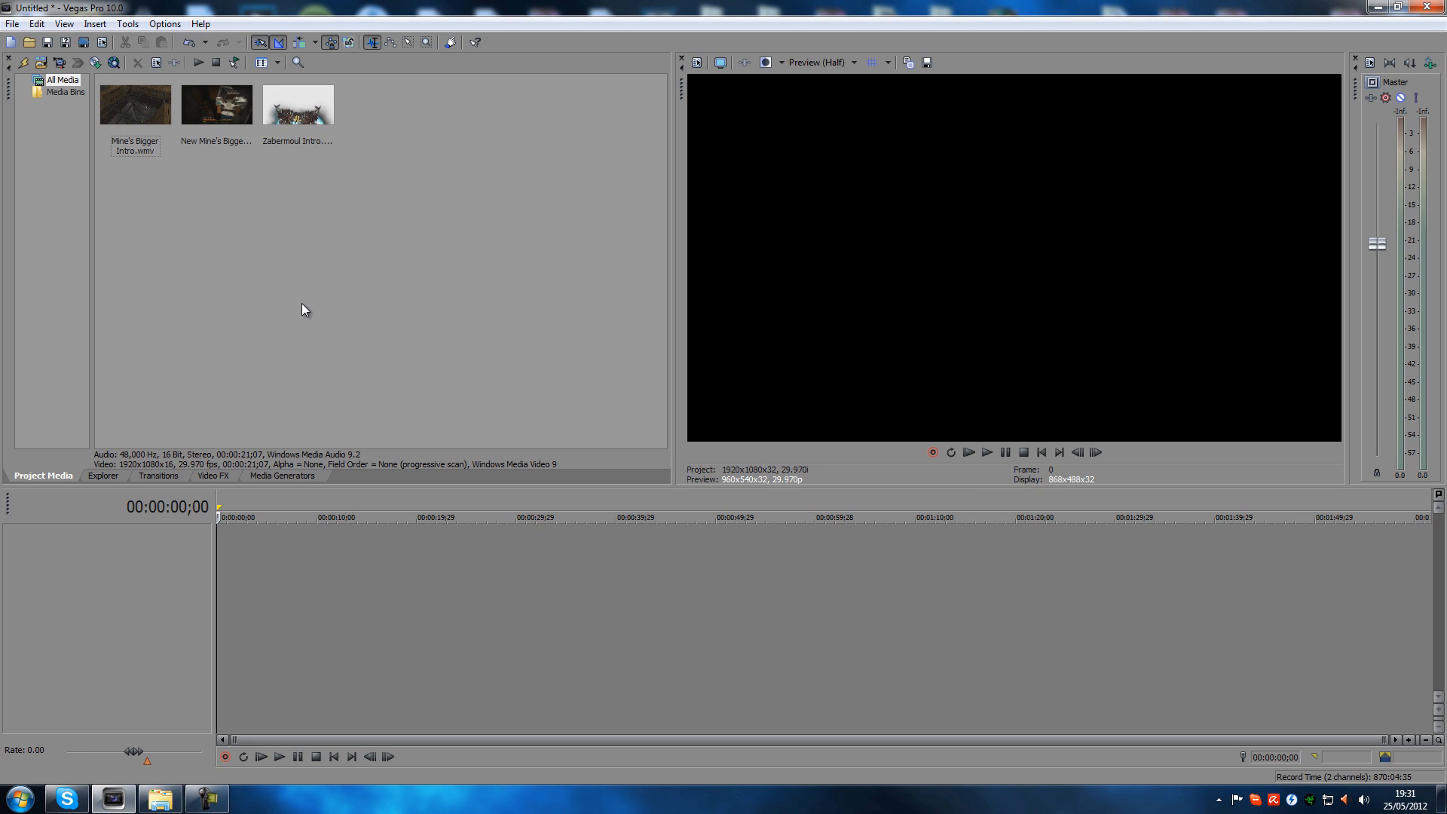
Add a white Solid Color generated clip at the start of a new video track, keeping its default settings
left_click(294, 477)
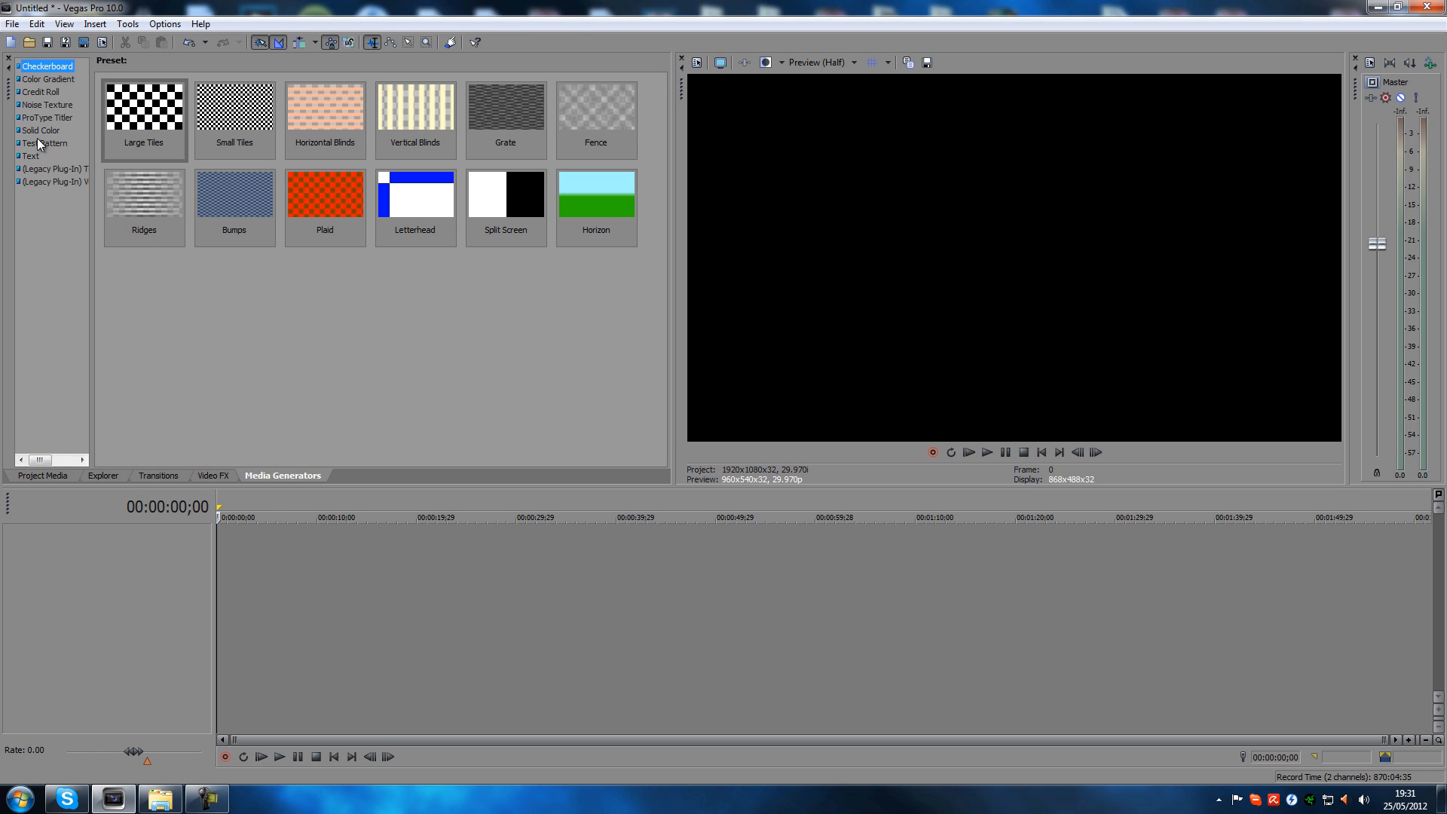
left_click(57, 131)
left_click_drag(164, 113, 9, 572)
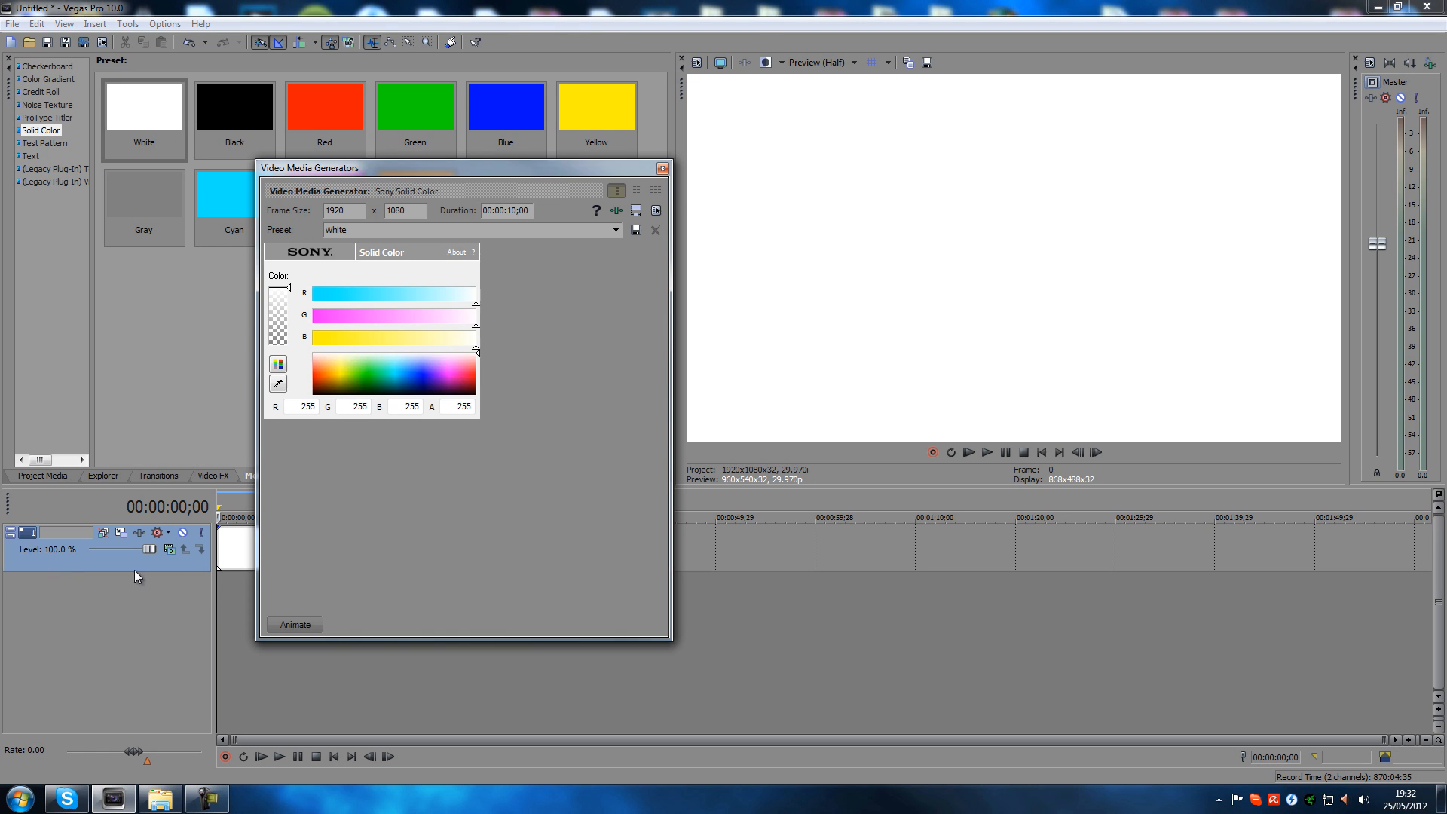
left_click(662, 169)
Extend the white clip to about one minute and insert two empty video tracks above it
left_click_drag(315, 537, 819, 548)
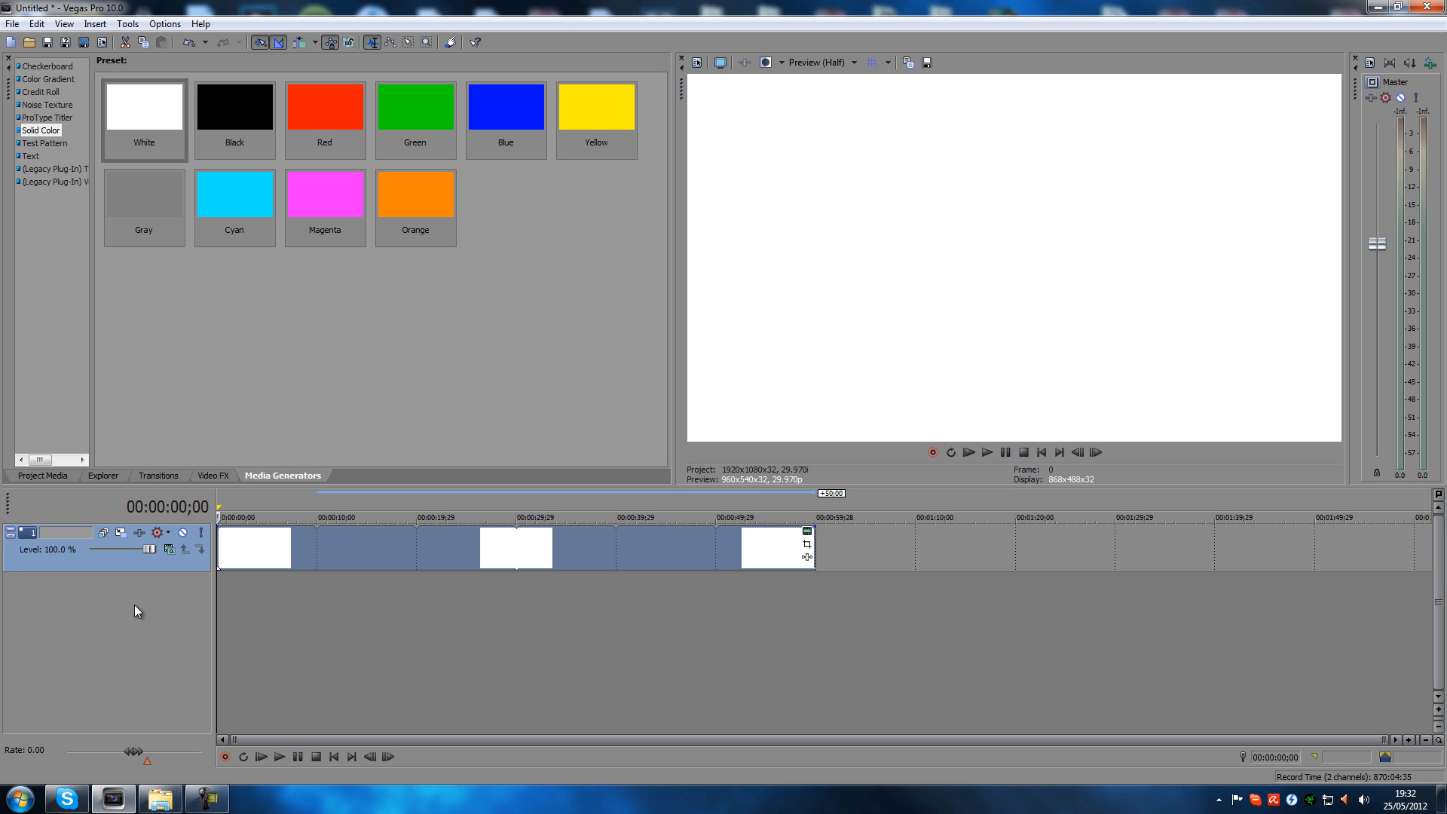
key("ctrl+shift+q")
key("ctrl+shift+q")
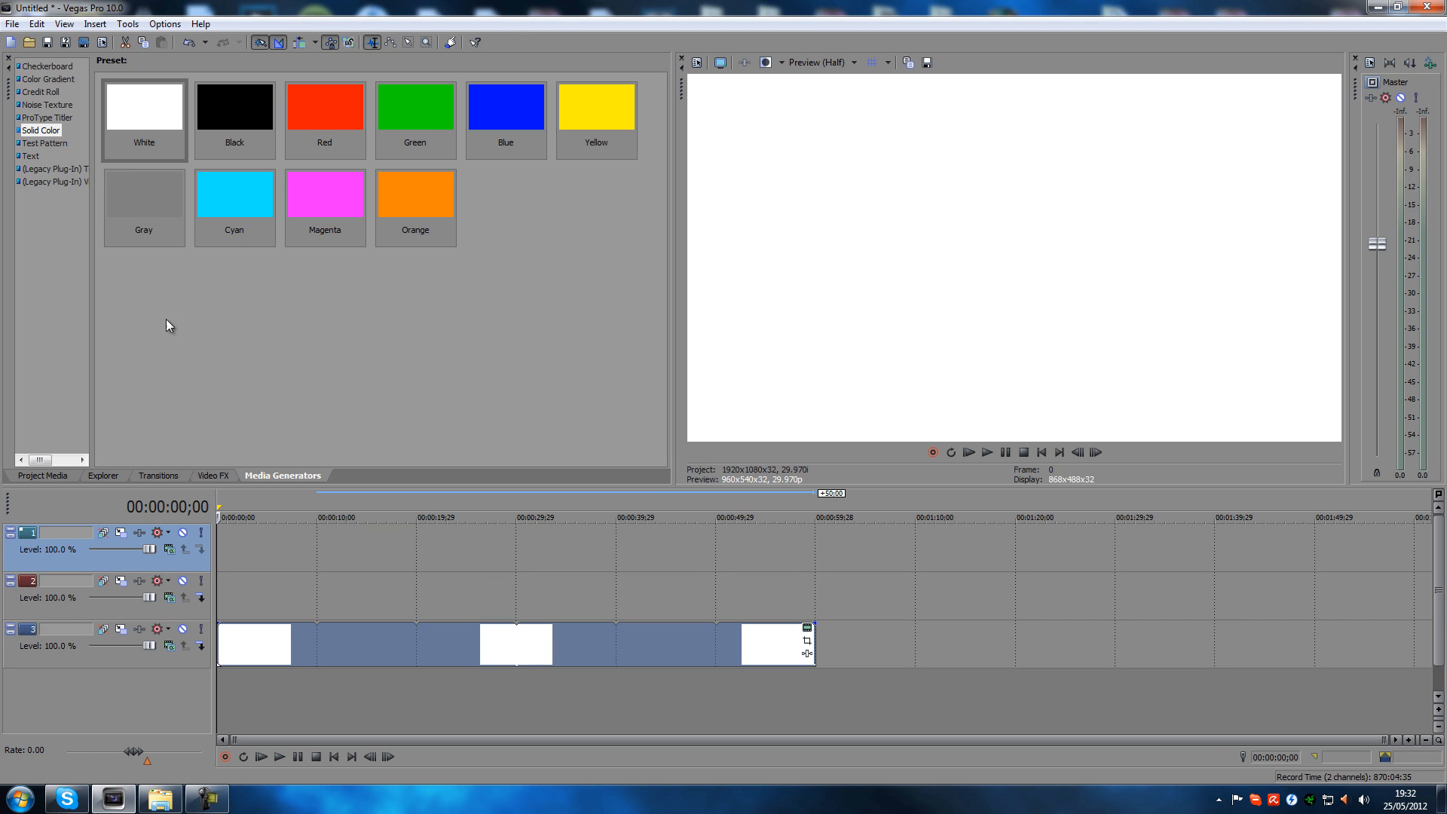
Look over the three intro clips in the project media
left_click(51, 475)
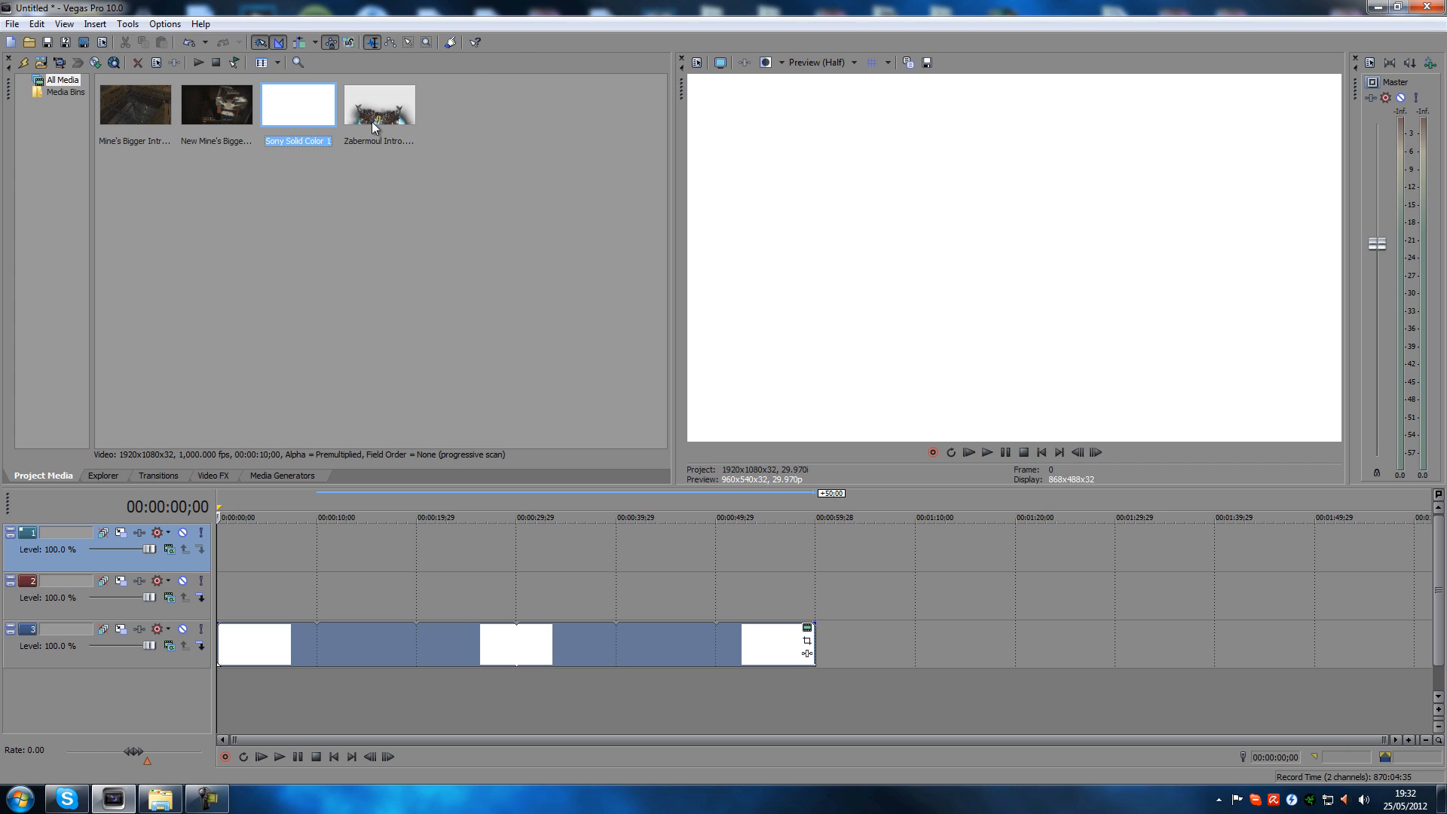
left_click(211, 110)
left_click(145, 117)
left_click(243, 119)
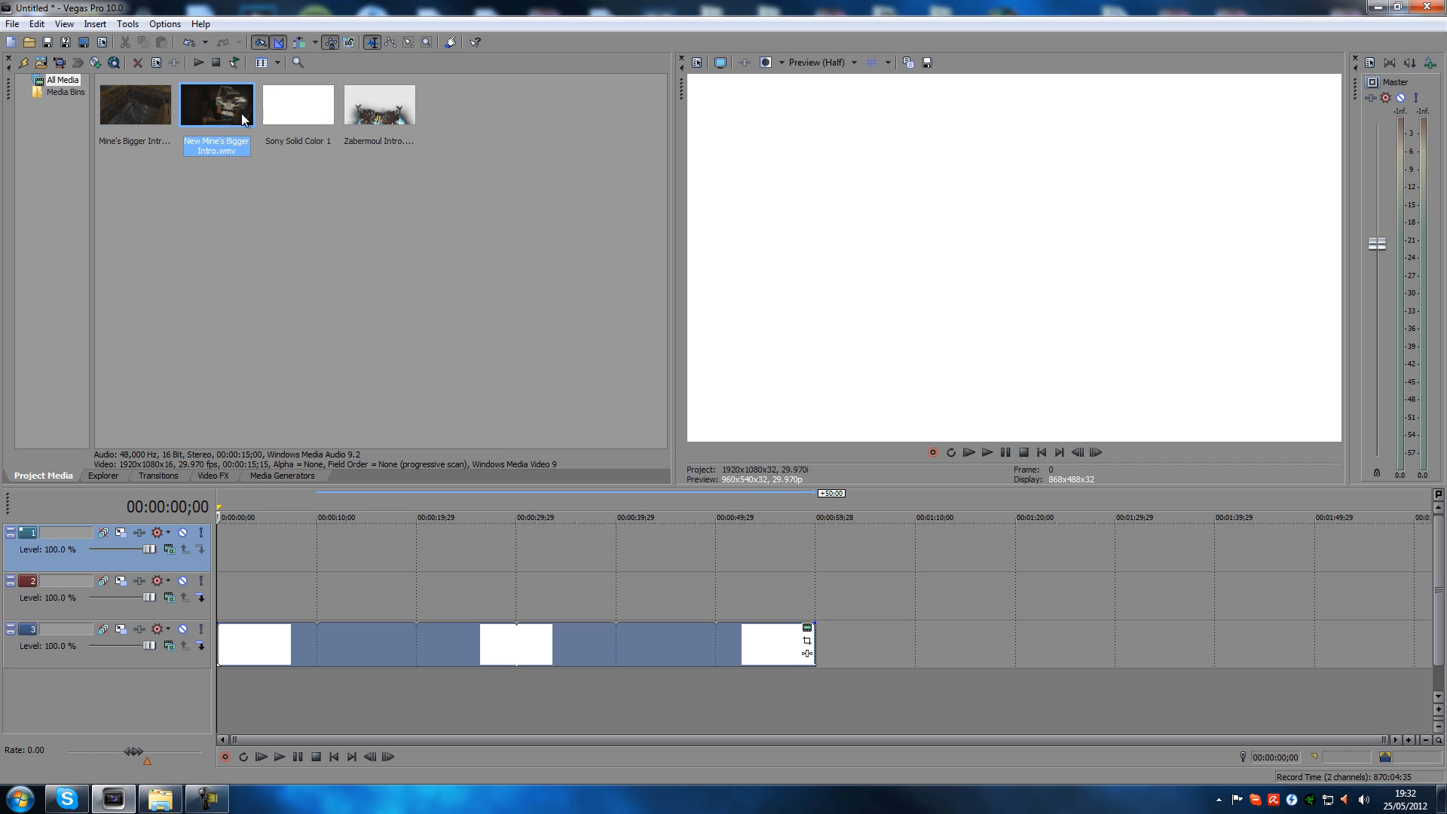
left_click(407, 114)
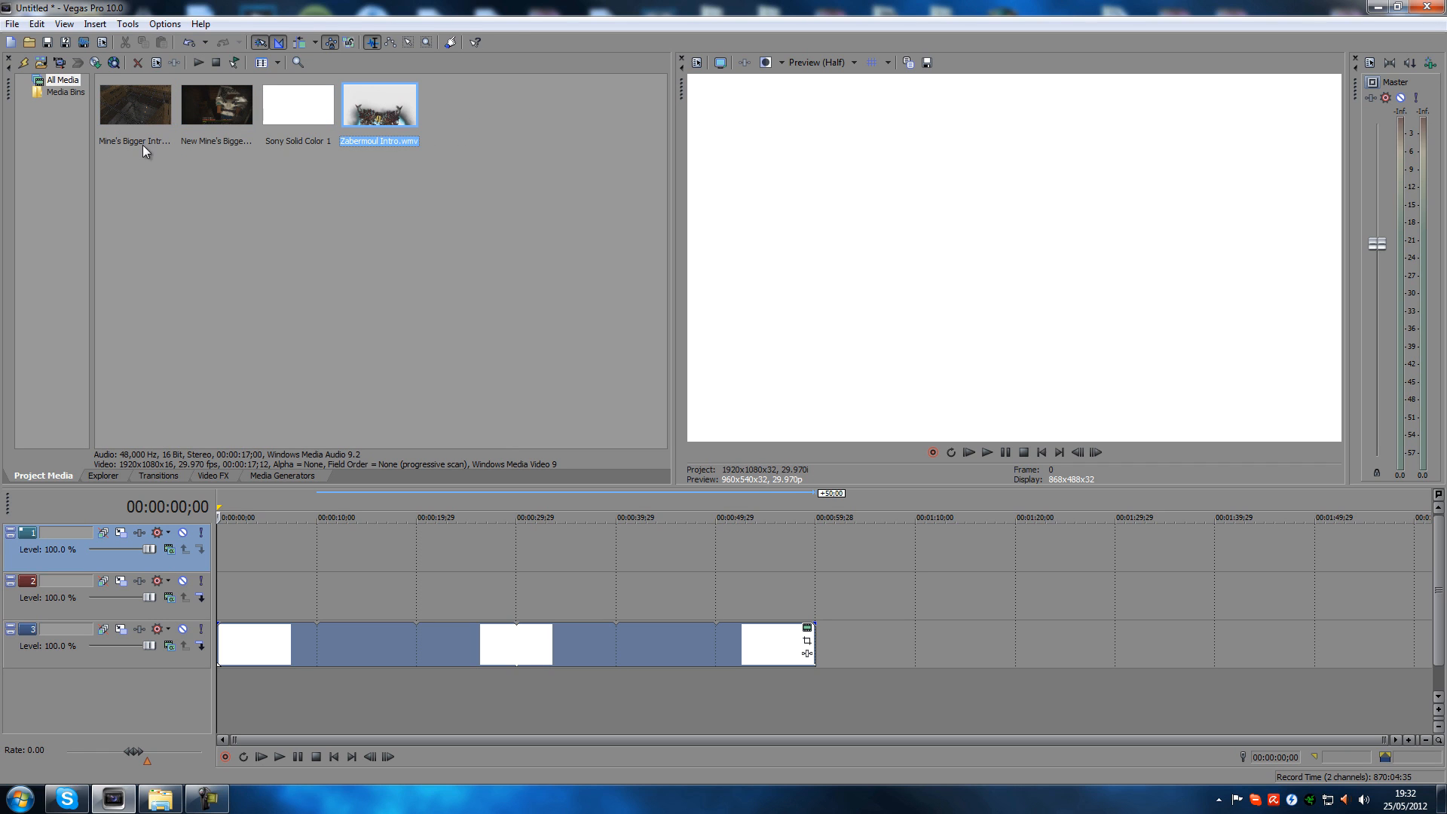
left_click(202, 113)
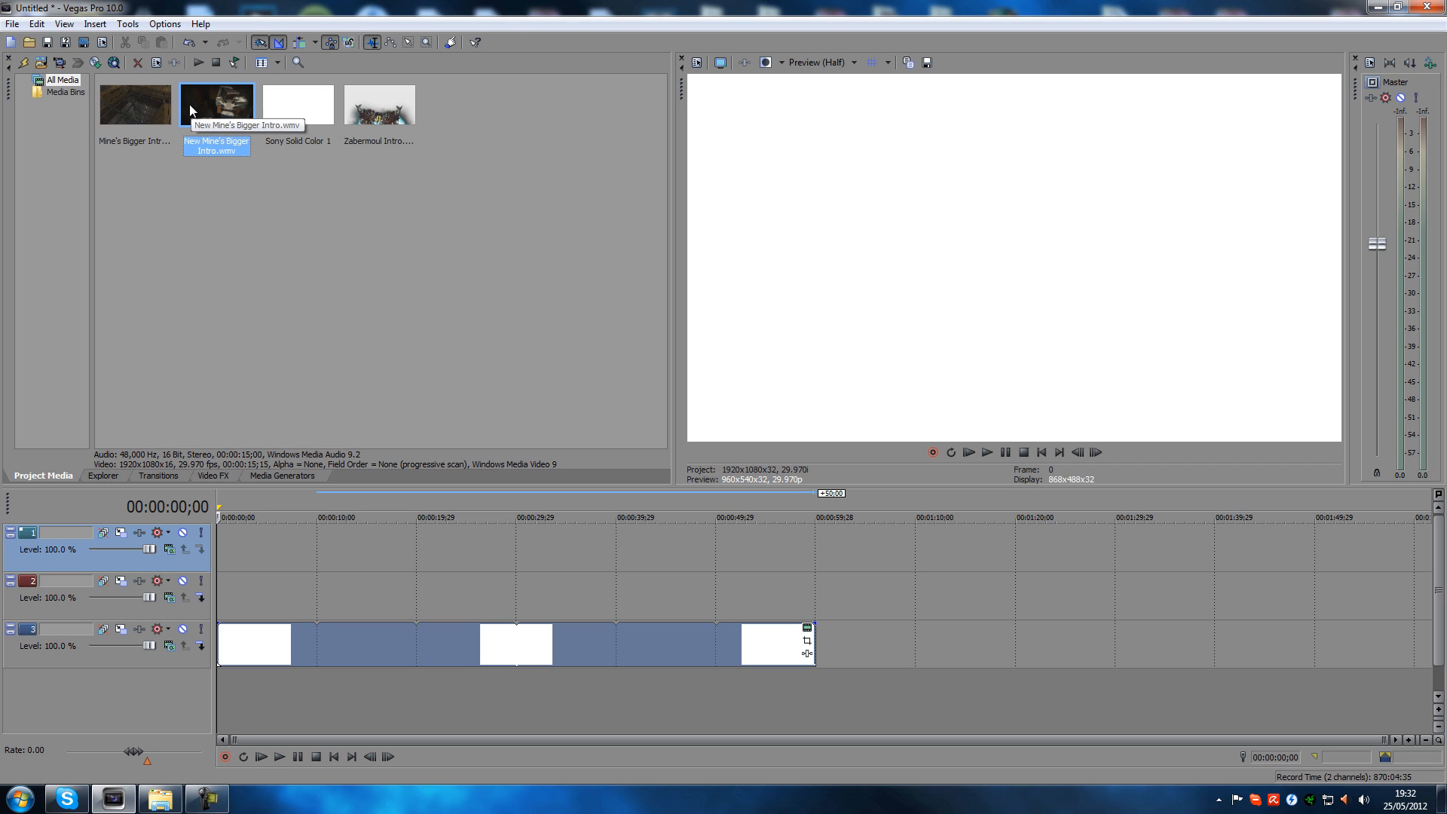
left_click(144, 116)
left_click(251, 113)
left_click(408, 114)
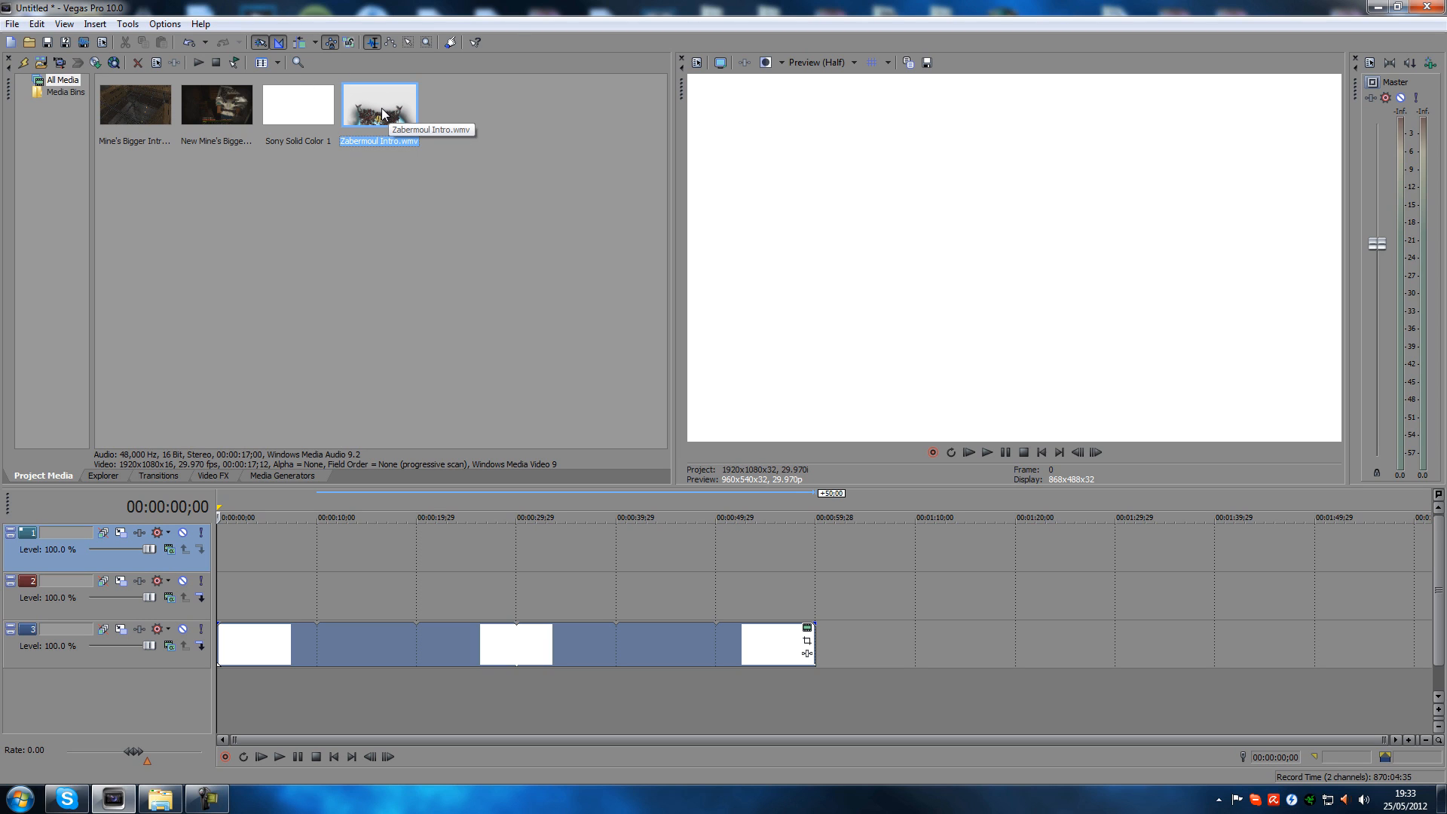
Place New Mine's Bigger Intro.wmv at the start of the top video track and delete its audio track
left_click_drag(219, 101, 221, 557)
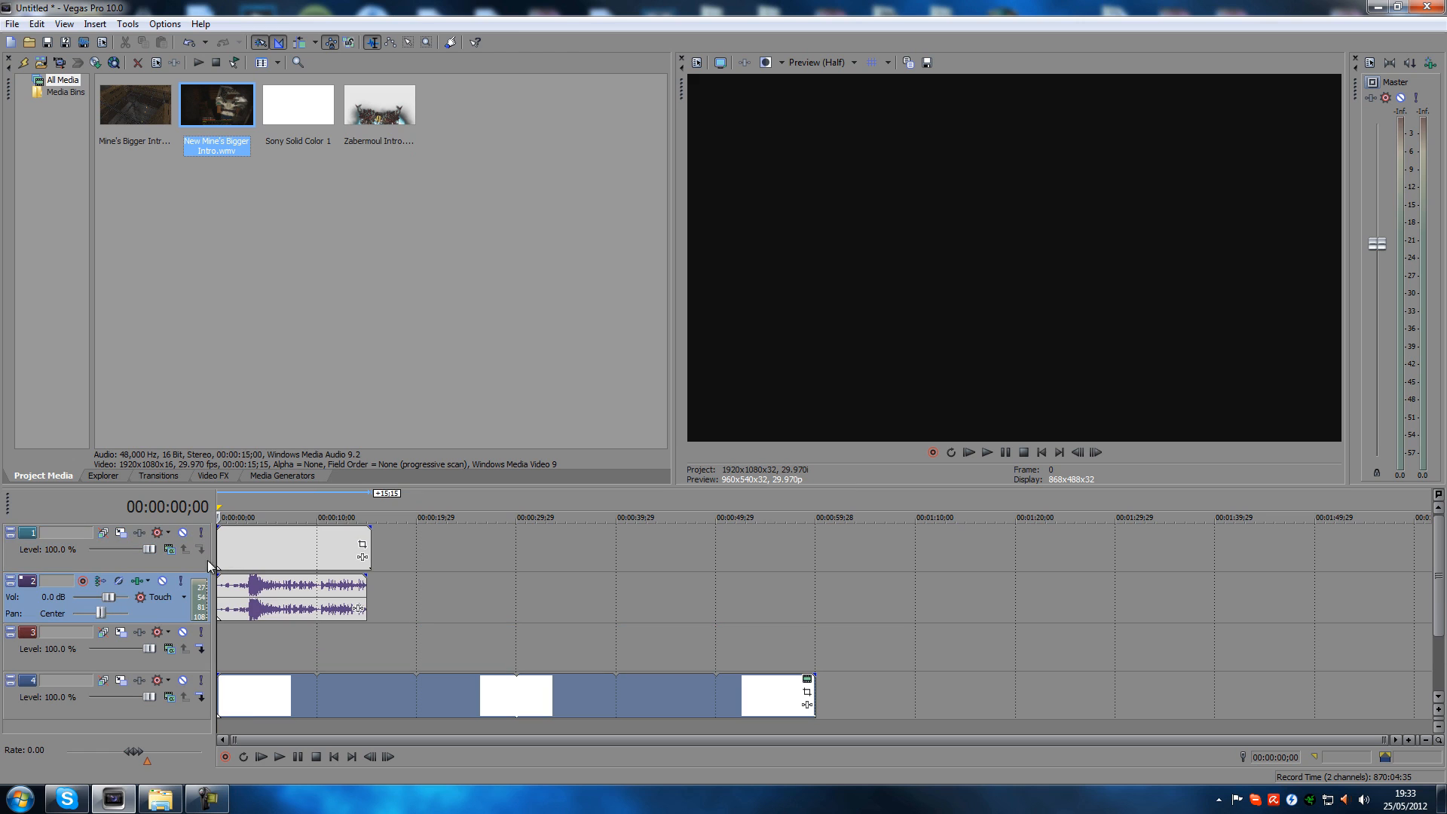
right_click(30, 604)
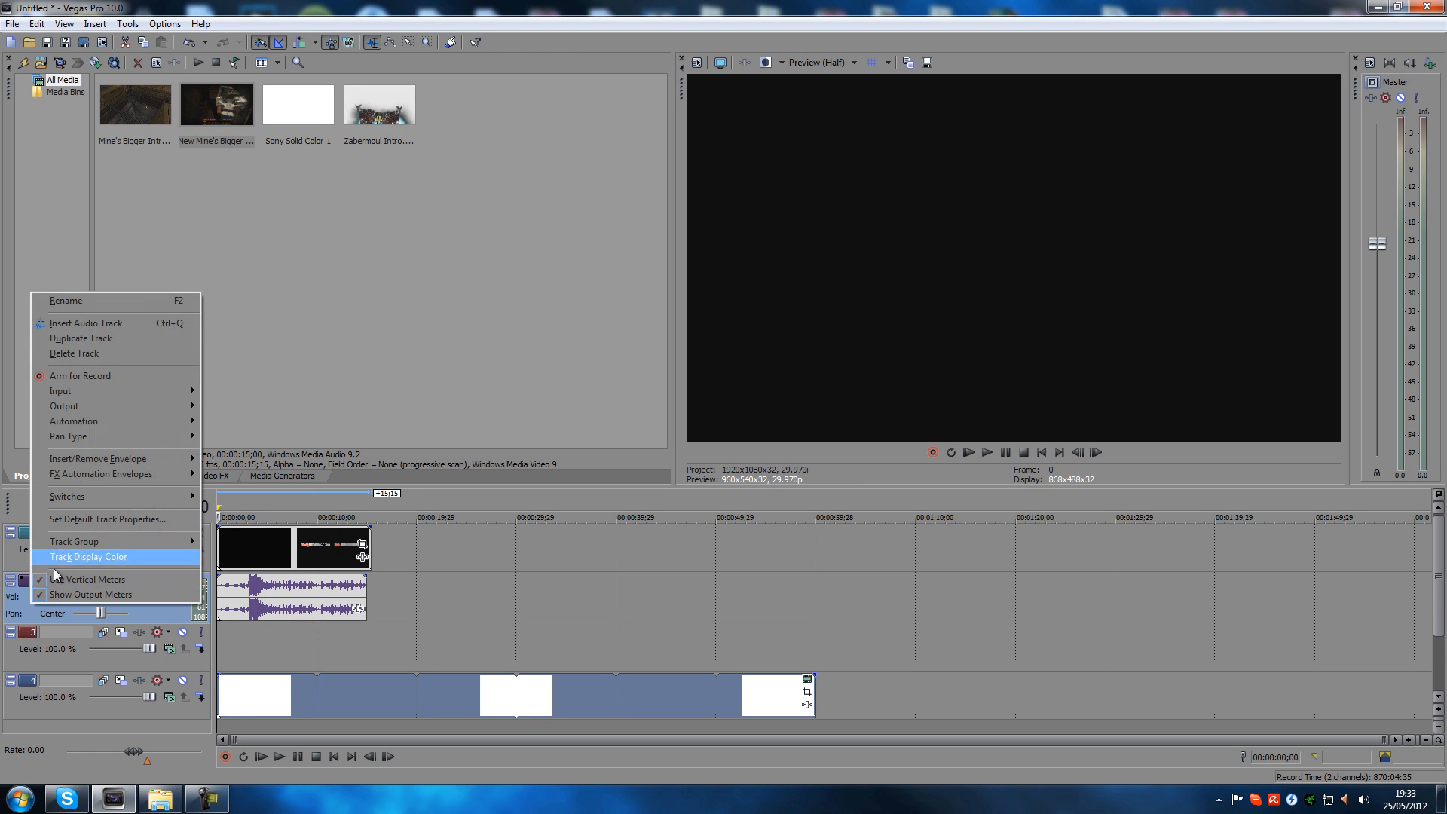
right_click(33, 616)
left_click(83, 367)
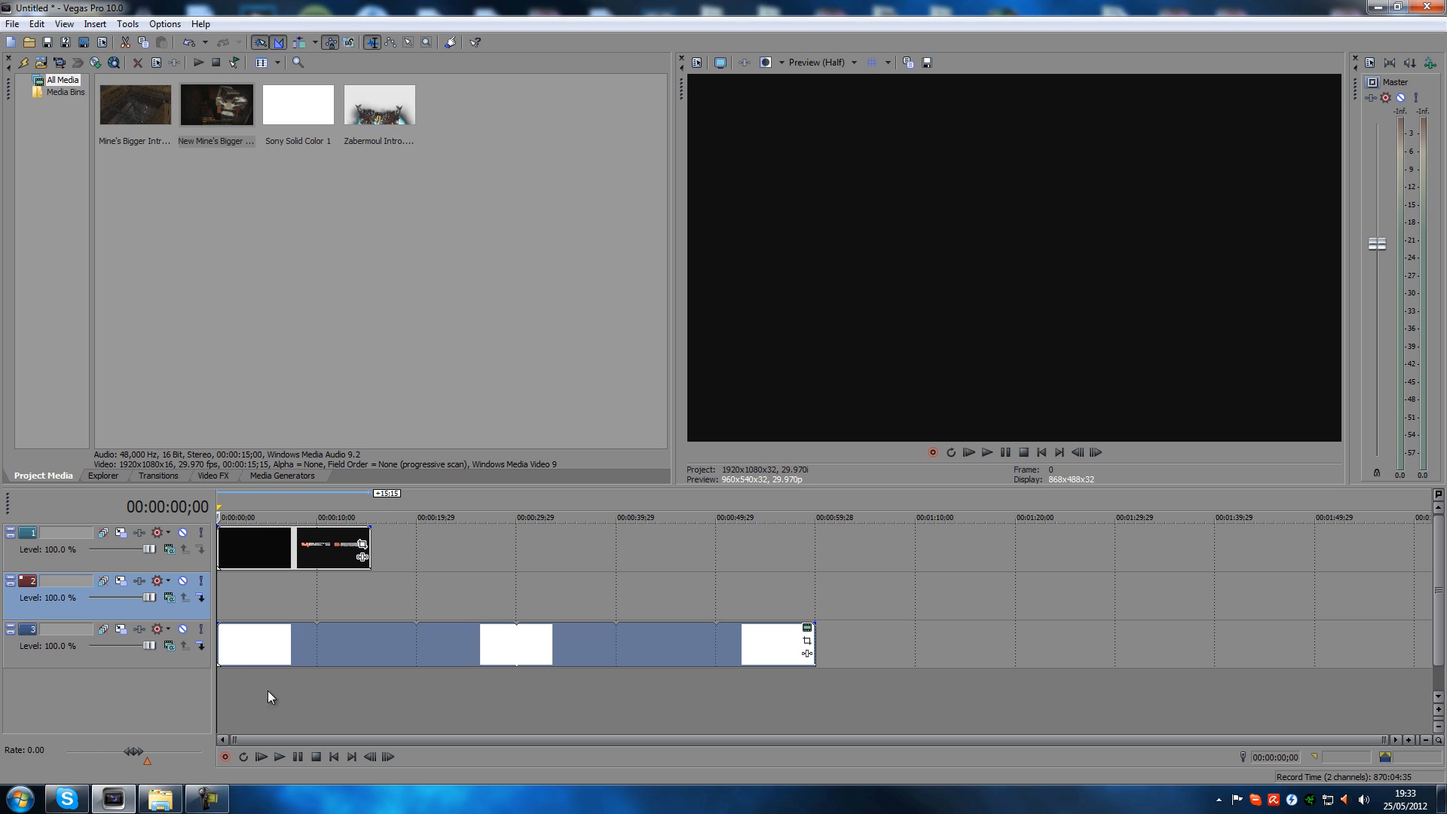
Examine different moments of the New Mine's Bigger Intro clip to find where its useful part ends
left_click(252, 550)
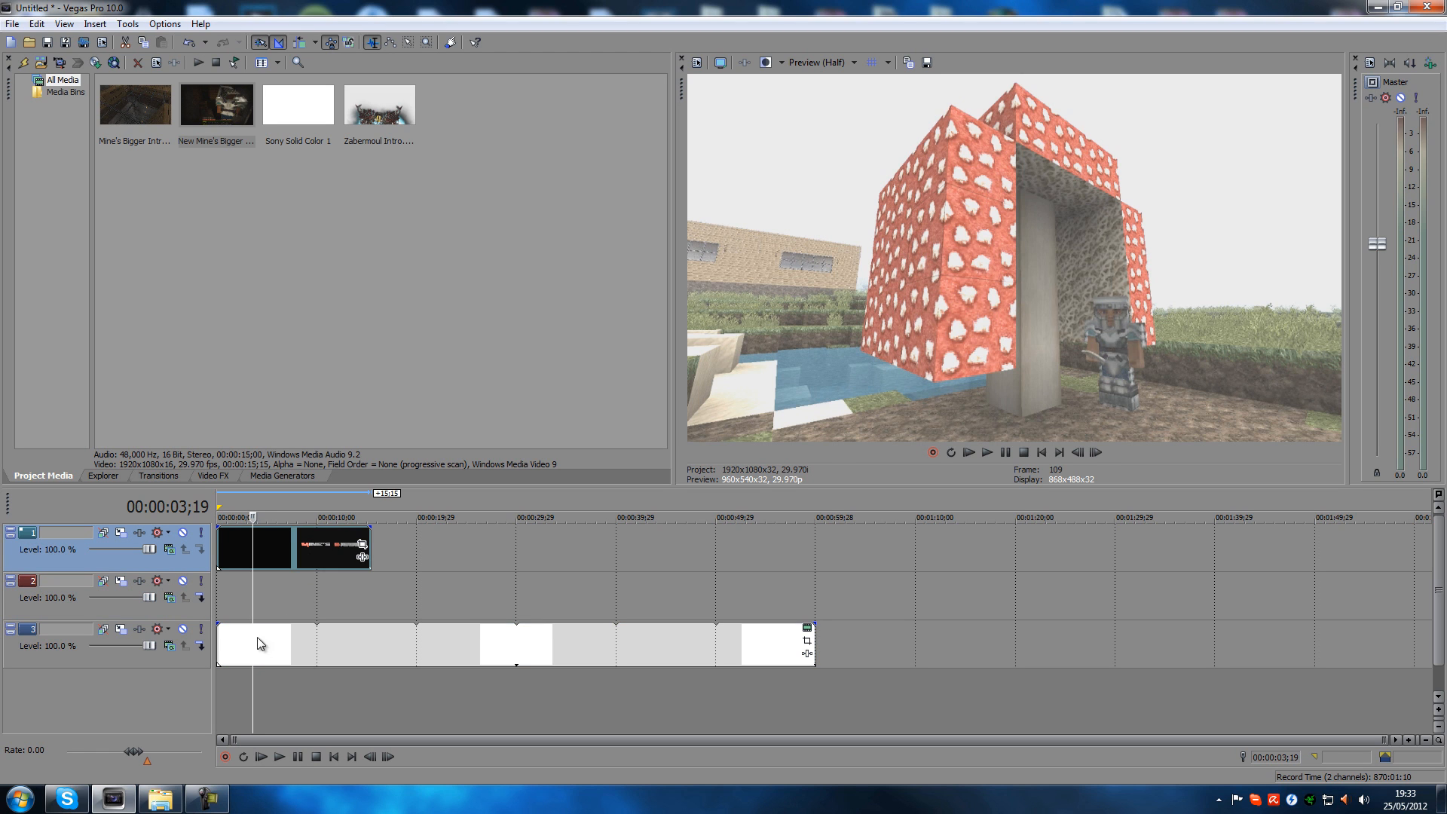
left_click(323, 690)
left_click(370, 690)
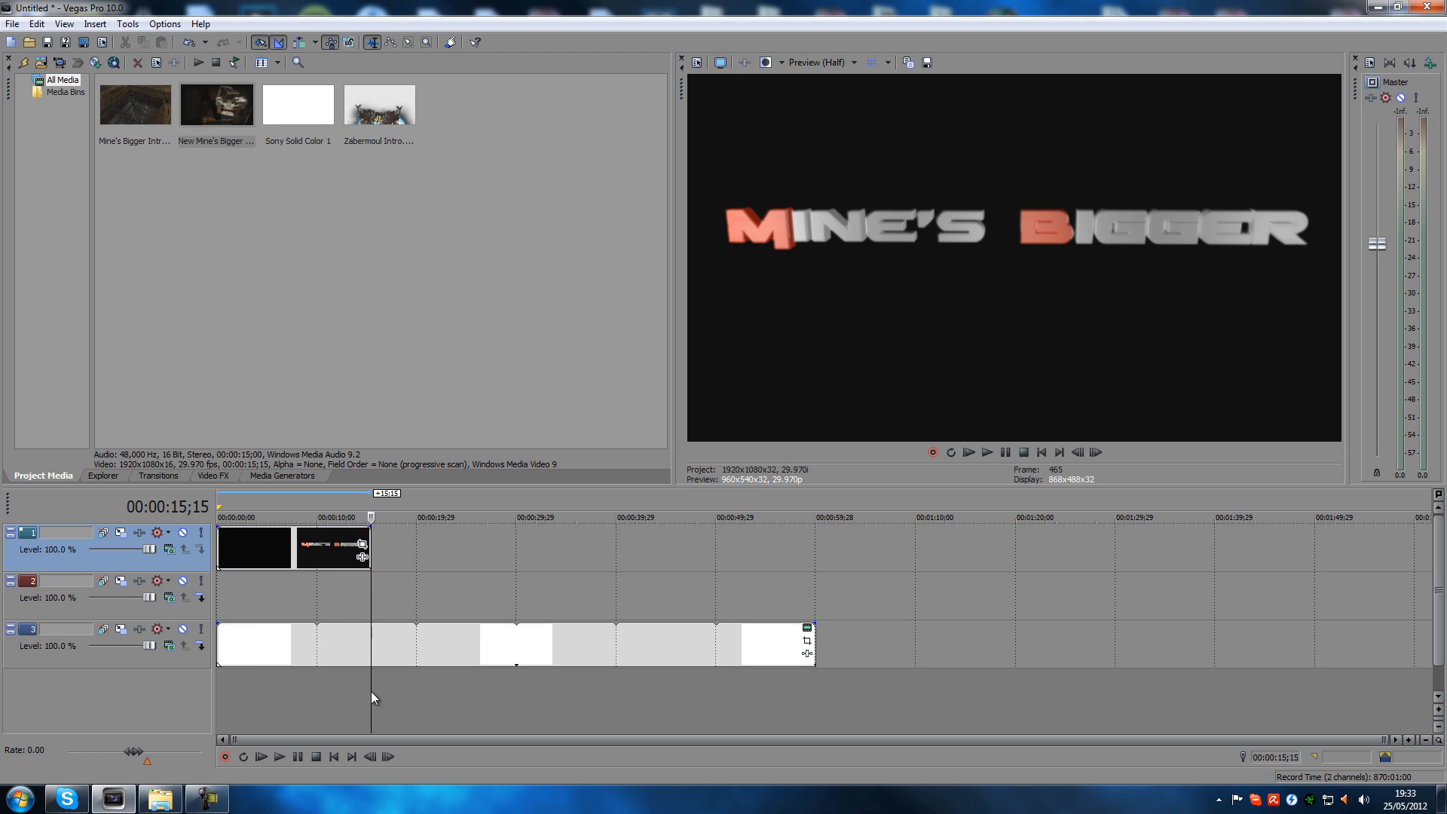
left_click(301, 690)
double_click(302, 690)
left_click(273, 685)
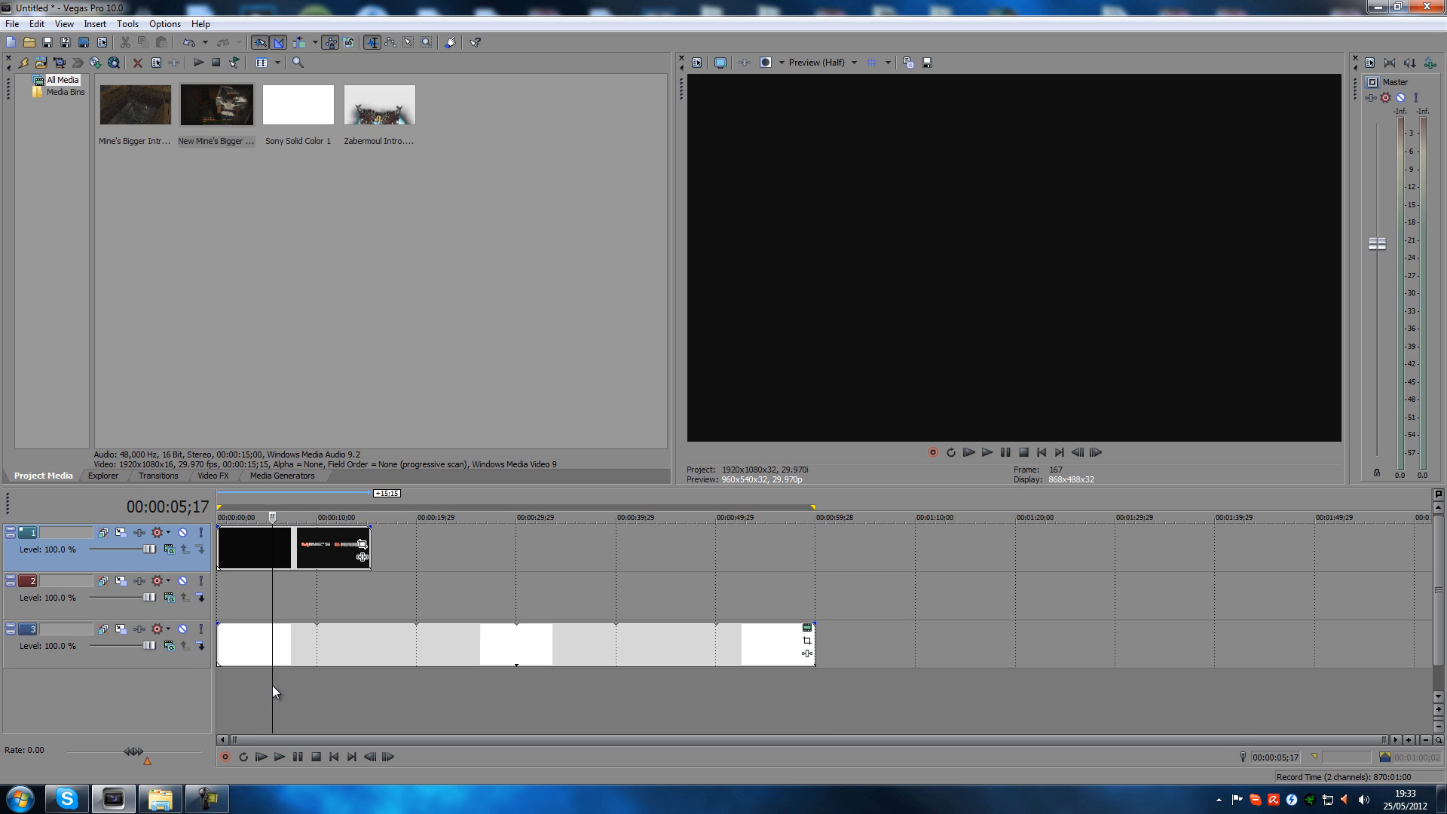
left_click(359, 690)
left_click(324, 690)
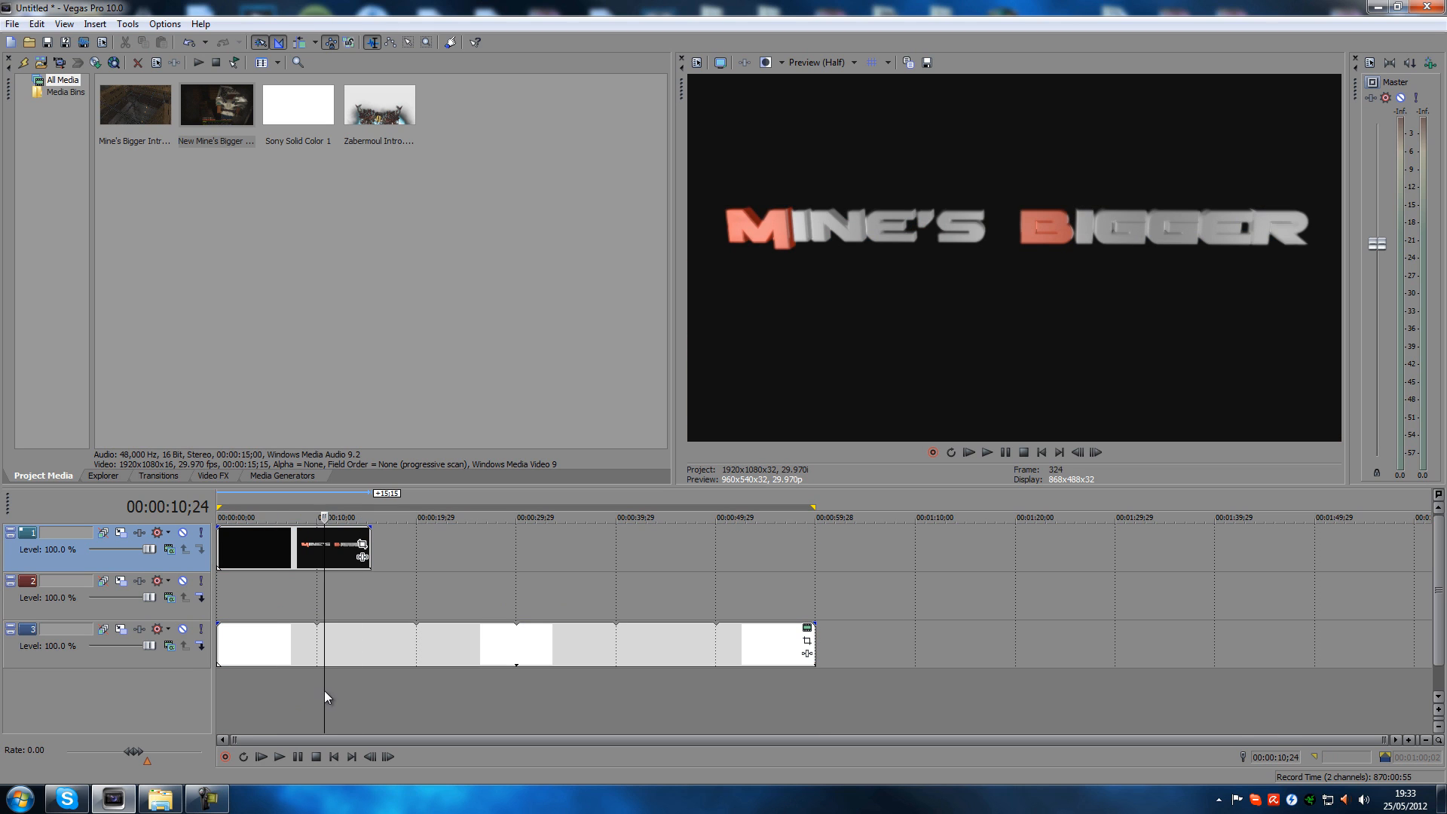
left_click(296, 690)
left_click(264, 686)
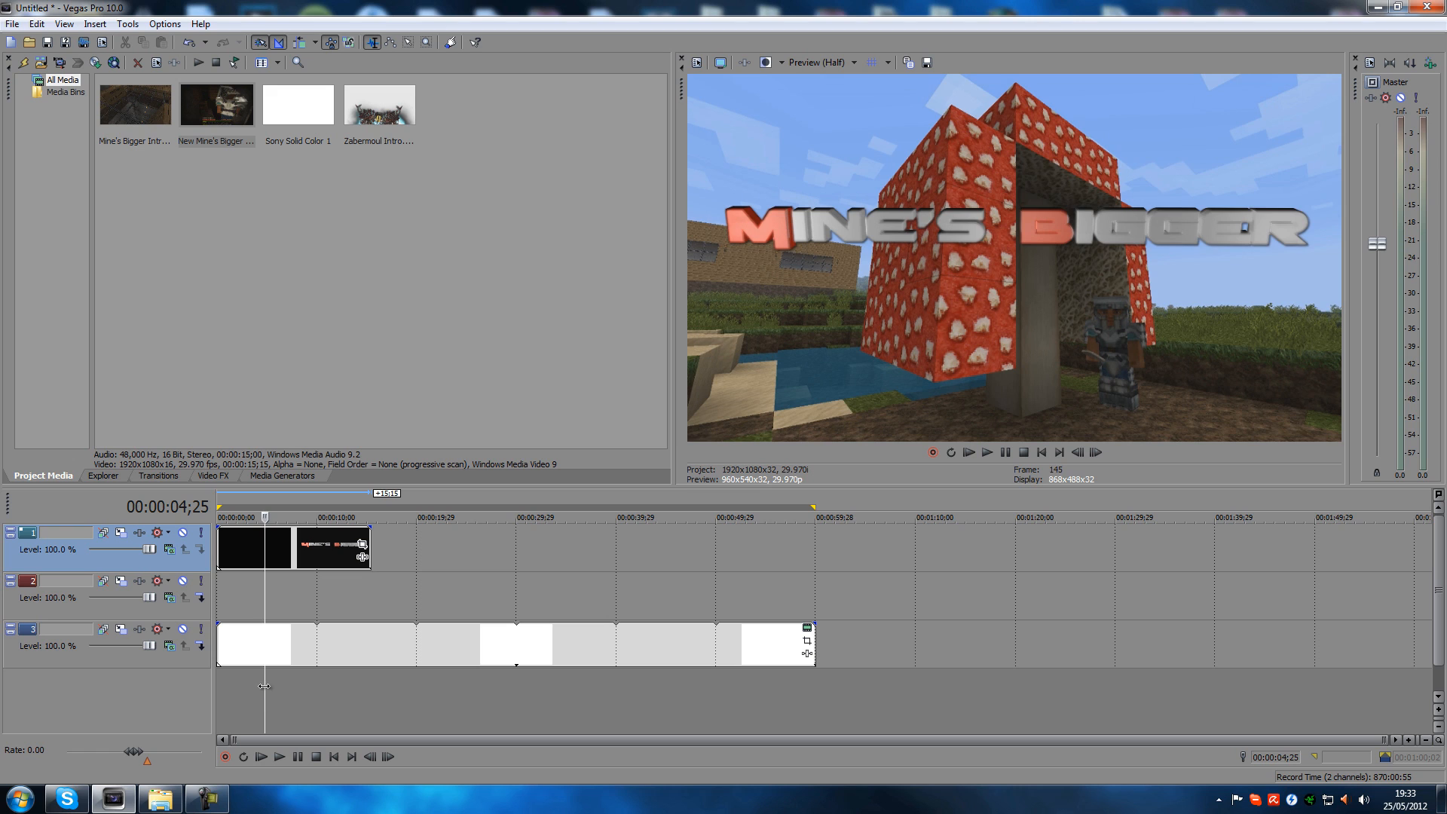
left_click(322, 689)
Split the New Mine's Bigger Intro clip at 00:00:10;13 and delete the part after the cut
left_click(312, 550)
left_click_drag(312, 550, 317, 558)
key("alt+Right")
key("alt+Right")
key("alt+Right")
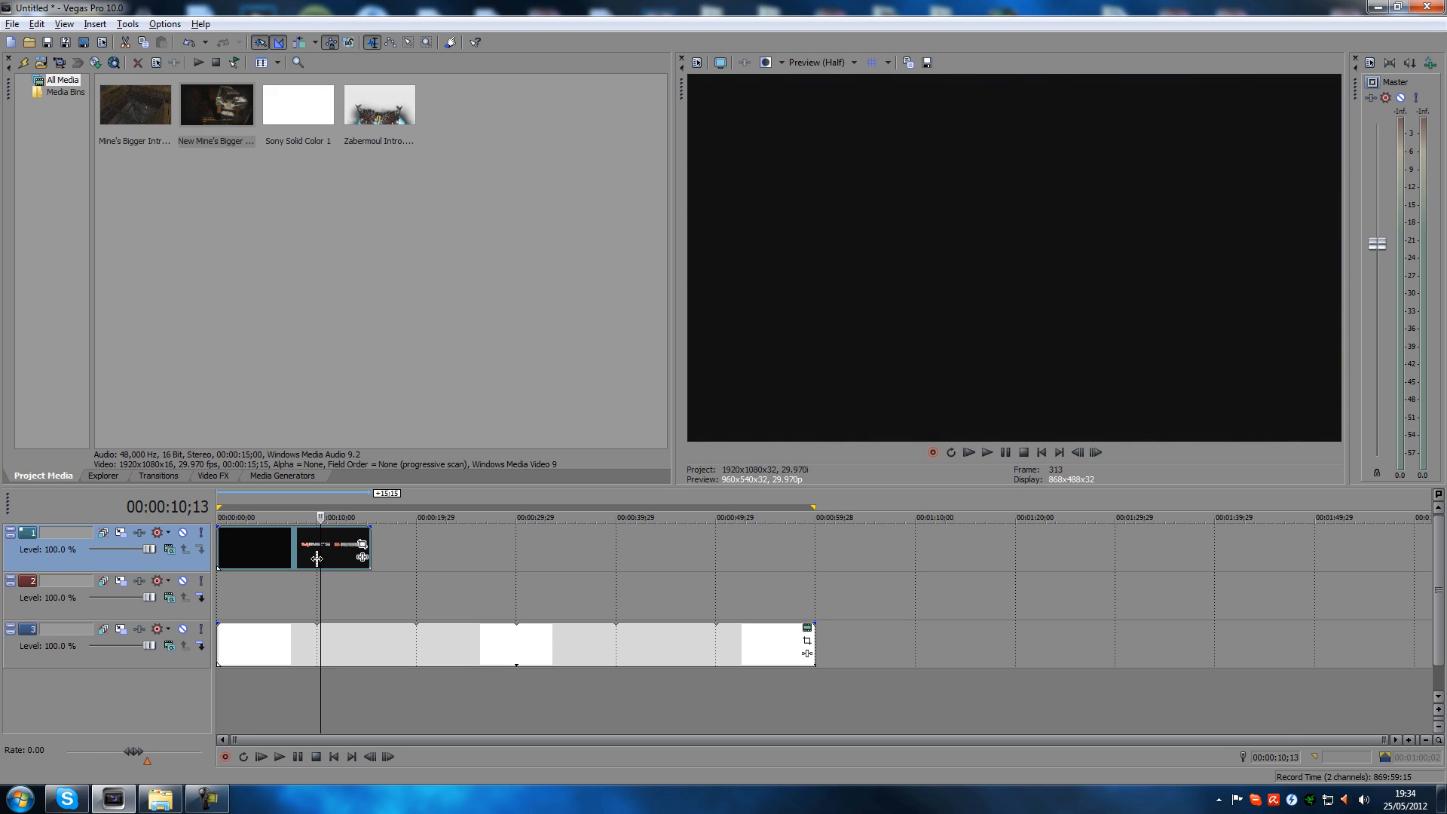
key("s")
left_click(360, 544)
left_click(1143, 218)
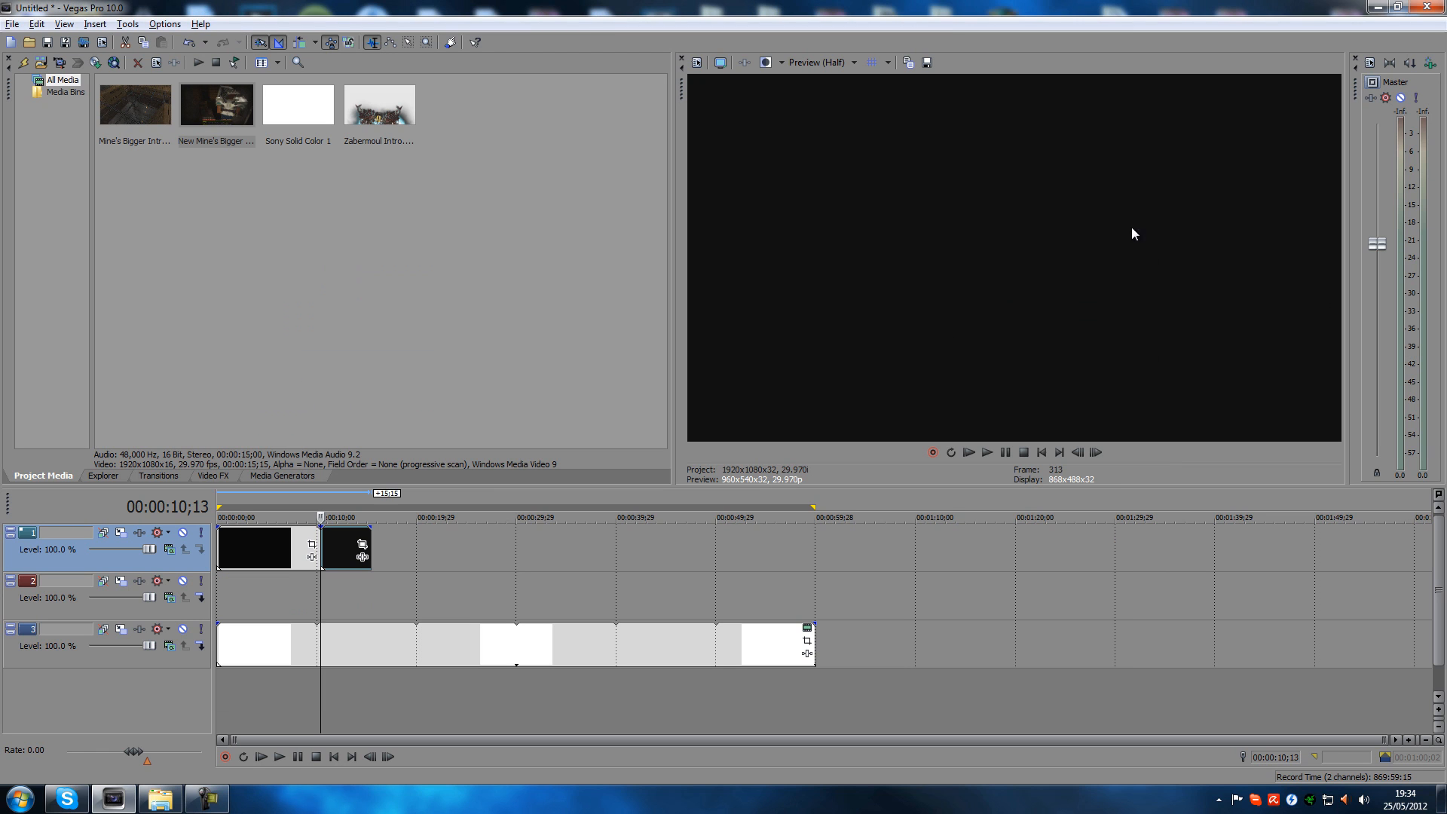
left_click(338, 544)
key("Delete")
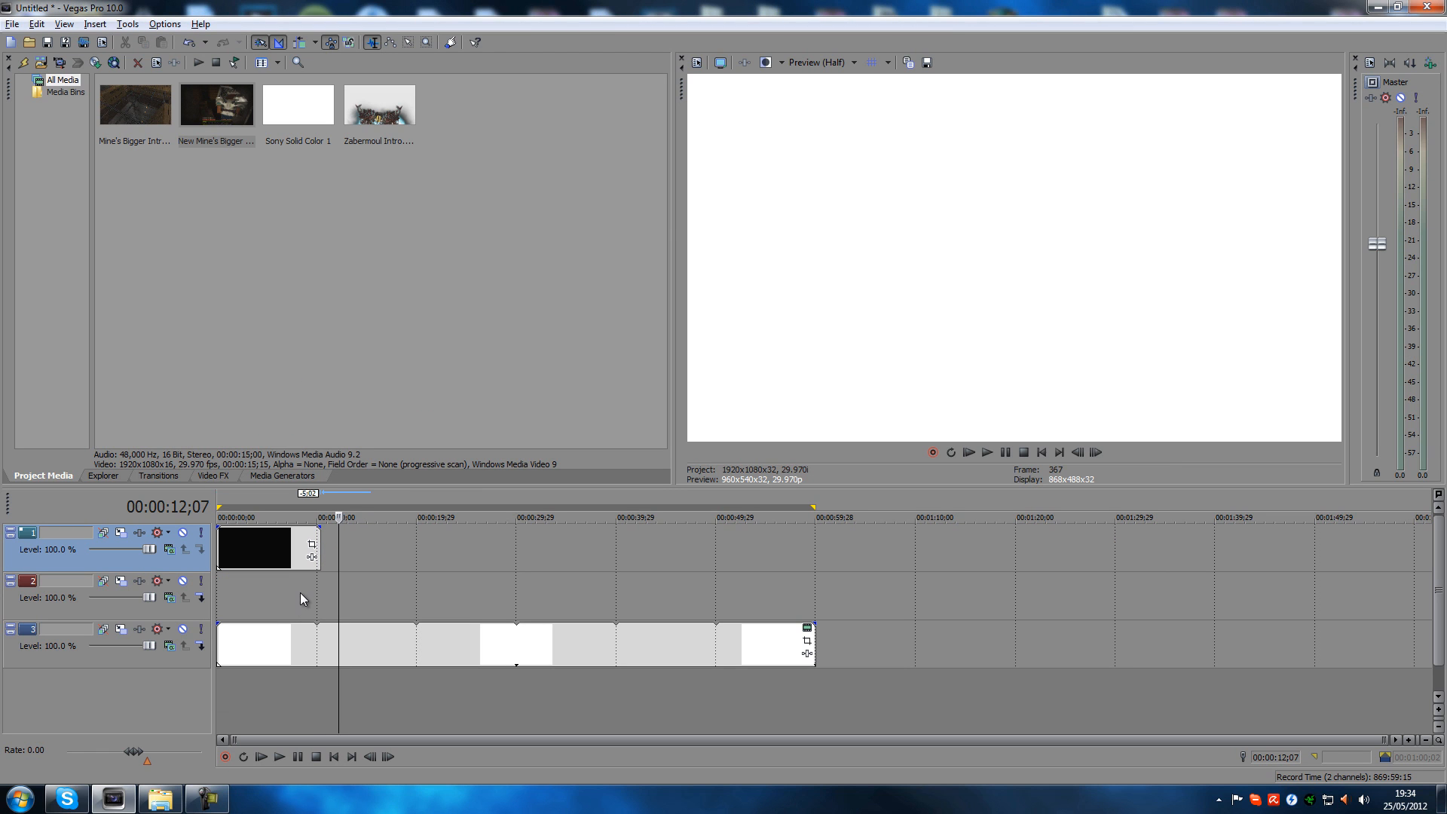
Set the intro clip's Pan/Crop frame to about 5,986 by 3,367, centered at X 2,440 and Y 1,156, making a small upper-left picture
left_click(272, 586)
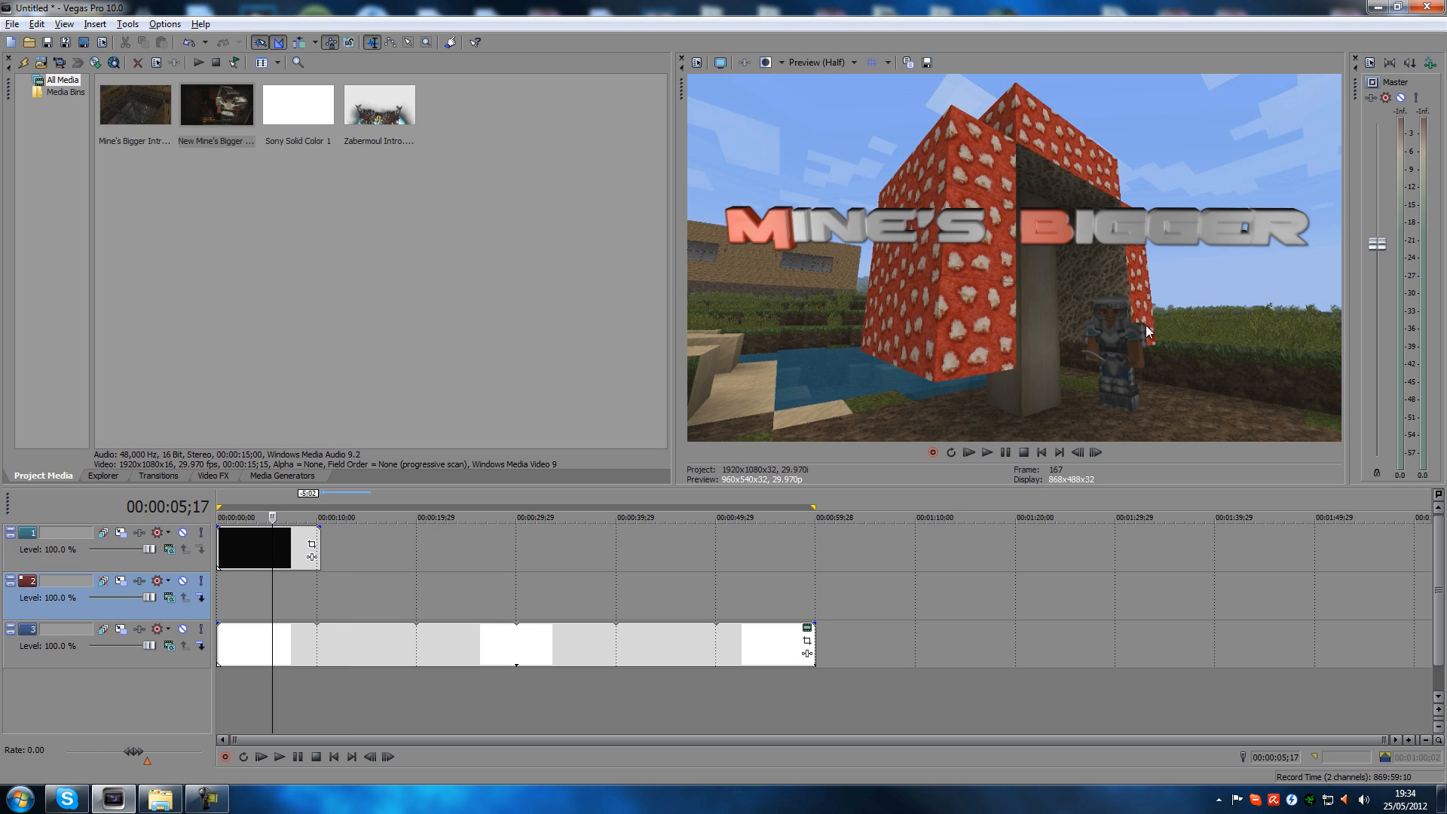
left_click(313, 545)
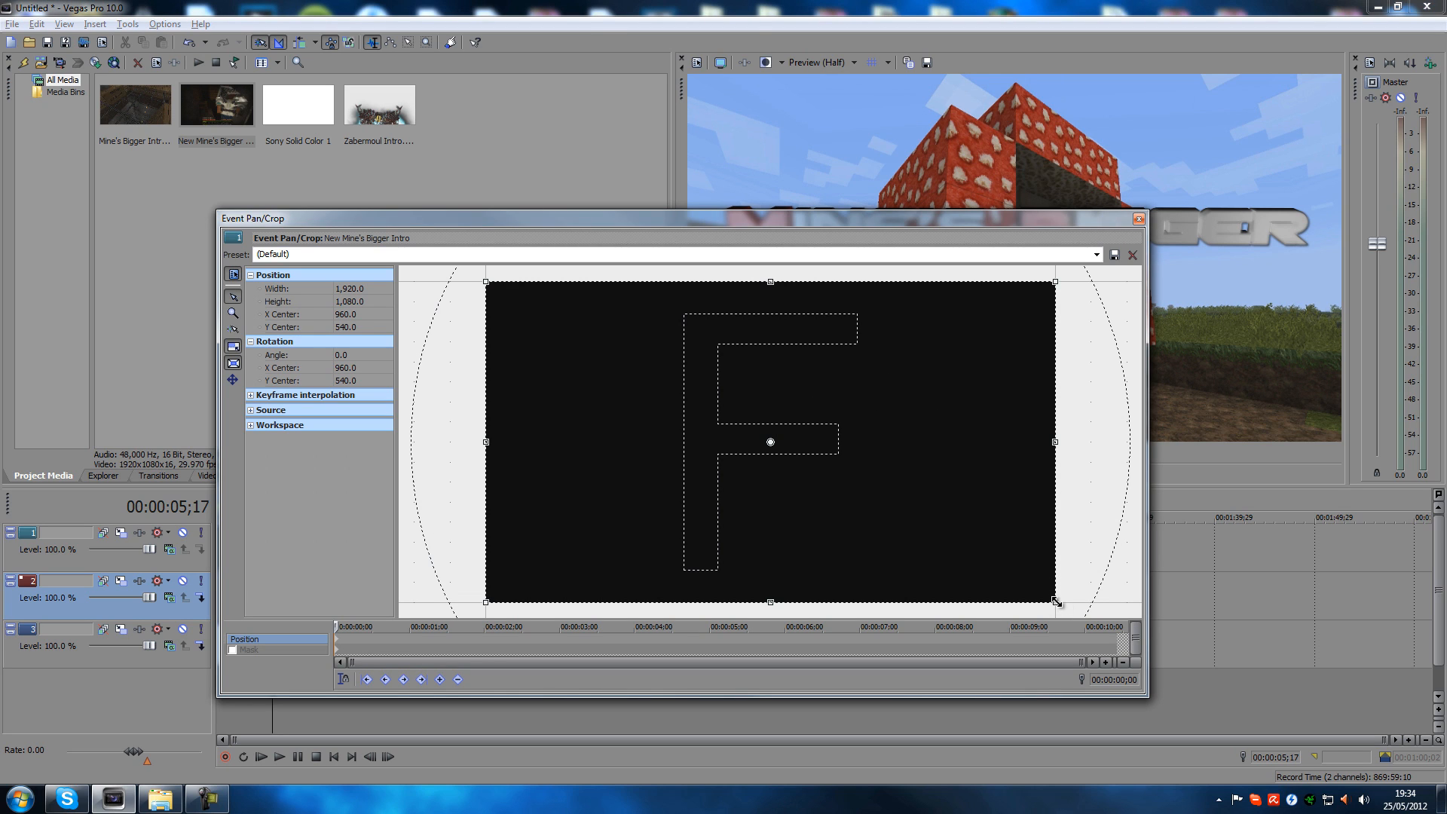
left_click_drag(1055, 601, 1193, 756)
scroll(938, 471, "down", 5)
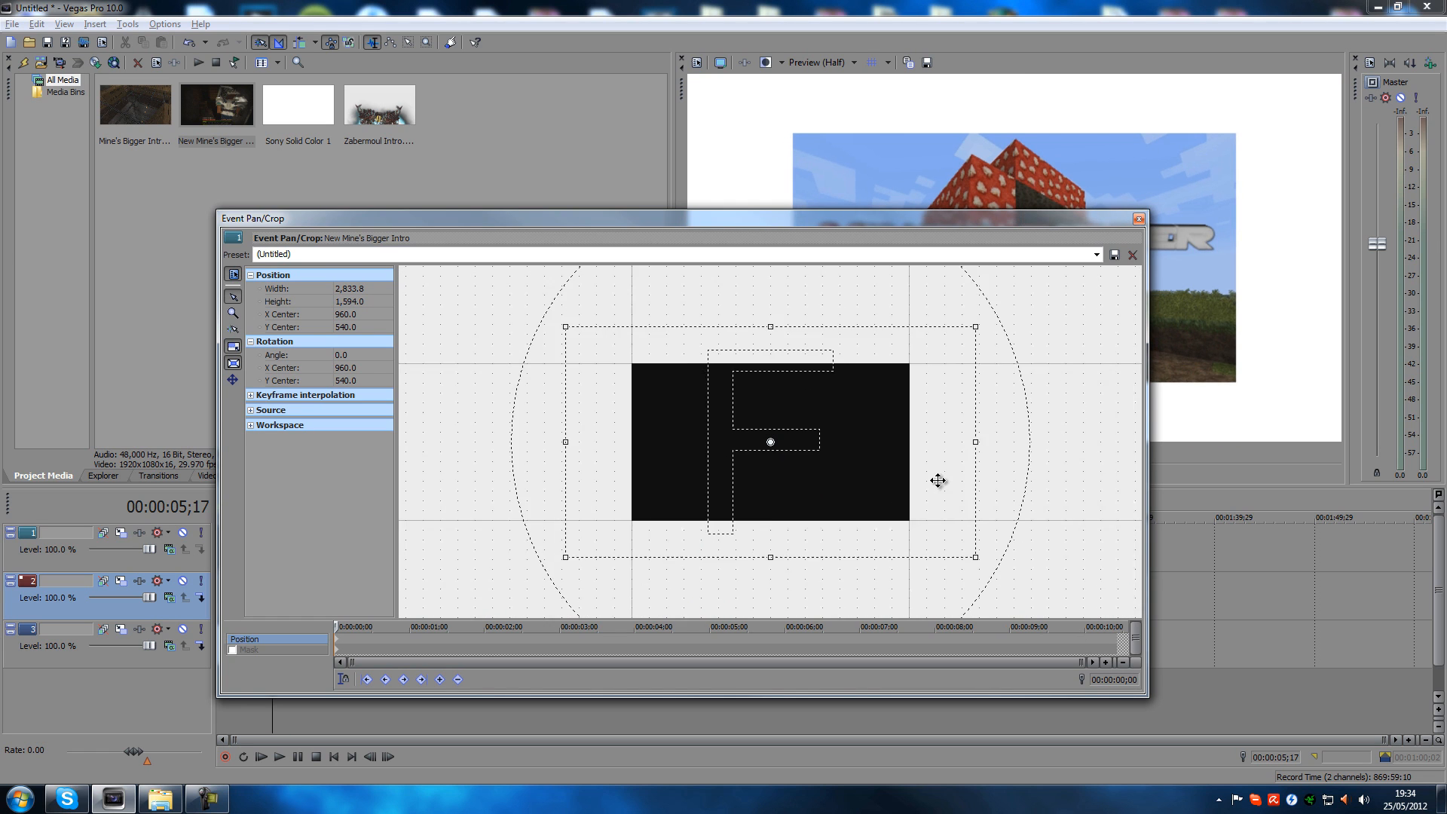
left_click_drag(904, 517, 1050, 662)
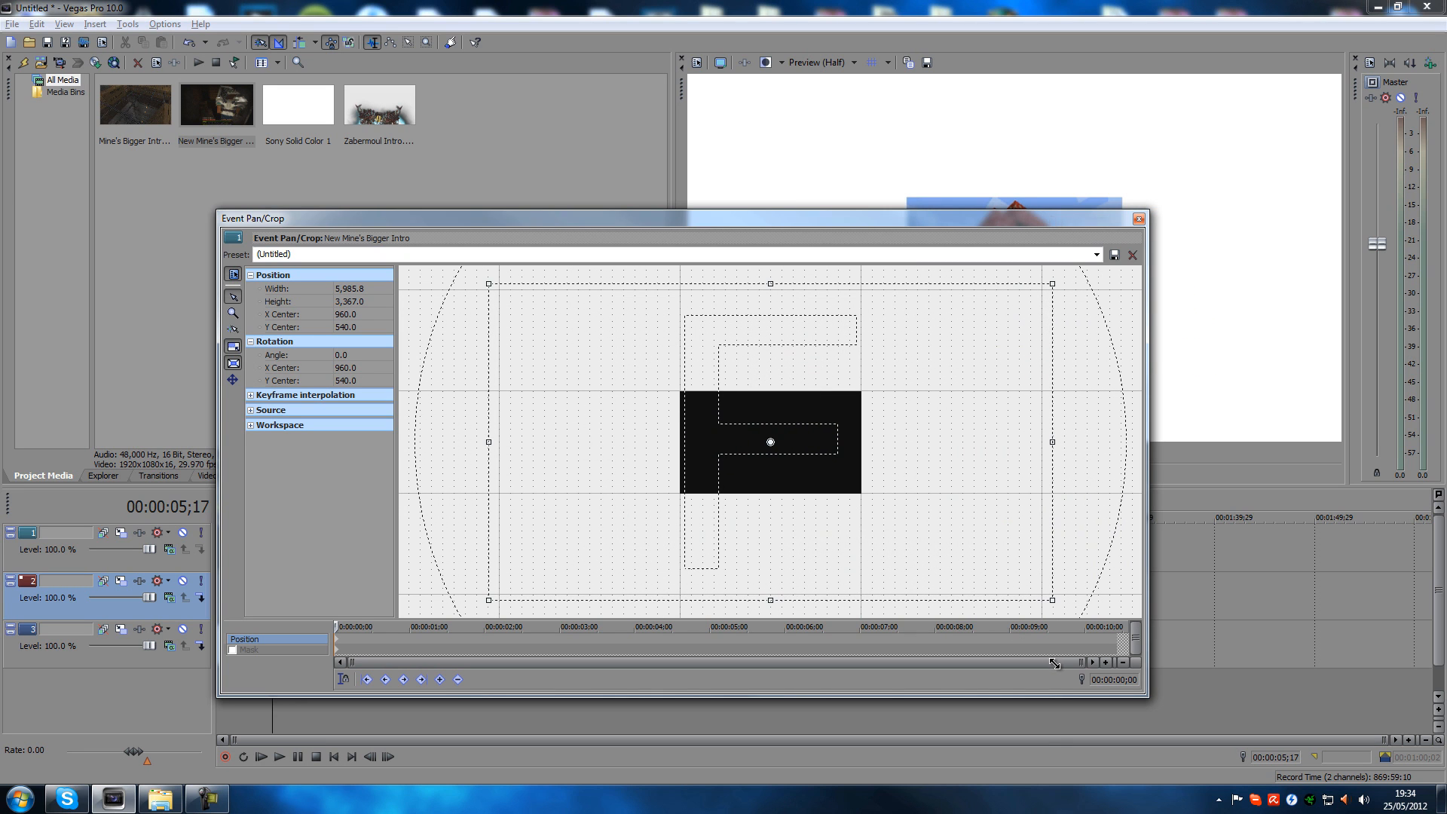
left_click_drag(882, 543, 1003, 591)
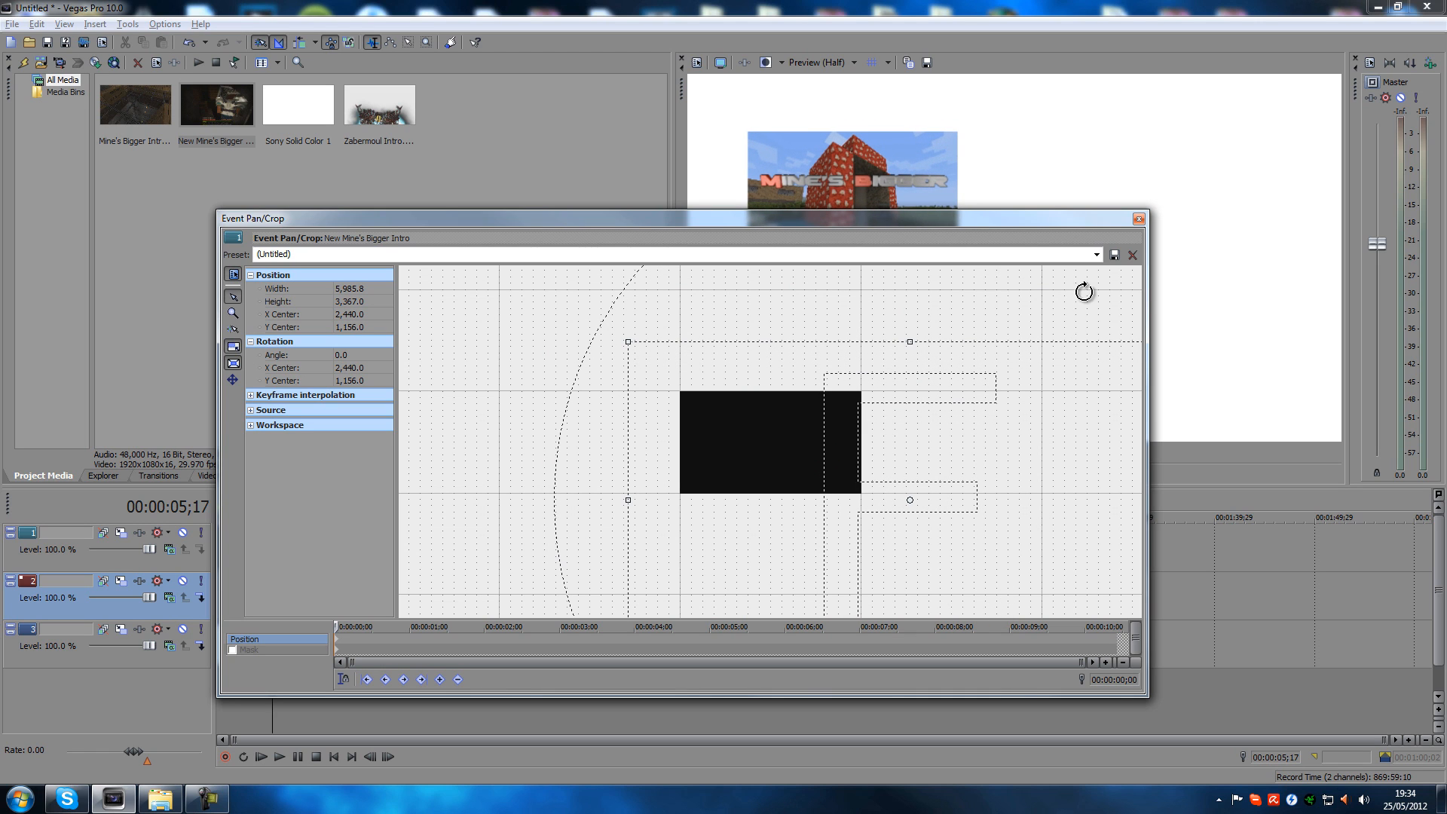
left_click(1137, 220)
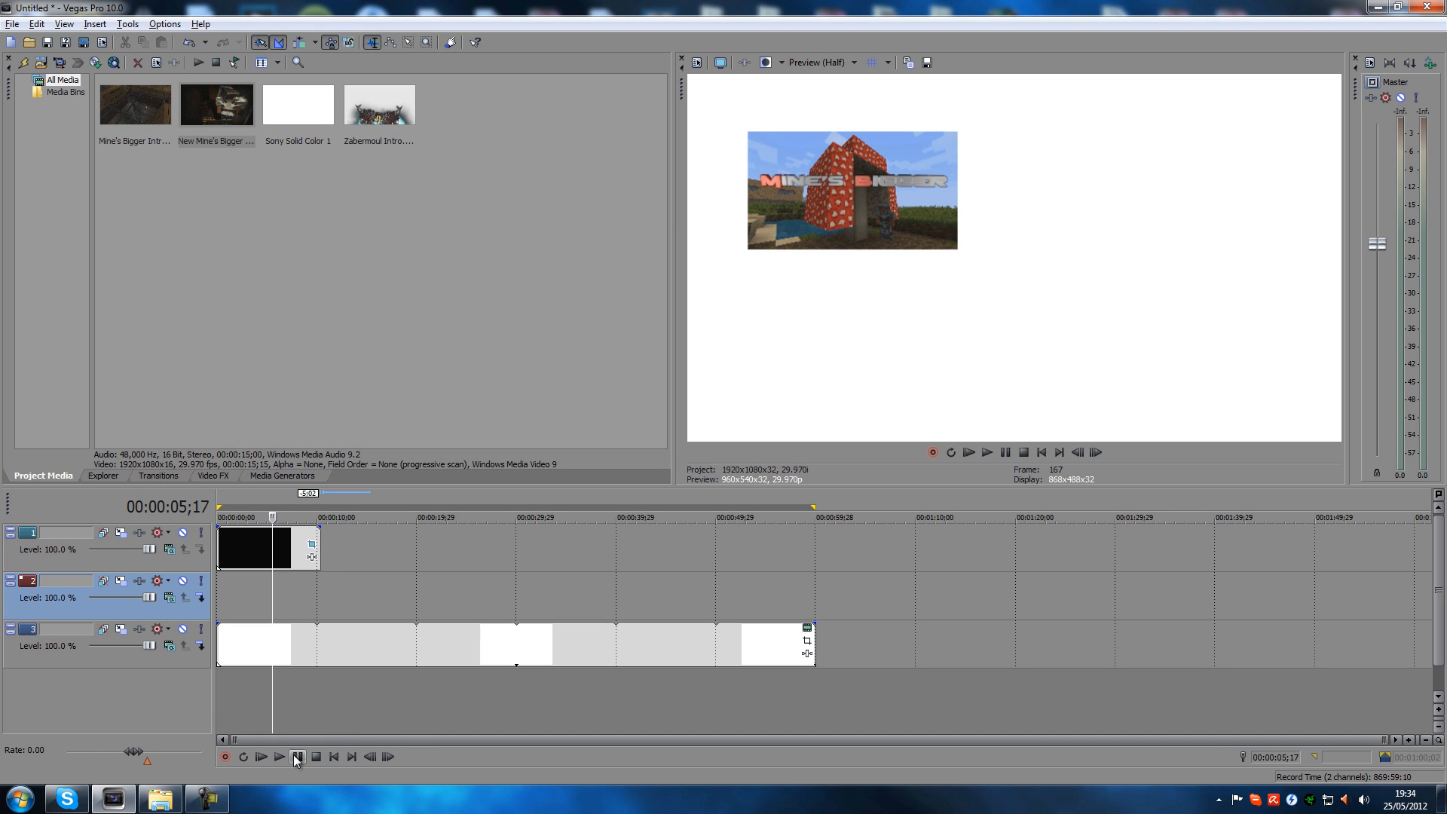
Play back the resized intro clip from the start of the project
left_click(339, 757)
left_click(285, 757)
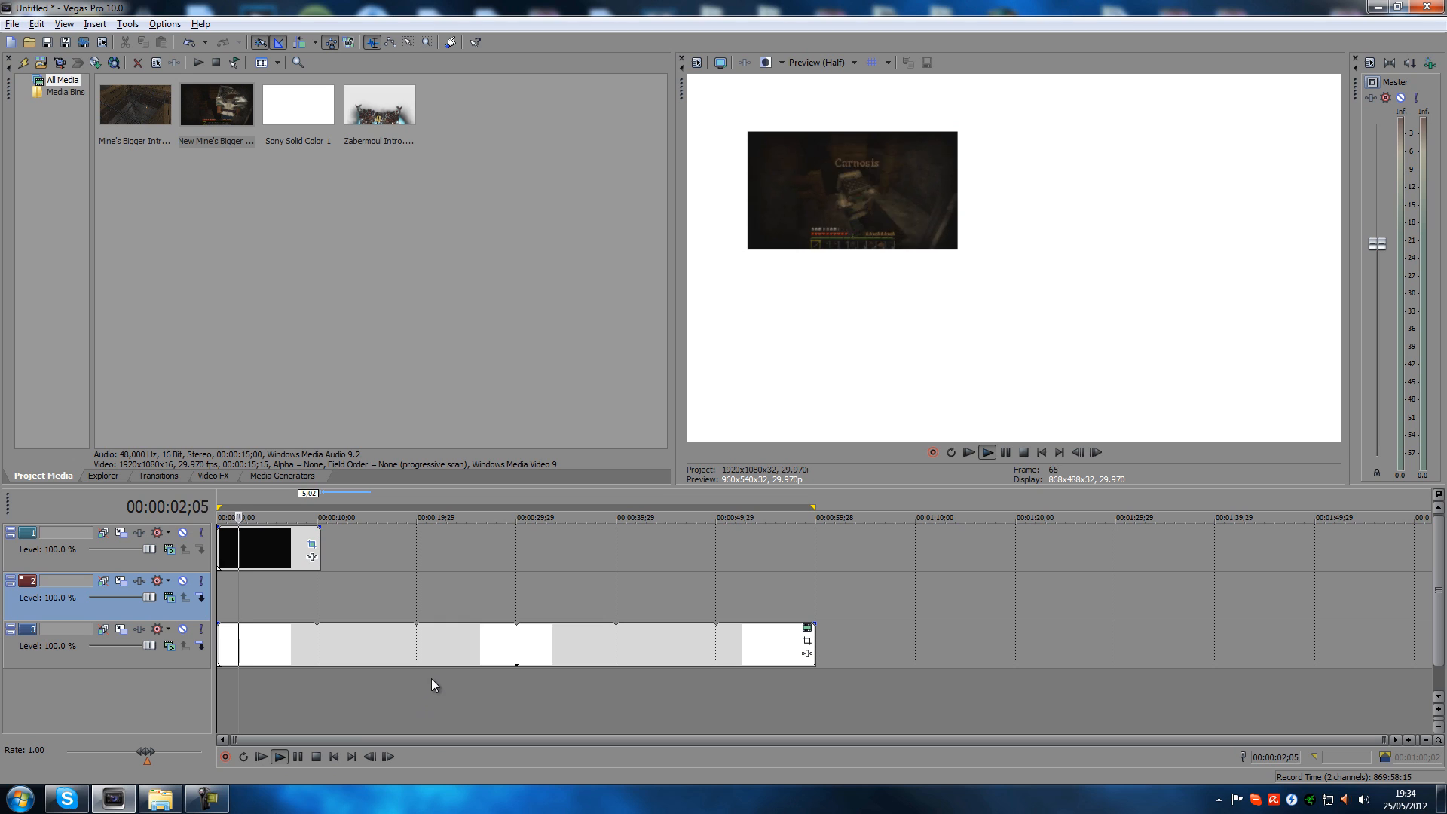
left_click(316, 756)
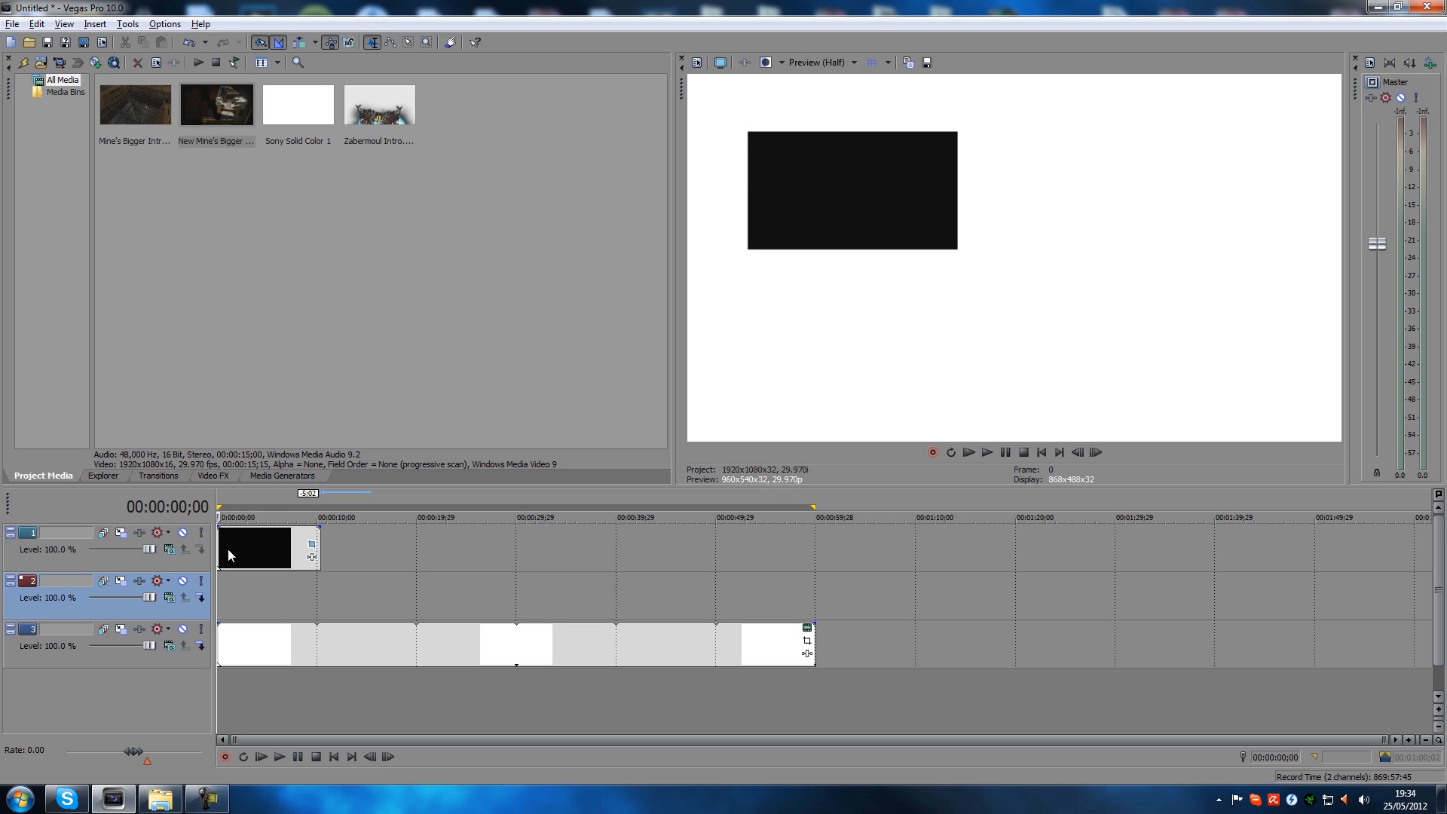
Move the empty video track to the top and place Zabermoul Intro.wmv on it
left_click_drag(74, 598, 79, 529)
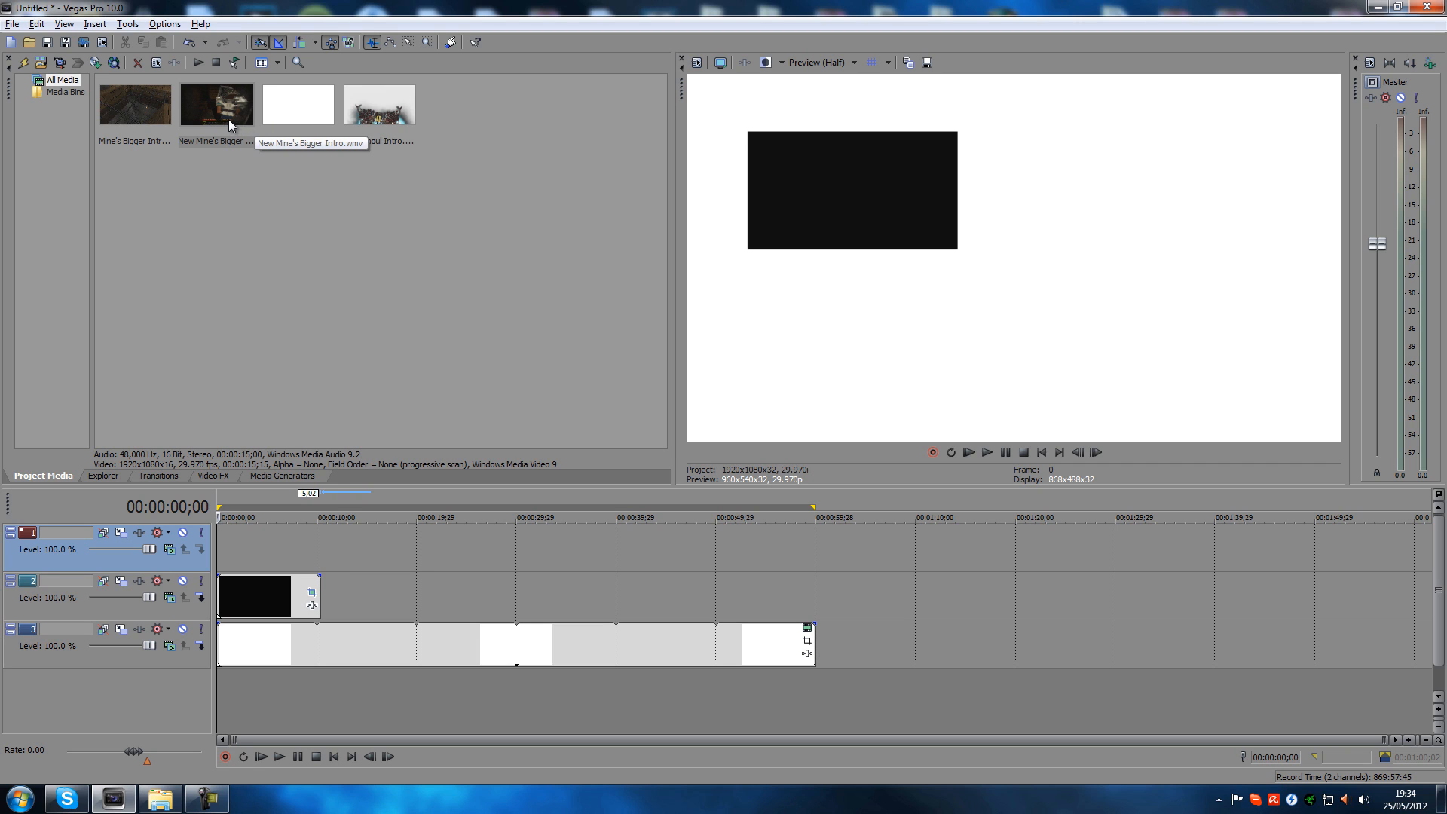
left_click_drag(366, 115, 355, 554)
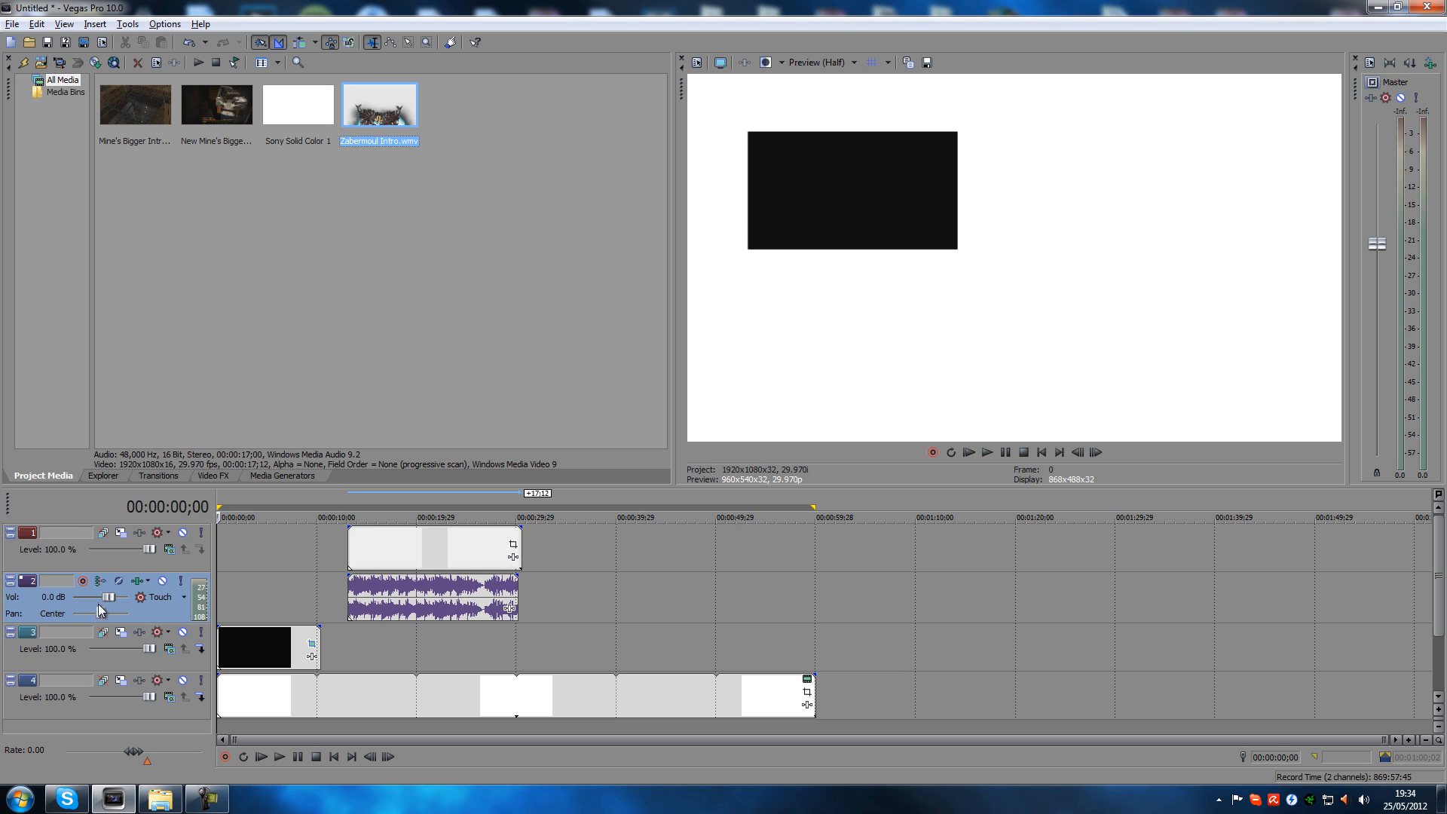
Delete the Zabermoul intro's audio track and move its video clip to the start of the timeline
right_click(36, 607)
left_click(105, 359)
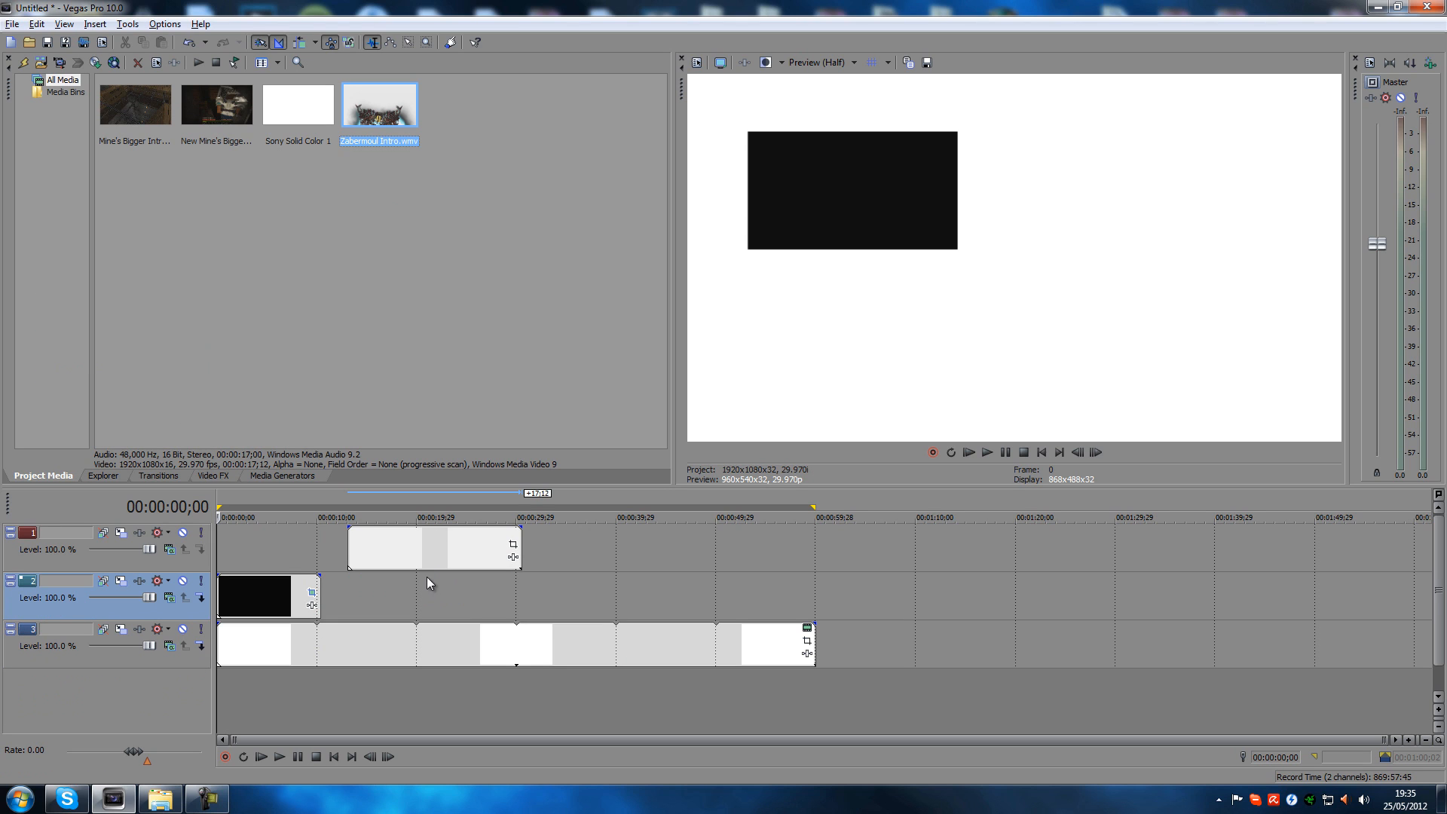
left_click_drag(418, 557, 287, 556)
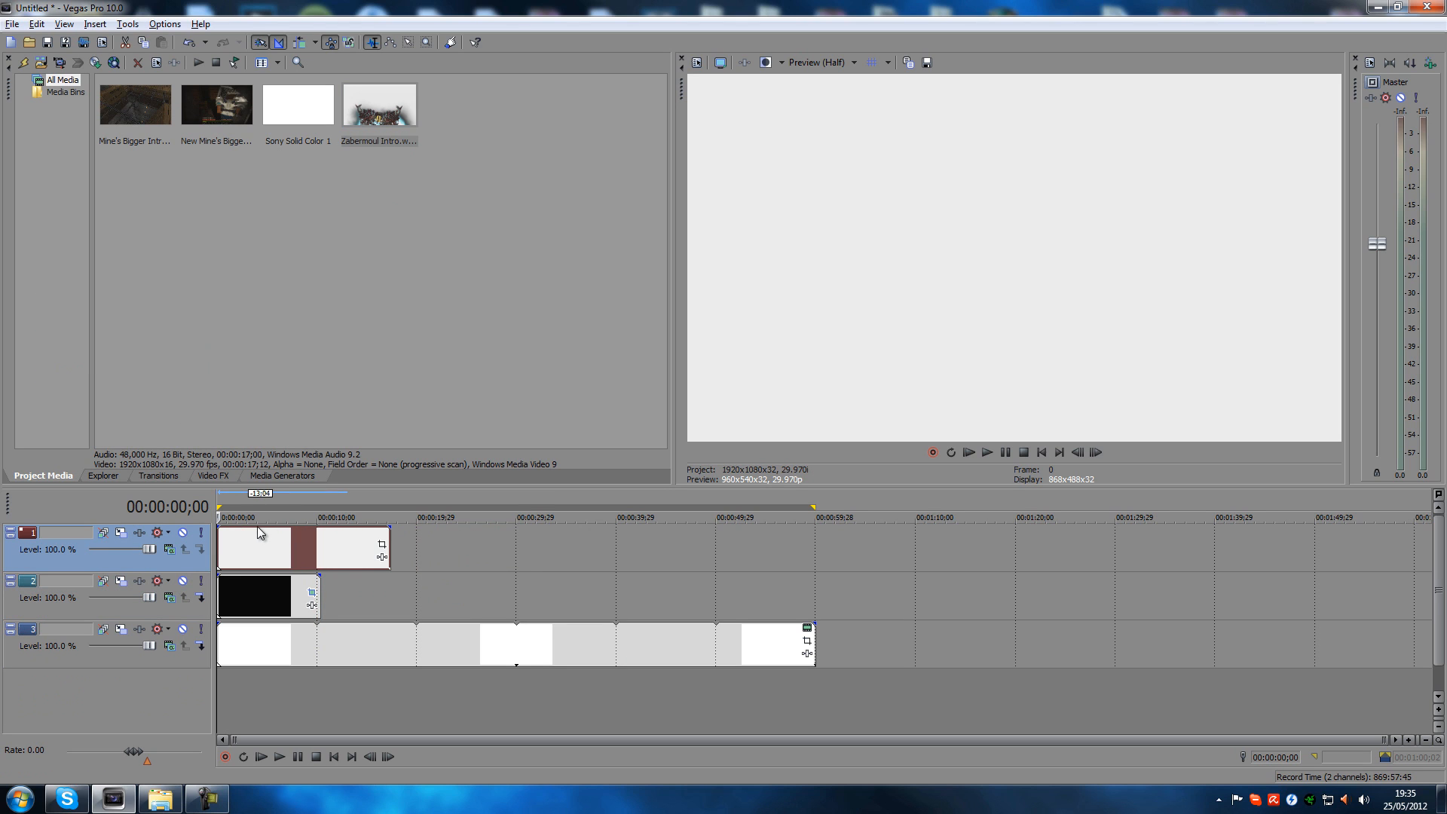
Split the Zabermoul intro clip at 00:00:10;13, level with the end of the clip below, and delete the remainder
left_click(322, 541)
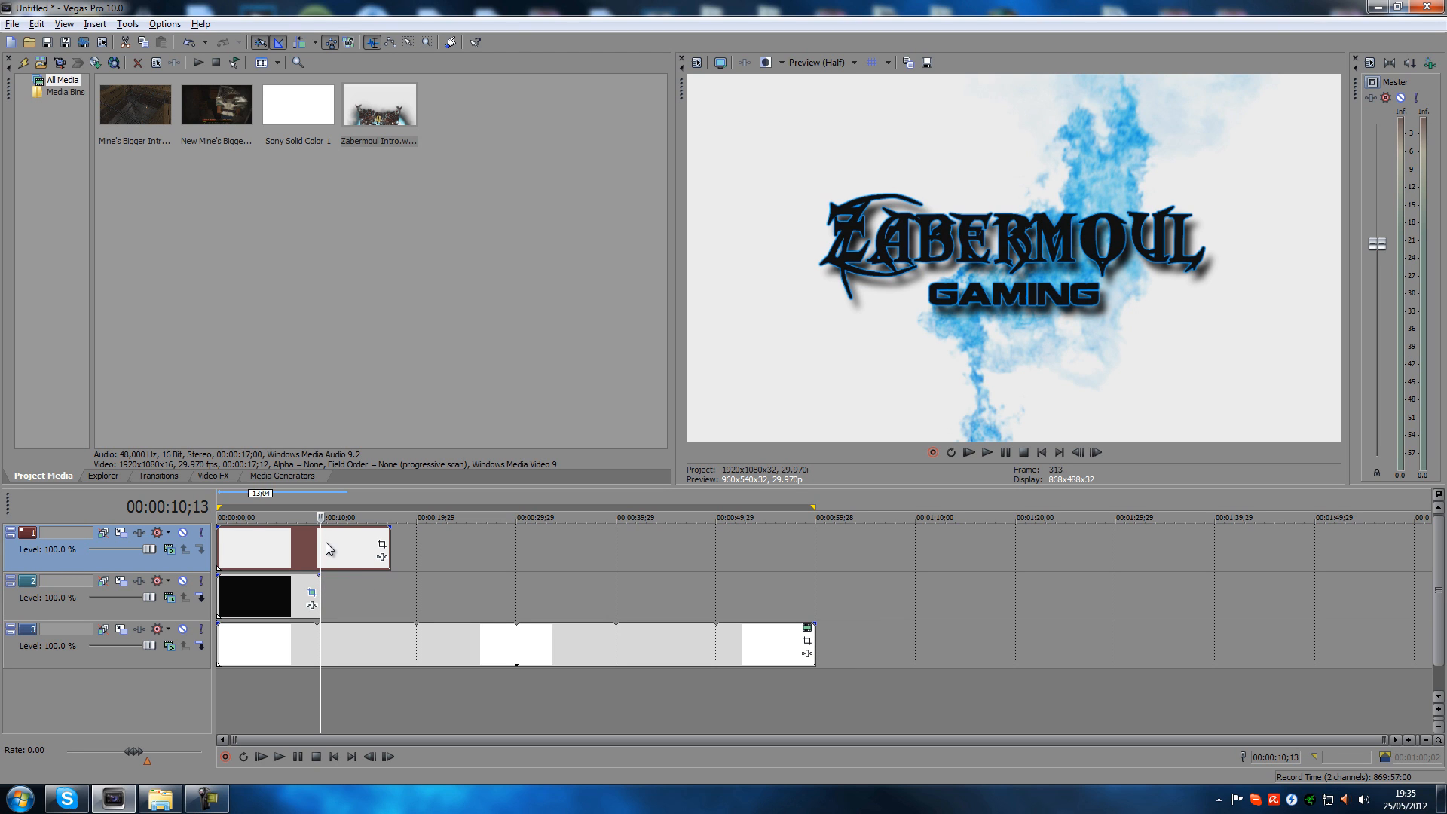
left_click(326, 541)
key("space")
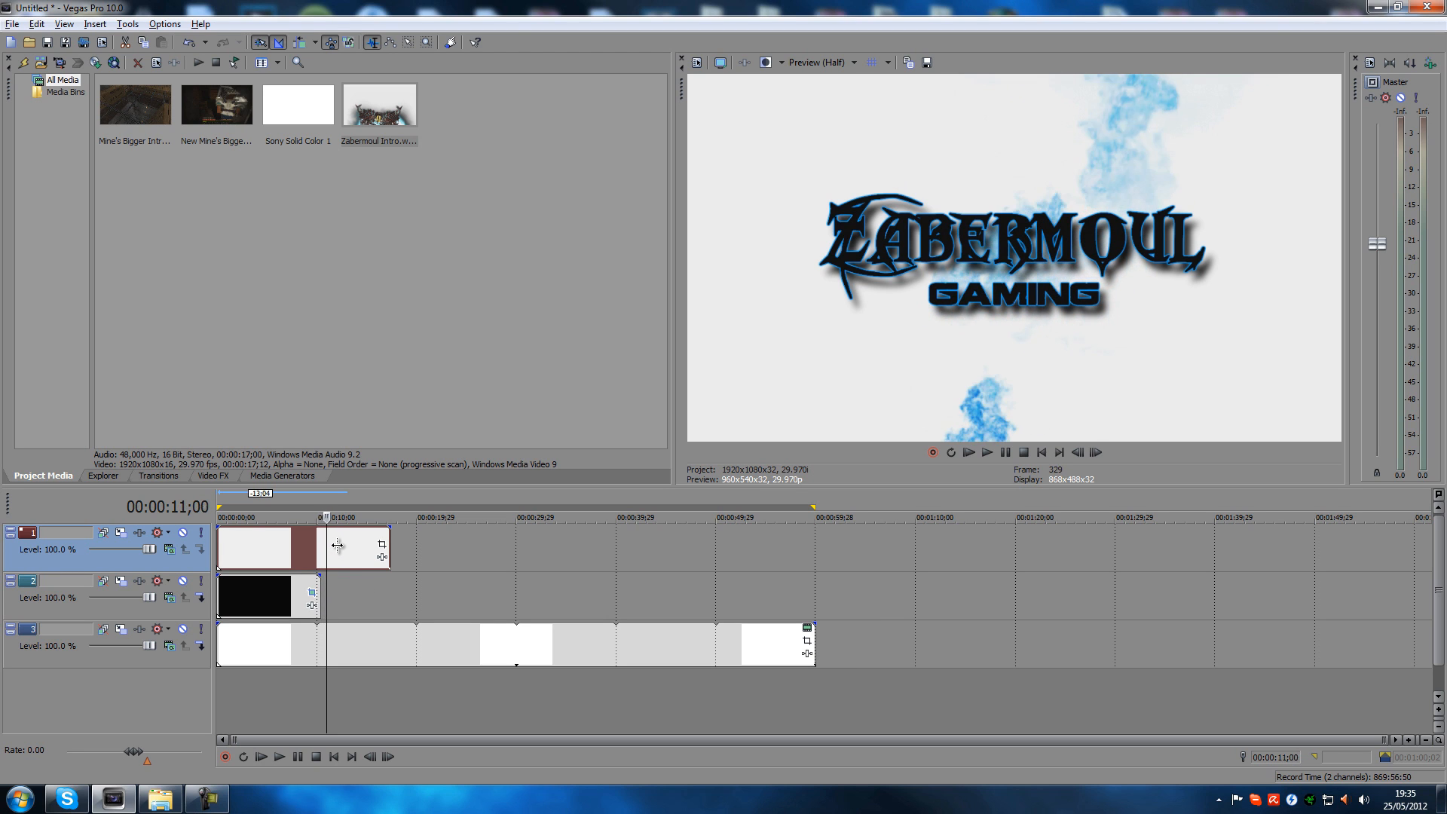
left_click(322, 550)
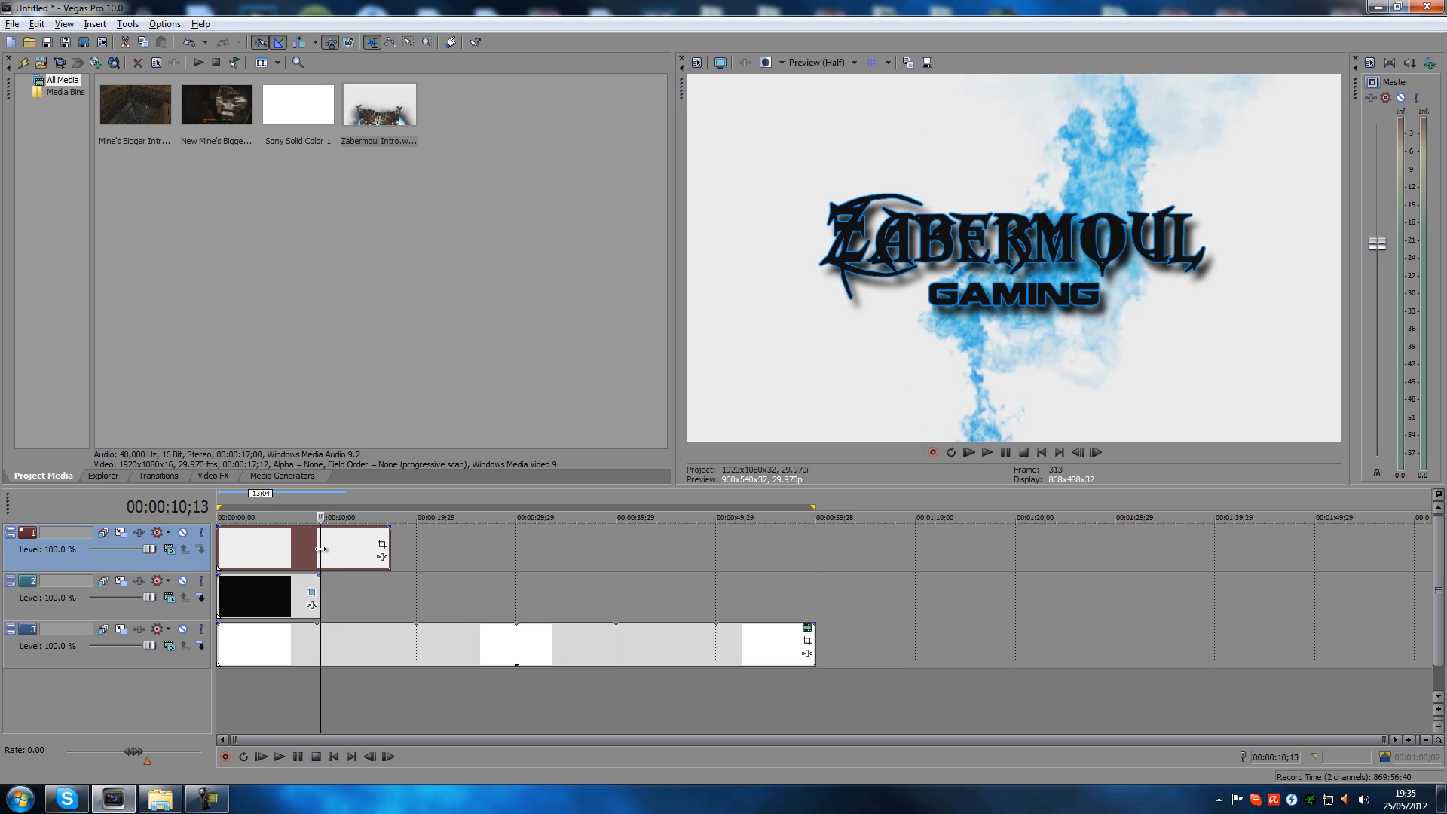
left_click(344, 545)
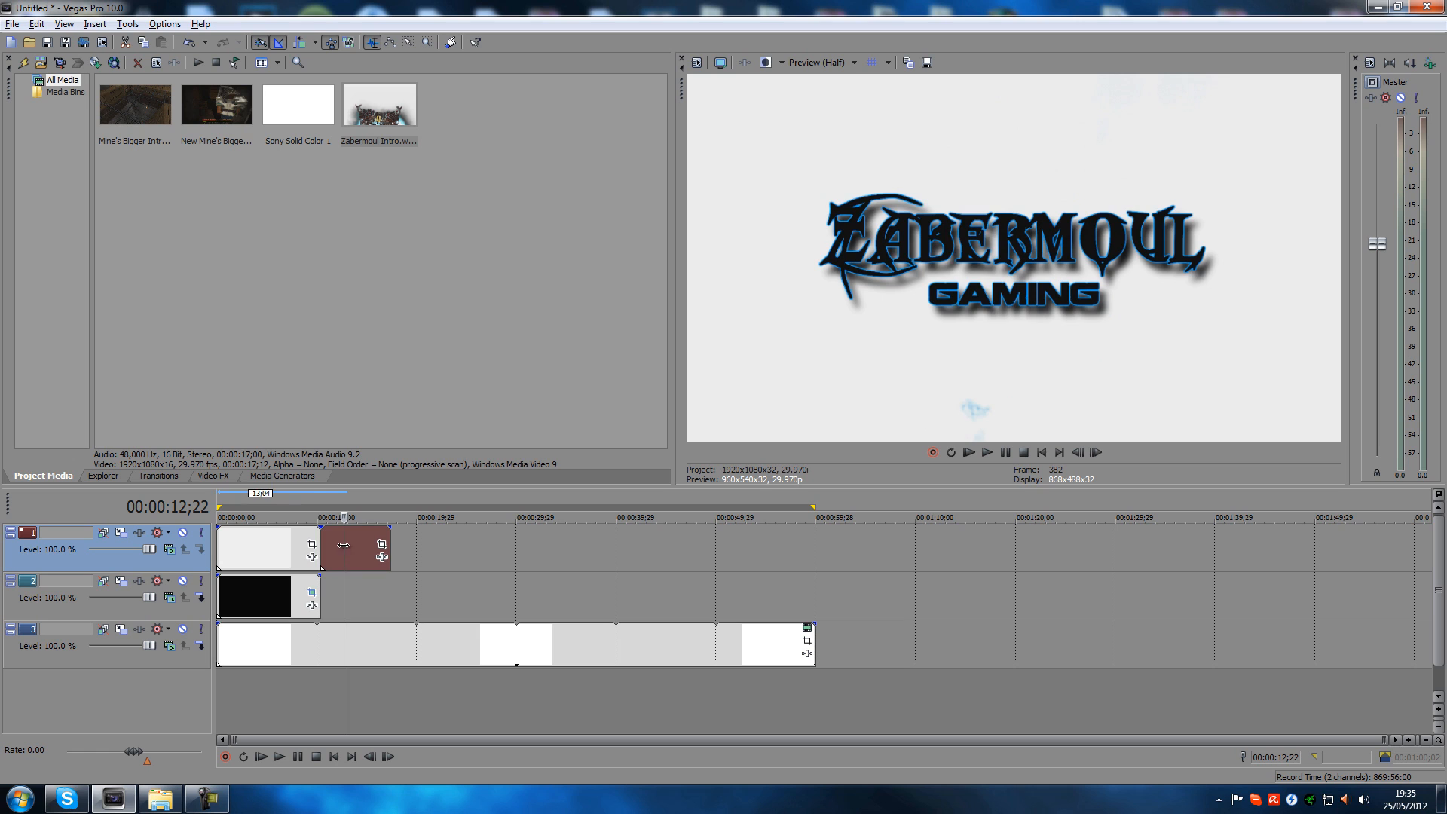
key("Delete")
Set the Zabermoul clip's Pan/Crop frame to about 5,938 by 3,340, centered at X 1,840 and Y 1,148
left_click(288, 549)
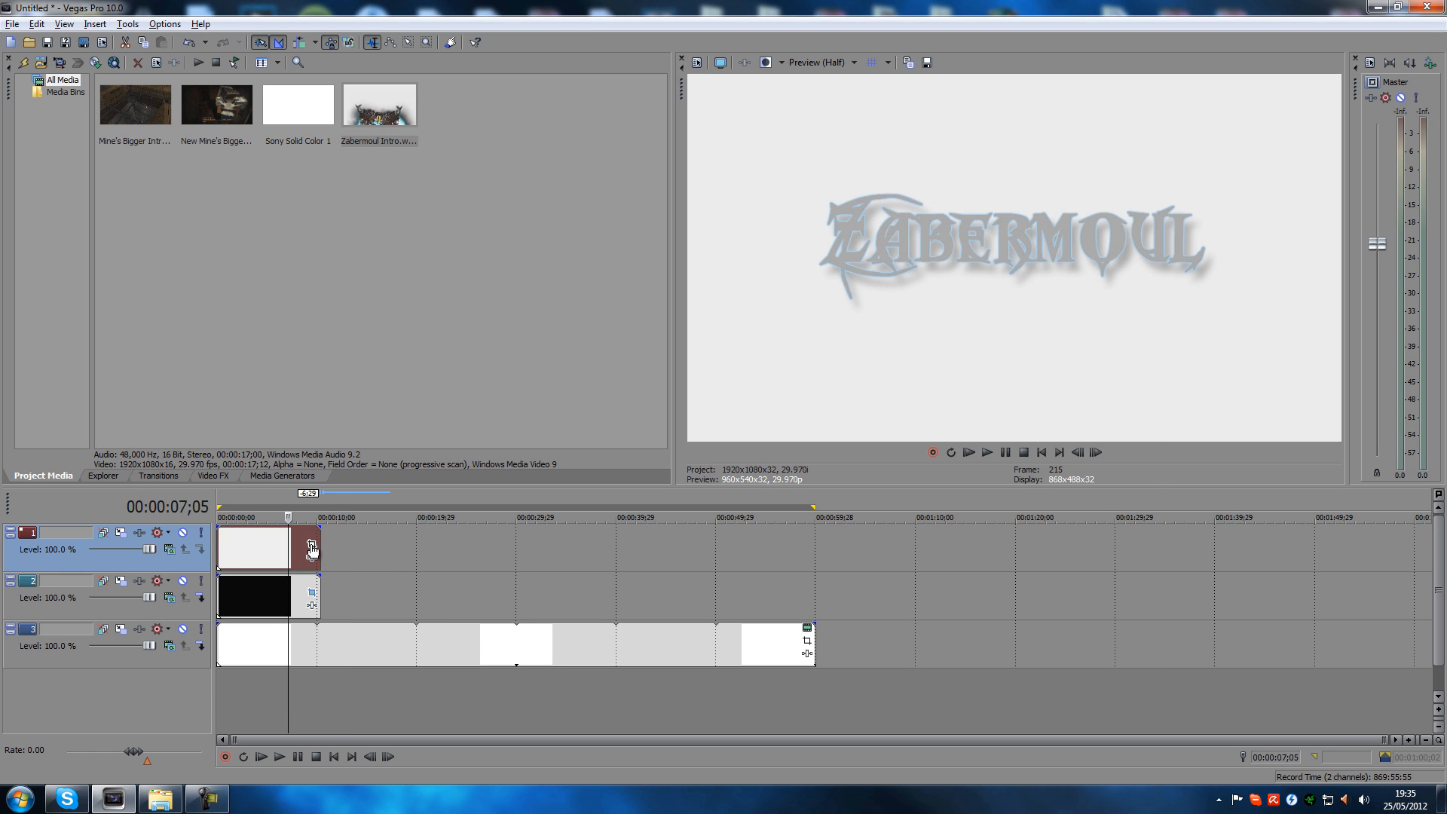
left_click(311, 544)
scroll(829, 436, "down", 6)
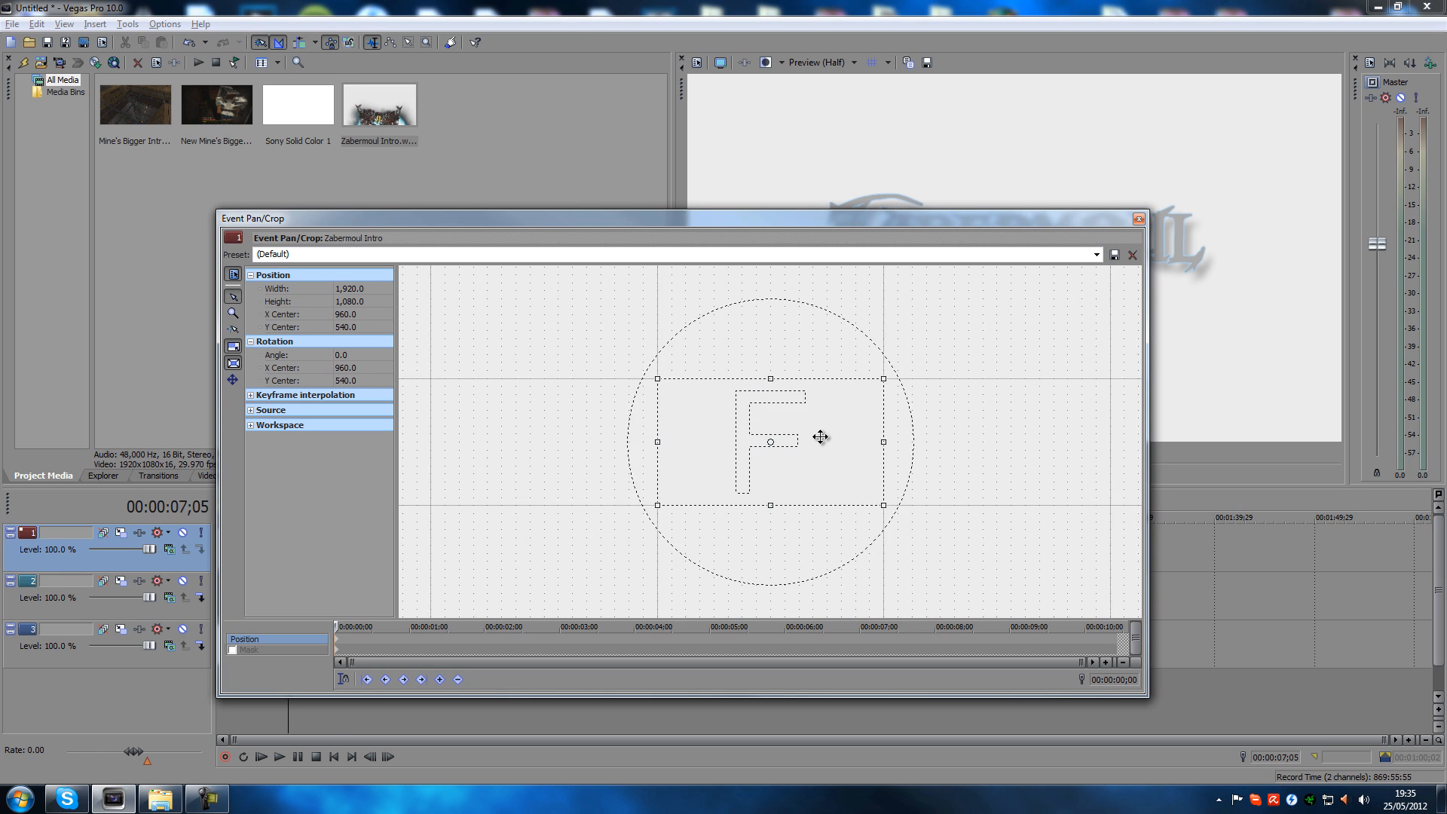
left_click_drag(860, 493, 973, 590)
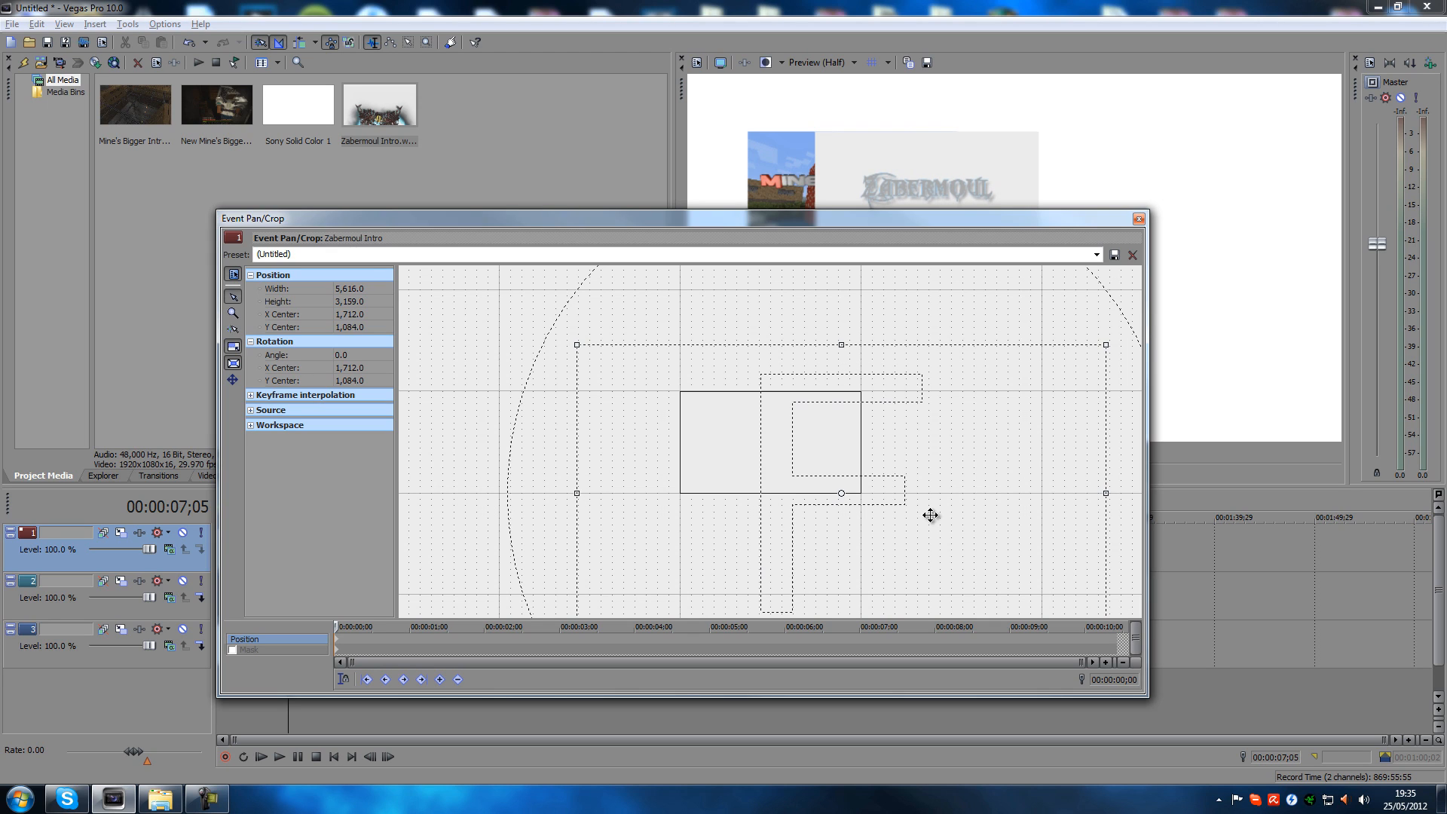
left_click_drag(931, 514, 931, 516)
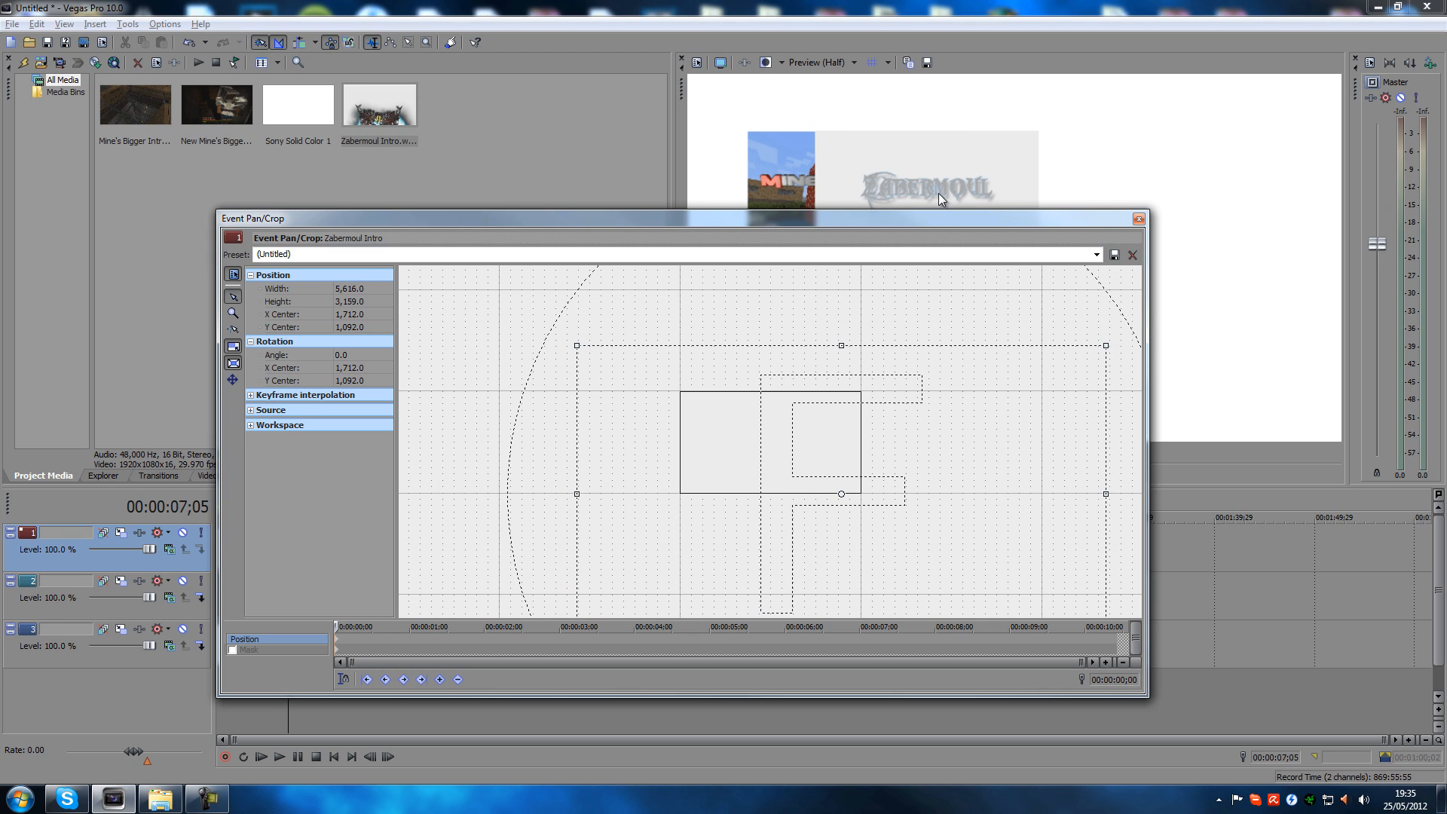
left_click_drag(833, 218, 843, 266)
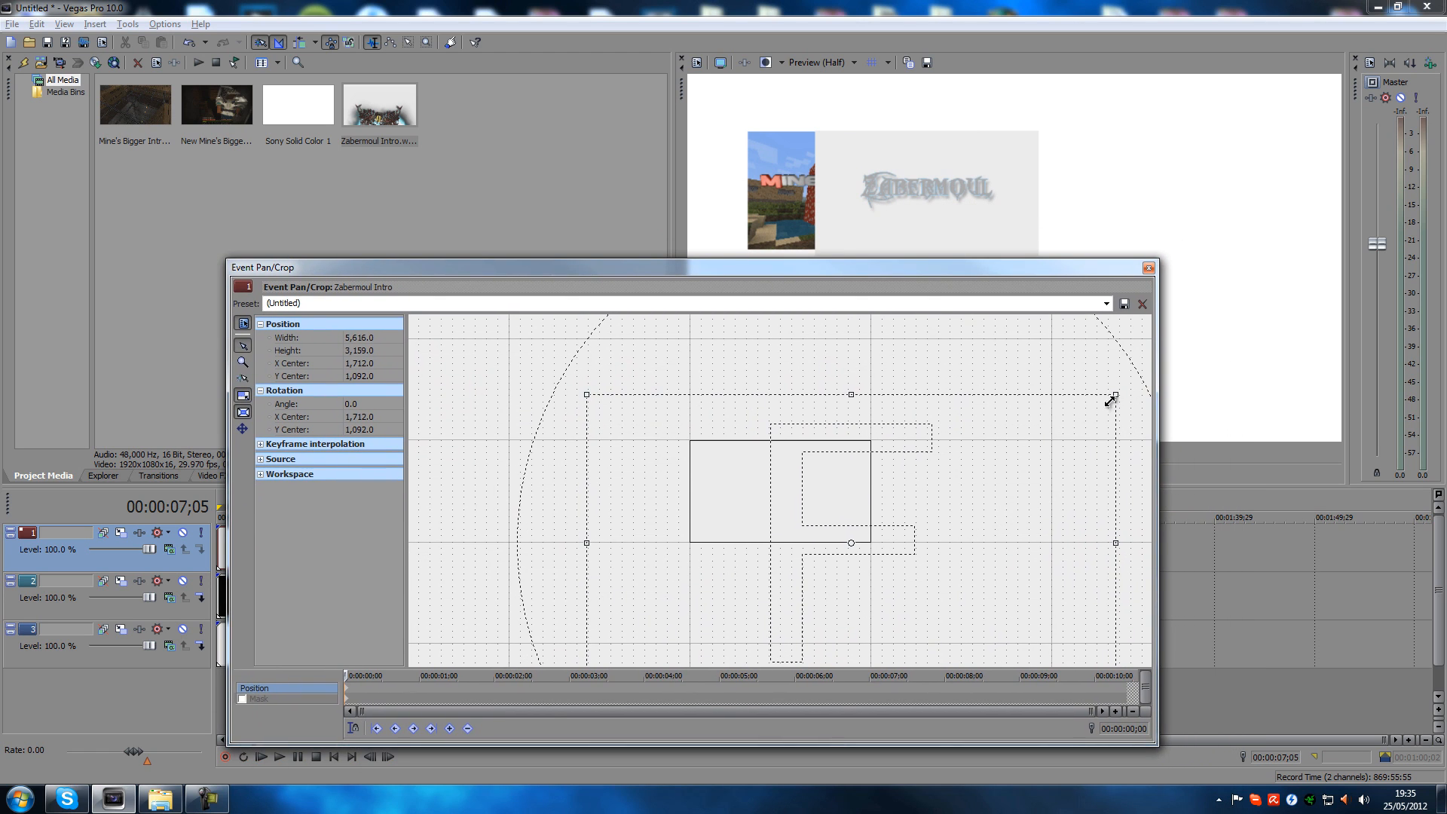
left_click_drag(1115, 394, 1137, 376)
left_click_drag(1058, 455, 1072, 459)
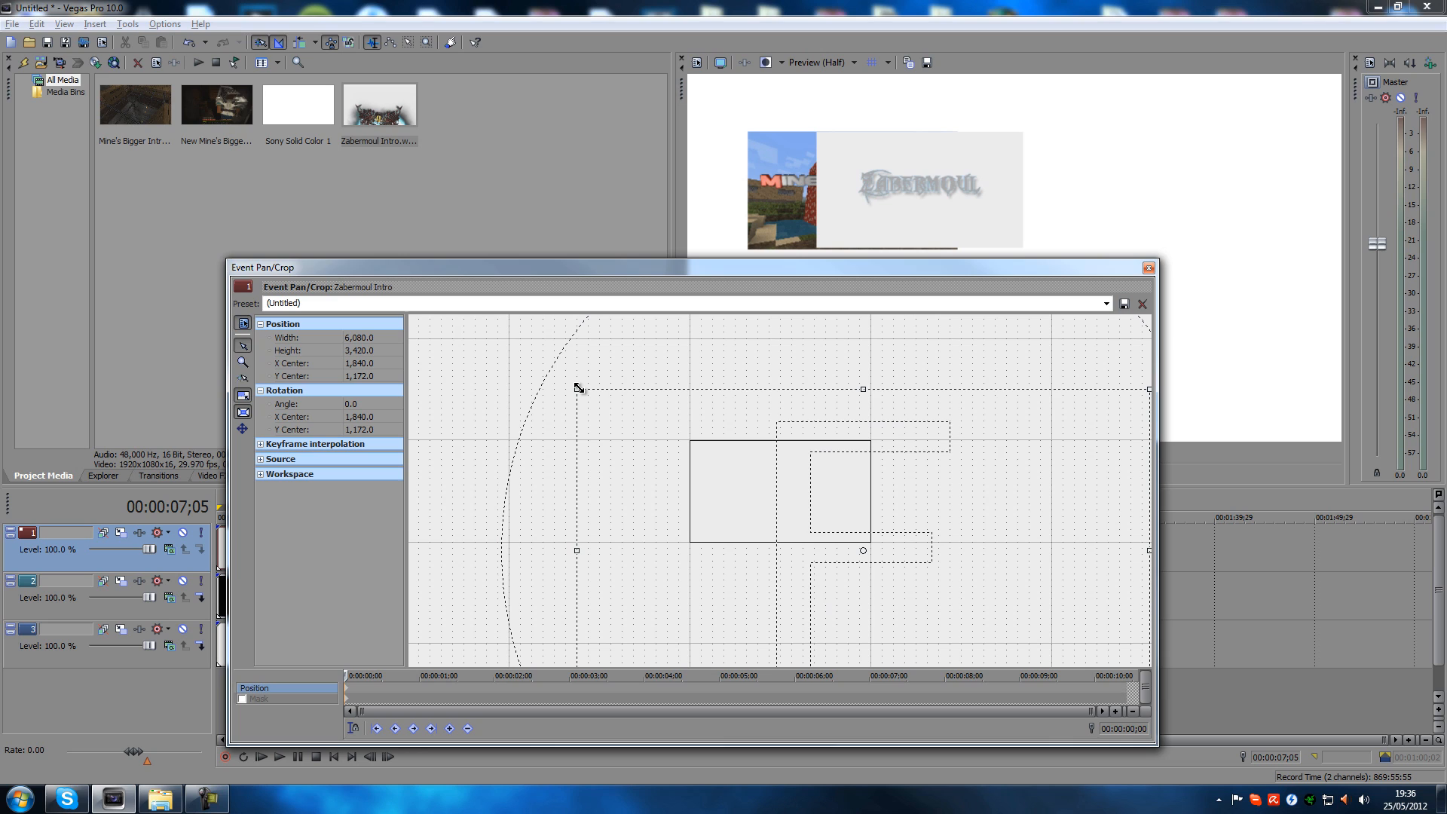
left_click_drag(578, 387, 583, 391)
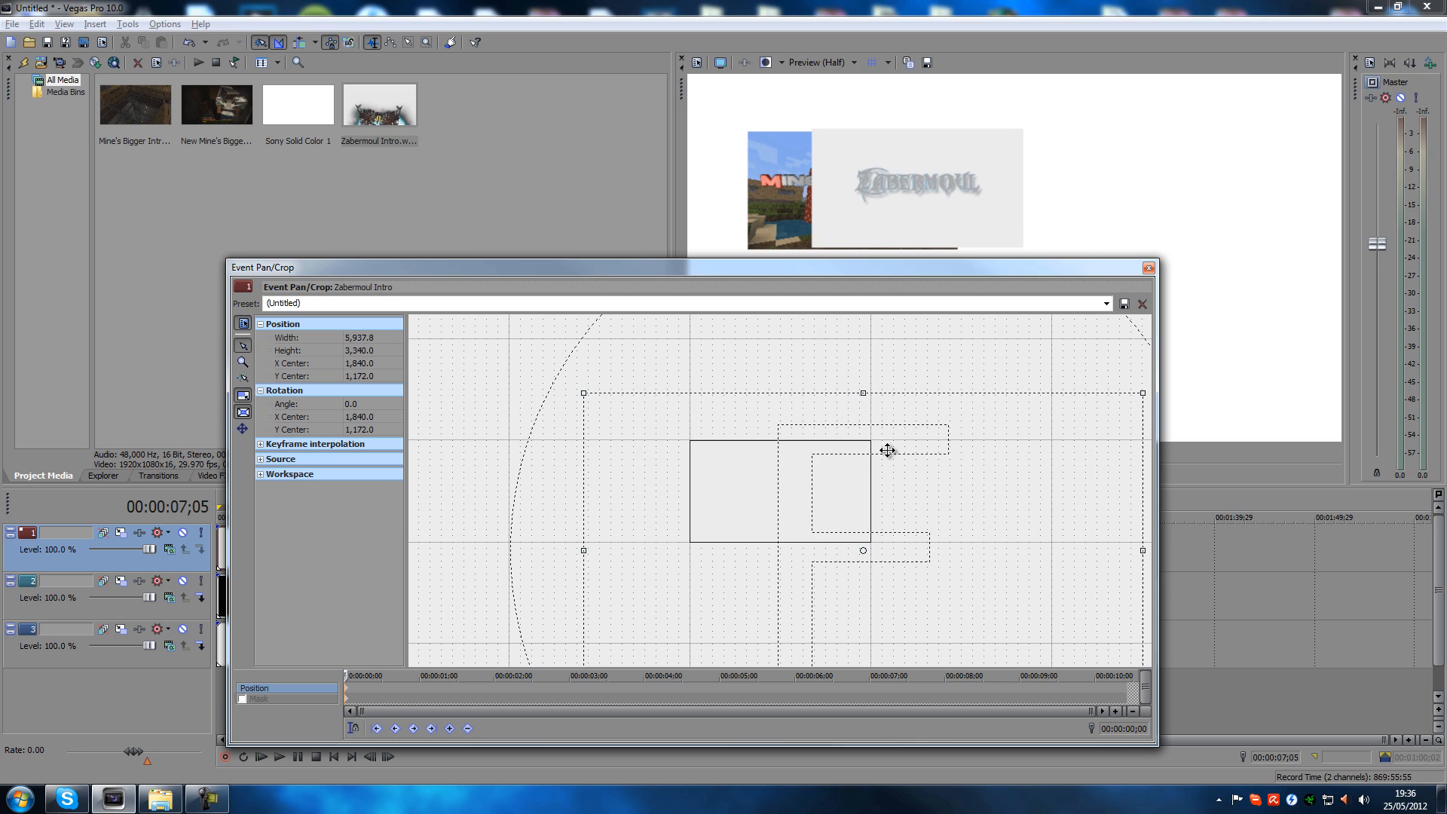
left_click_drag(887, 449, 887, 448)
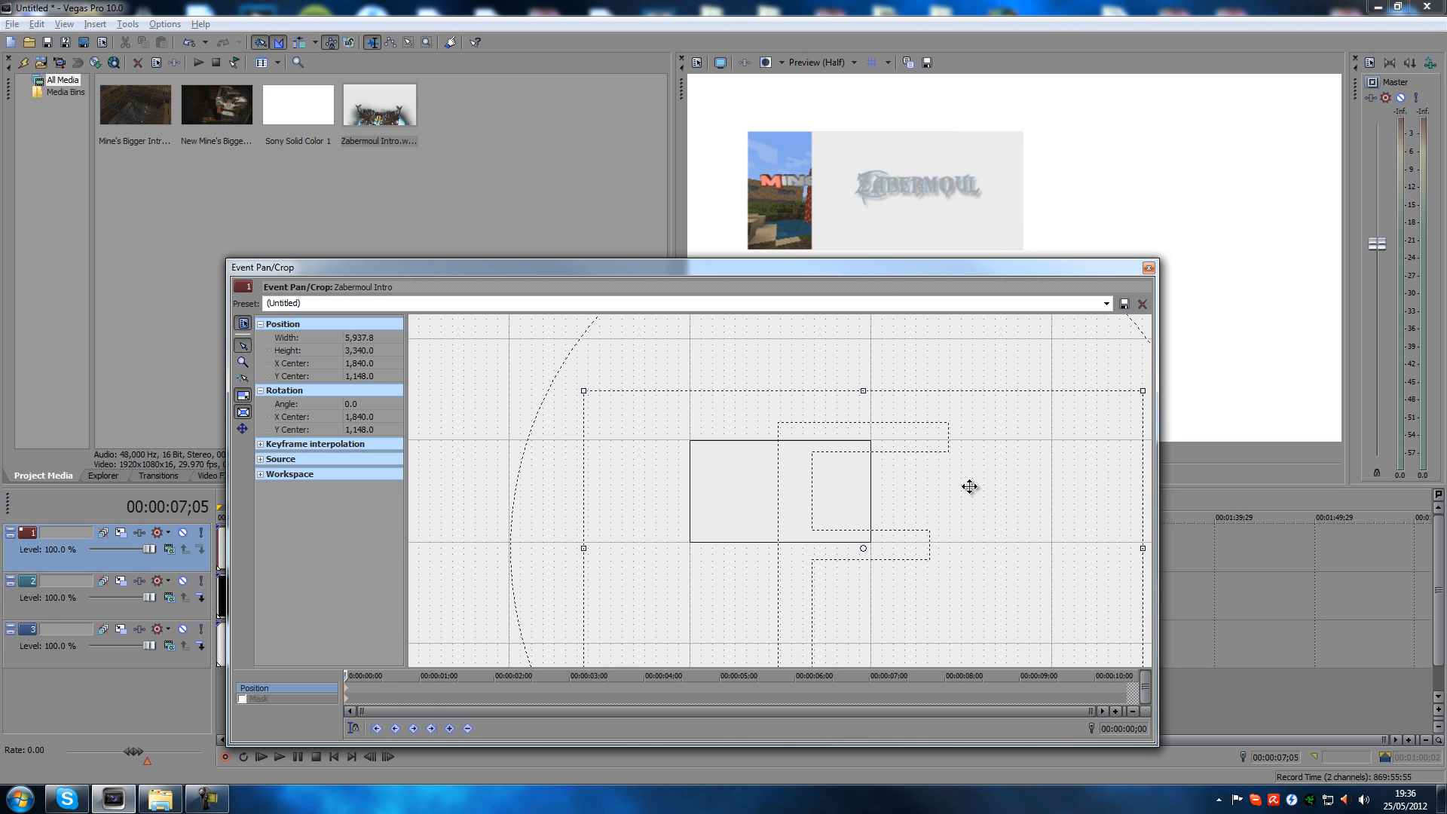
Shift the Zabermoul clip's Pan/Crop frame horizontally to X Center -560, placing its small picture in the frame's upper-right area
key("Left")
key("Left")
key("Left")
key("Left")
key("Left")
key("Left")
key("Left")
key("Left")
key("Left")
key("Left")
key("Left")
key("Left")
key("Left")
key("Left")
key("Left")
key("Left")
key("Left")
key("Left")
key("Left")
key("Left")
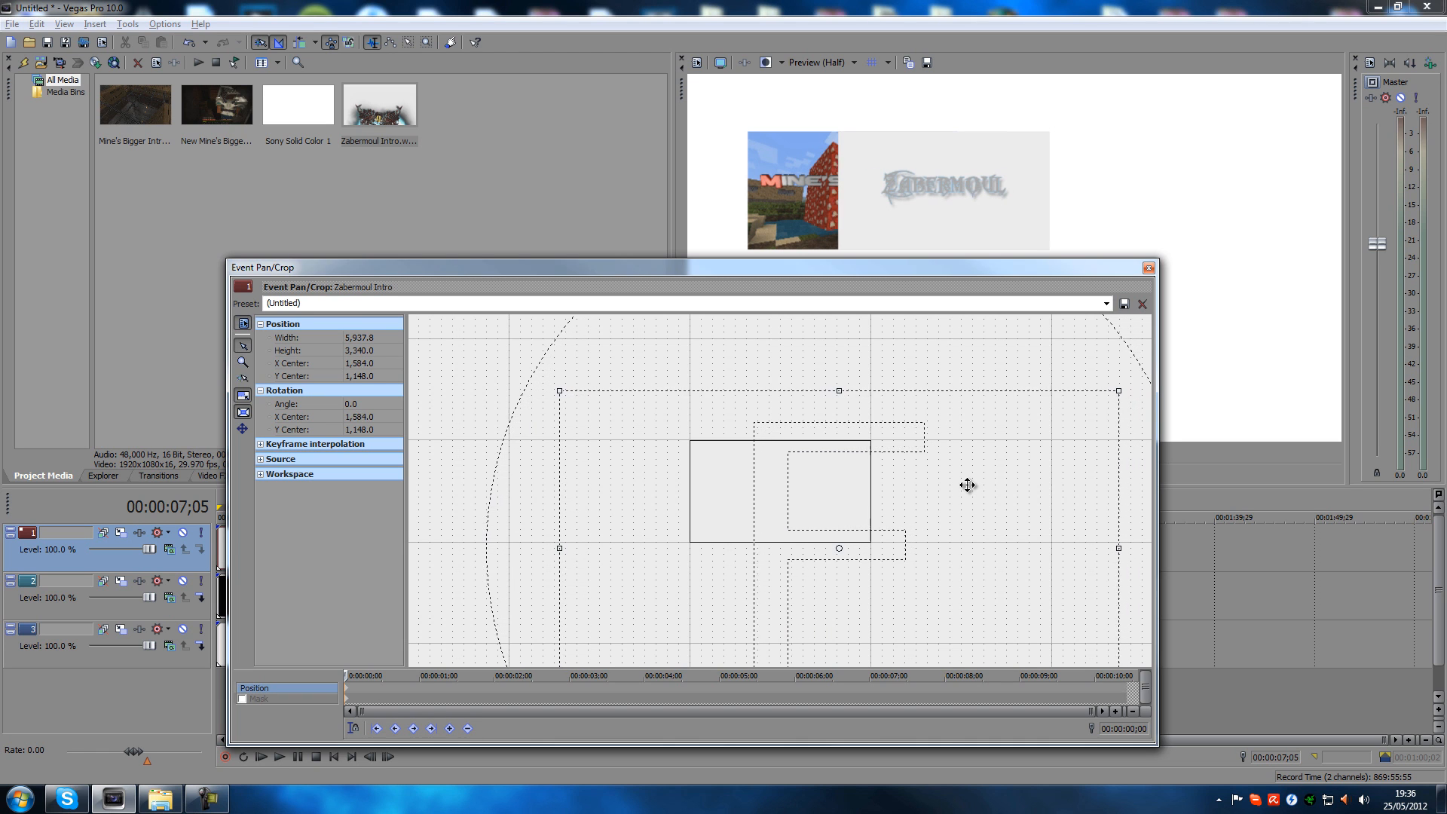
key("Left")
key("Left")
key("Left")
key("Left")
key("Left")
key("Left")
key("Left")
key("Left")
key("Left")
key("Left")
key("Left")
key("Left")
key("Left")
key("Left")
key("Left")
key("Left")
key("Left")
key("Left")
key("Left")
key("Left")
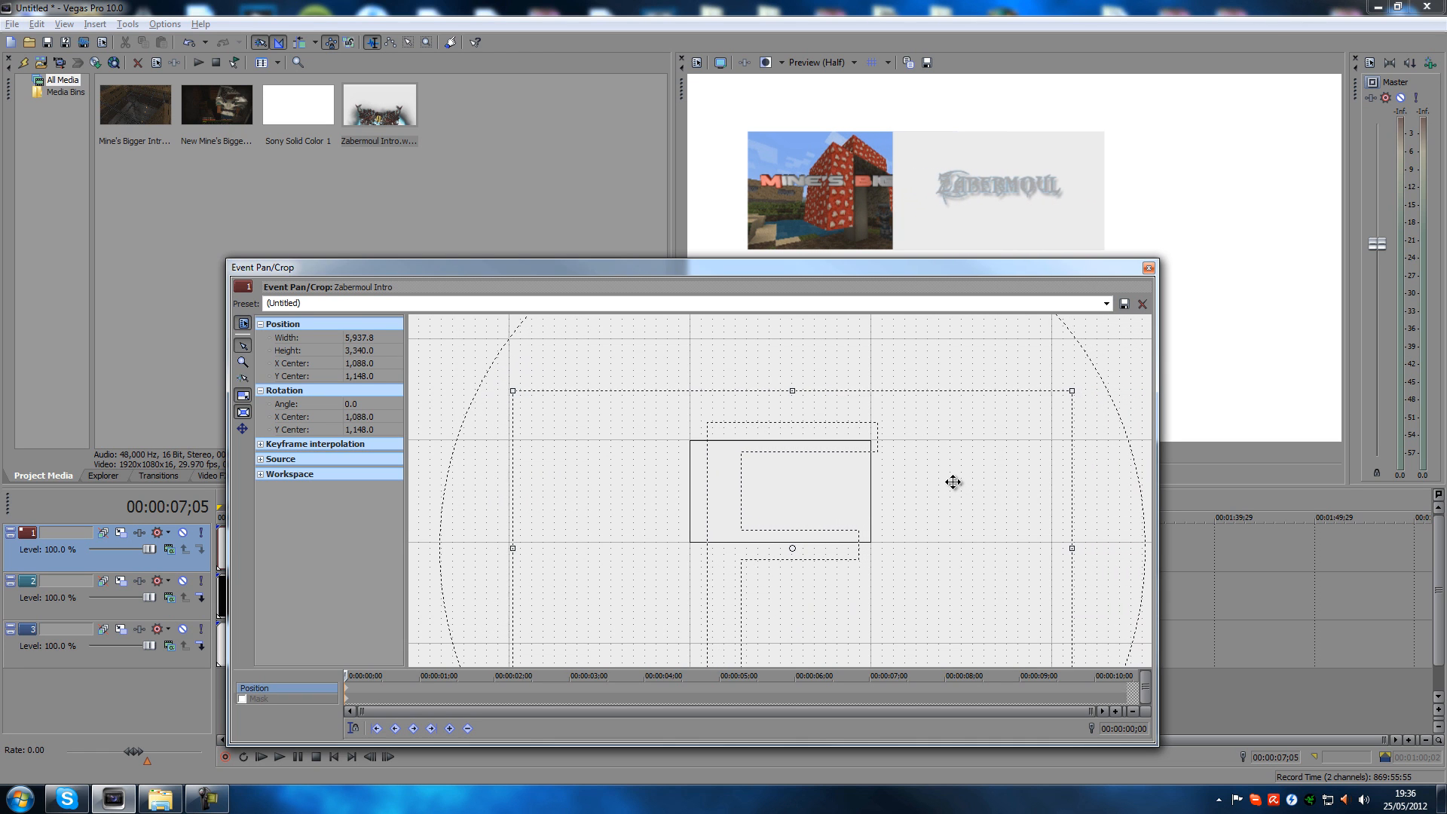
key("Left")
key("Left")
key("Left")
key("Left")
key("Left")
key("Left")
key("Left")
key("Left")
key("Left")
key("Left")
key("Left")
key("Left")
key("Left")
key("Left")
key("Left")
key("Left")
key("Left")
key("Left")
key("Left")
key("Left")
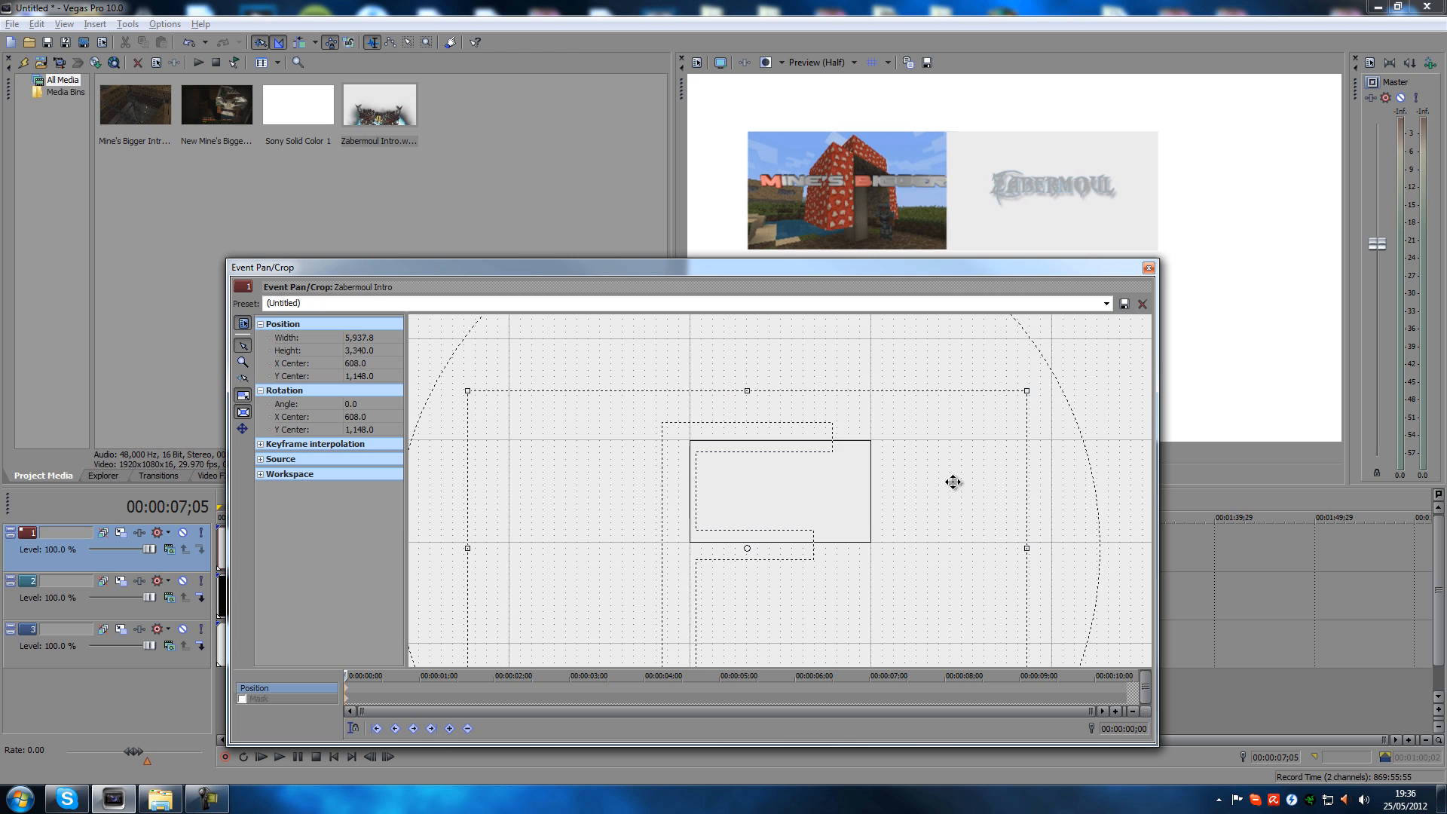
key("Left")
key("Left")
key("Left")
key("Left")
key("Left")
key("Left")
key("Left")
key("Left")
key("Left")
key("Left")
key("Left")
key("Left")
key("Left")
key("Left")
key("Left")
key("Left")
key("Left")
key("Left")
key("Left")
key("Left")
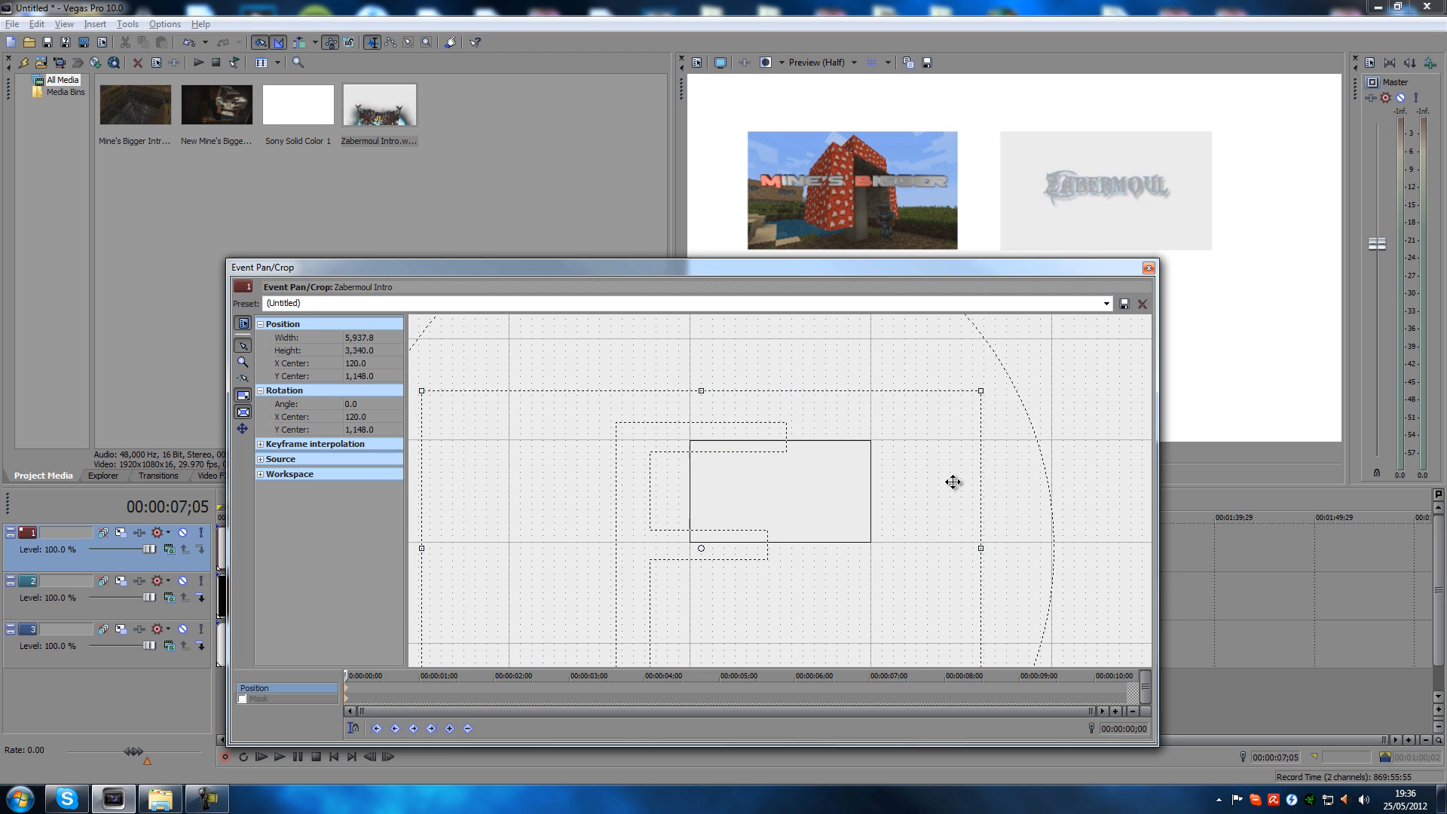
key("Left")
key("Left")
key("Left")
key("Left")
key("Left")
key("Left")
key("Left")
key("Left")
key("Left")
key("Left")
key("Left")
key("Left")
key("Left")
key("Left")
key("Left")
key("Left")
key("Left")
key("Left")
key("Left")
key("Left")
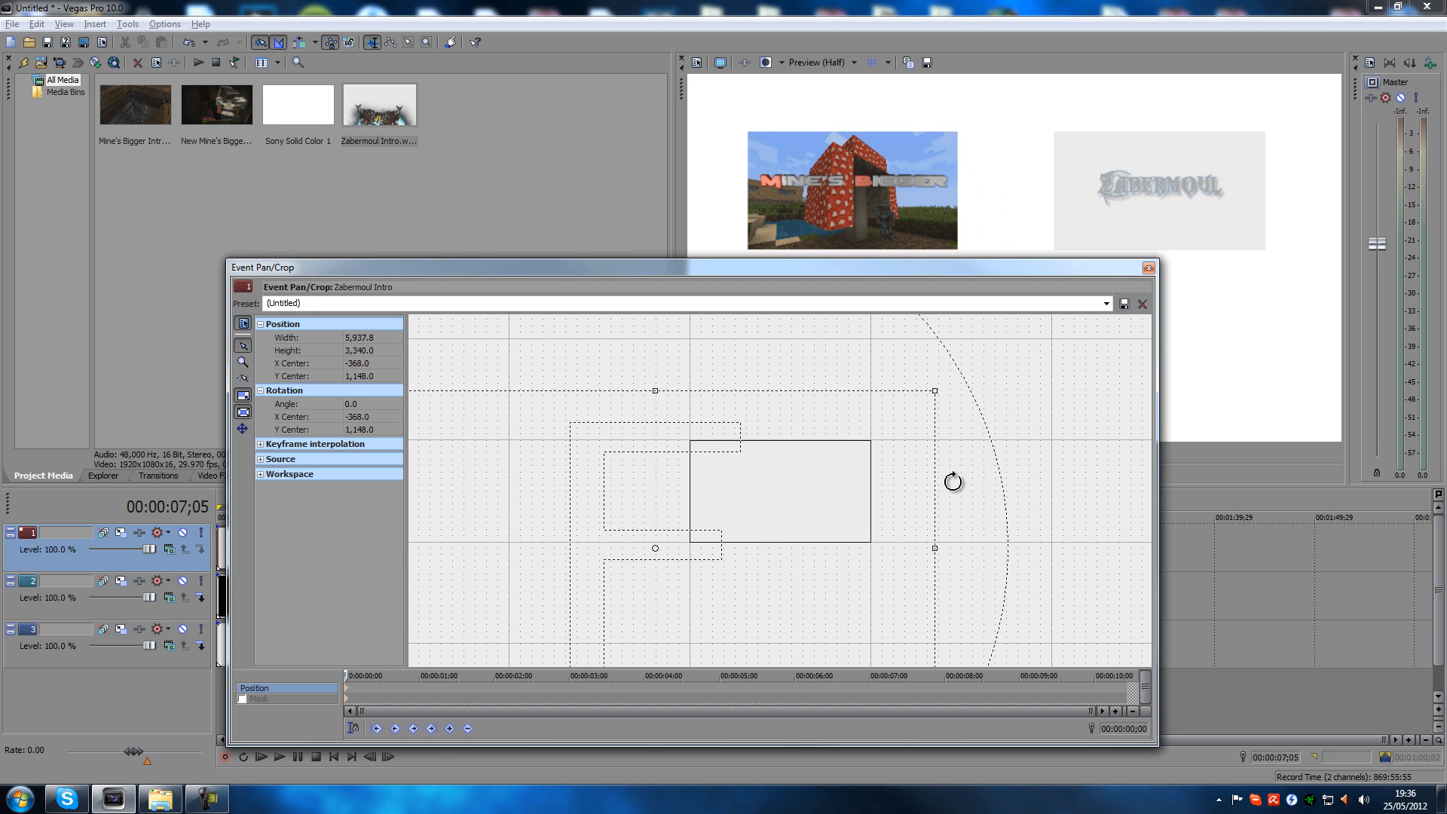
key("Left")
key("Left")
key("Left")
key("Left")
key("Left")
key("Left")
key("Left")
key("Left")
key("Left")
key("Left")
key("Left")
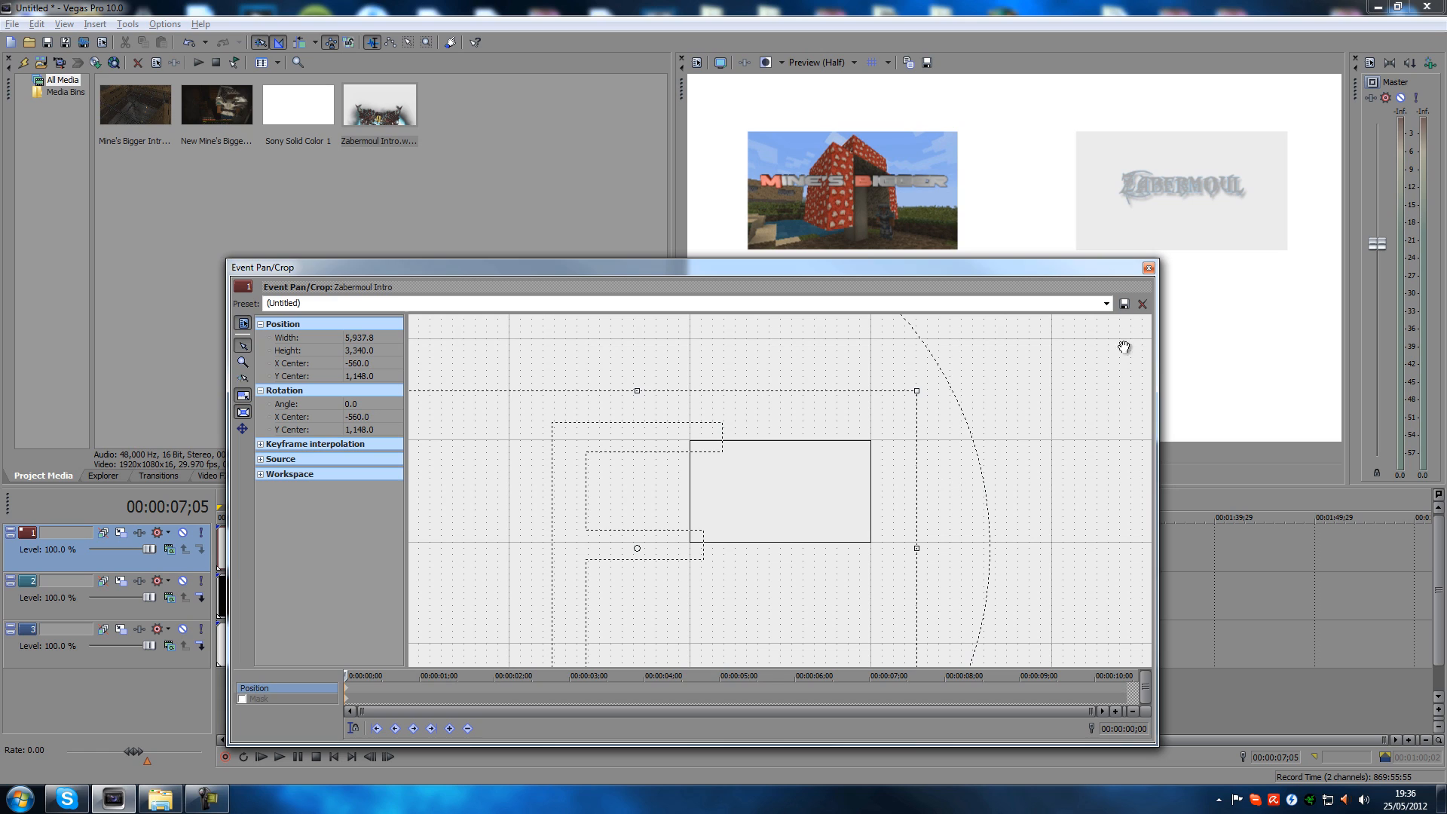
left_click(1148, 268)
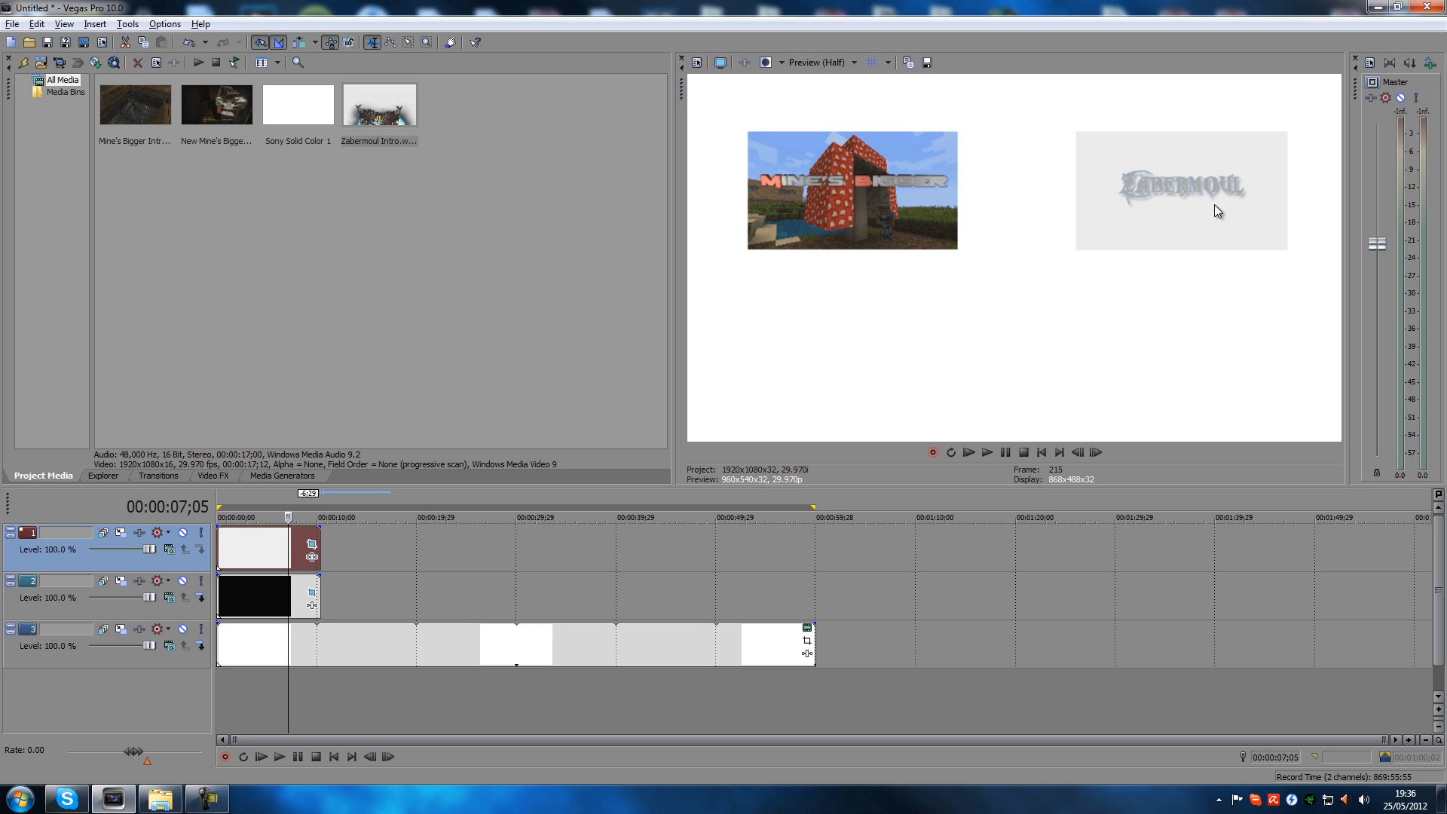
Restore the Zabermoul clip's Pan/Crop frame to its default size and position
left_click(310, 546)
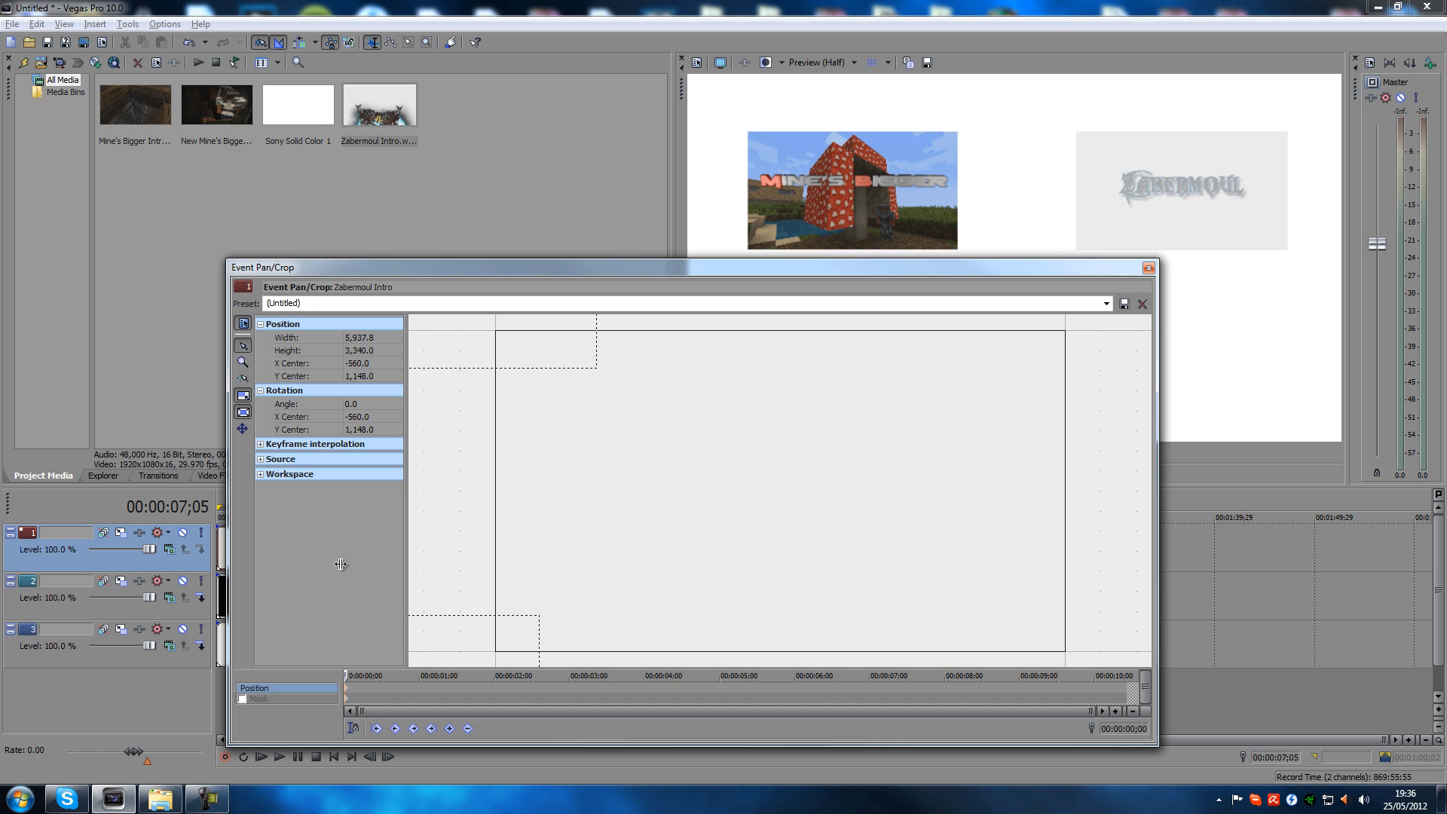
right_click(605, 536)
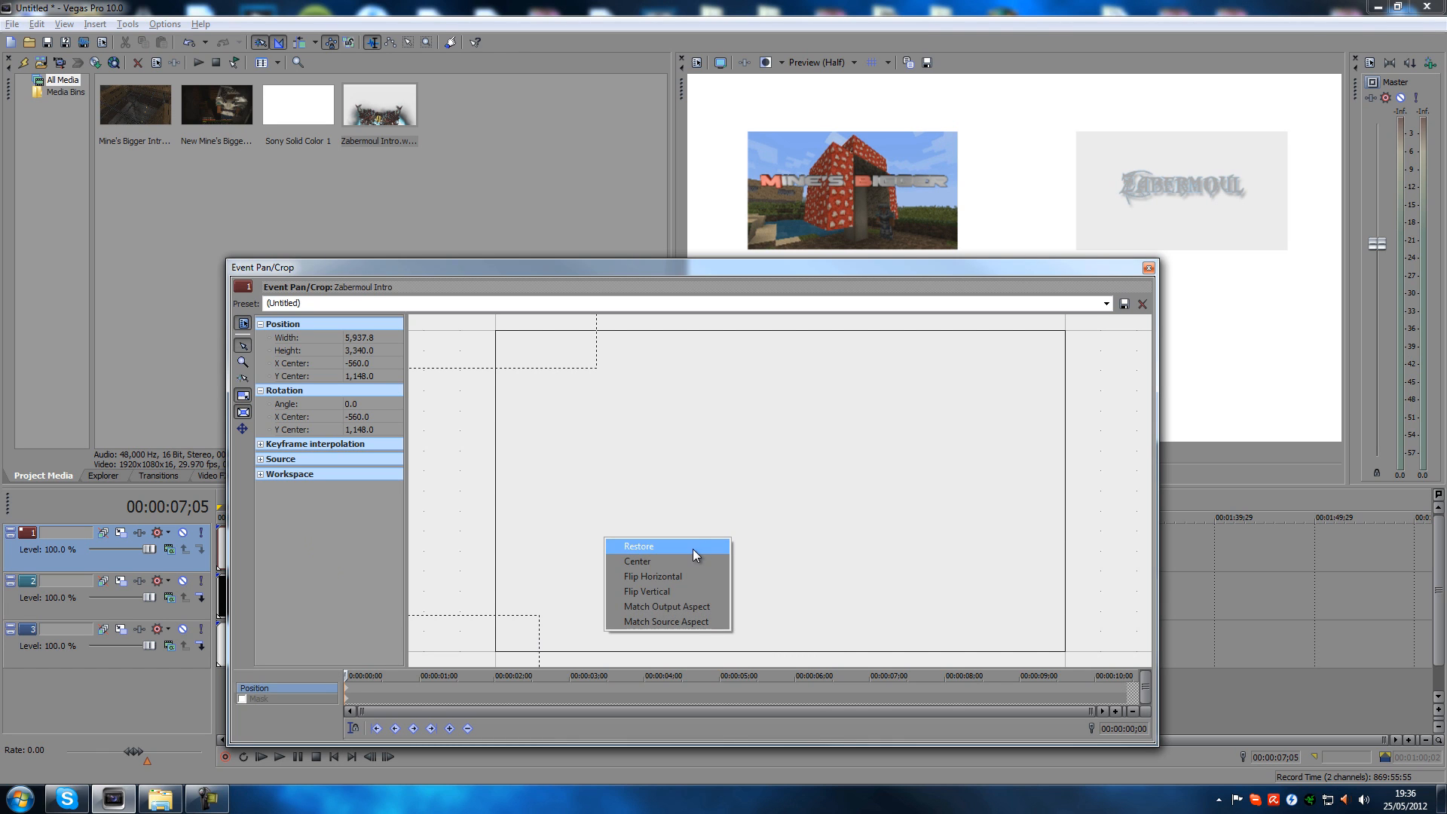
left_click(692, 549)
left_click(1148, 268)
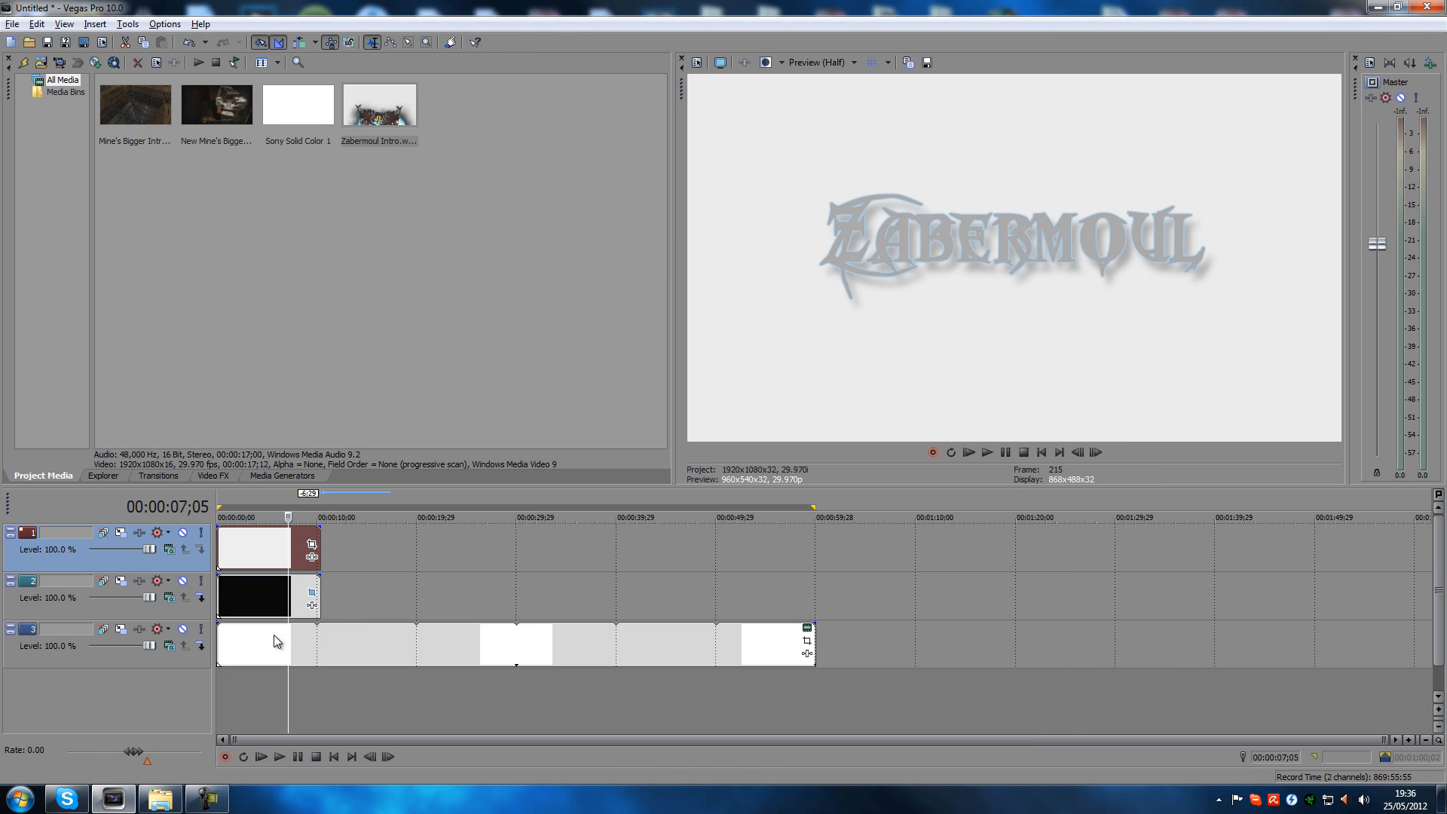
Restore the New Mine's Bigger Intro clip's Pan/Crop frame to its default size and position
left_click(311, 594)
right_click(682, 421)
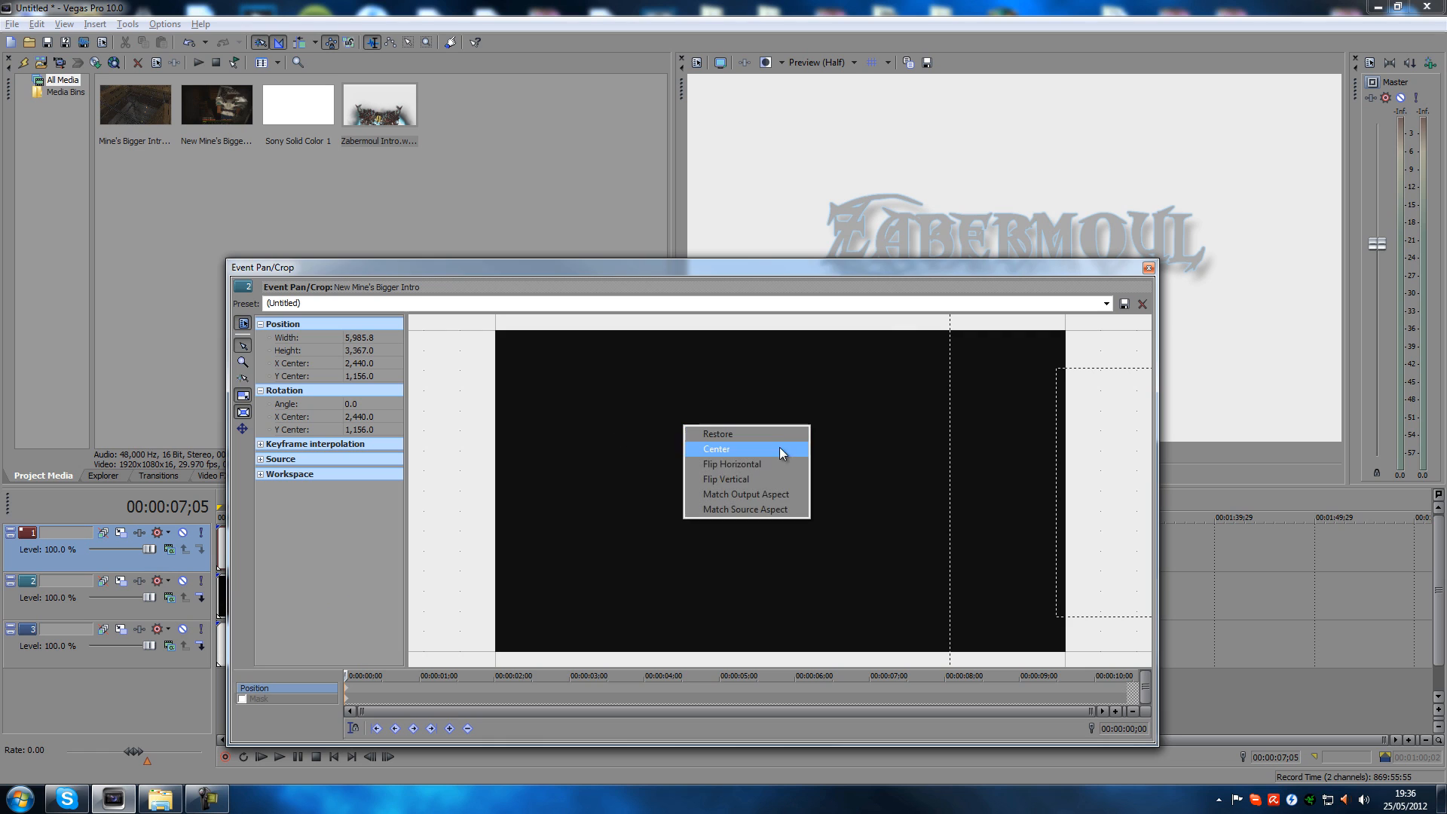
left_click(752, 434)
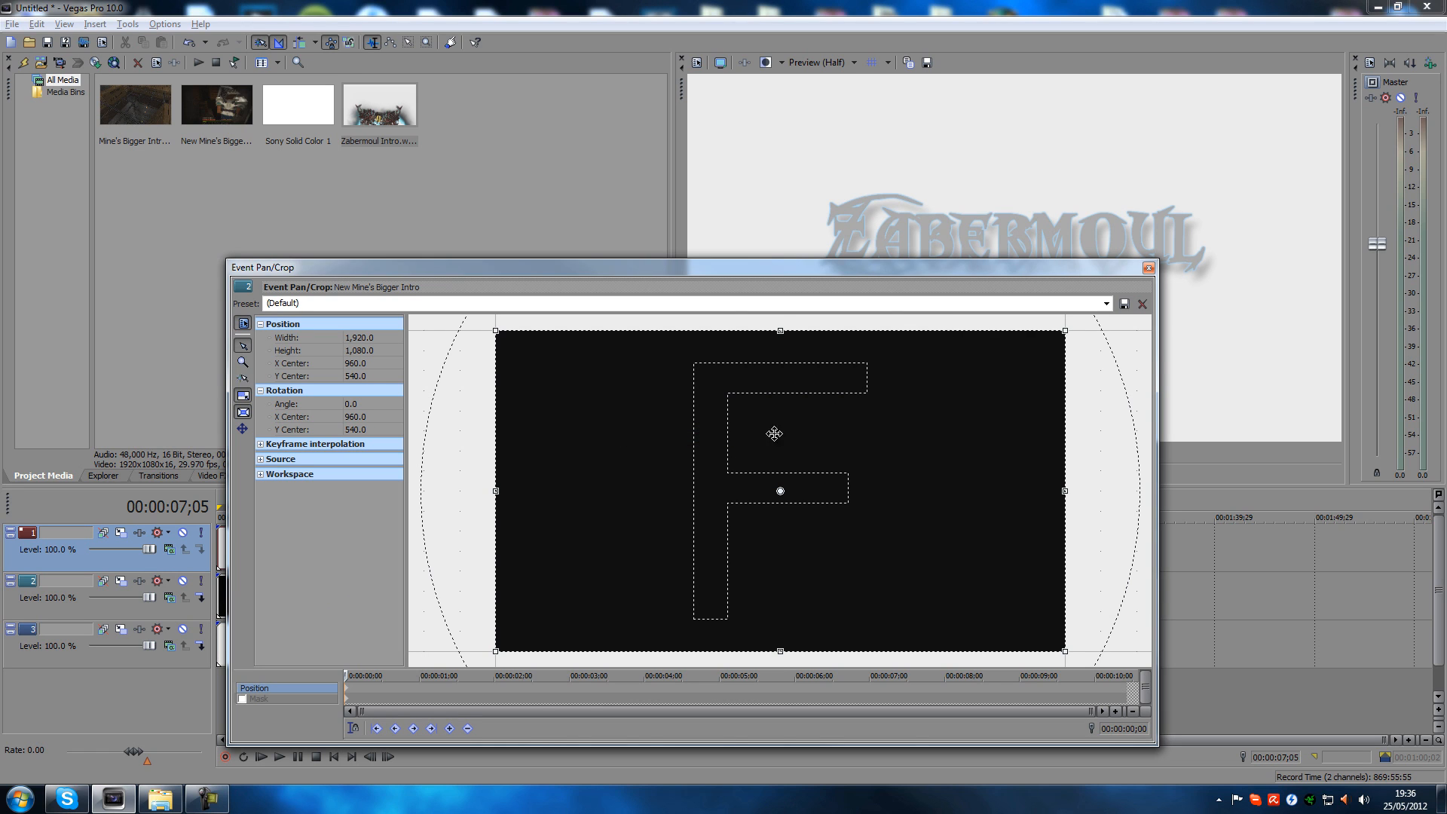
left_click(1147, 269)
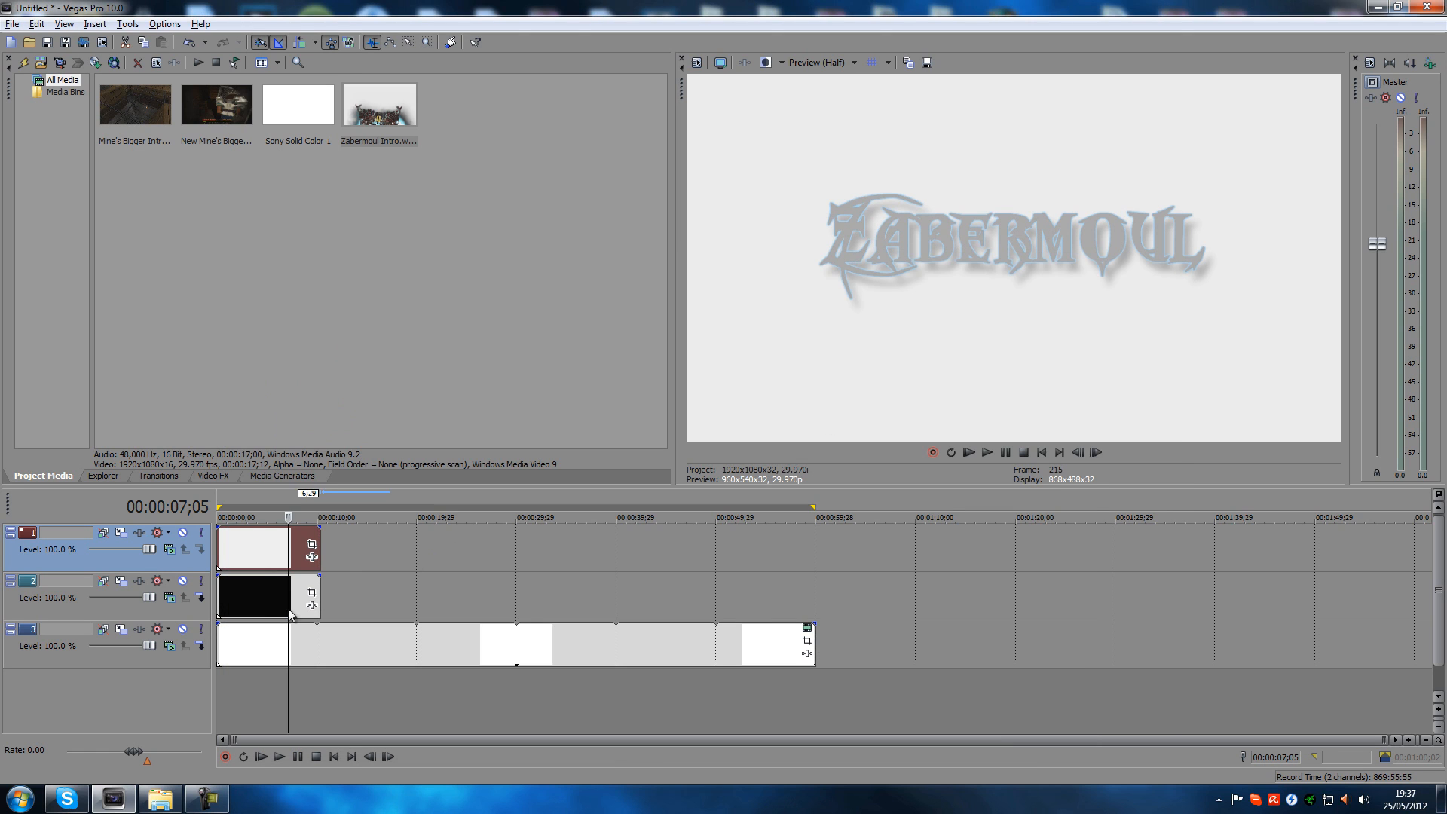
Preview several frames of the full-size Zabermoul clip on the timeline, ending at 00:00:04;02
left_click(265, 555)
left_click(280, 555)
left_click(239, 557)
left_click(288, 555)
left_click(257, 555)
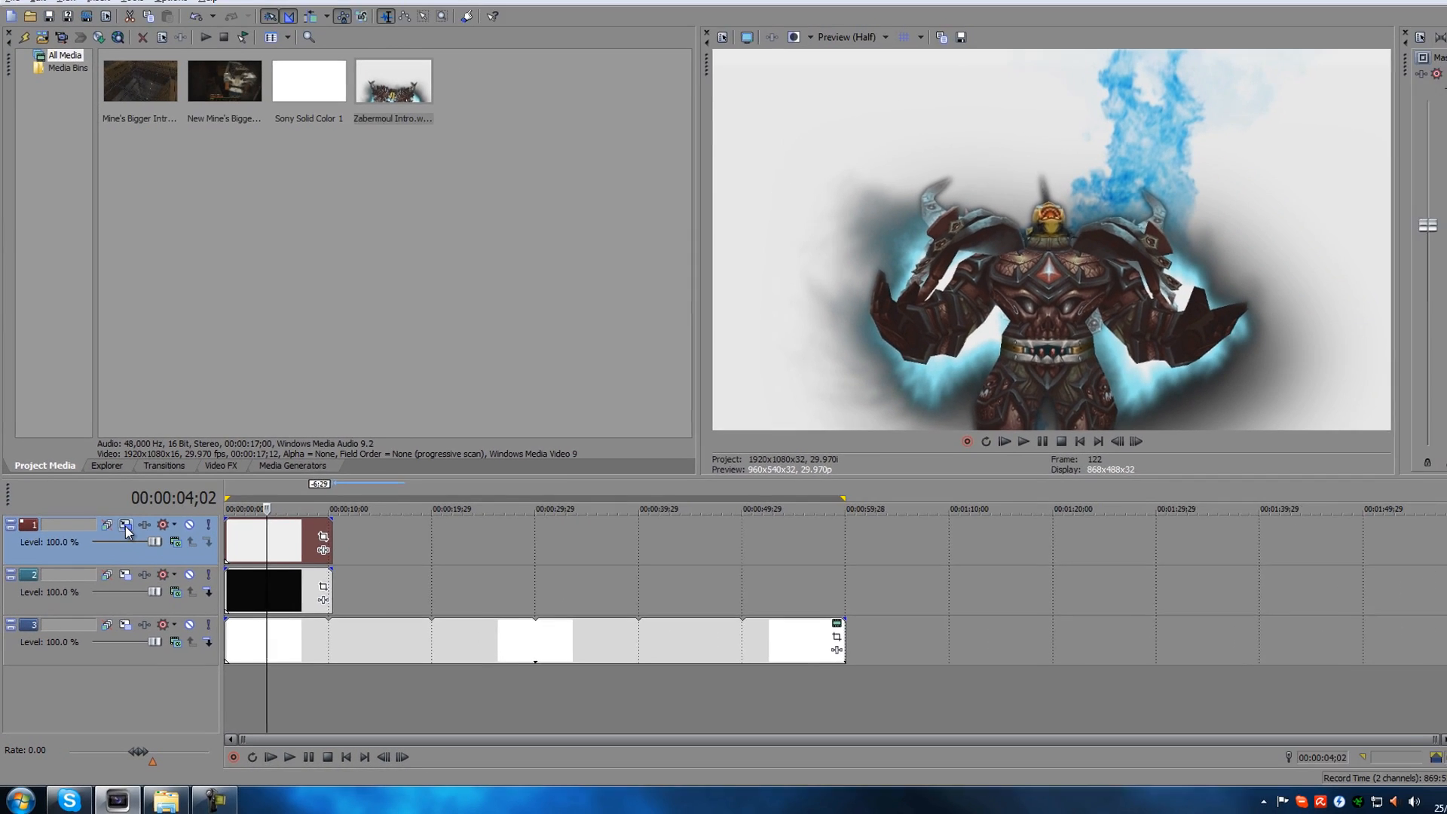
Check track 1's Track Motion settings and mute track 2
left_click(193, 404)
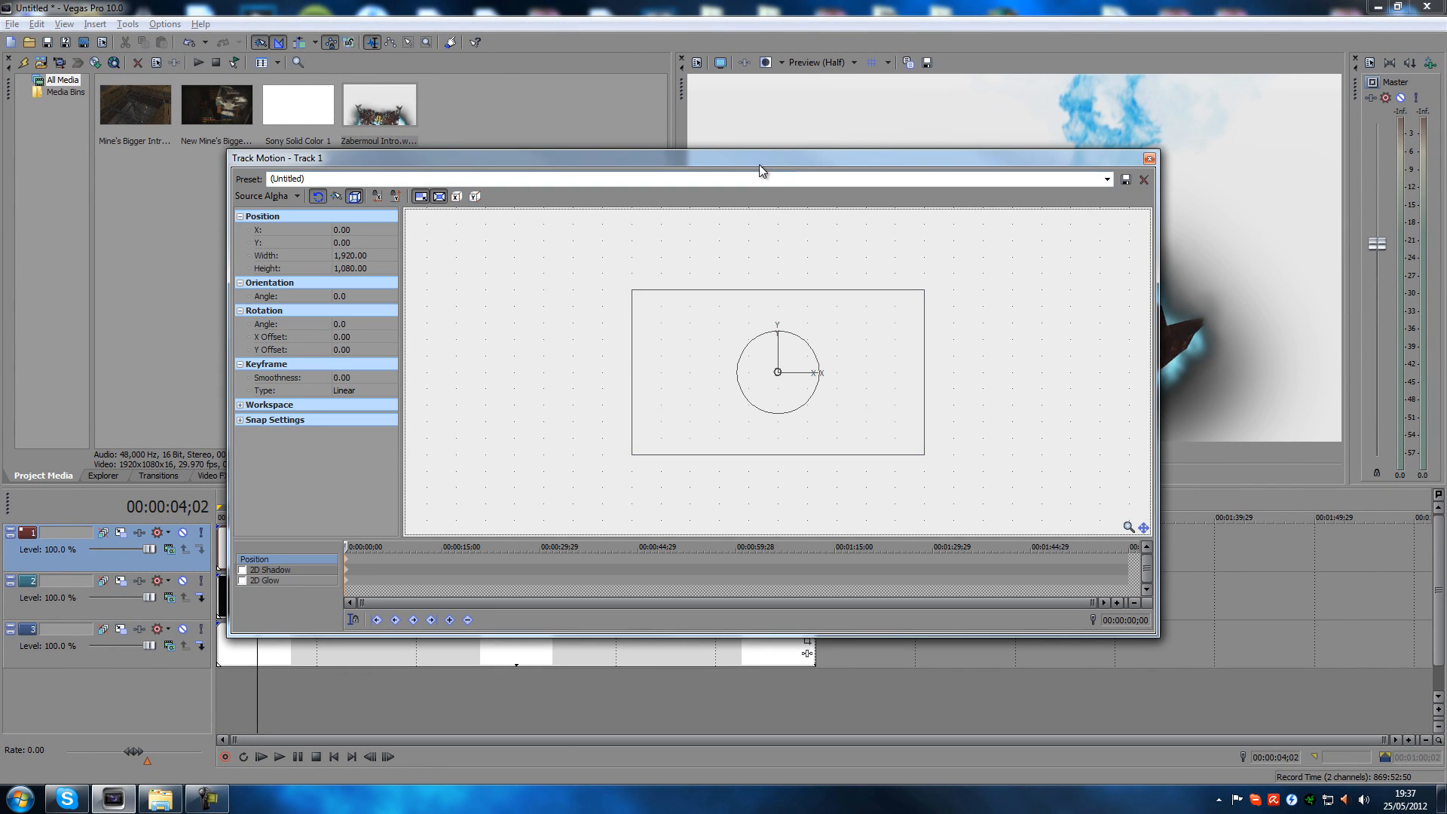
left_click(1147, 159)
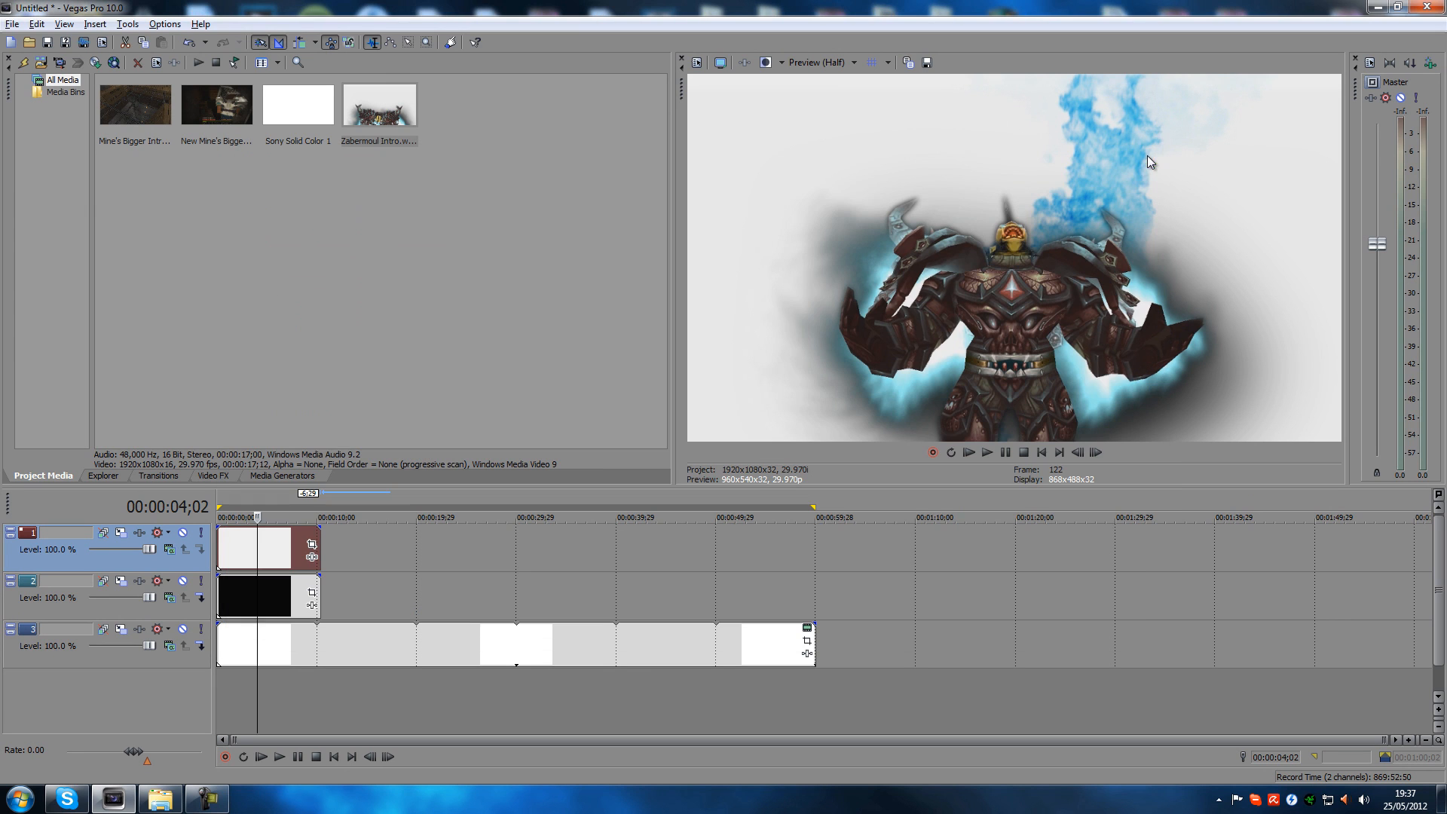
left_click(183, 581)
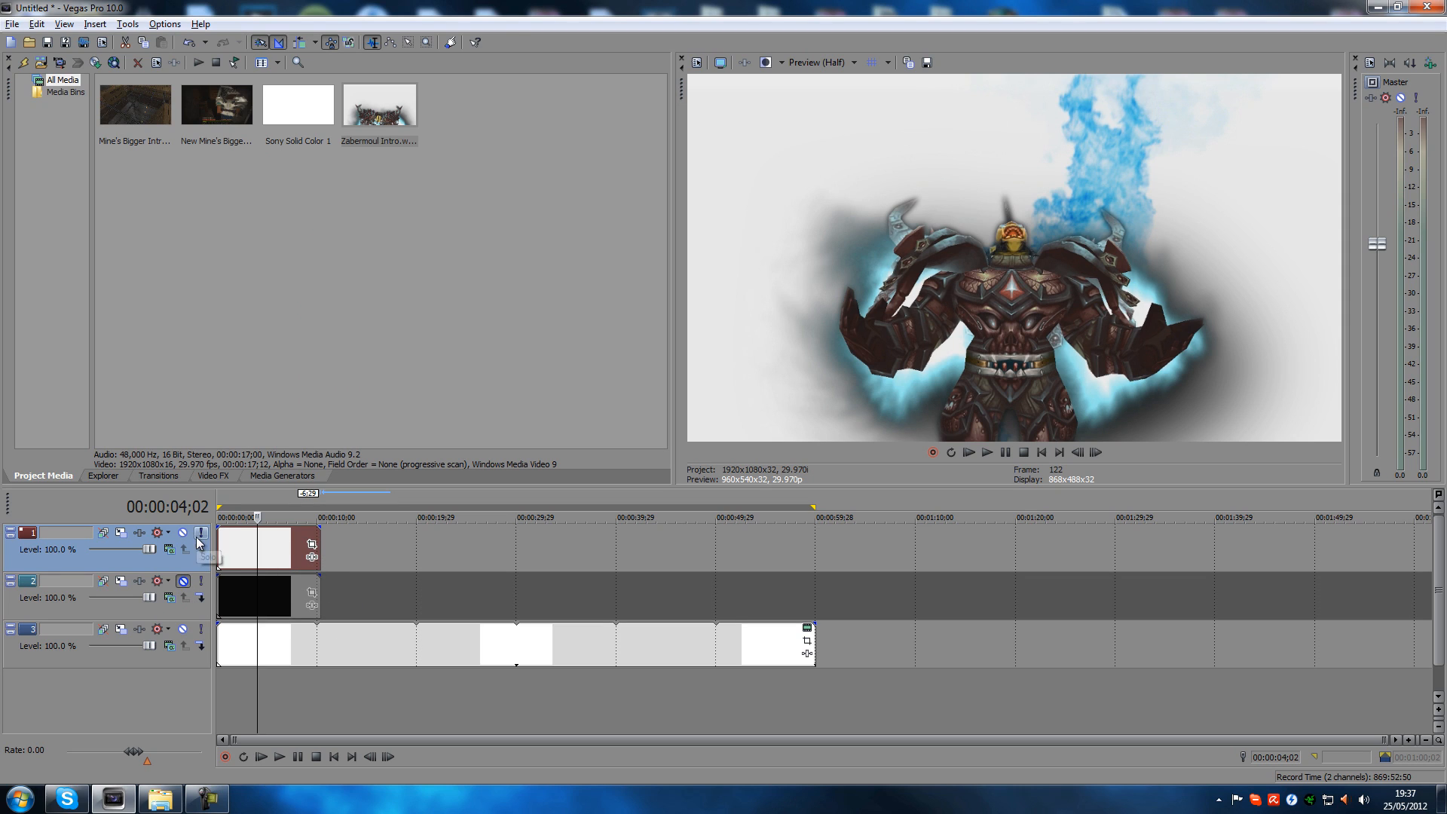
Scale track 1's Track Motion frame to about 736.72 × 414.41 and move it left to about X -459.68, Y 9.89
left_click(121, 534)
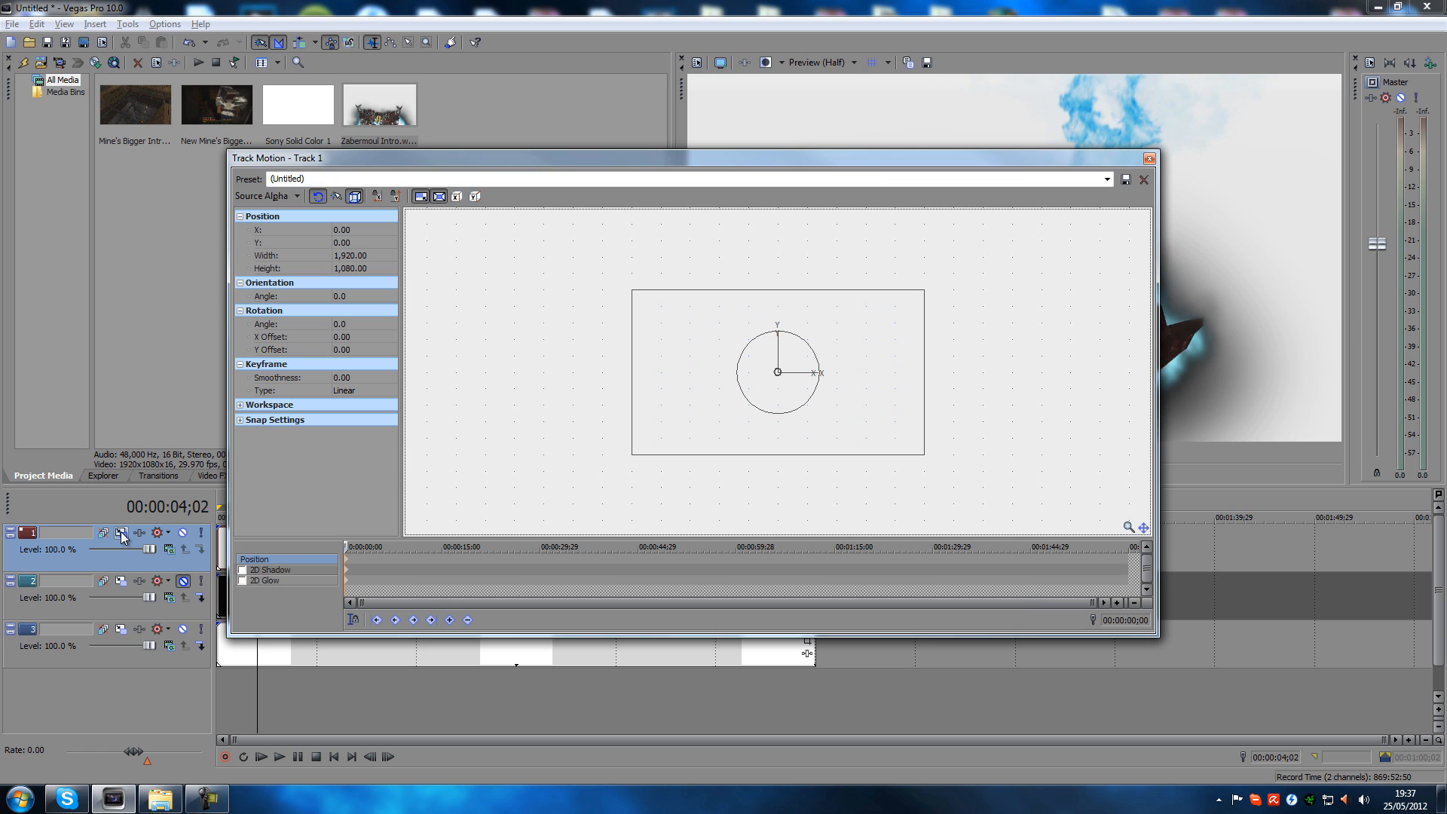
left_click_drag(811, 159, 371, 135)
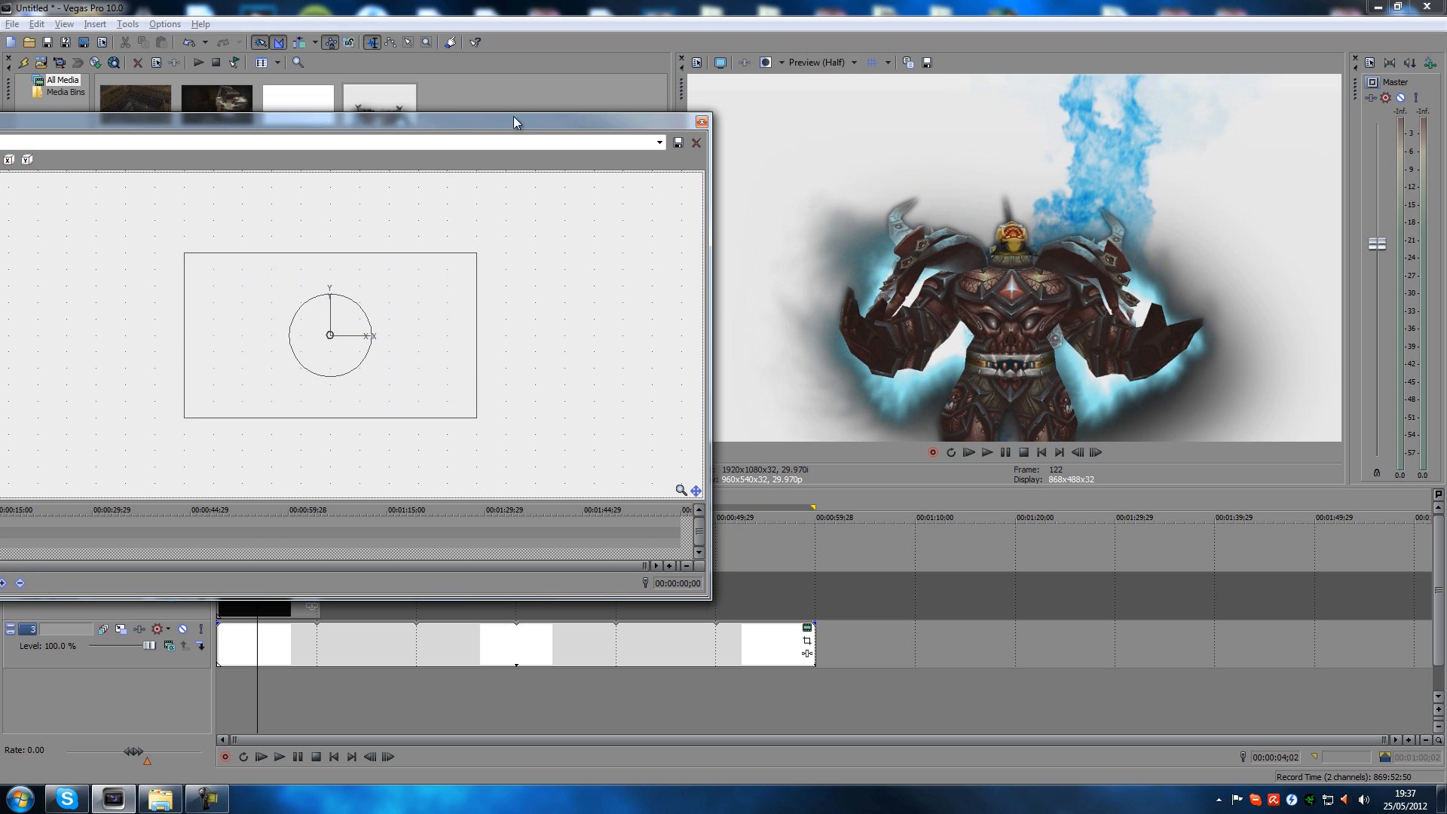
left_click_drag(517, 122, 860, 133)
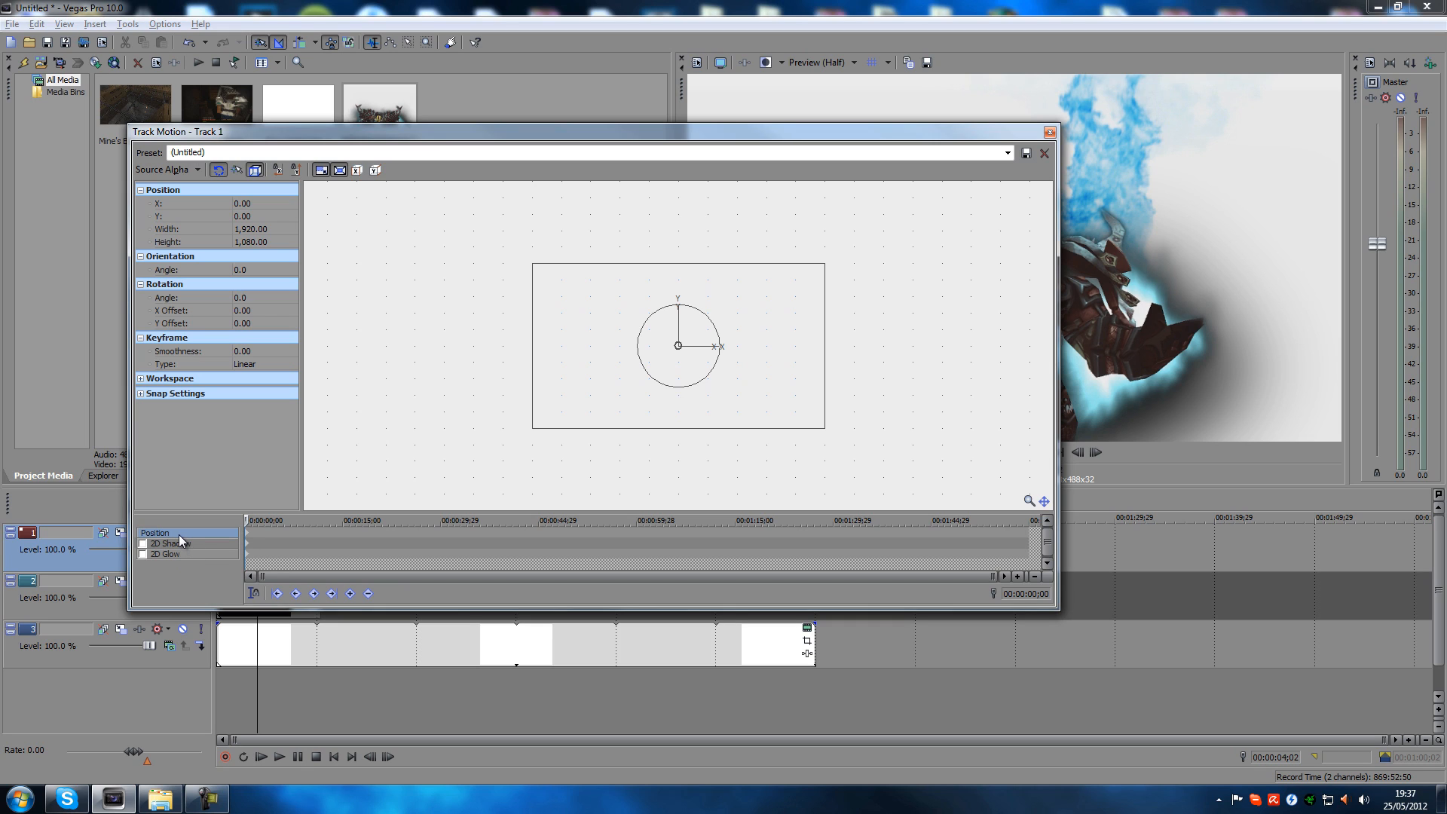
left_click(250, 539)
left_click_drag(609, 134, 362, 177)
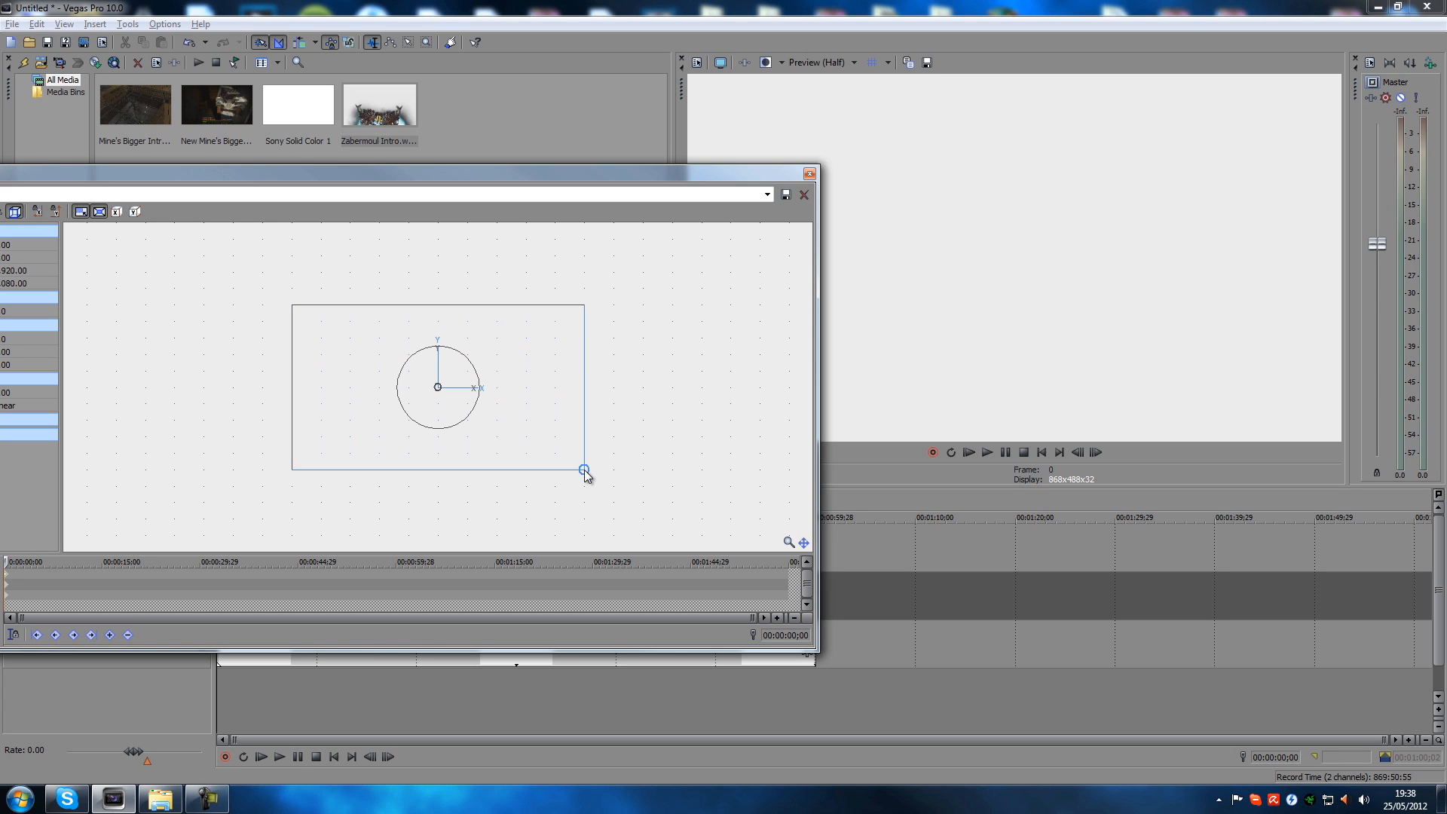
left_click_drag(585, 469, 489, 350)
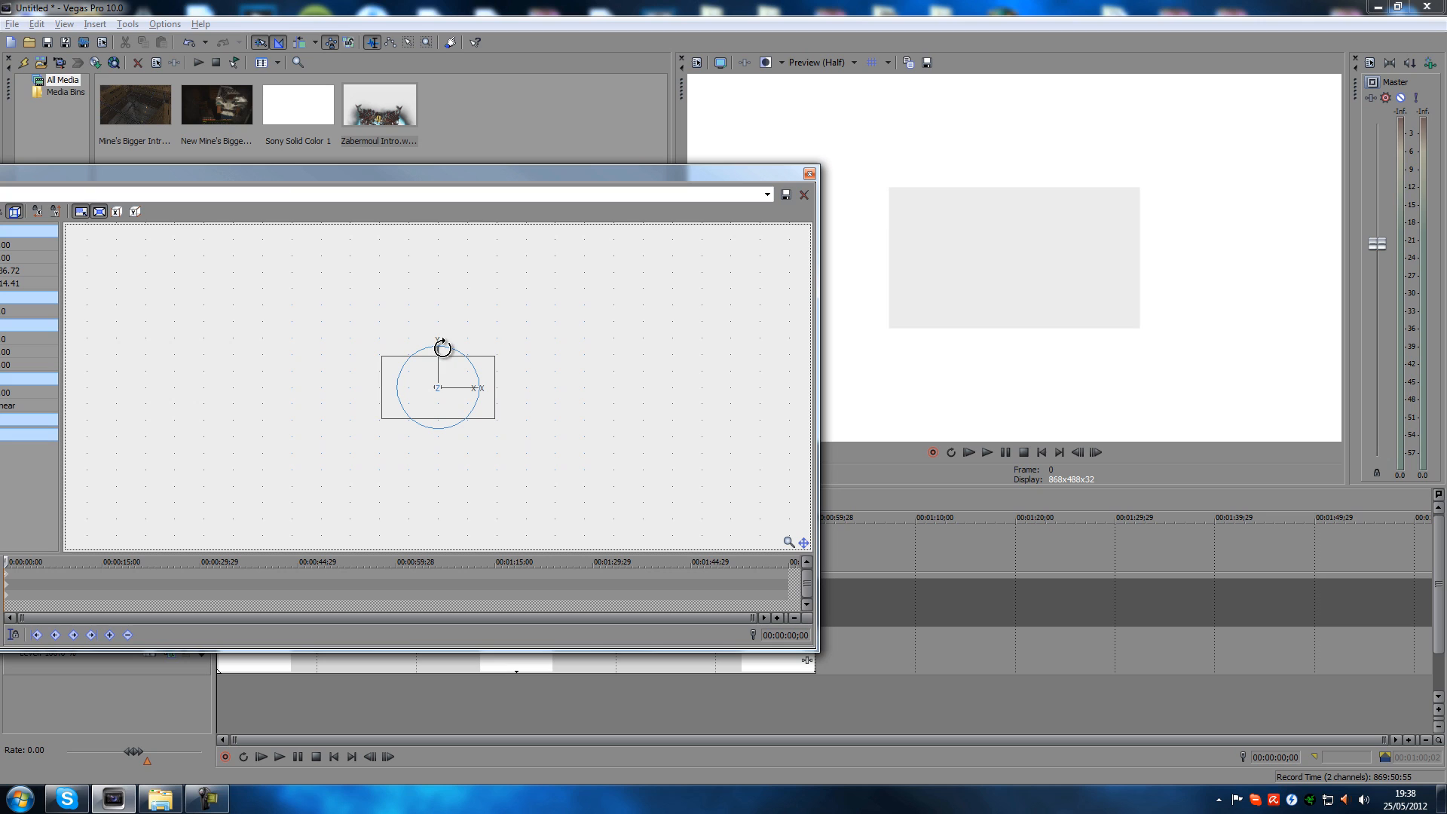
left_click_drag(458, 408, 387, 406)
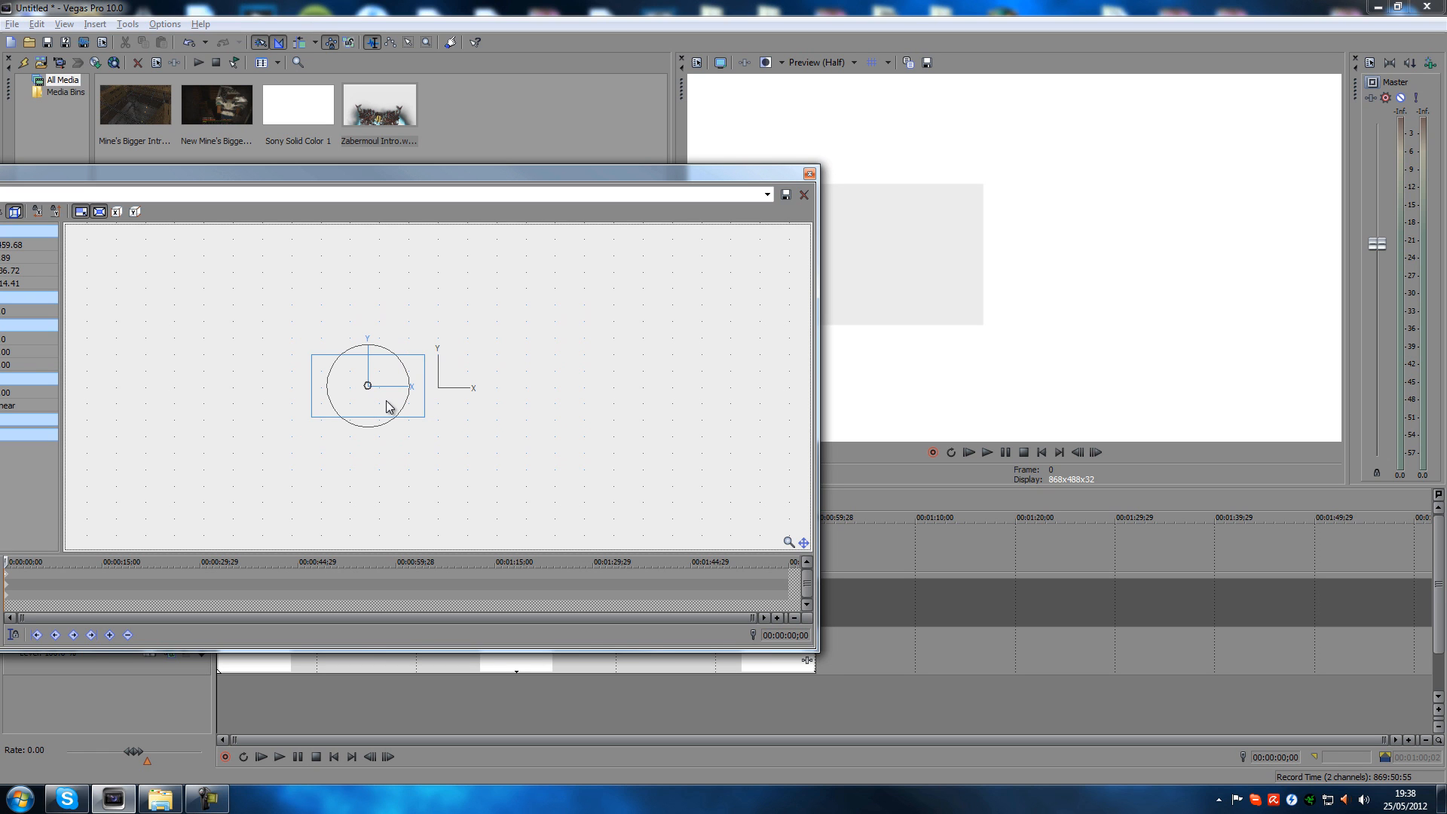
Copy track 1's first Track Motion position keyframe and close its Track Motion window
left_click_drag(554, 175, 937, 164)
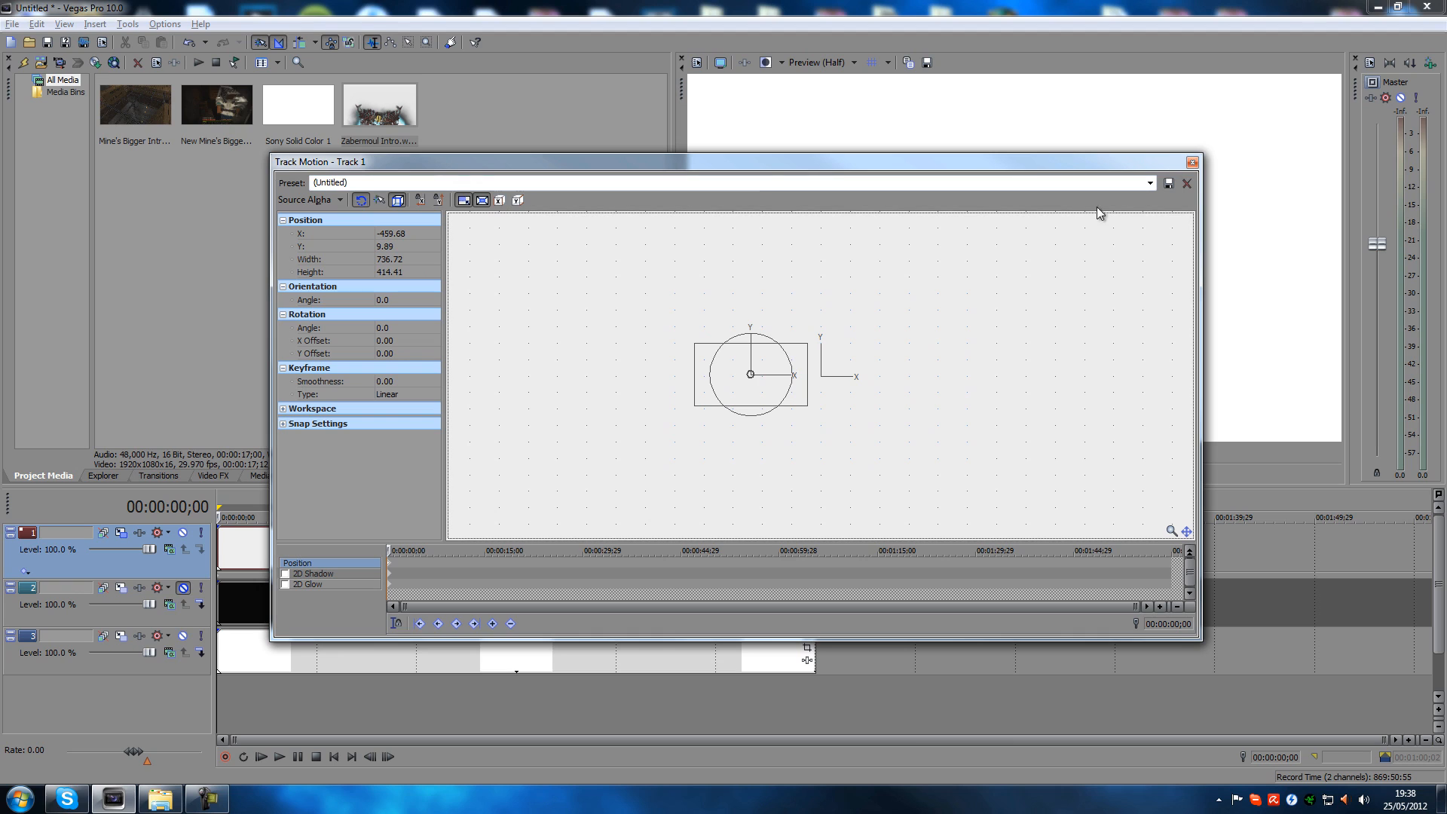
right_click(389, 570)
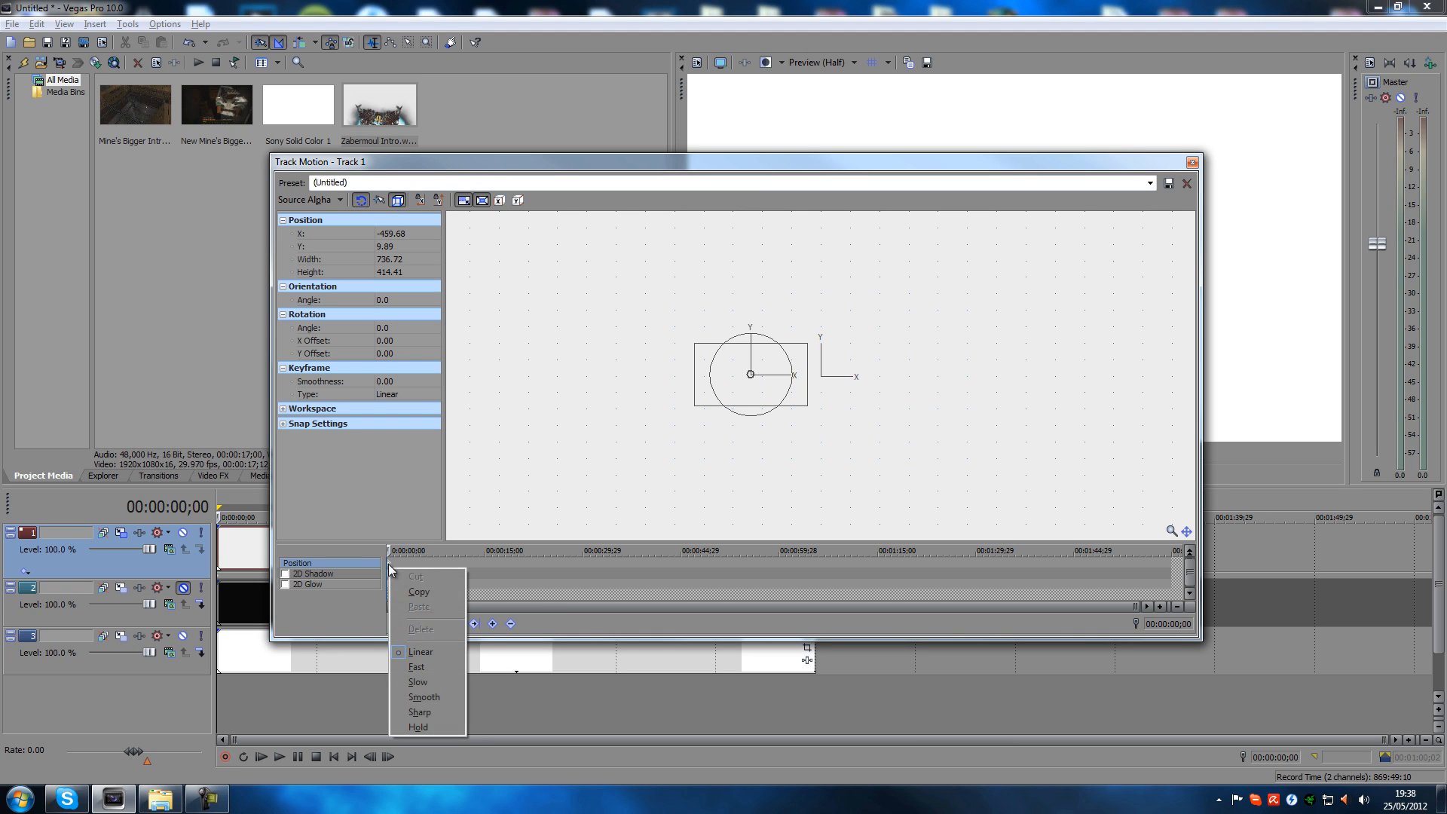
left_click(423, 592)
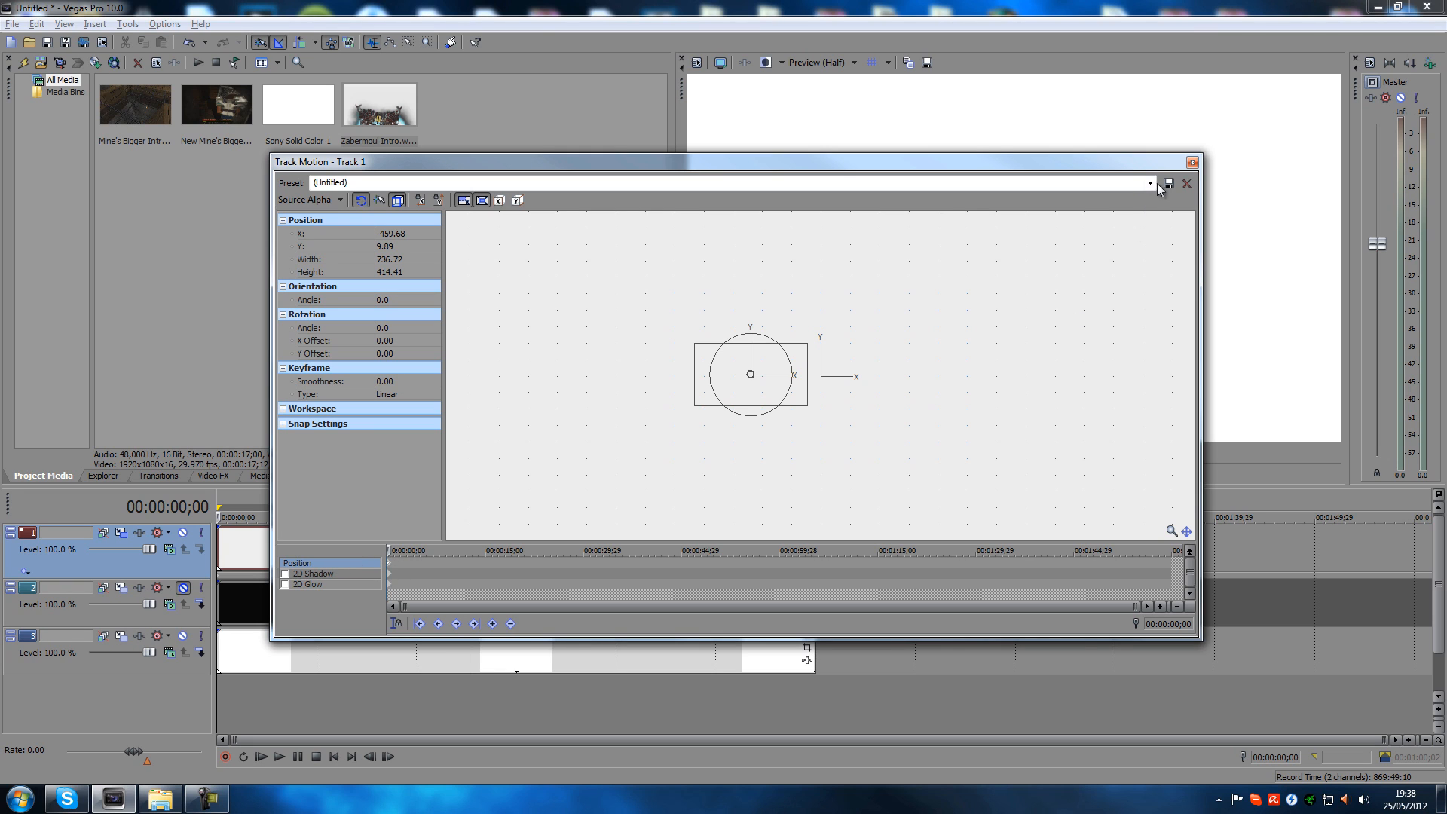
left_click(1191, 162)
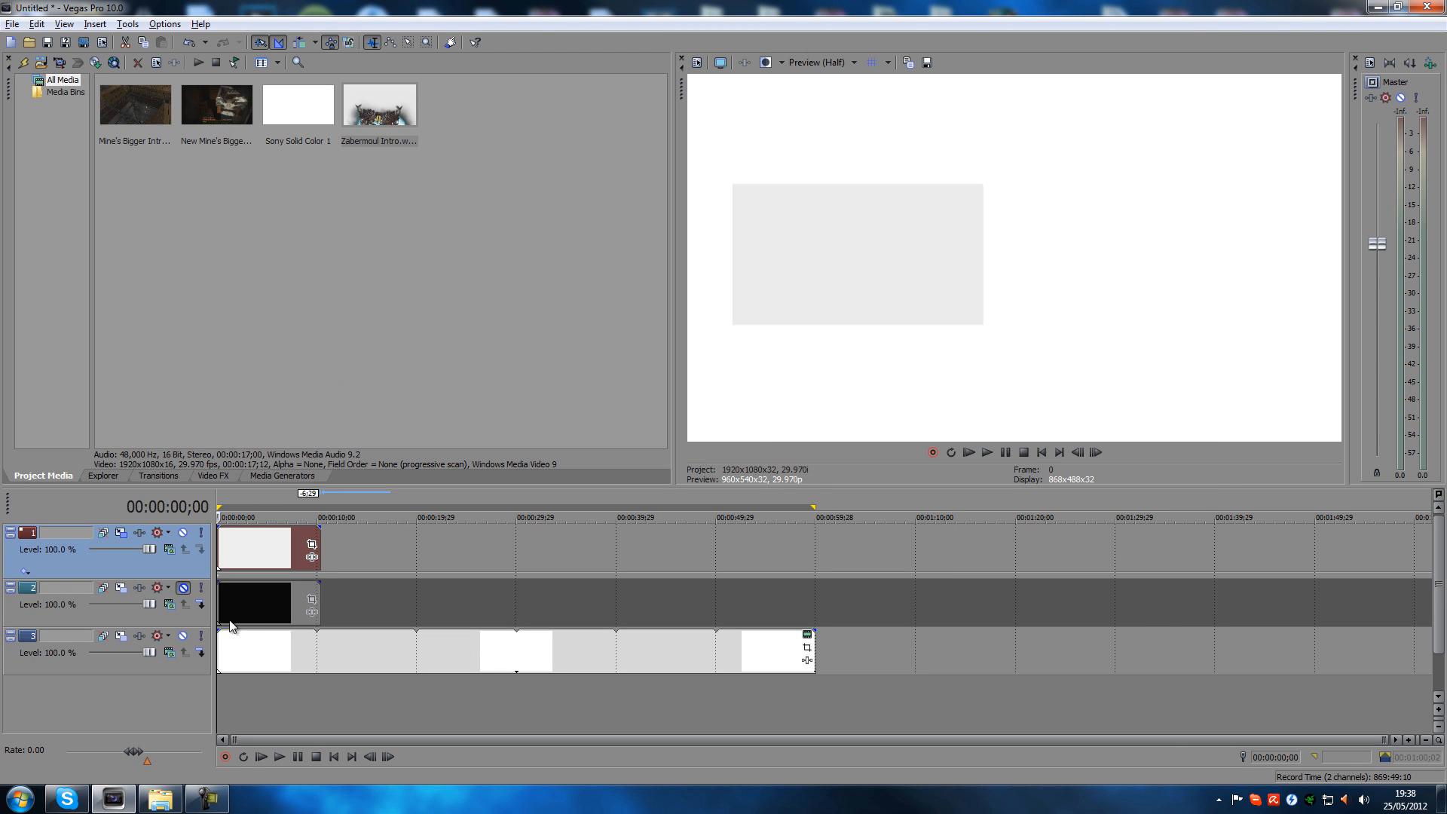
Unmute track 2 and paste the copied position keyframe onto the start of its Track Motion
left_click(183, 587)
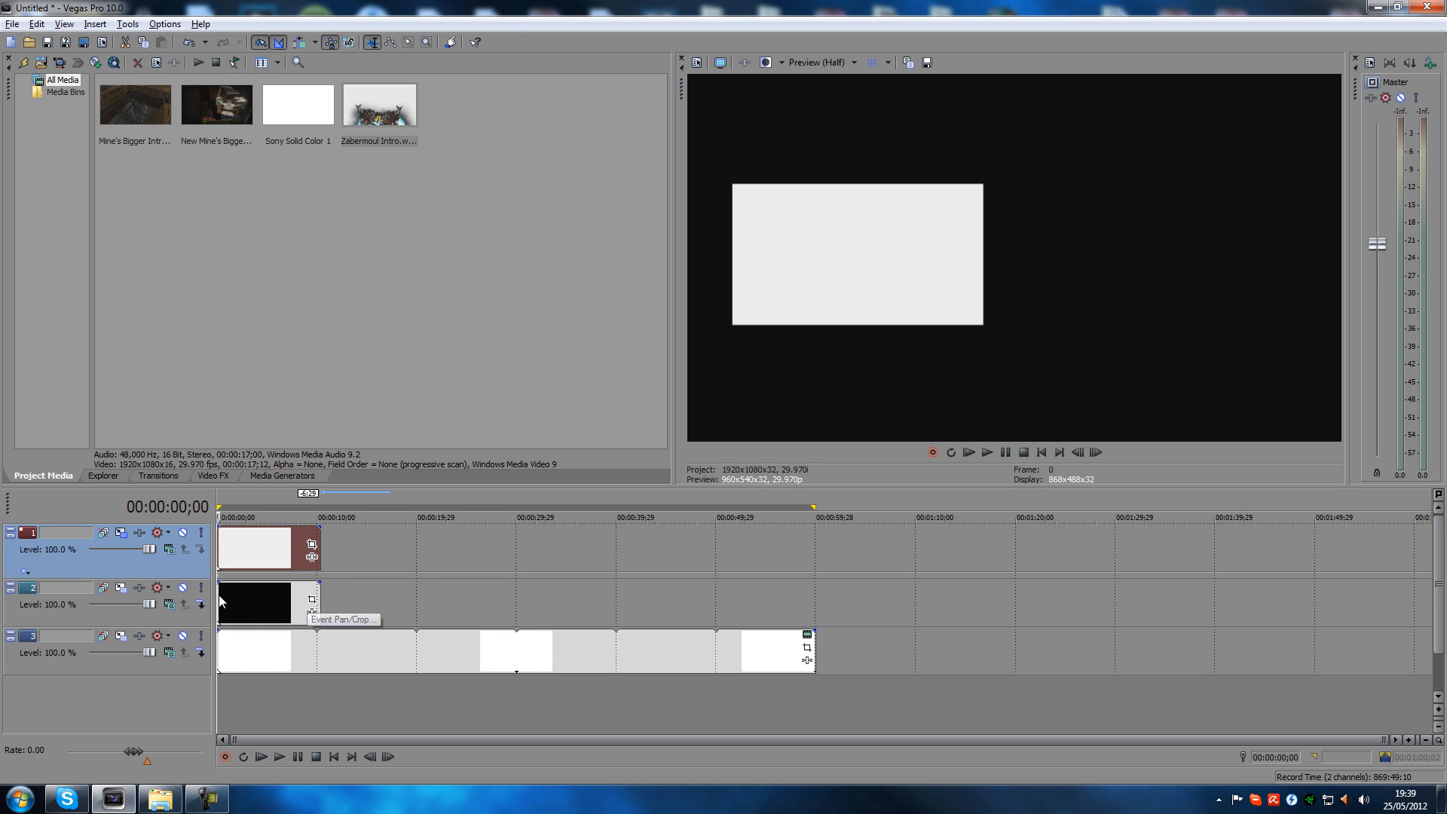
left_click(127, 591)
left_click(122, 589)
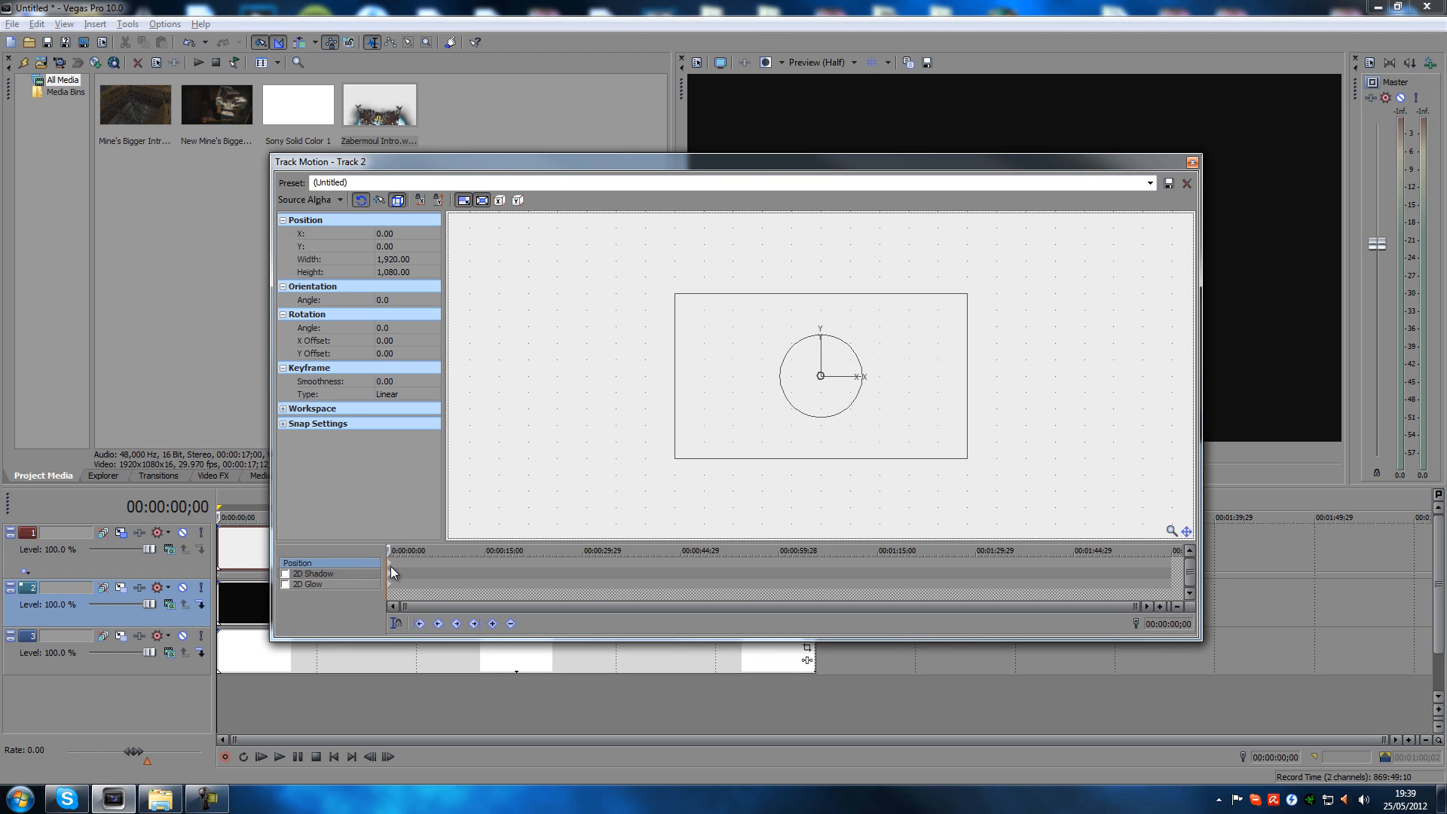
right_click(389, 570)
left_click(427, 604)
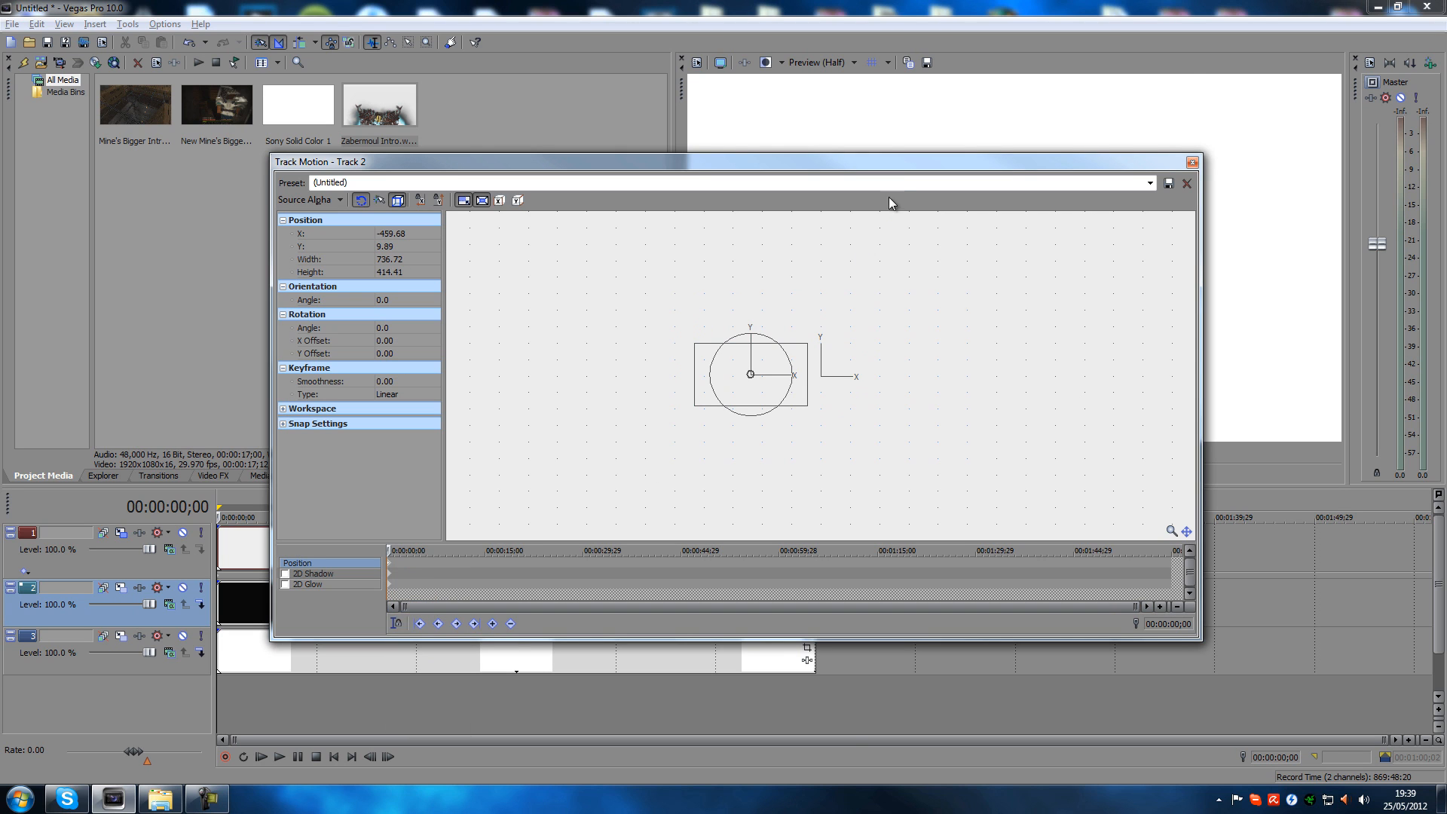
Shift track 2's Track Motion frame horizontally to about X 469.57, beside track 1's picture, and play back the layout
left_click_drag(899, 161, 468, 274)
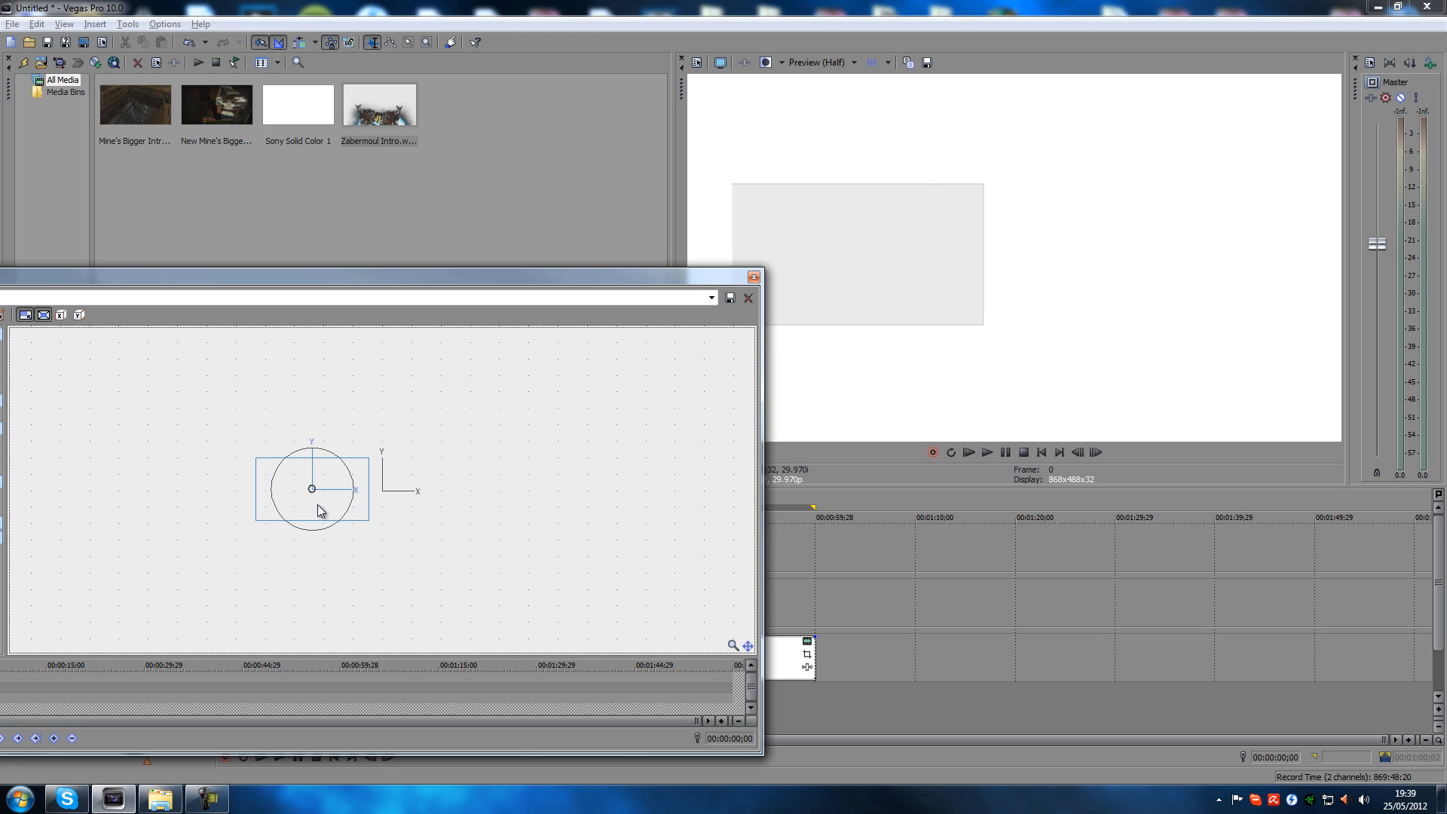
left_click_drag(288, 511, 317, 510)
key("Right")
key("Right")
key("Right")
key("Right")
key("Right")
key("Right")
key("Right")
key("Right")
key("Right")
key("Right")
key("Right")
key("Right")
key("Right")
key("Right")
key("Right")
key("Right")
key("Right")
key("Right")
key("Right")
key("Right")
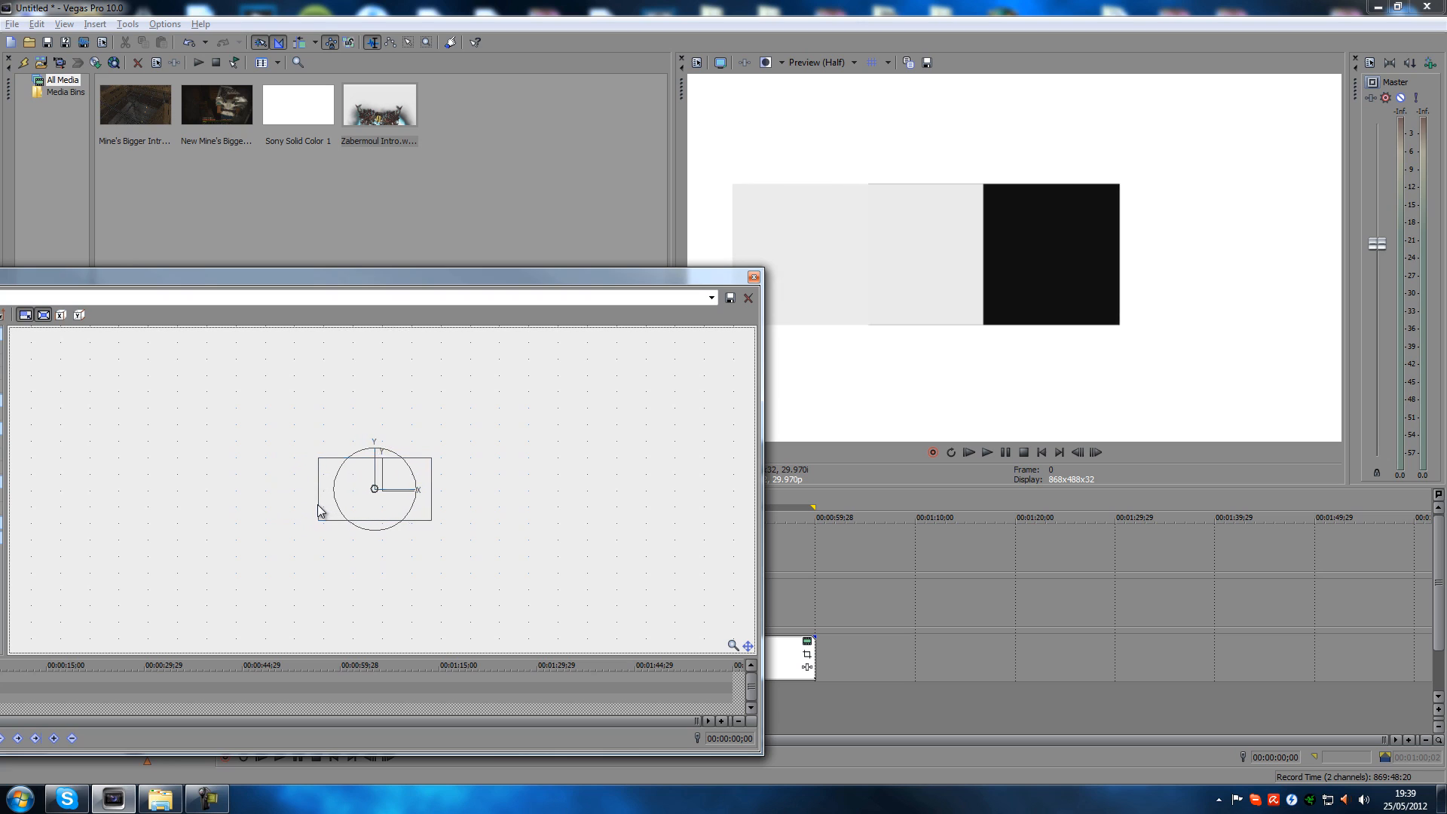
key("Right")
key("Right")
key("Right")
key("Right")
key("Right")
key("Right")
key("Right")
key("Right")
key("Right")
key("Right")
key("Right")
key("Right")
key("Right")
key("Right")
key("Right")
key("Right")
key("Right")
key("Right")
key("Right")
key("Right")
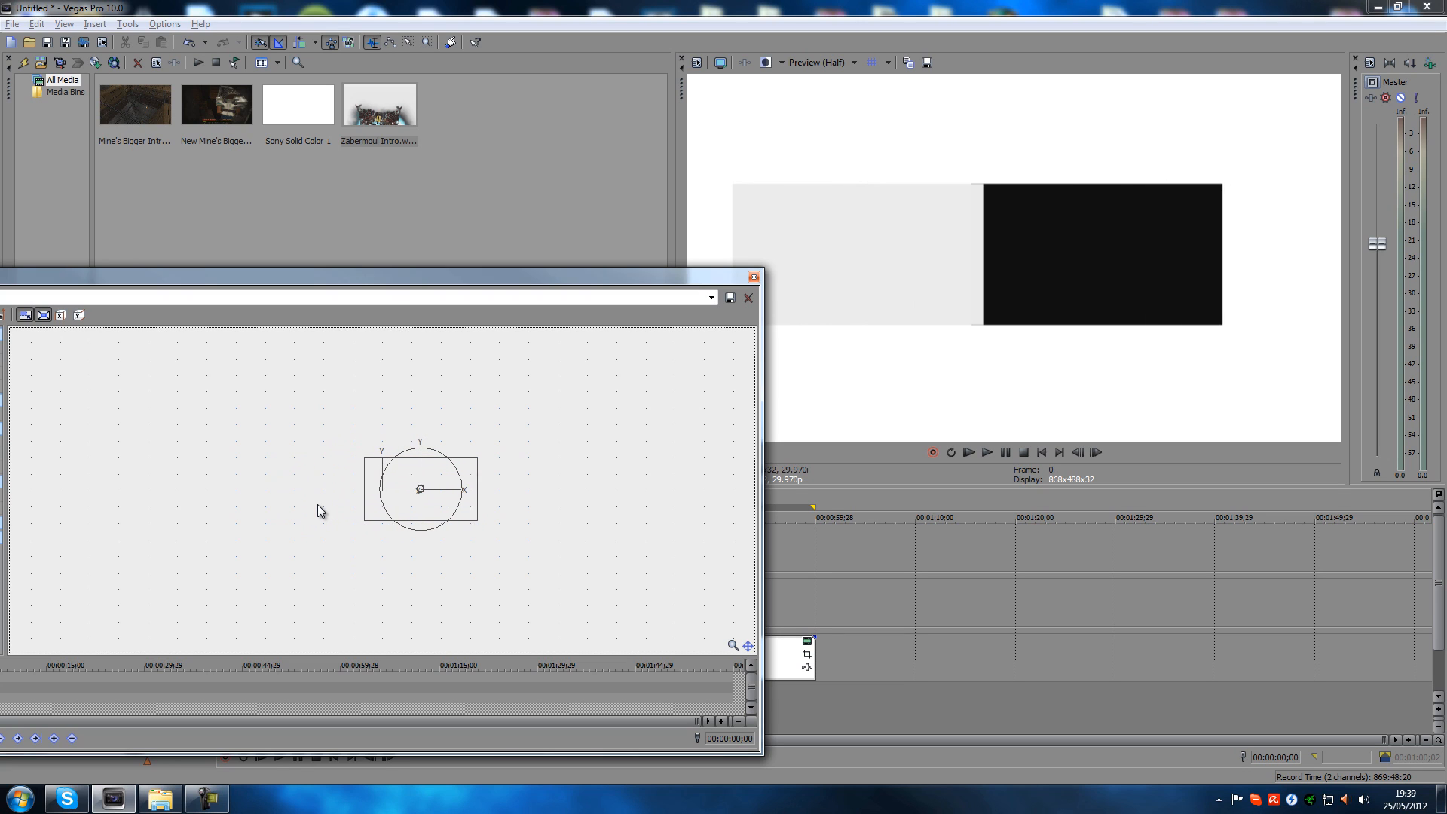
key("Right")
key("Right")
key("Right")
key("Right")
key("Right")
key("Right")
key("Right")
key("Right")
key("Right")
key("Right")
key("Right")
key("Right")
key("Right")
key("Right")
key("Right")
key("Right")
key("Right")
key("Right")
key("Right")
key("Right")
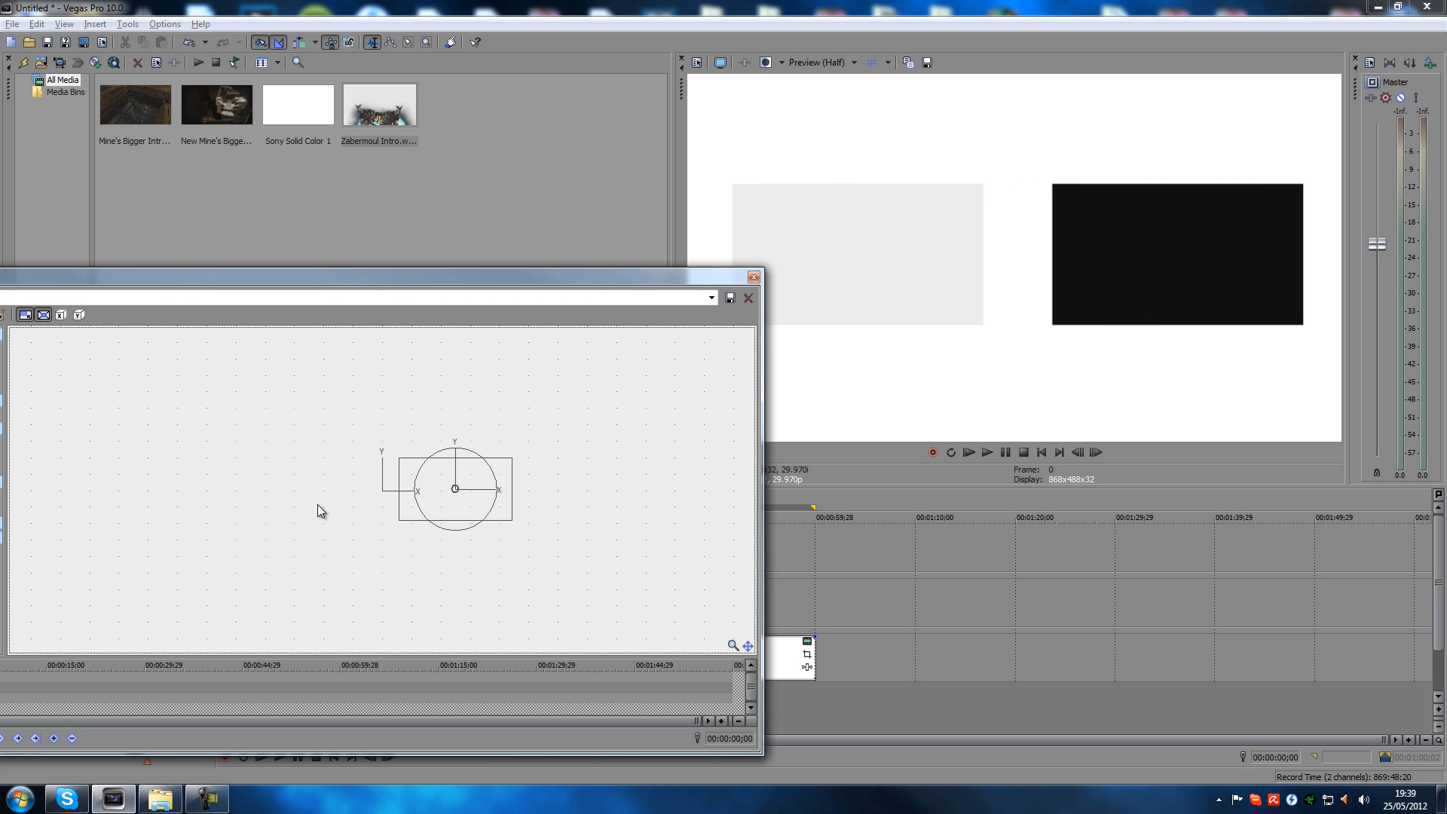
key("Left")
key("Left")
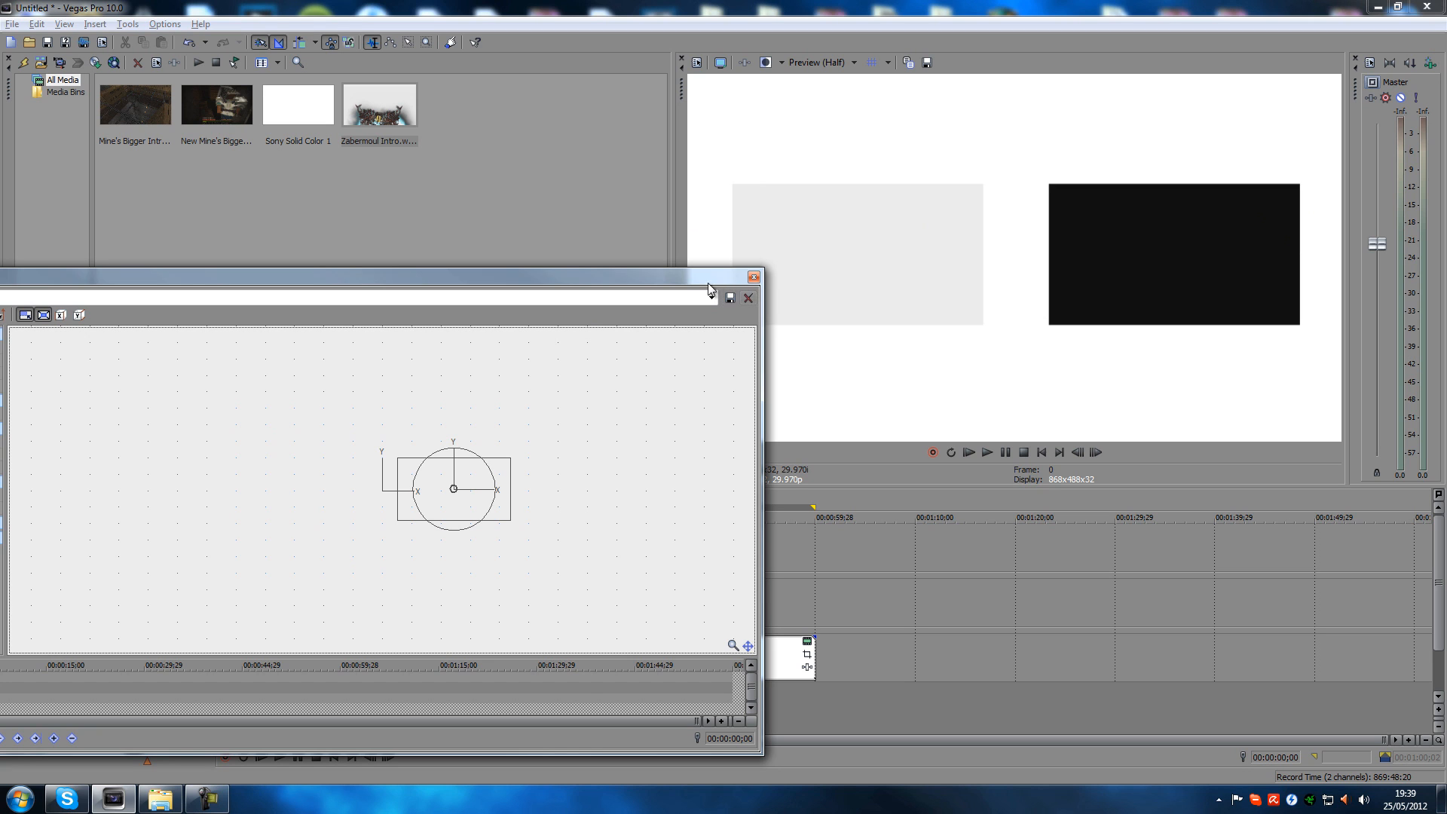
left_click_drag(676, 278, 994, 223)
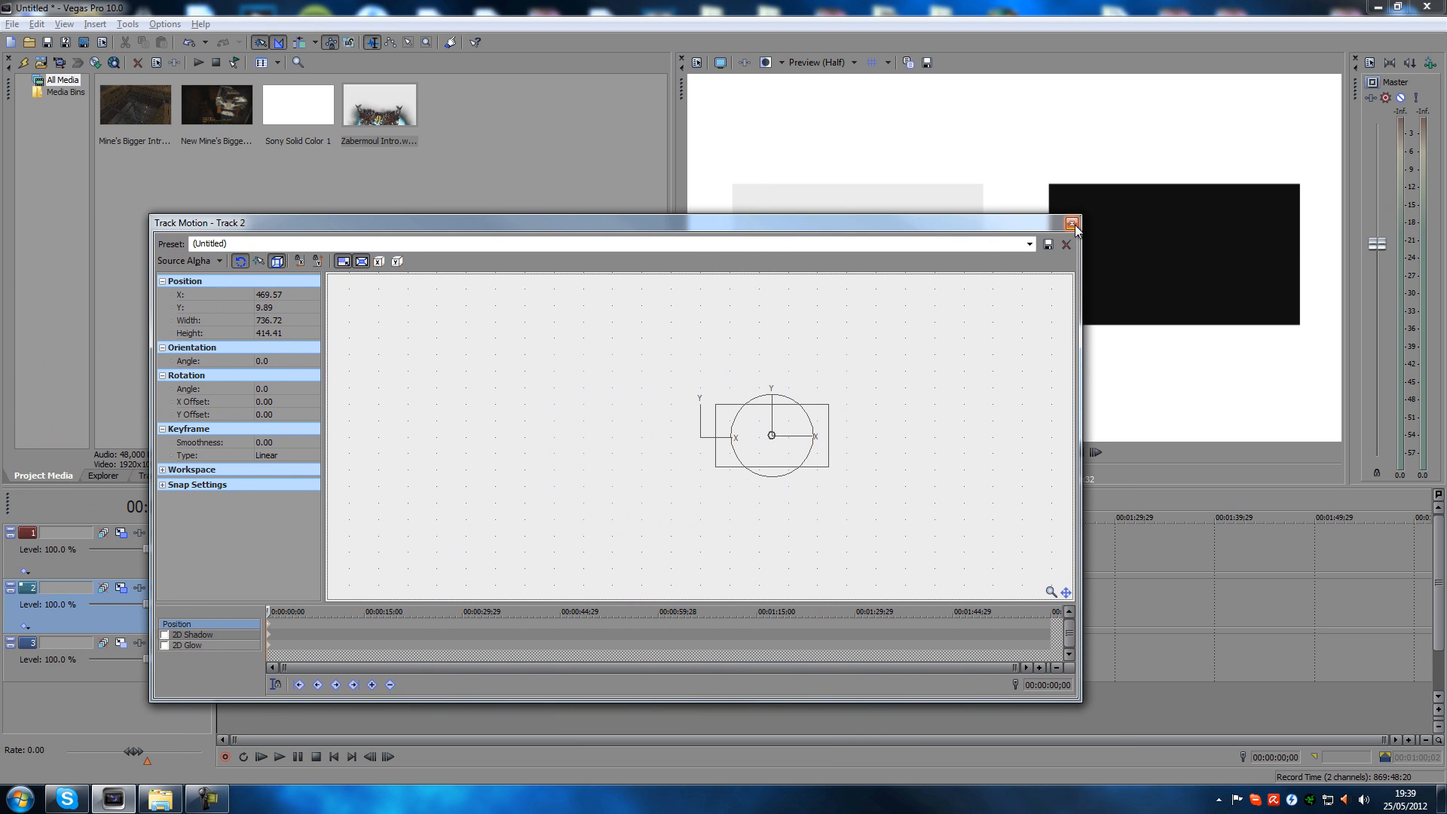
left_click(1071, 223)
left_click(279, 756)
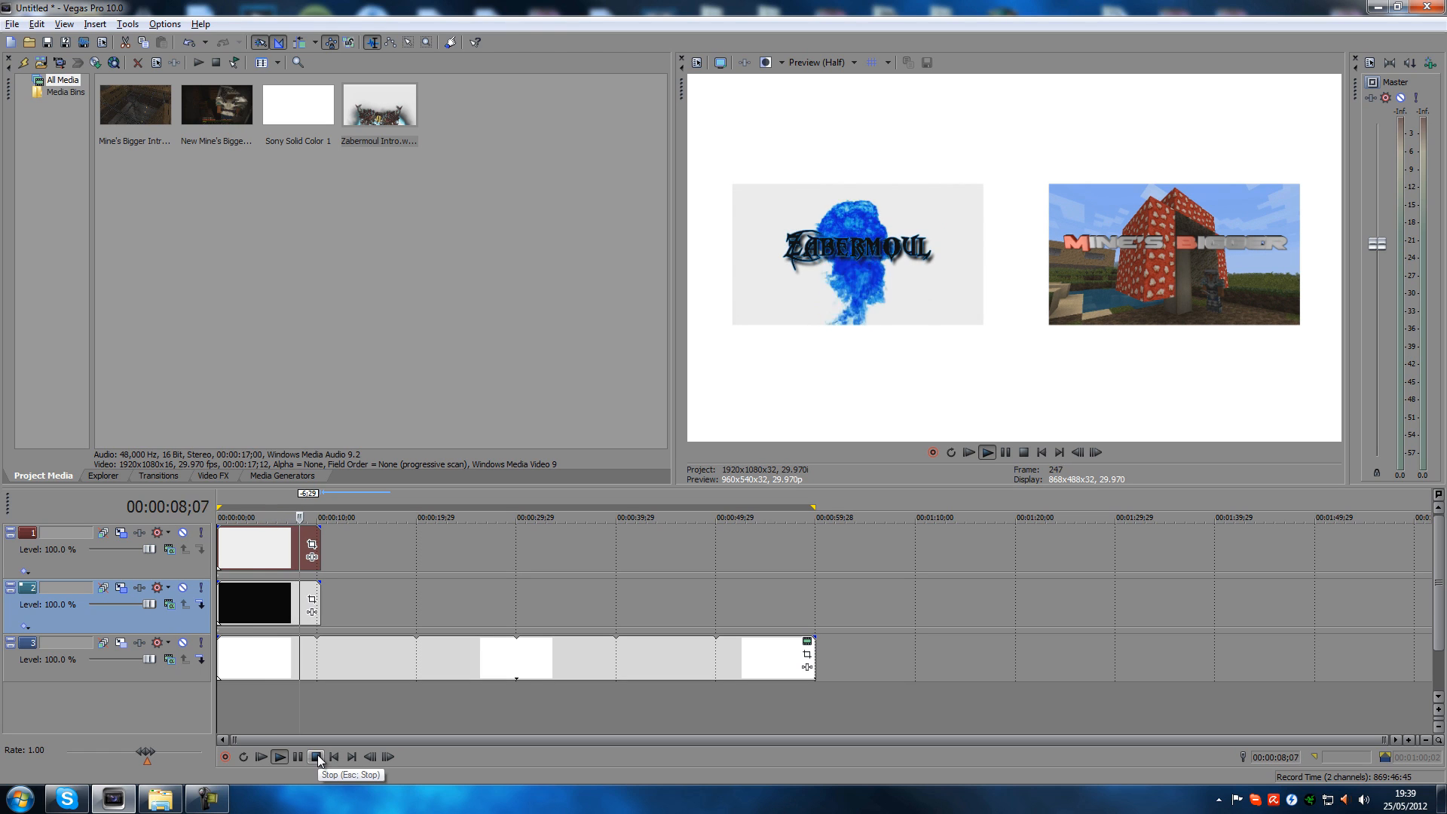
left_click(318, 754)
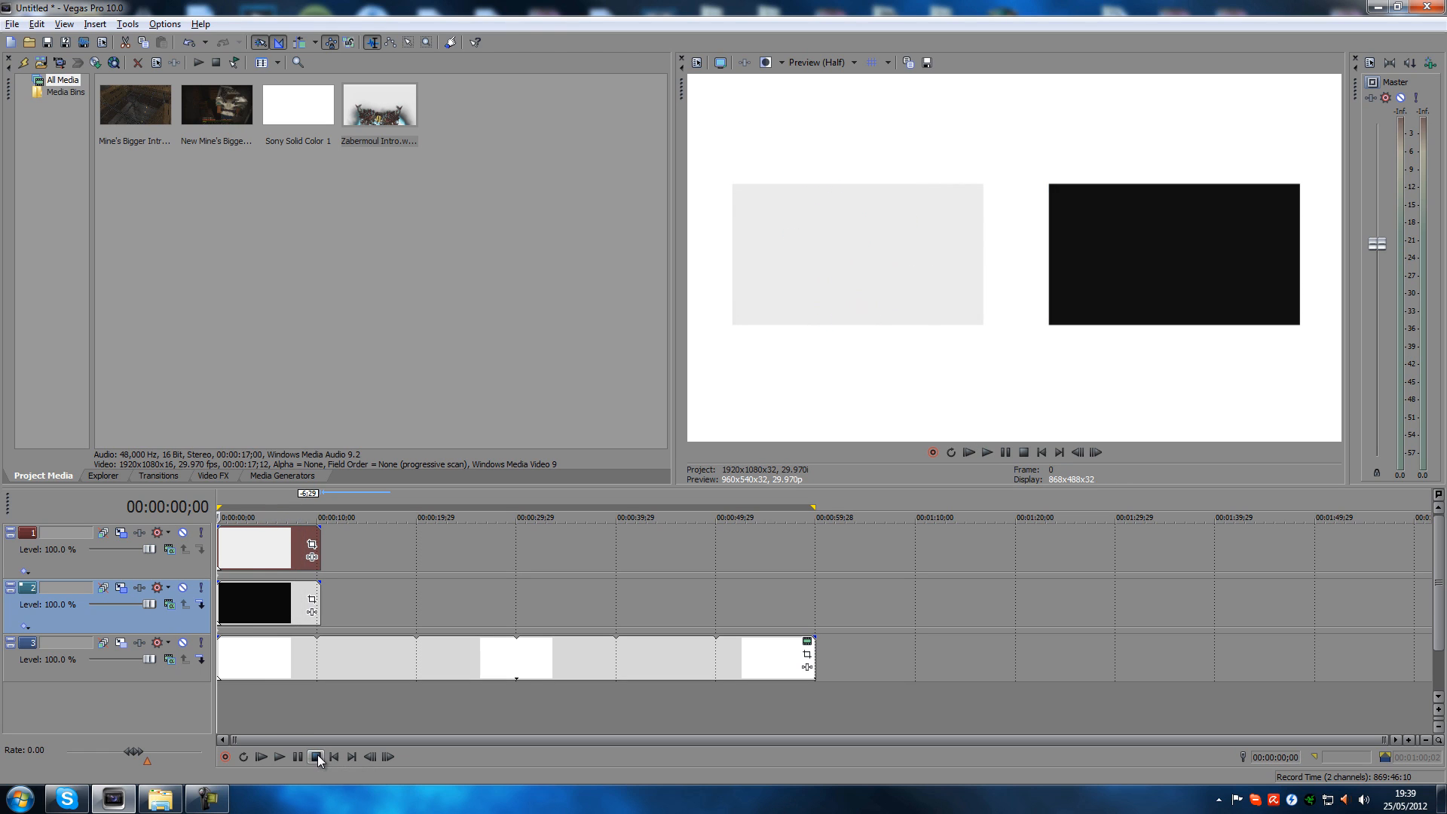
Enable 2D Shadow in Track Motion for tracks 1 and 2, and play back the layout
left_click(121, 533)
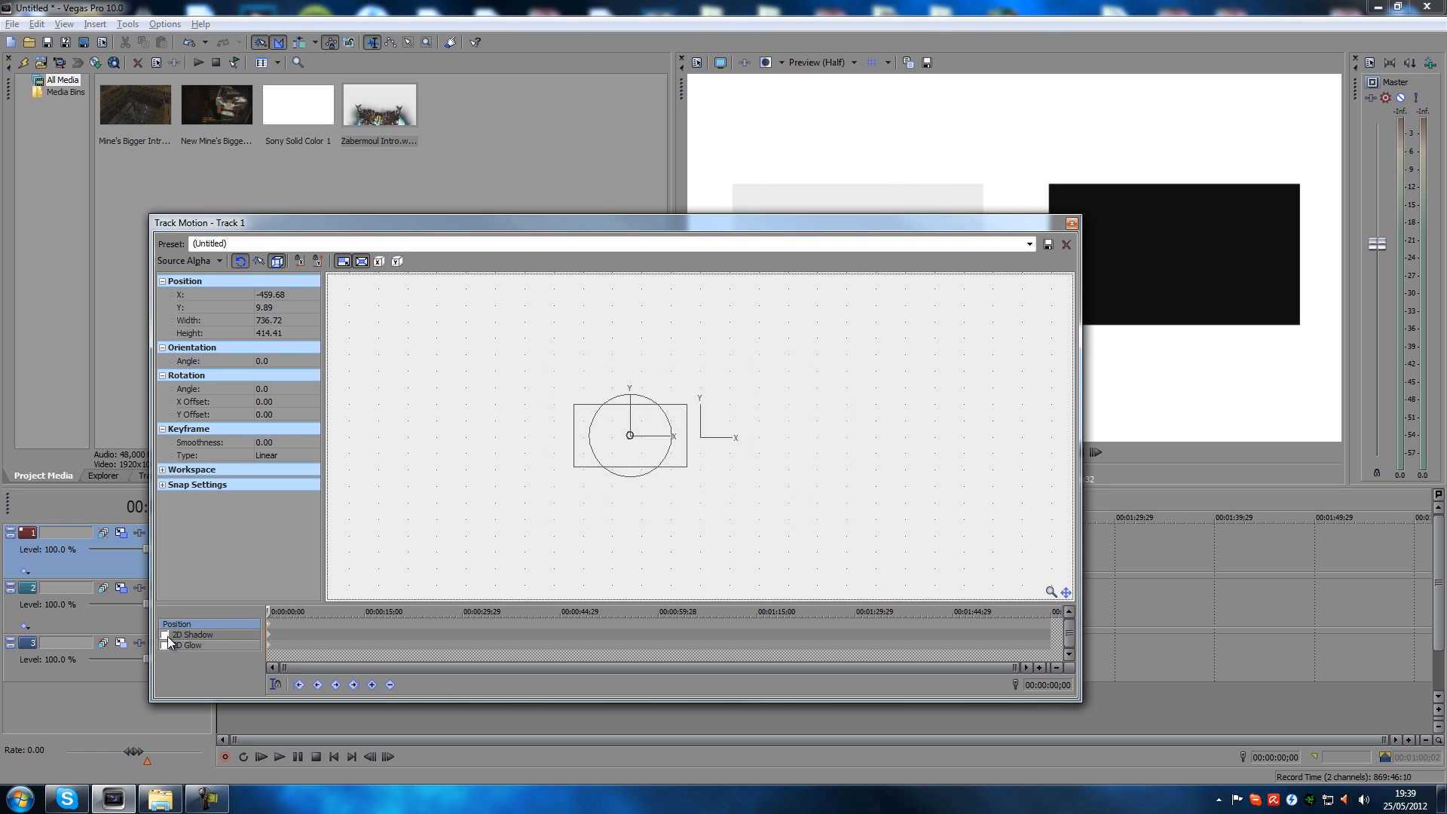
left_click(165, 634)
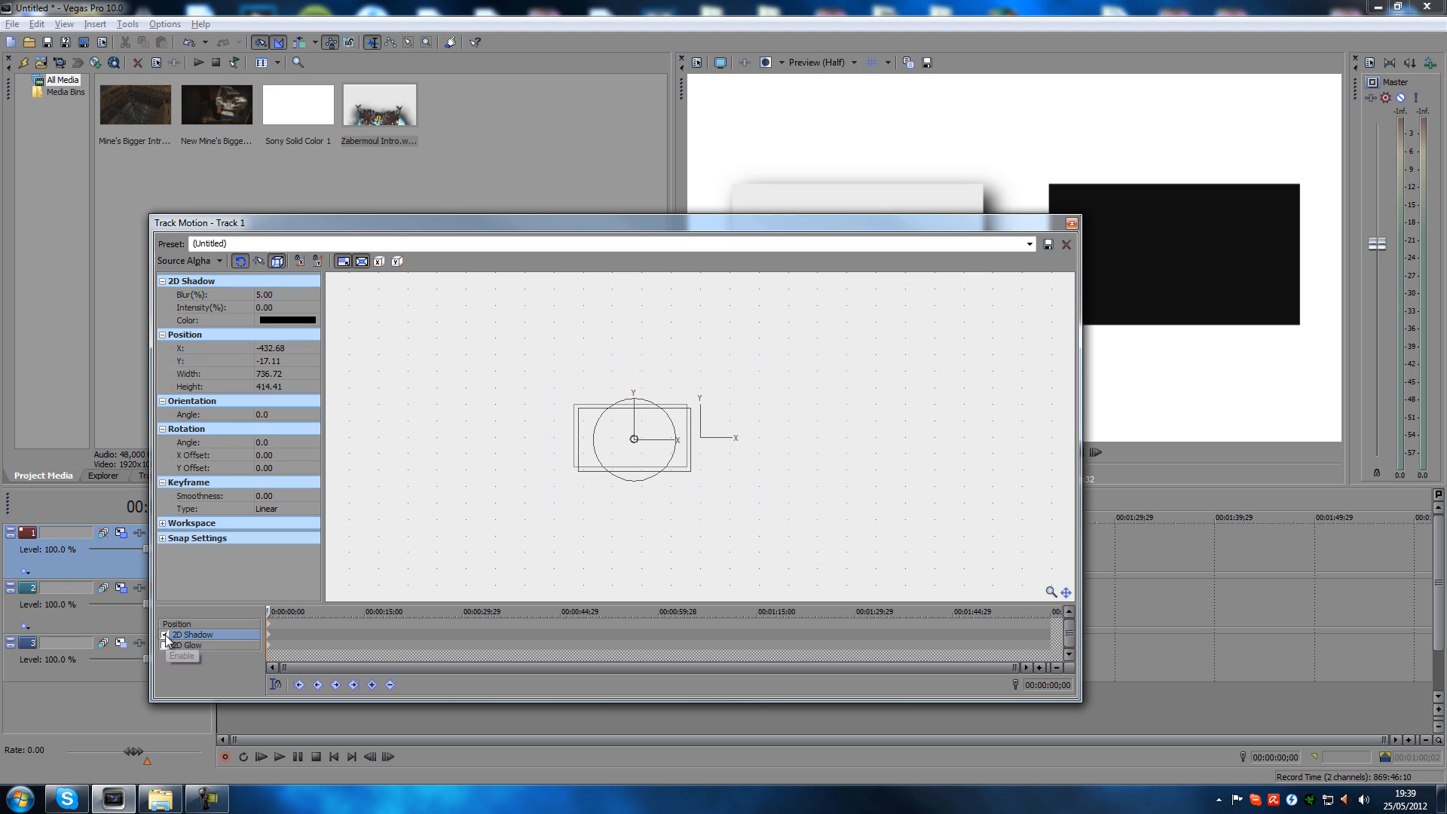
left_click(1071, 224)
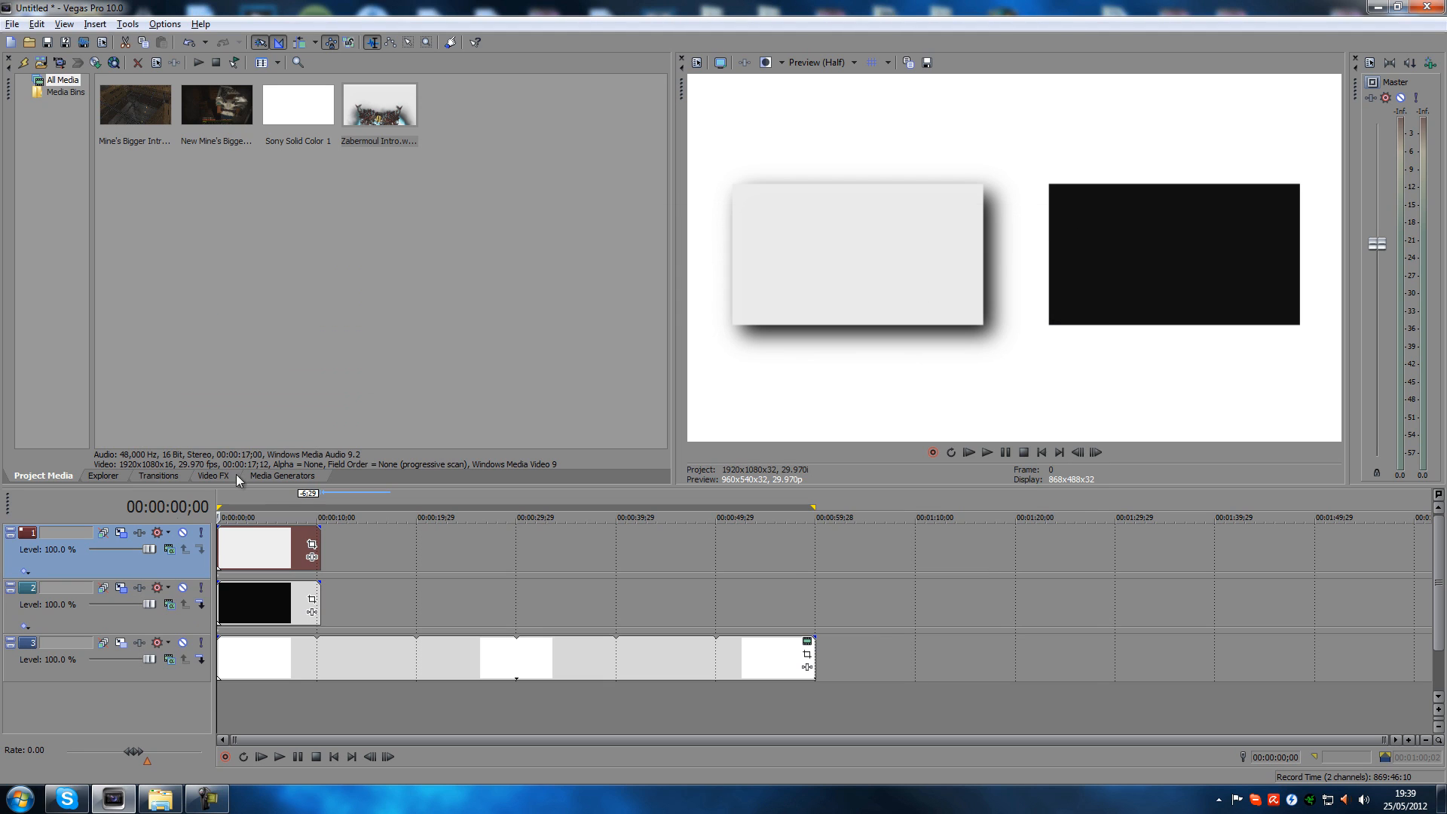
left_click(122, 588)
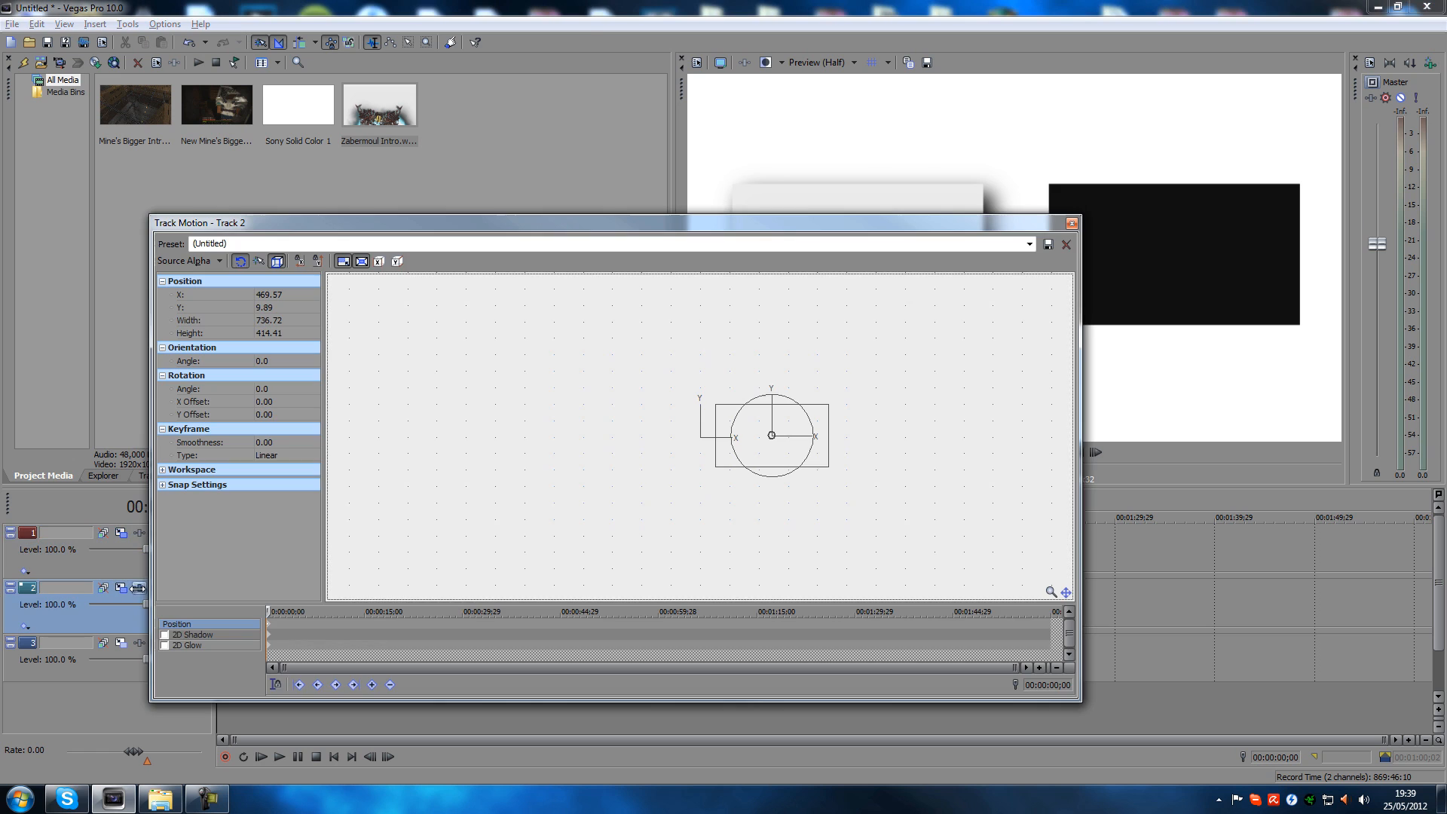
left_click(164, 635)
left_click(1071, 224)
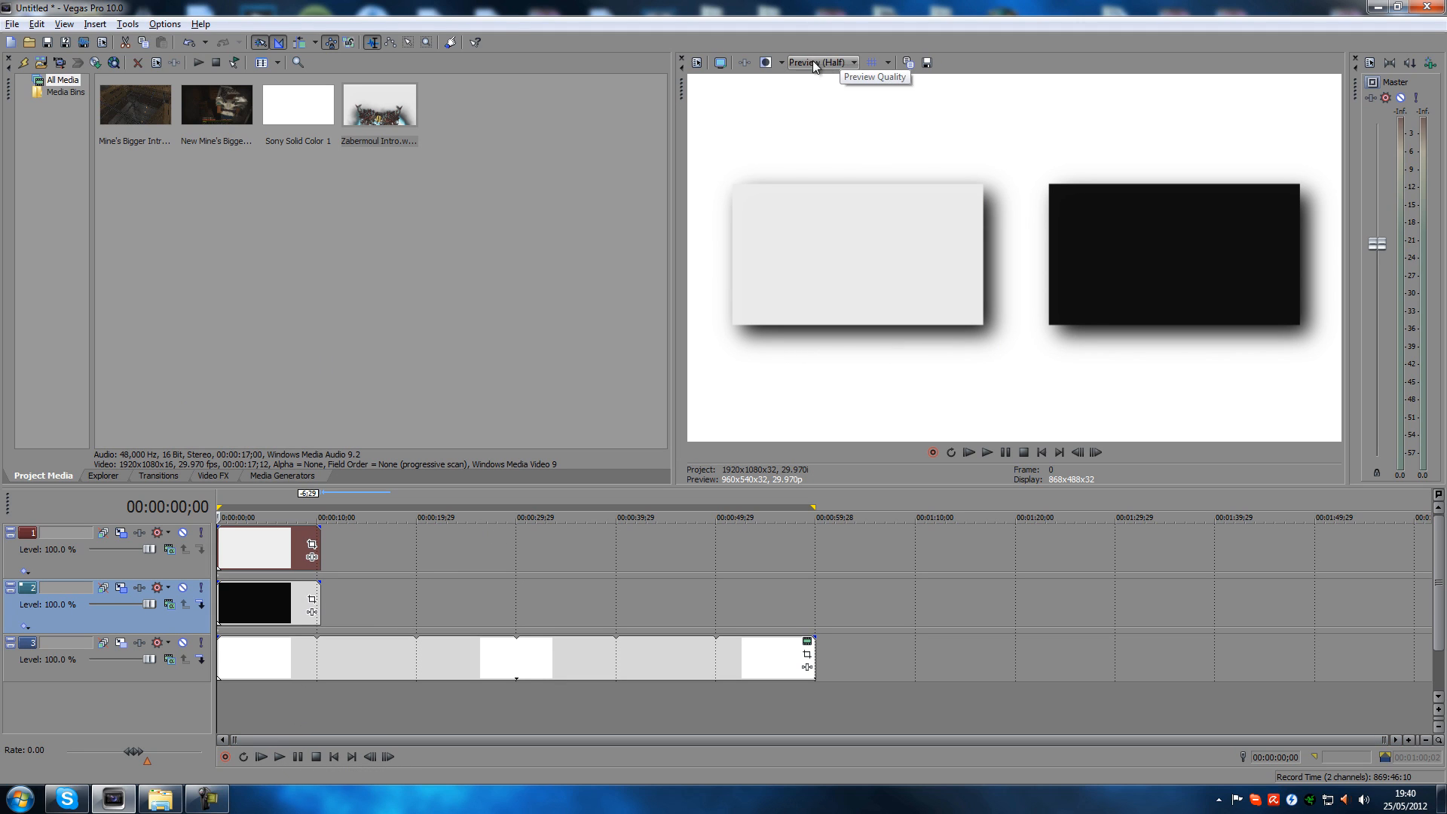
left_click(278, 757)
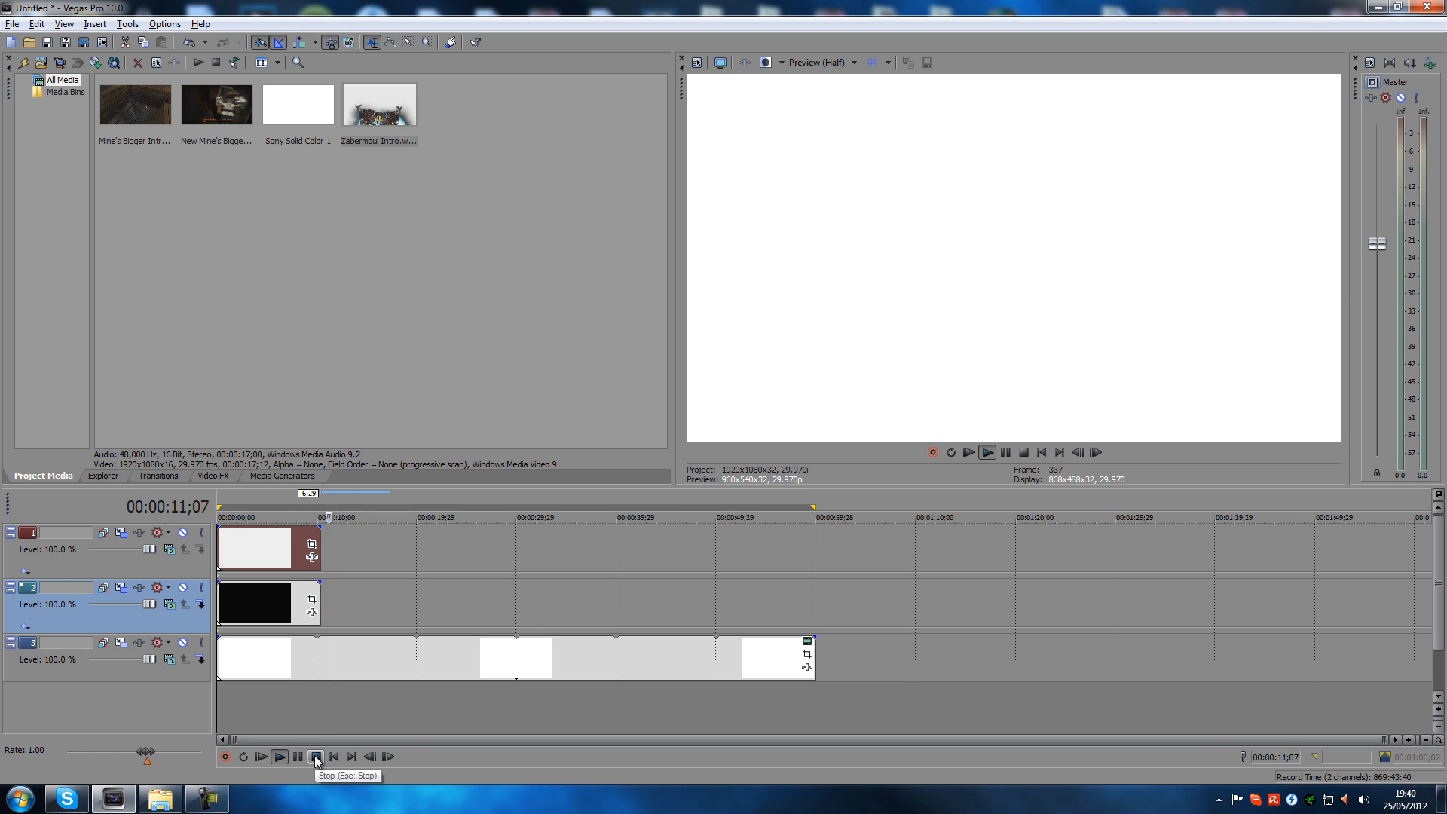
left_click(315, 756)
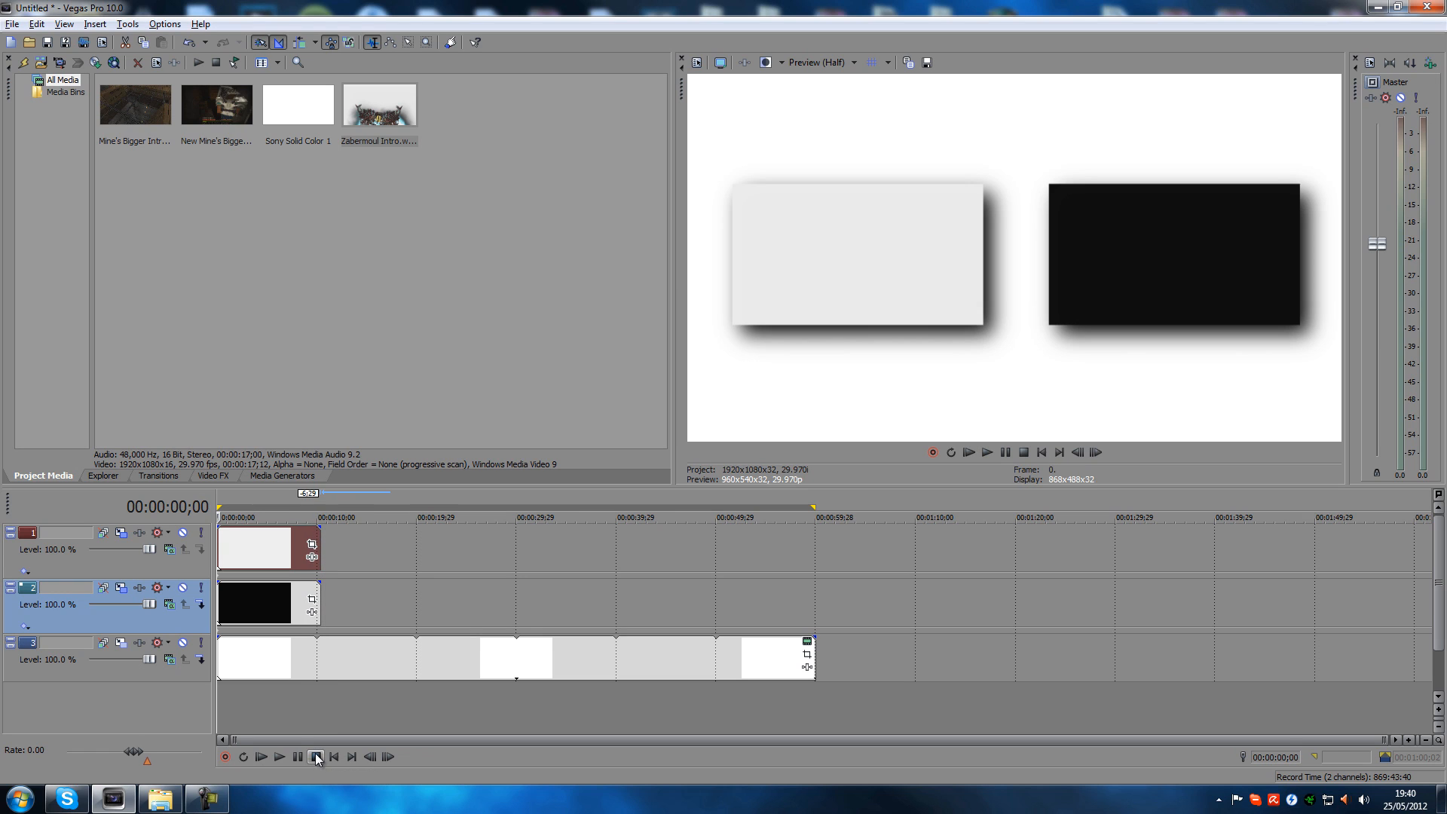
Enable 2D Glow in track 1's Track Motion and set its color to orange, about RGB 255, 137, 0
left_click(121, 532)
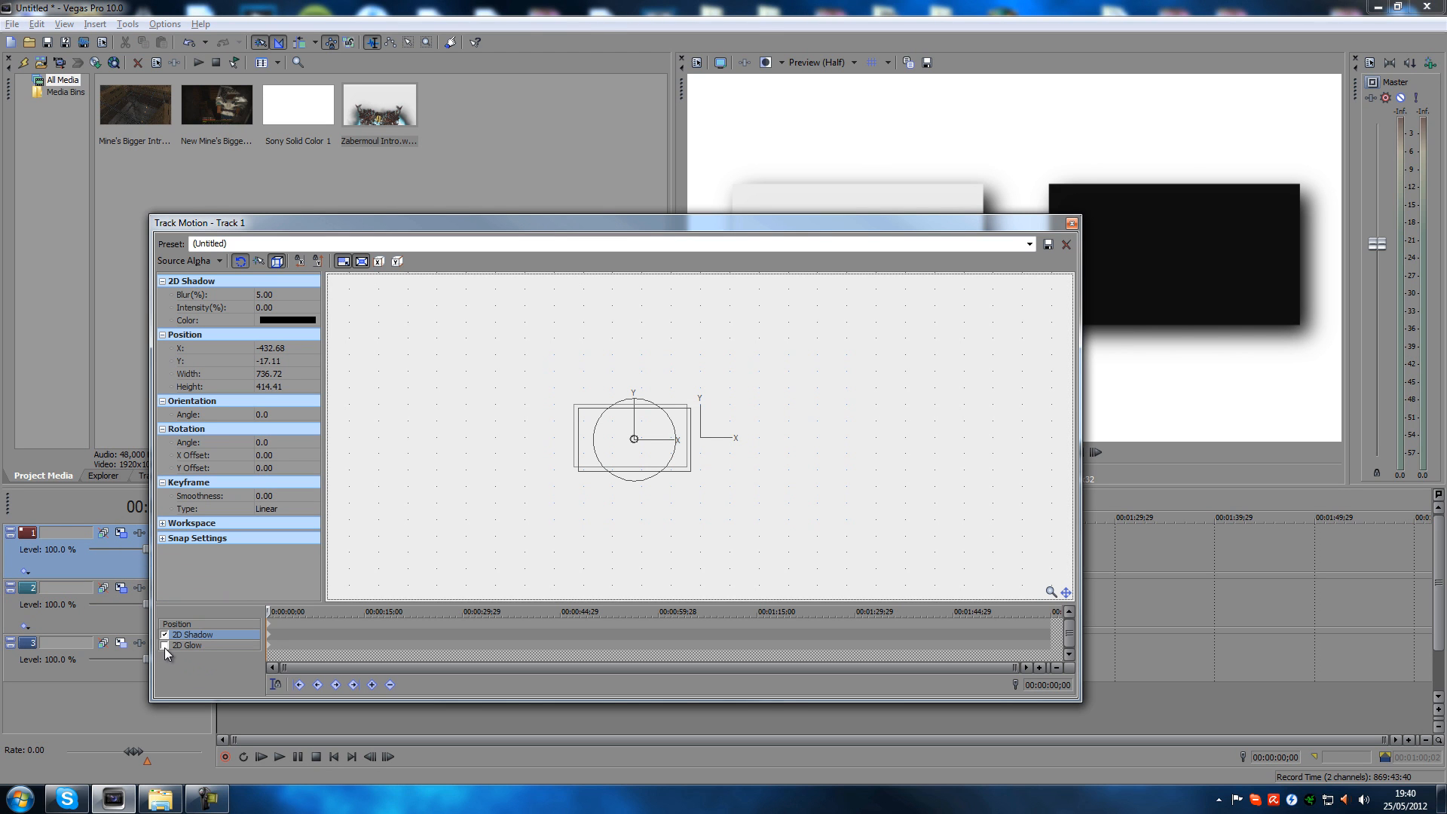
left_click(164, 646)
left_click_drag(711, 220, 661, 472)
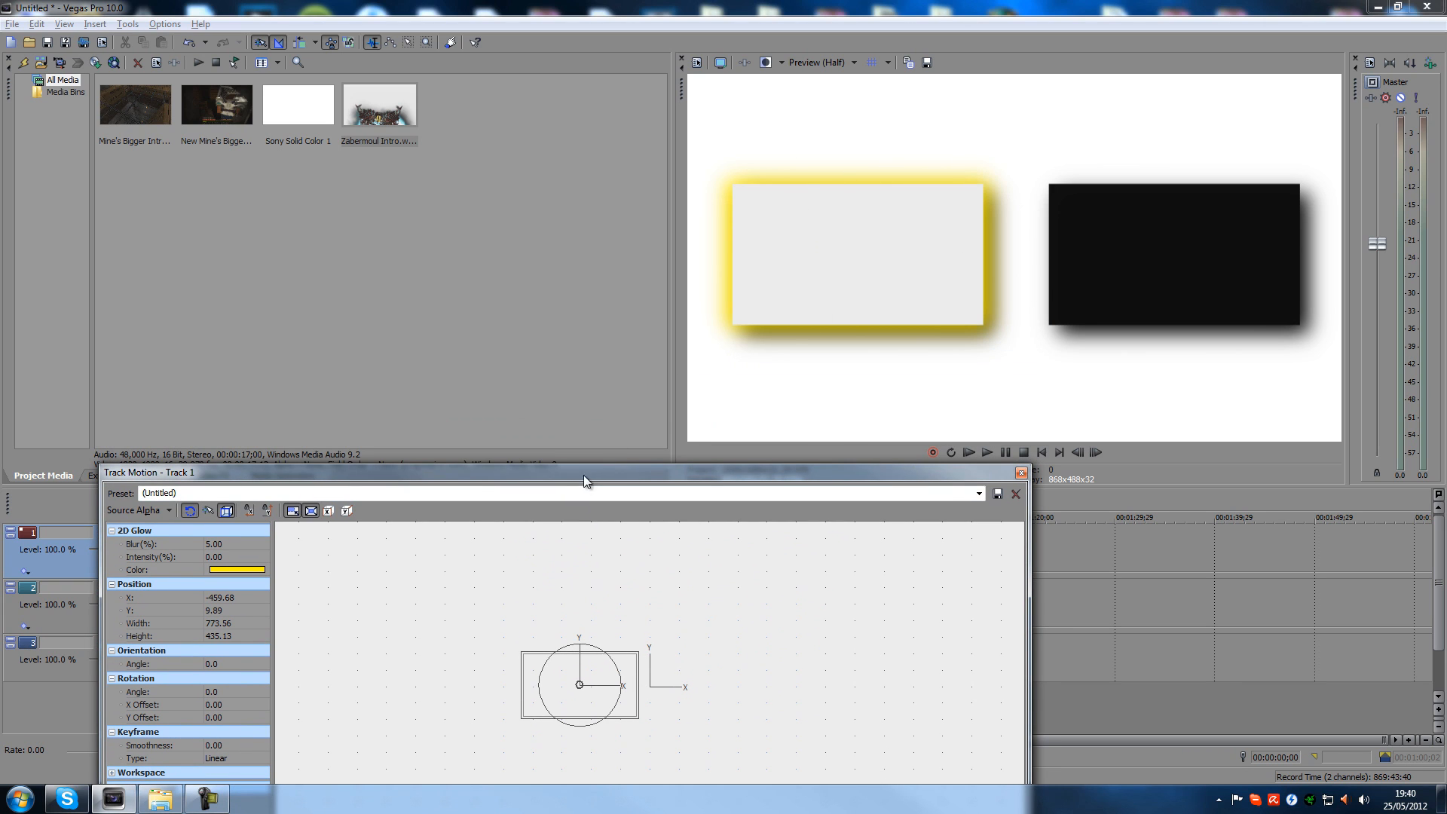
left_click_drag(608, 468, 621, 387)
left_click(268, 486)
left_click(278, 488)
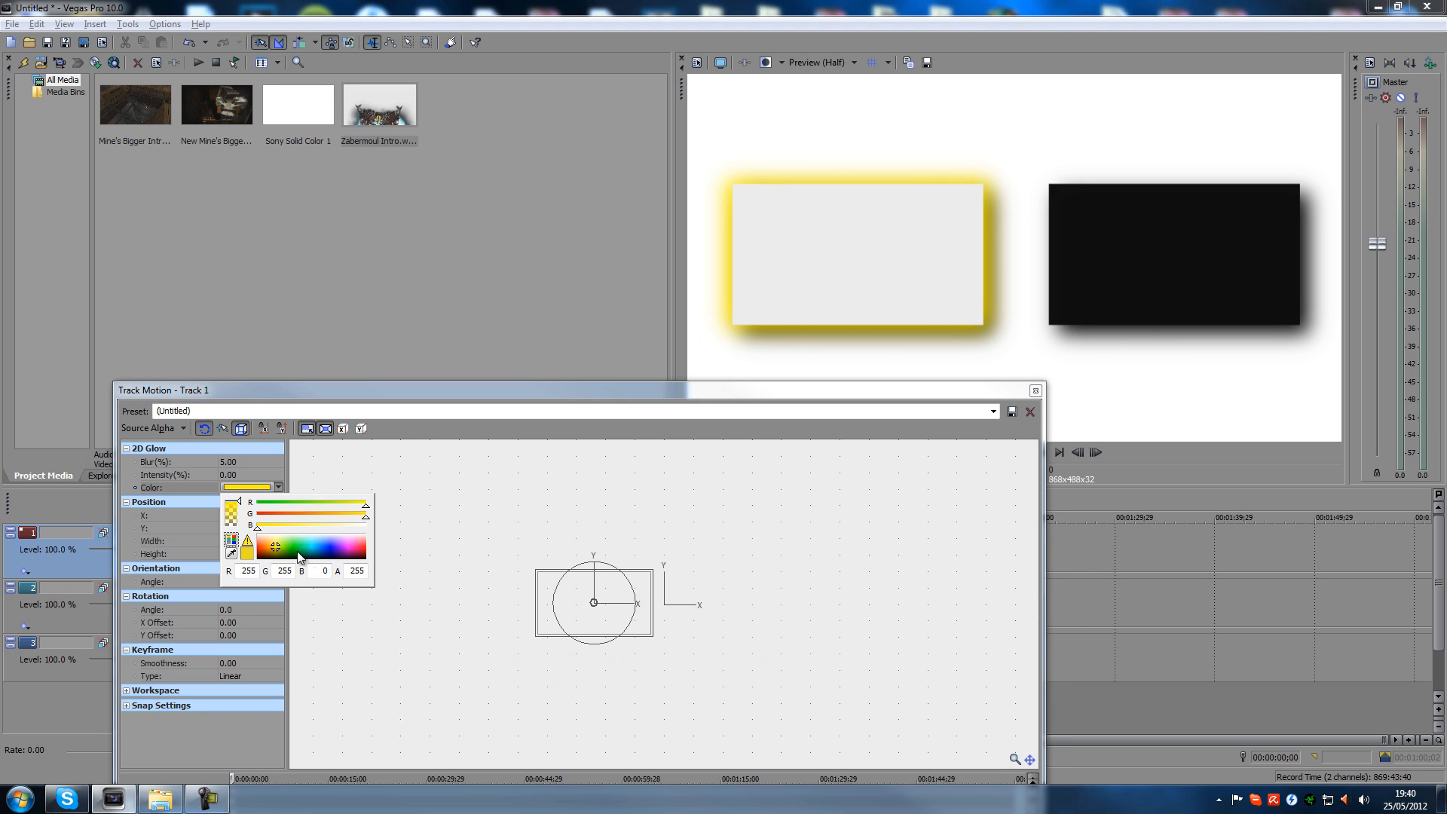
left_click_drag(300, 549, 270, 553)
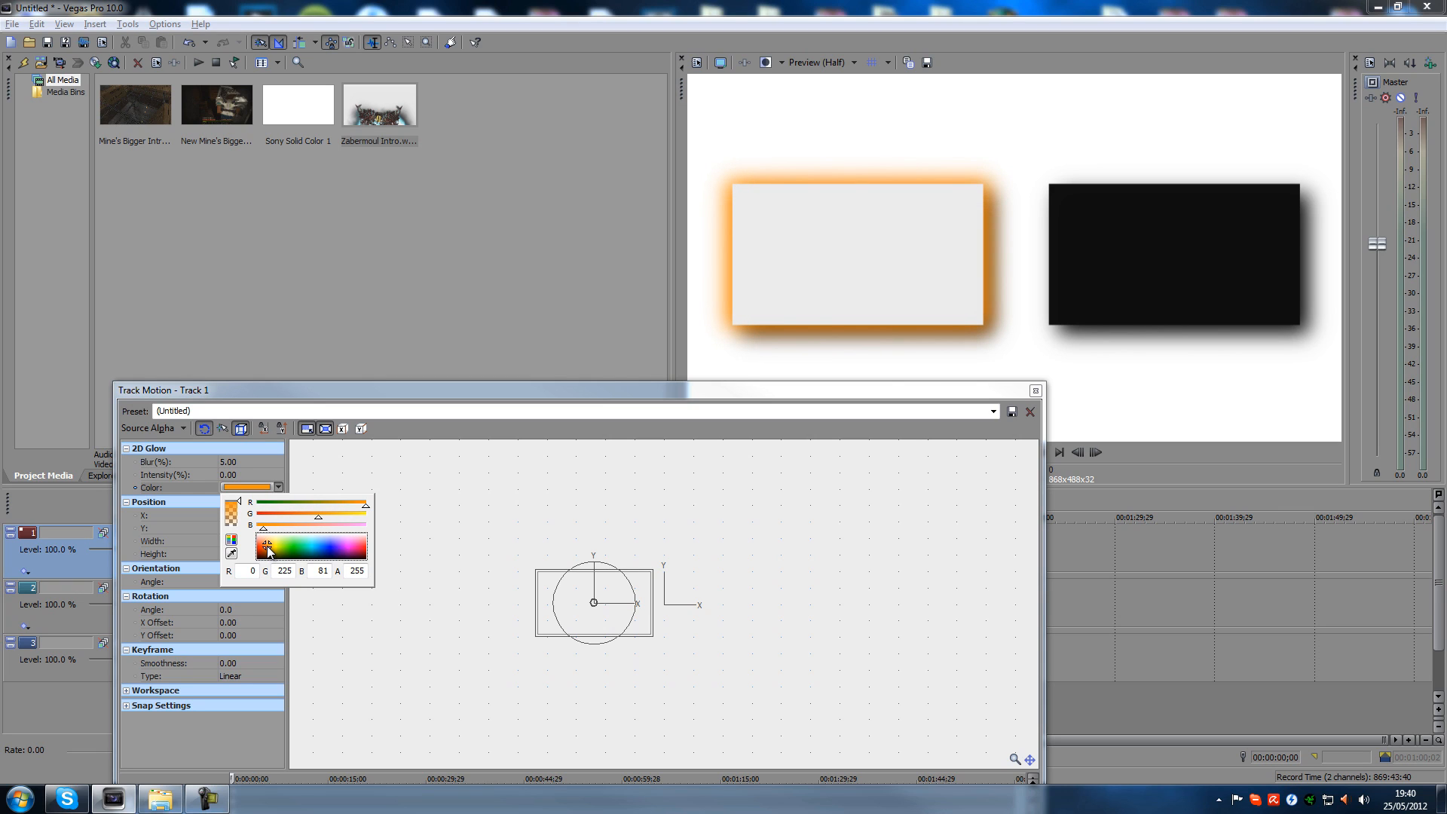
left_click_drag(269, 553, 268, 550)
left_click(284, 570)
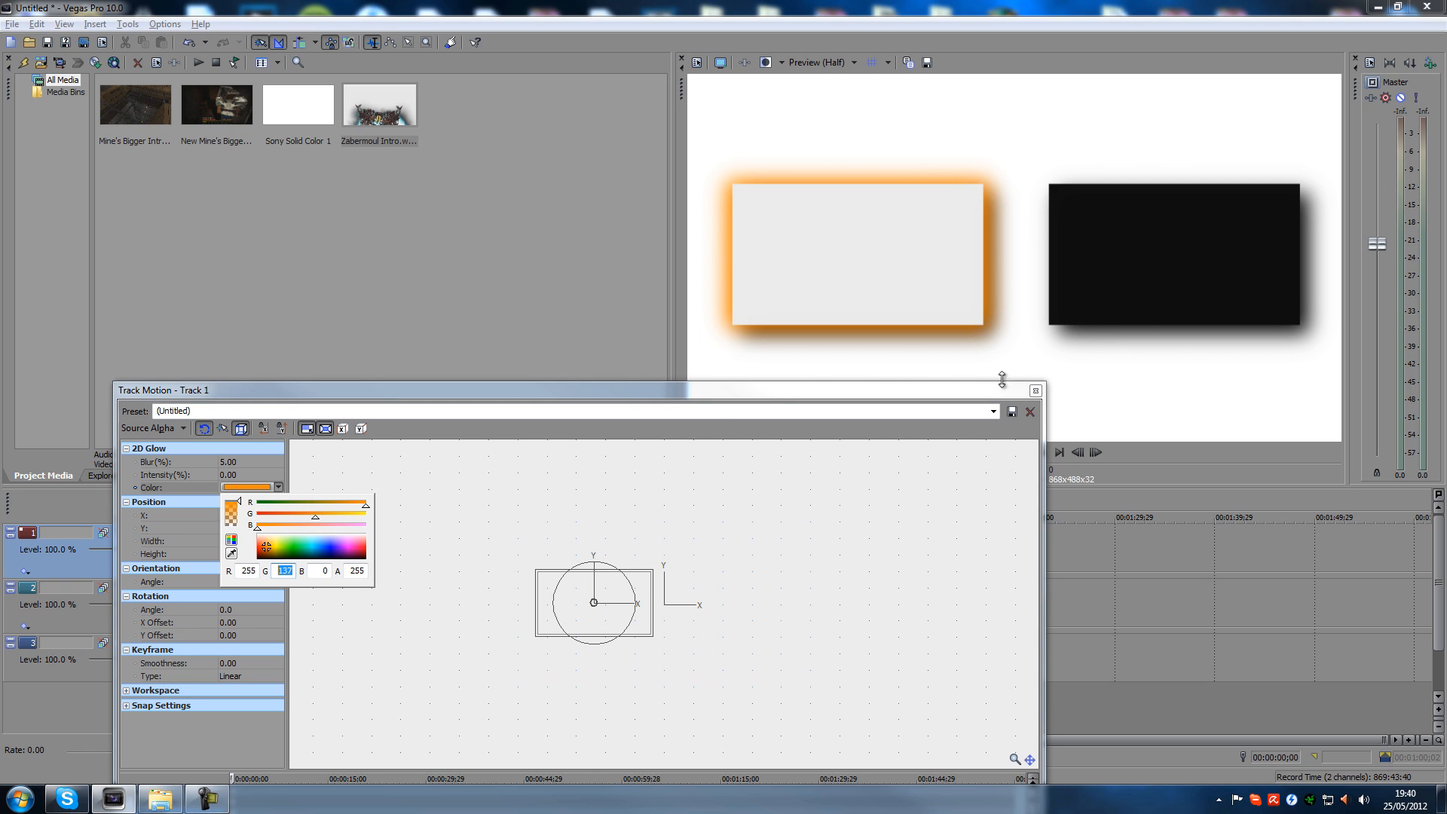
left_click(1035, 391)
Enable 2D Glow in track 2's Track Motion and set its color to orange, RGB 255, 137, 0
left_click(139, 589)
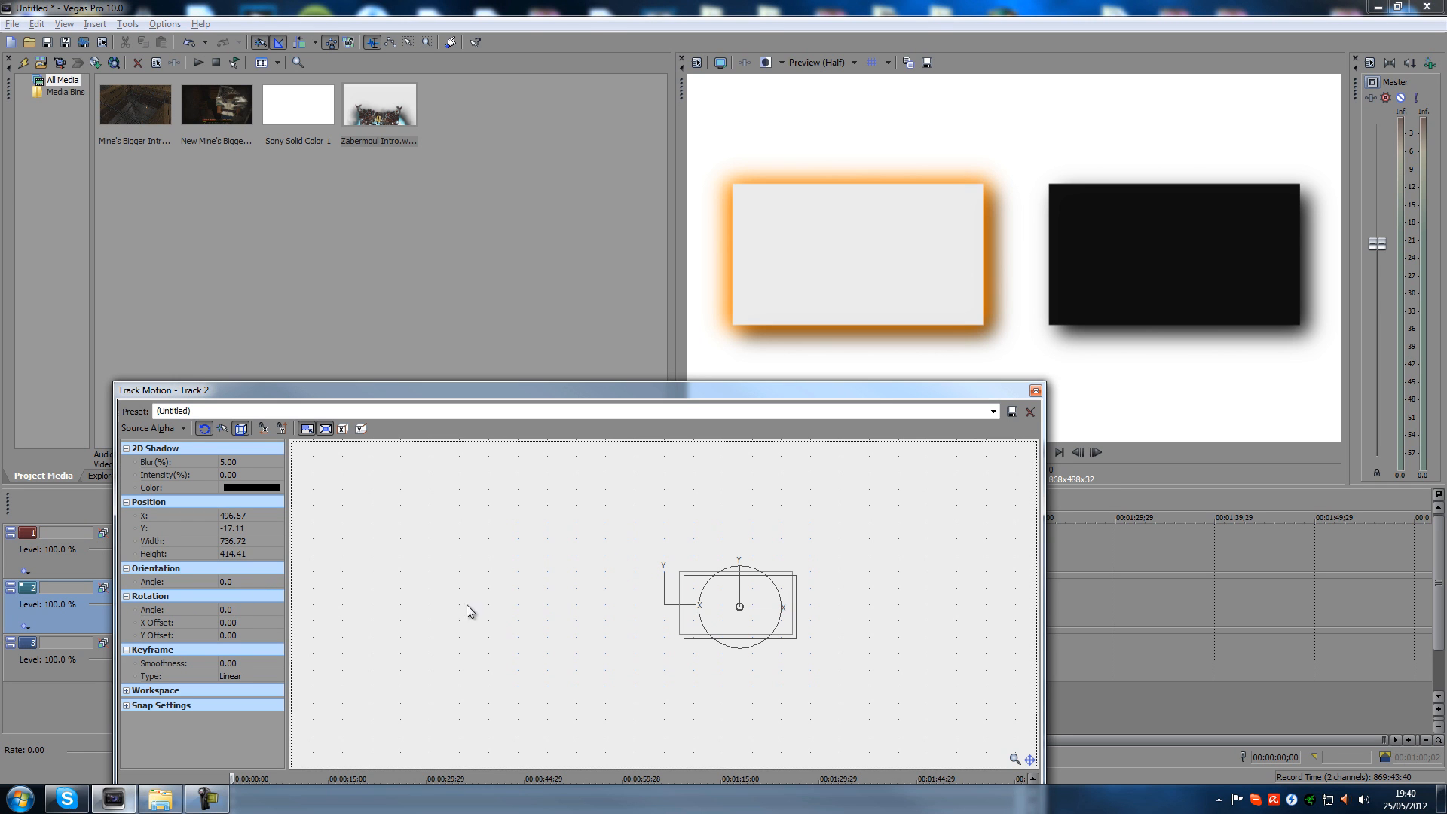
left_click_drag(530, 391, 539, 169)
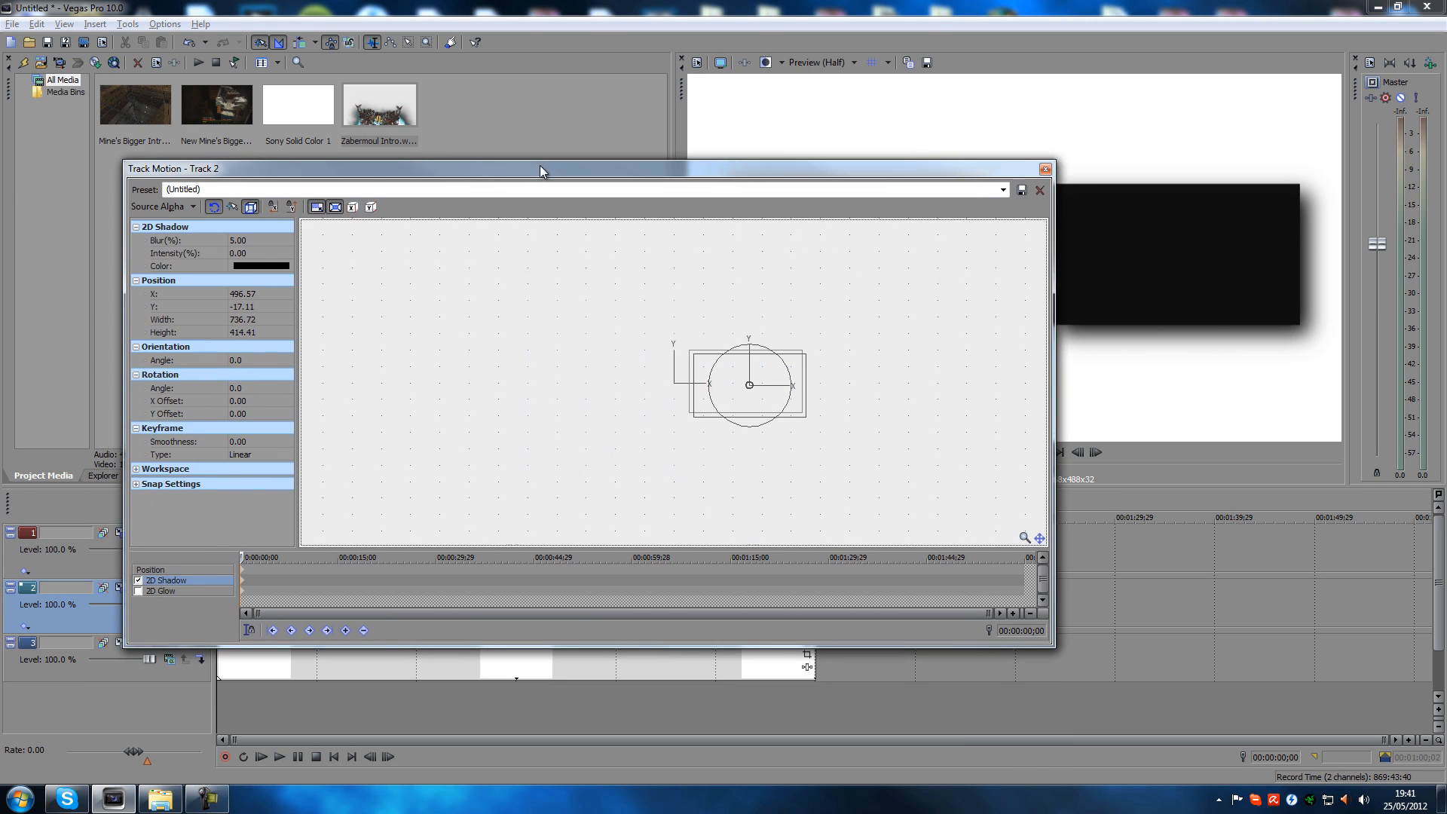
left_click(137, 592)
left_click(251, 269)
left_click(286, 266)
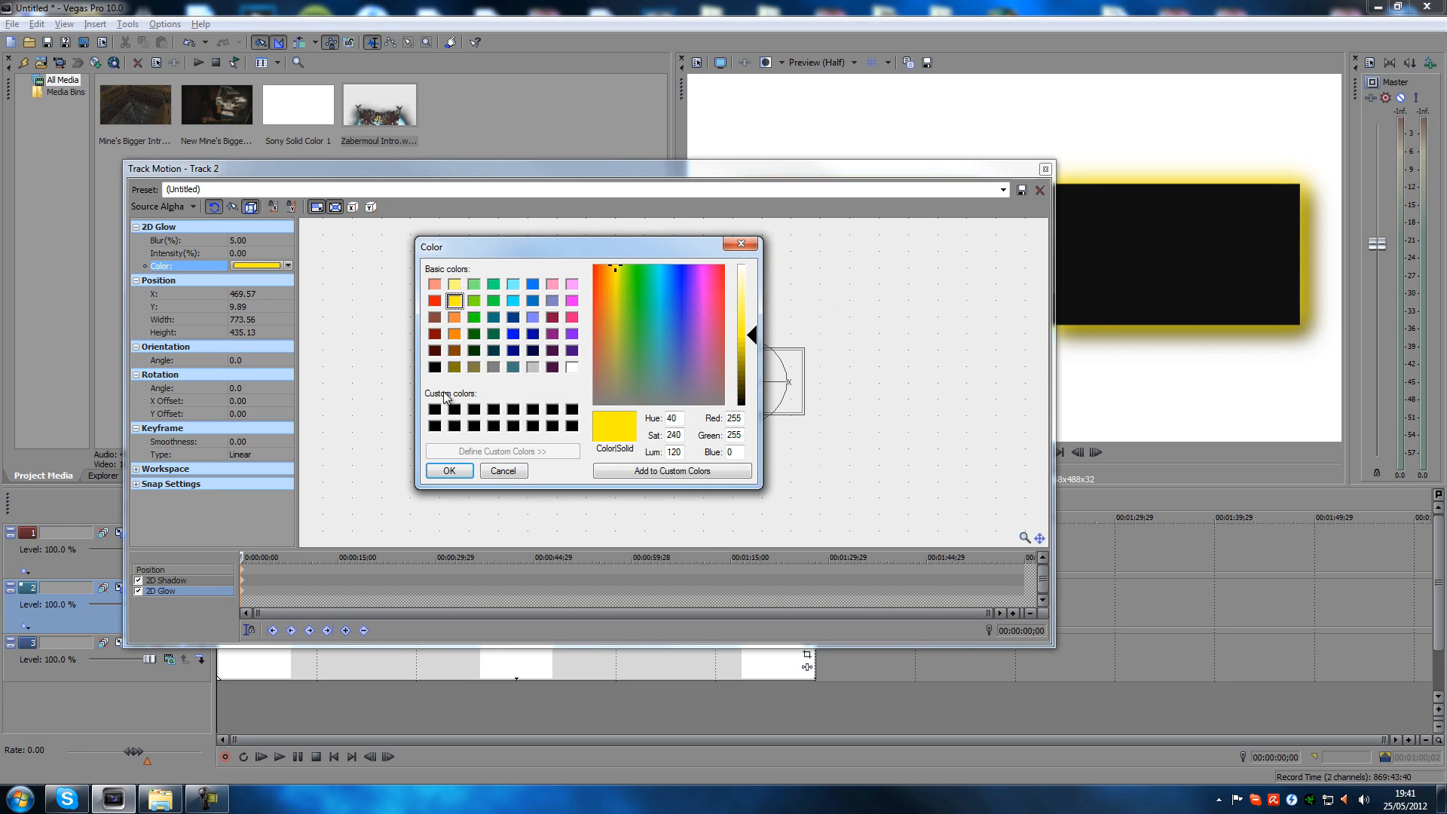
left_click(511, 473)
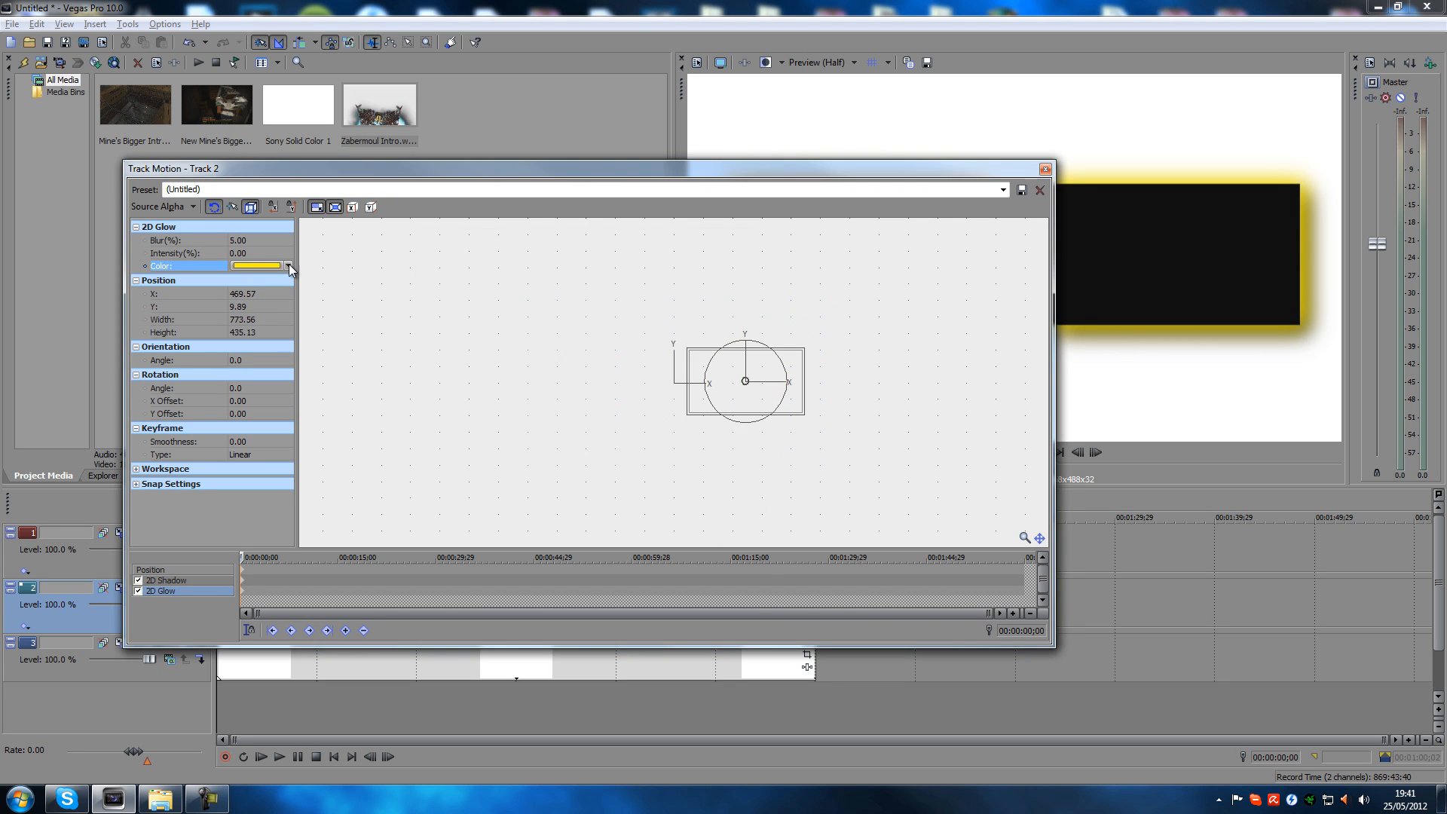
left_click(288, 265)
double_click(302, 348)
type("137")
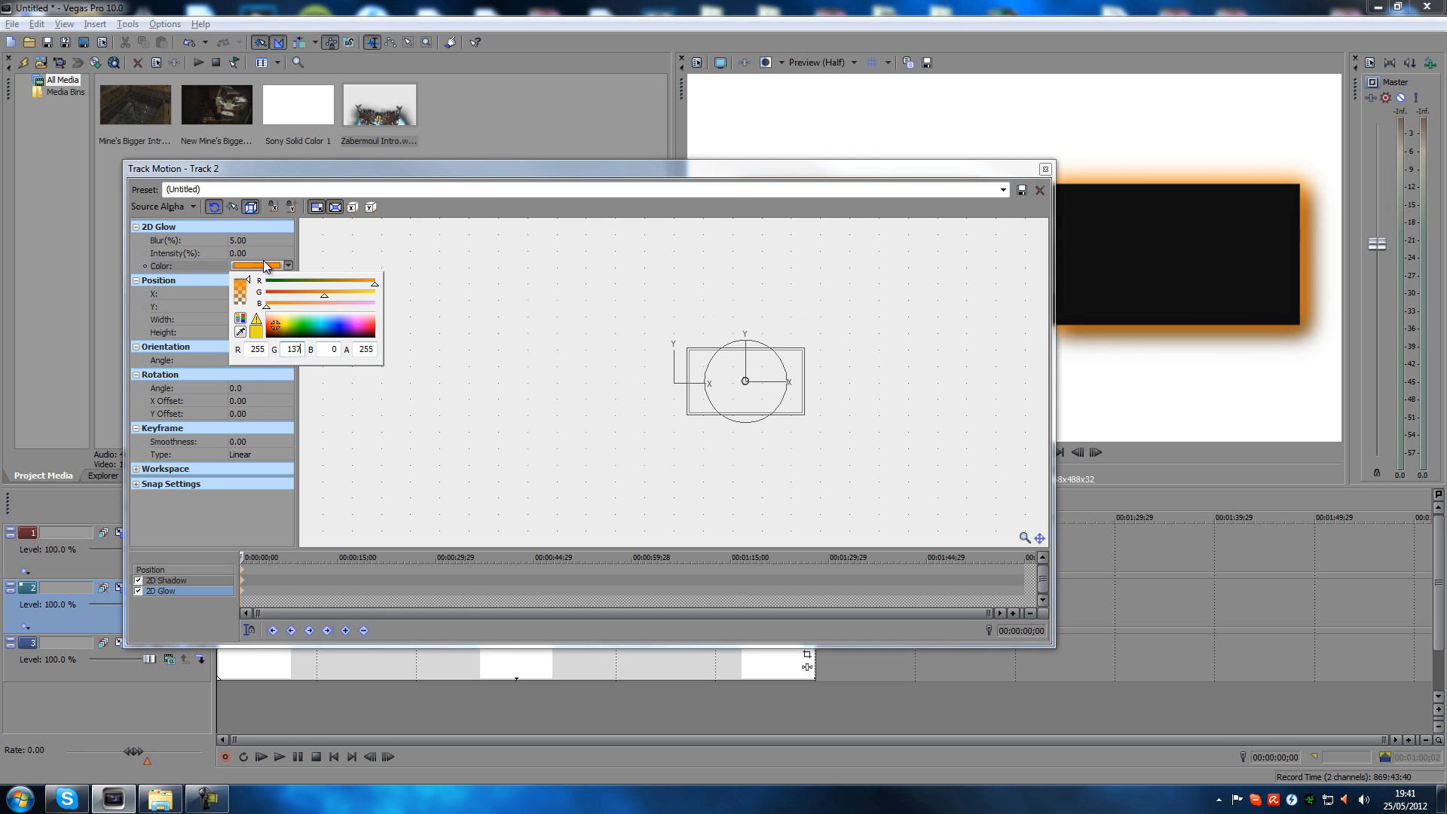
left_click(1044, 168)
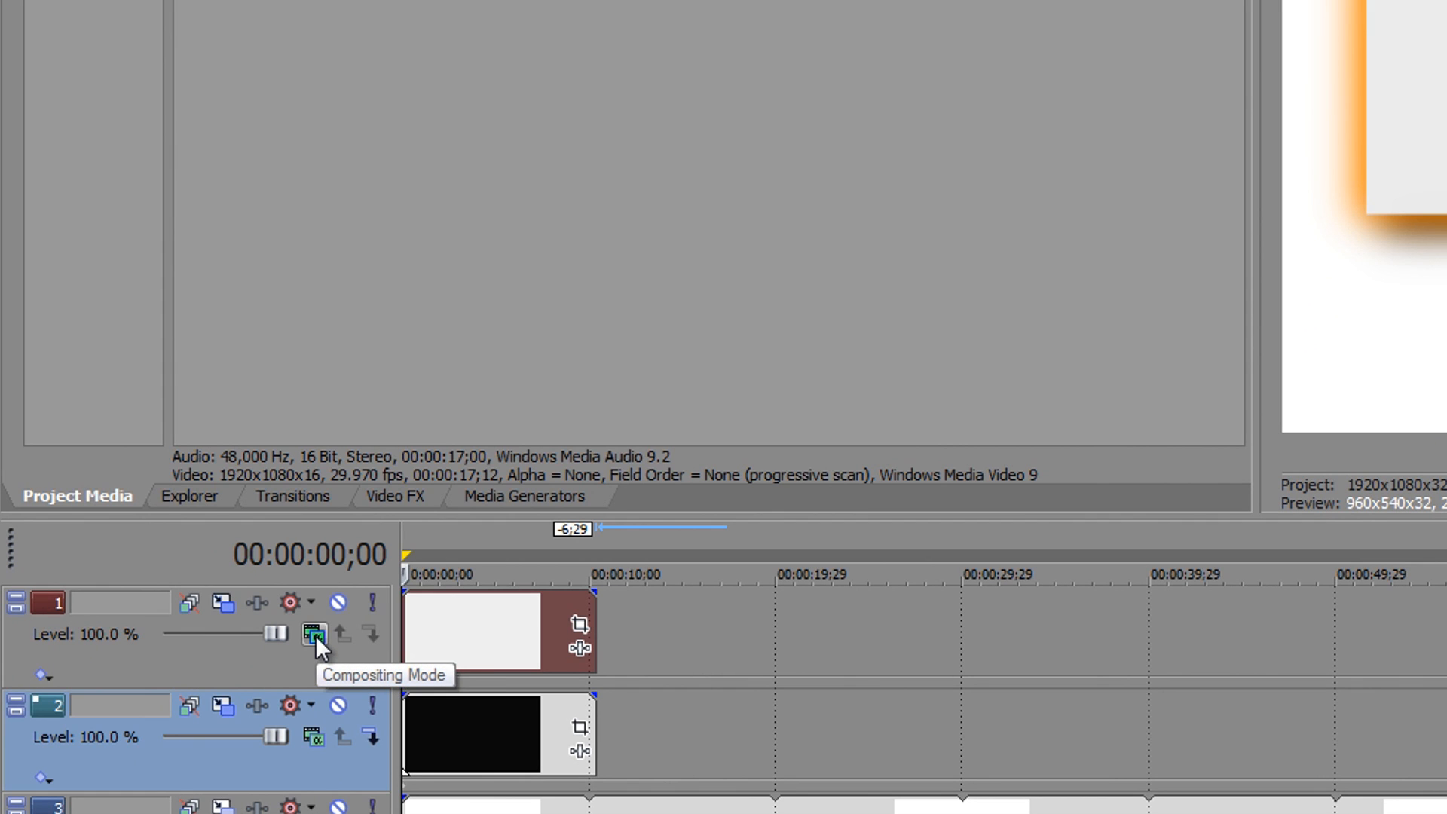
Convert track 1's compositing mode to 3D Source Alpha, accepting the loss of shadow and glow keyframes, and open its Track Motion
left_click(315, 634)
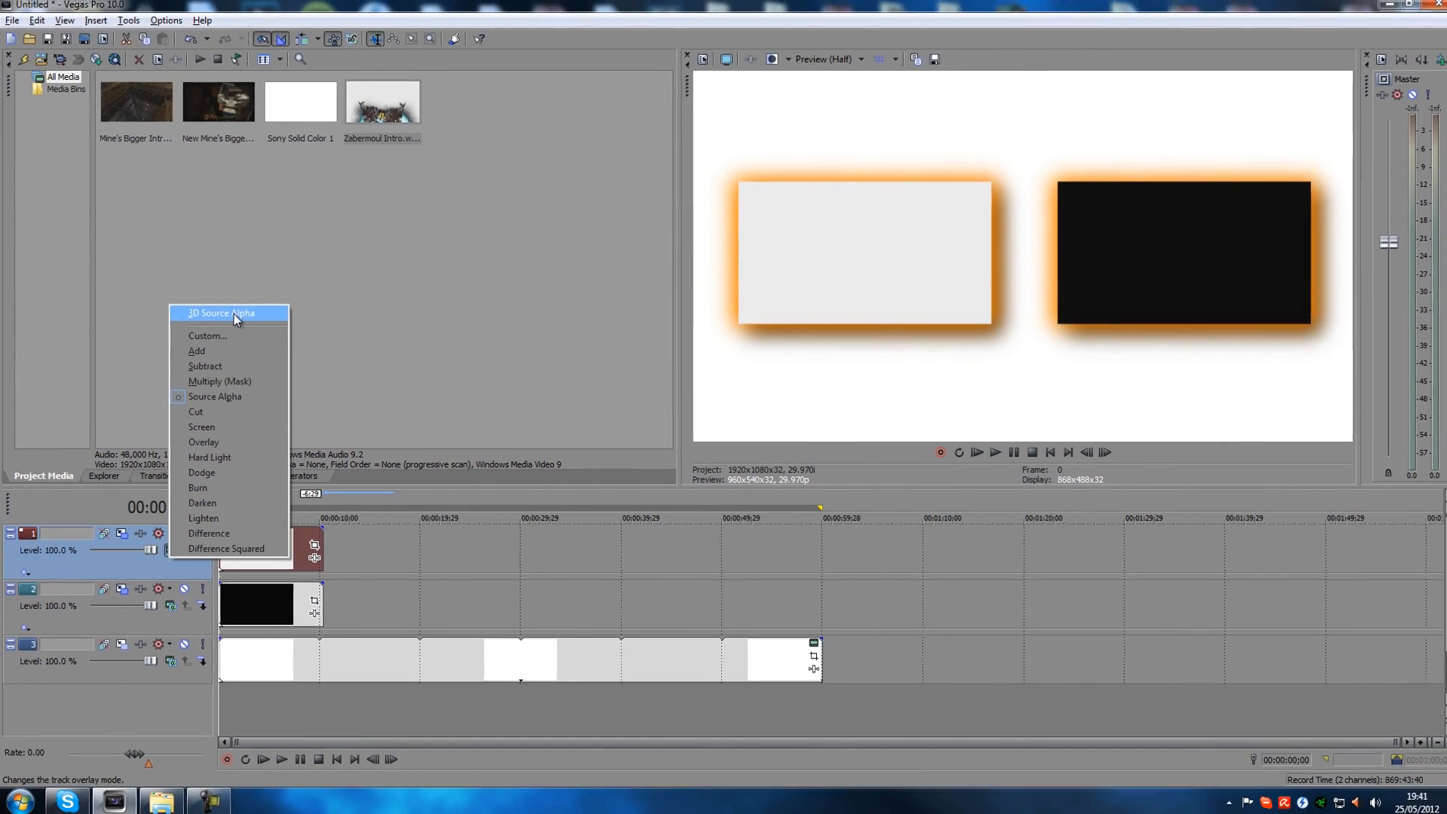
left_click(402, 210)
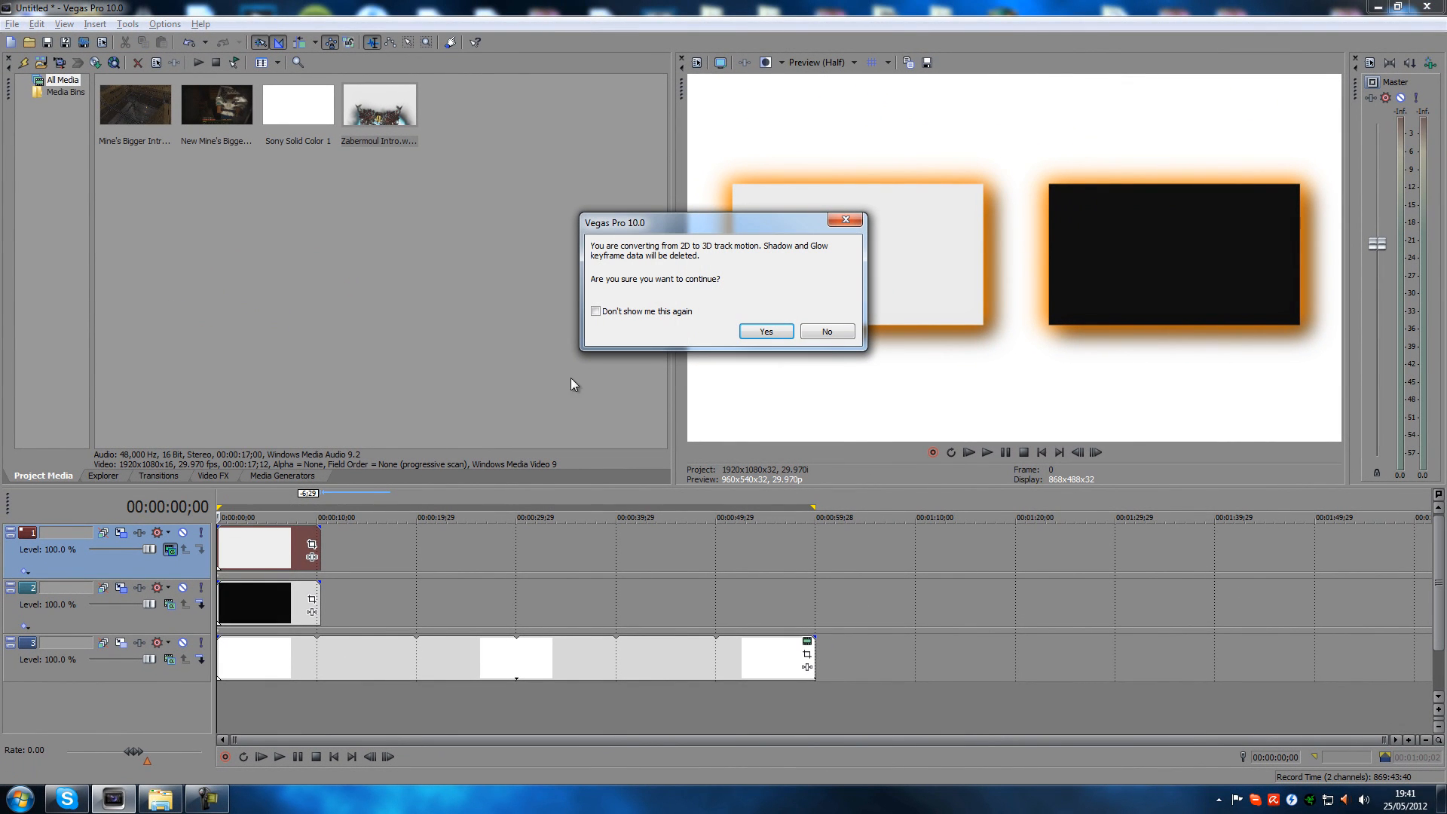
left_click(766, 334)
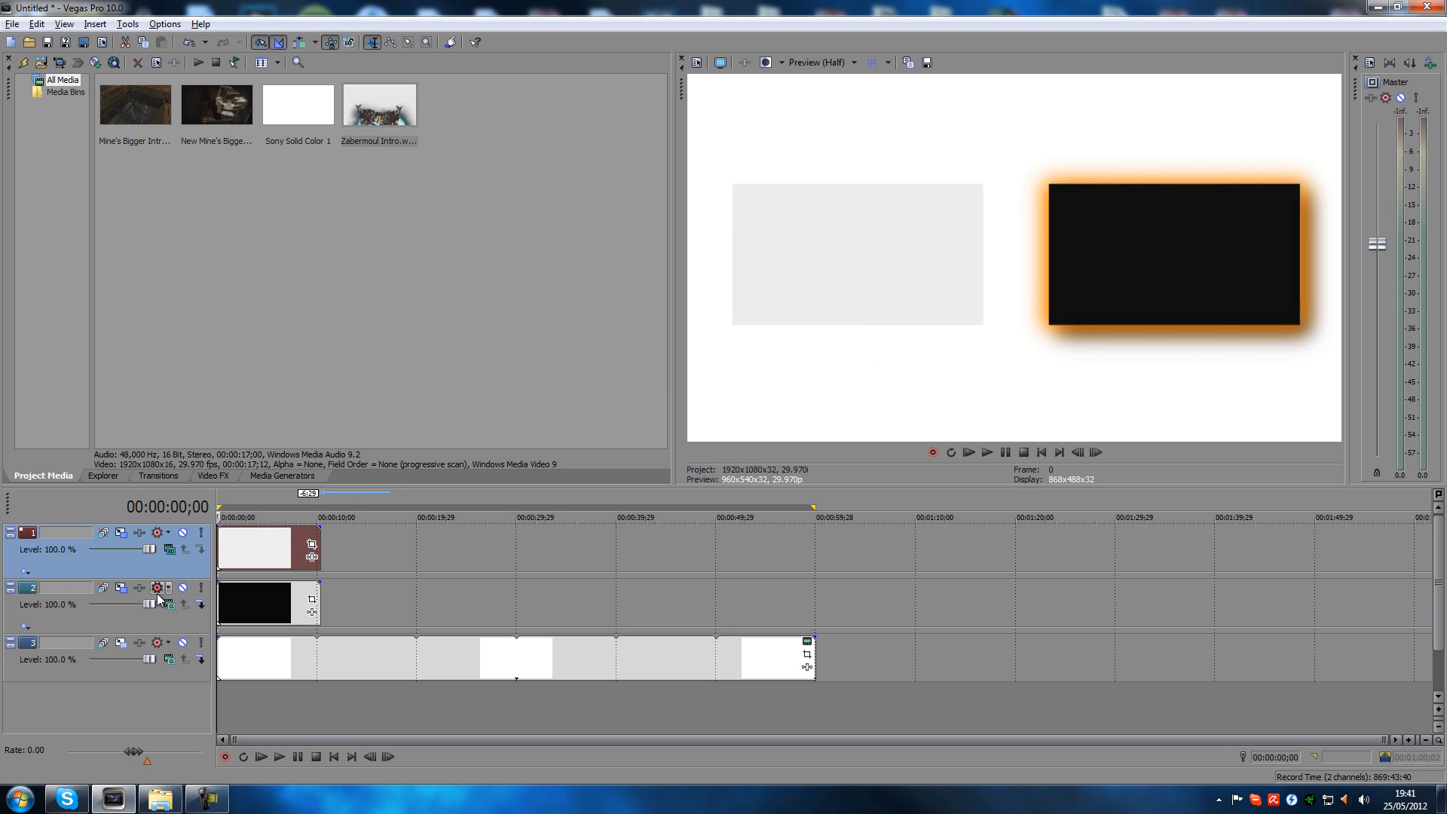
left_click(122, 532)
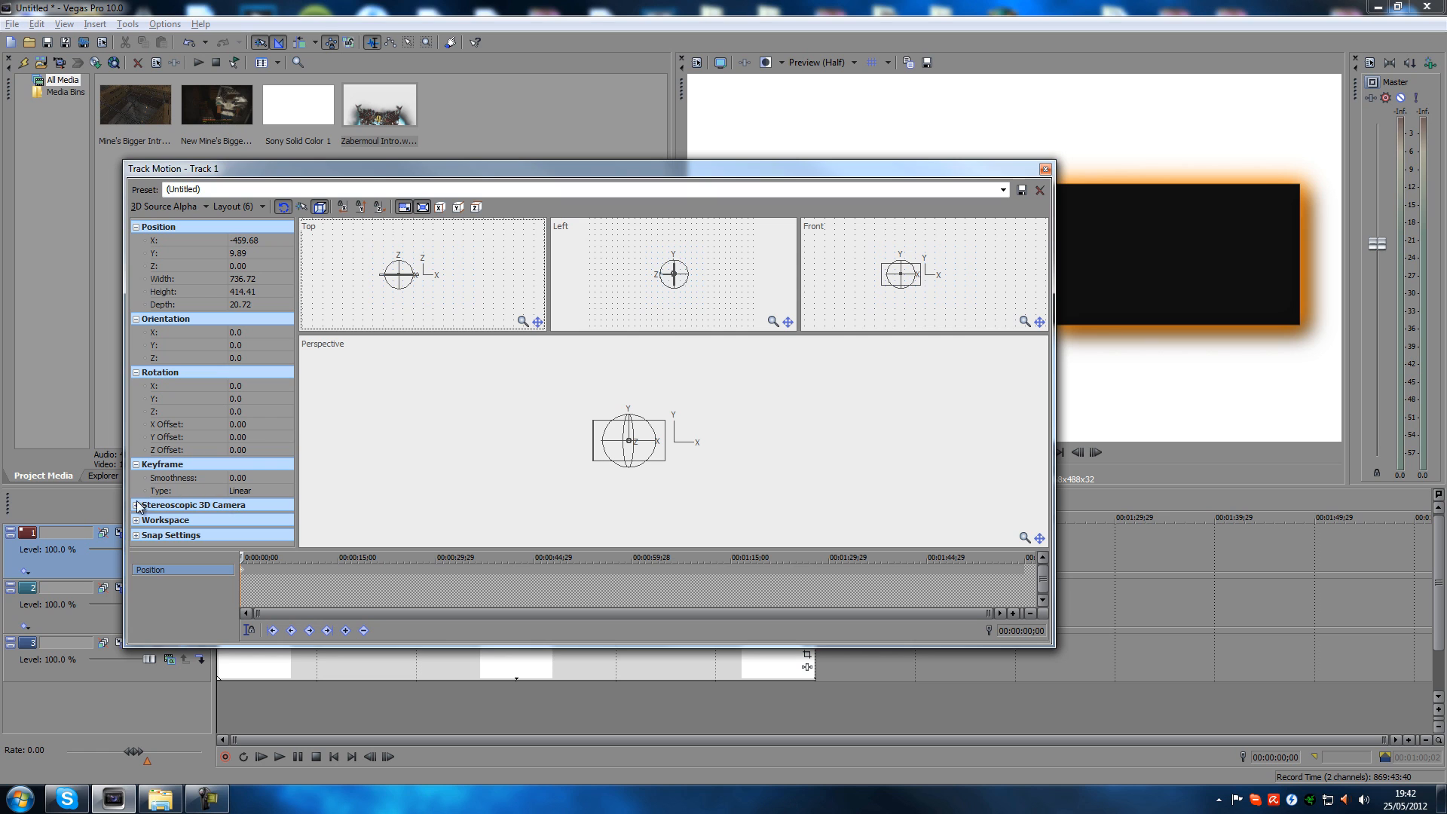
left_click_drag(646, 165, 729, 272)
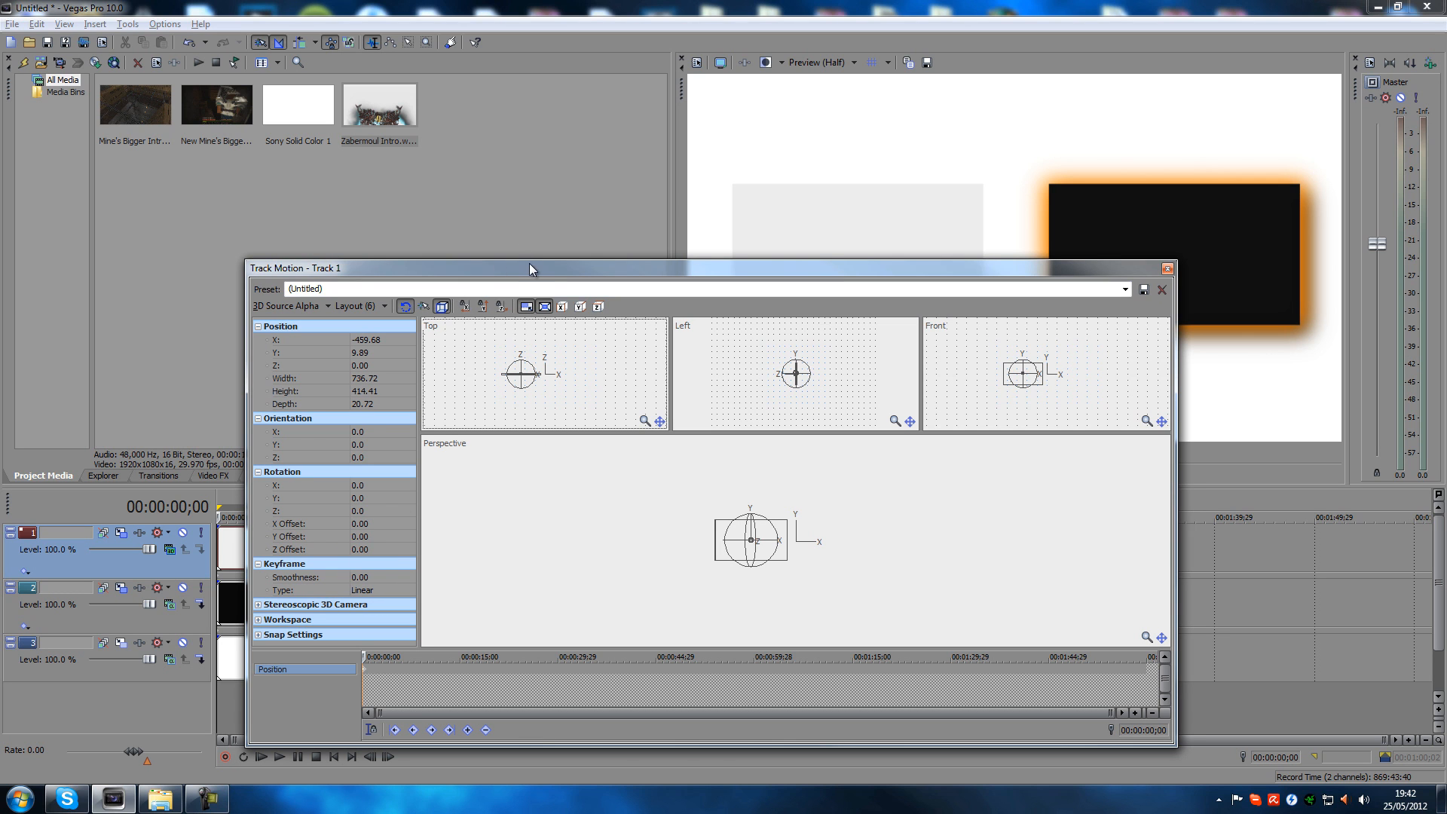
left_click_drag(535, 268, 518, 347)
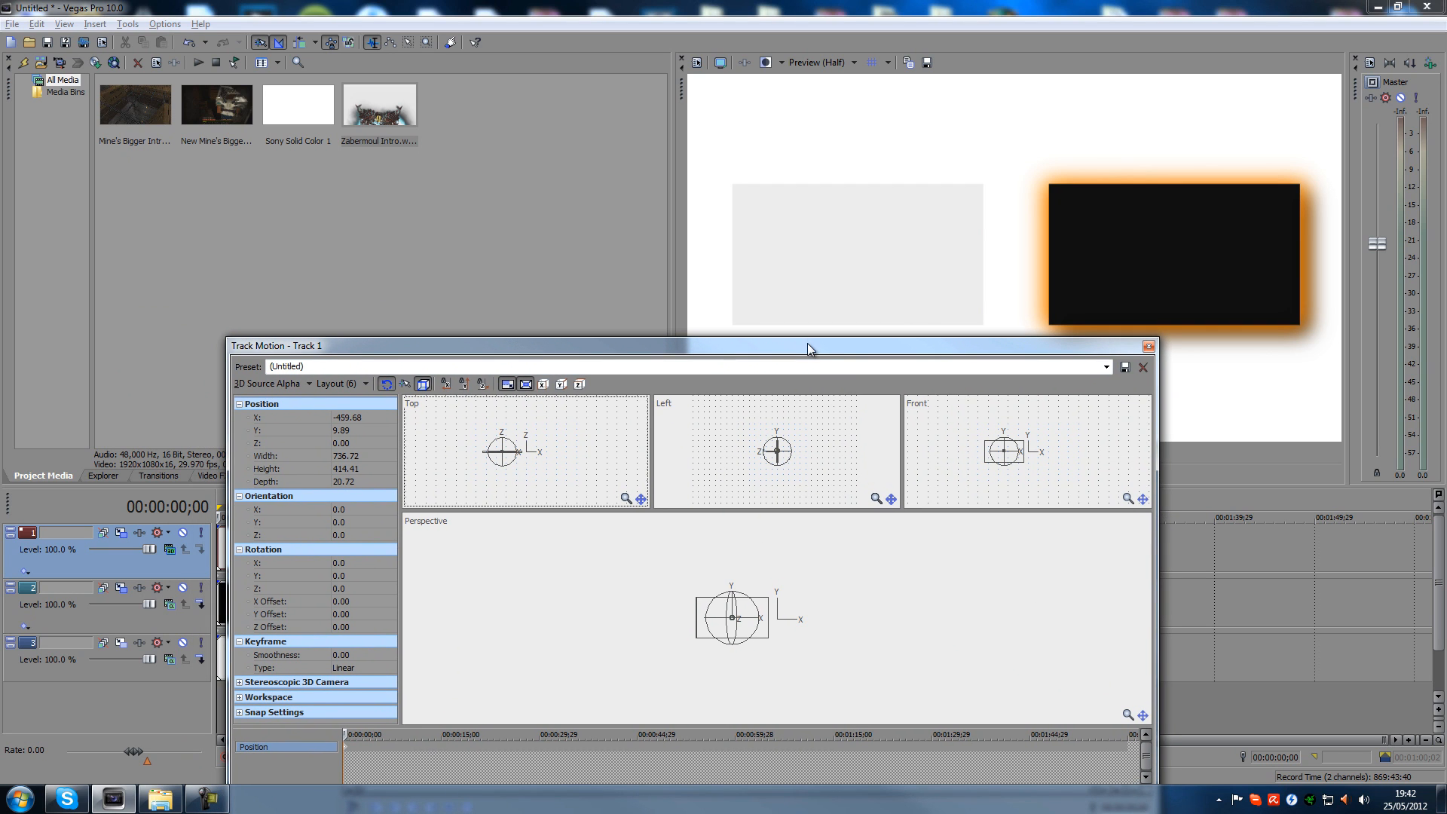
left_click_drag(807, 344, 918, 259)
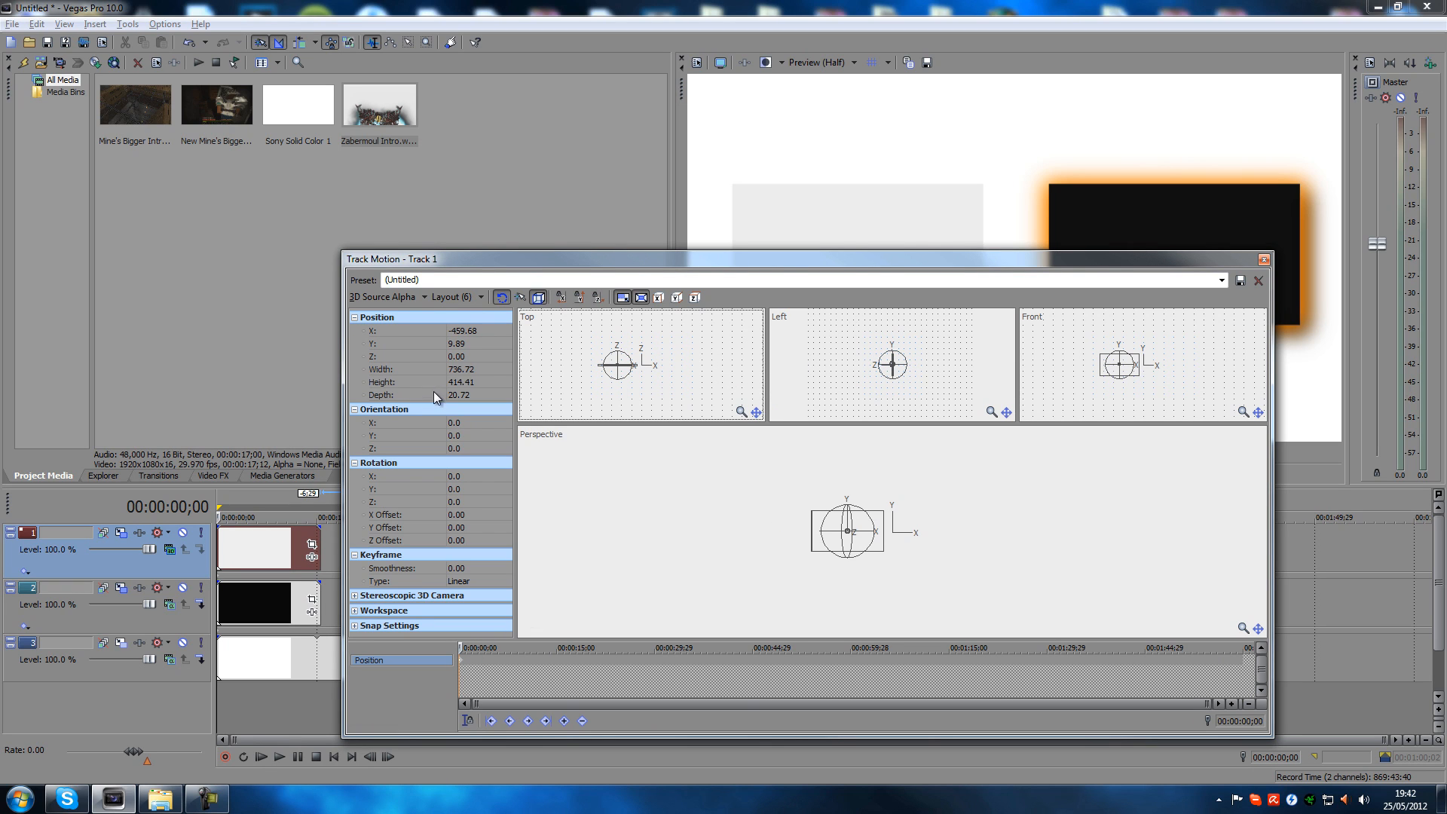
left_click_drag(568, 261, 413, 282)
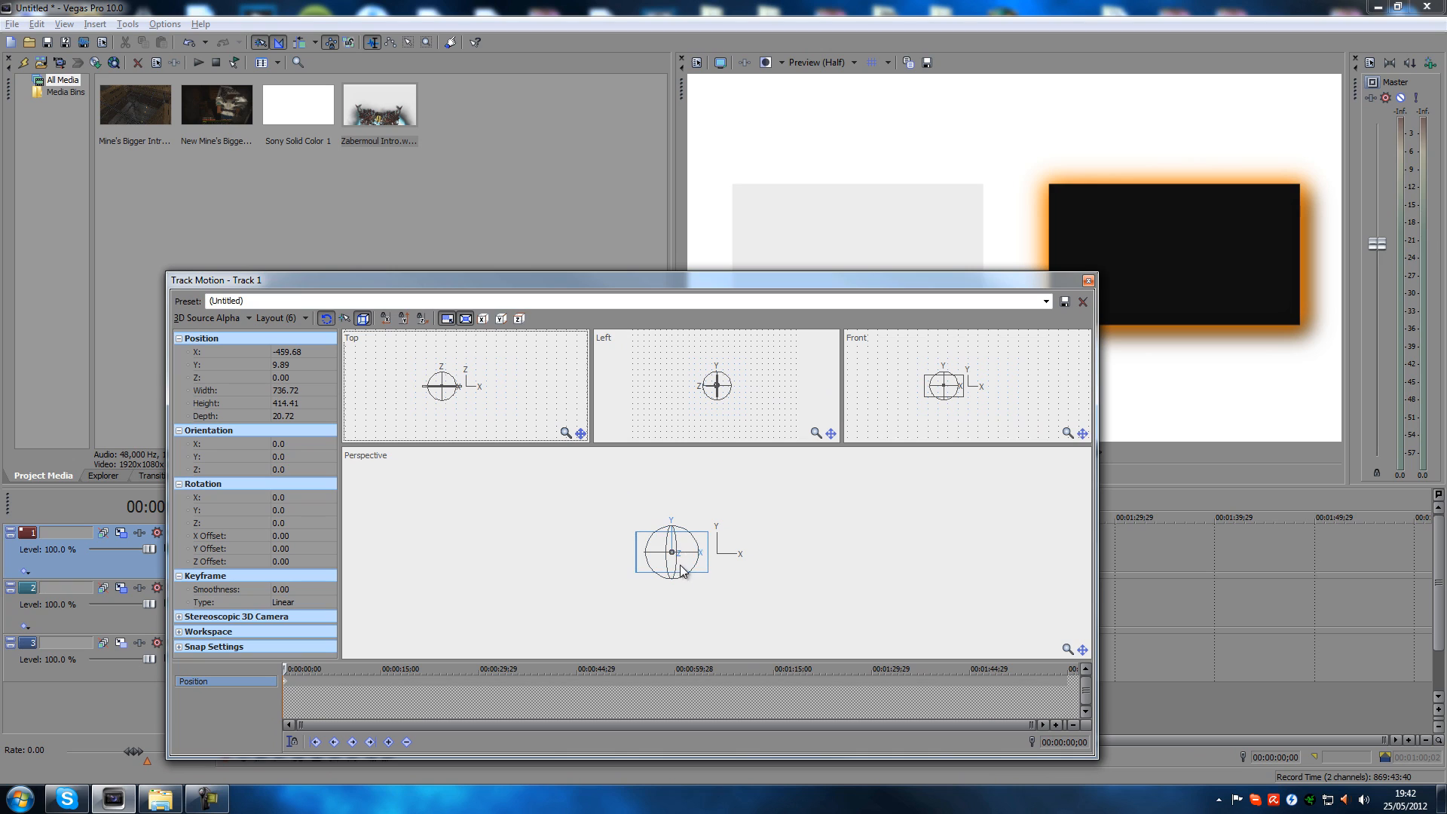
Try tilting track 1's picture about the X axis to an orientation of -18, and undo the tilt
scroll(679, 554, "up", 5)
scroll(639, 553, "up", 2)
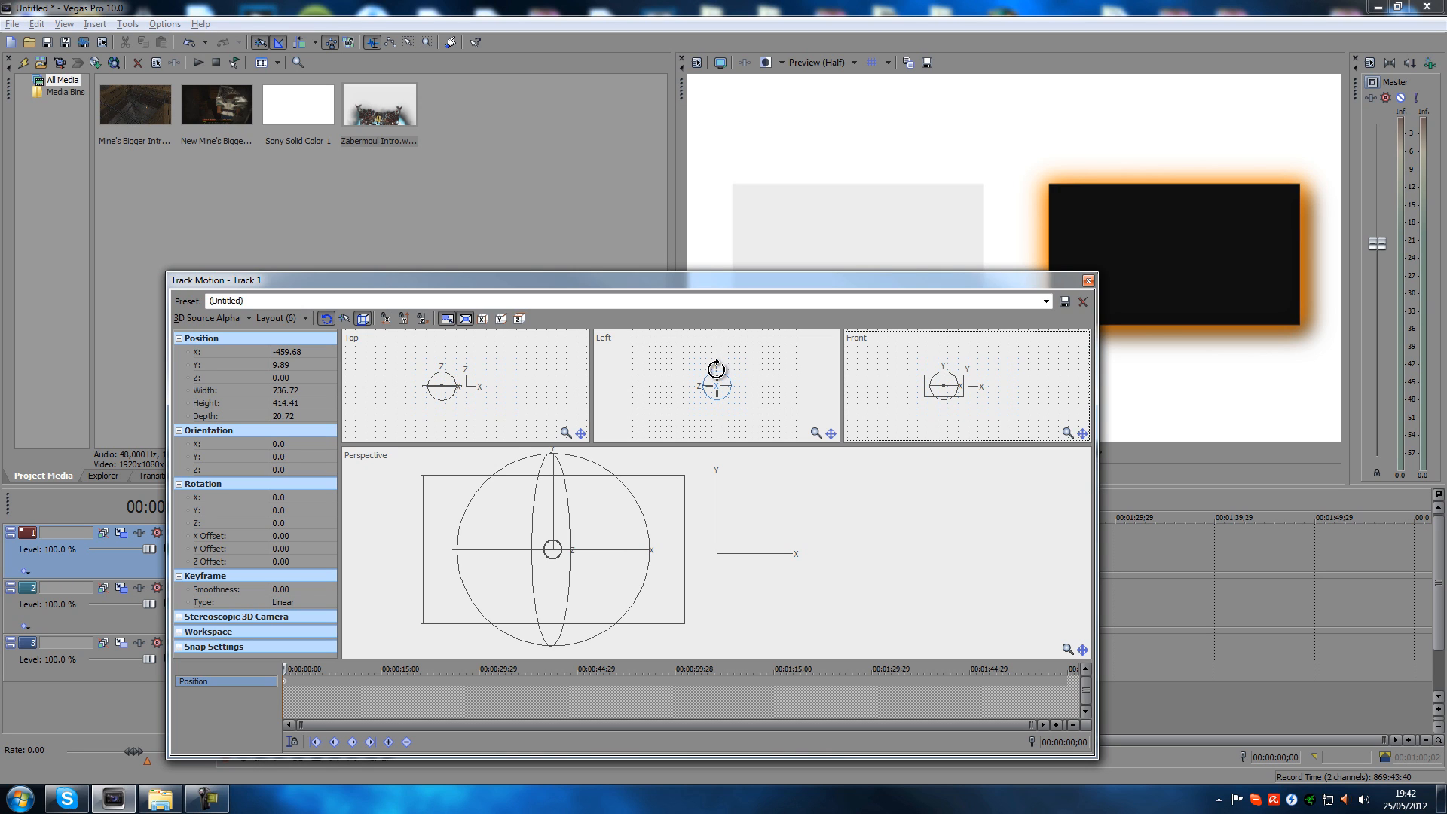
mouse_move(717, 368)
left_mouse_down()
mouse_move(736, 375)
mouse_move(713, 371)
left_mouse_up()
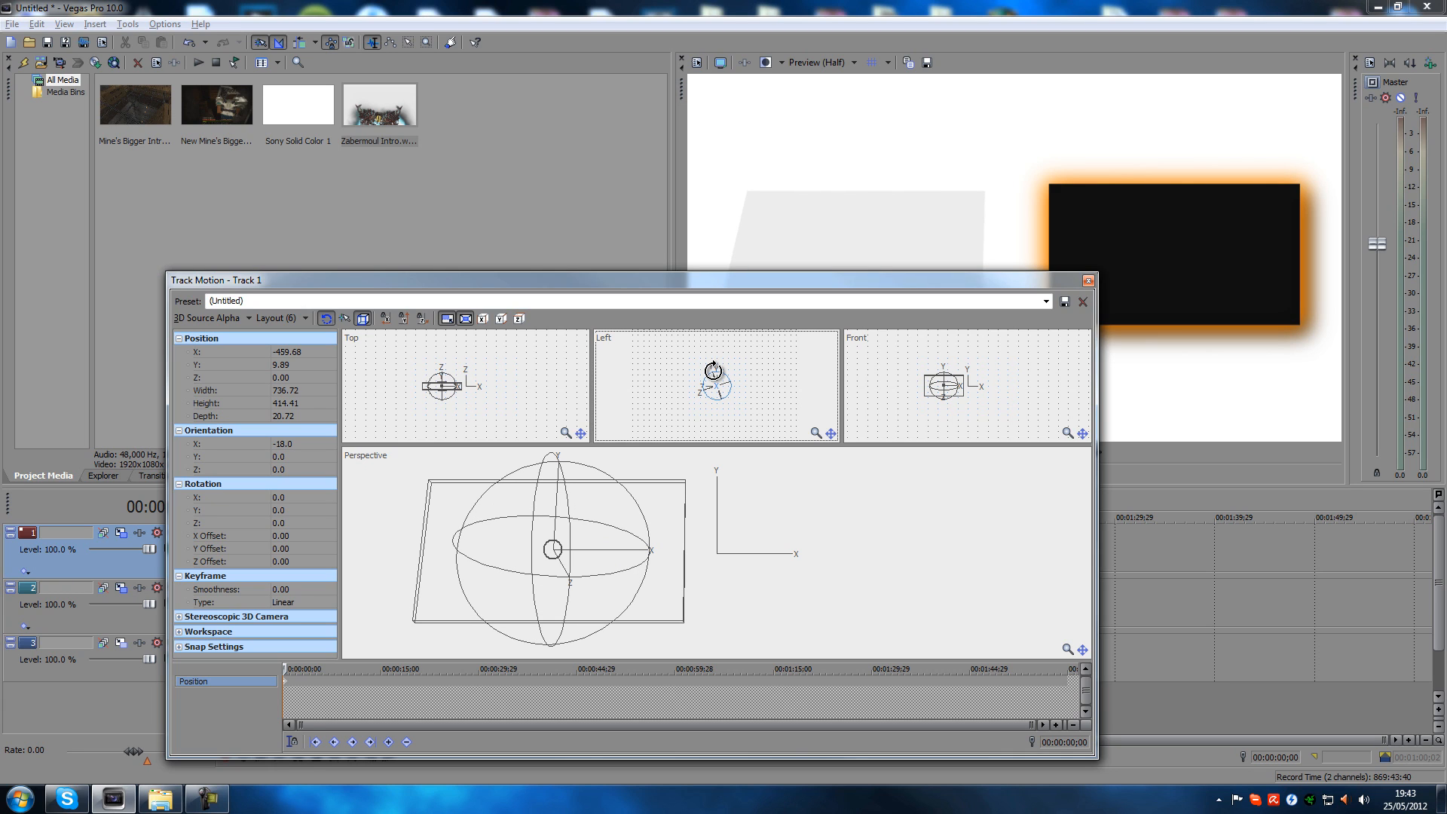
key("ctrl+z")
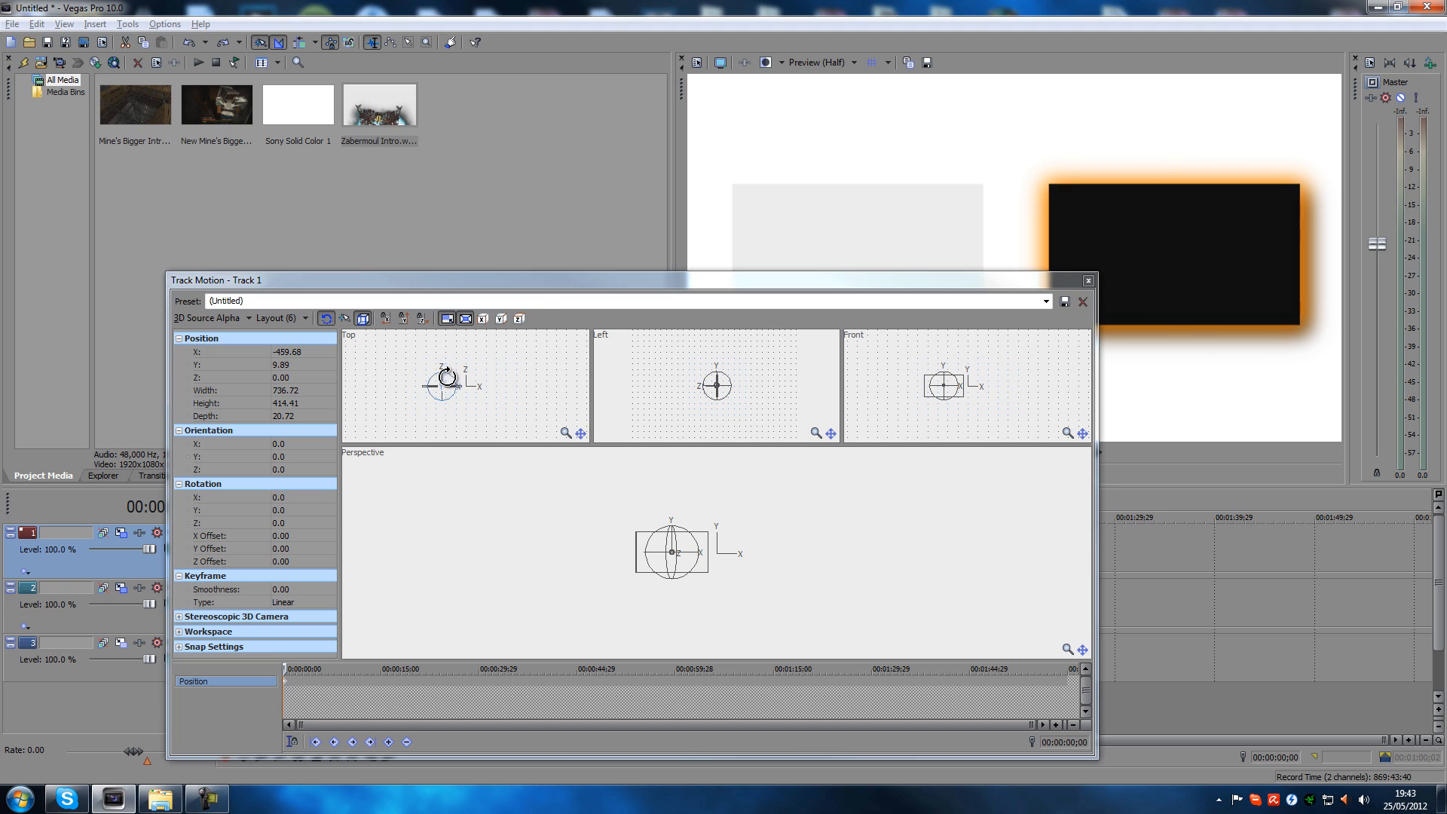
Turn track 1's picture about its vertical axis and set the Y orientation to exactly 20 in Track Motion
left_click_drag(455, 379, 464, 366)
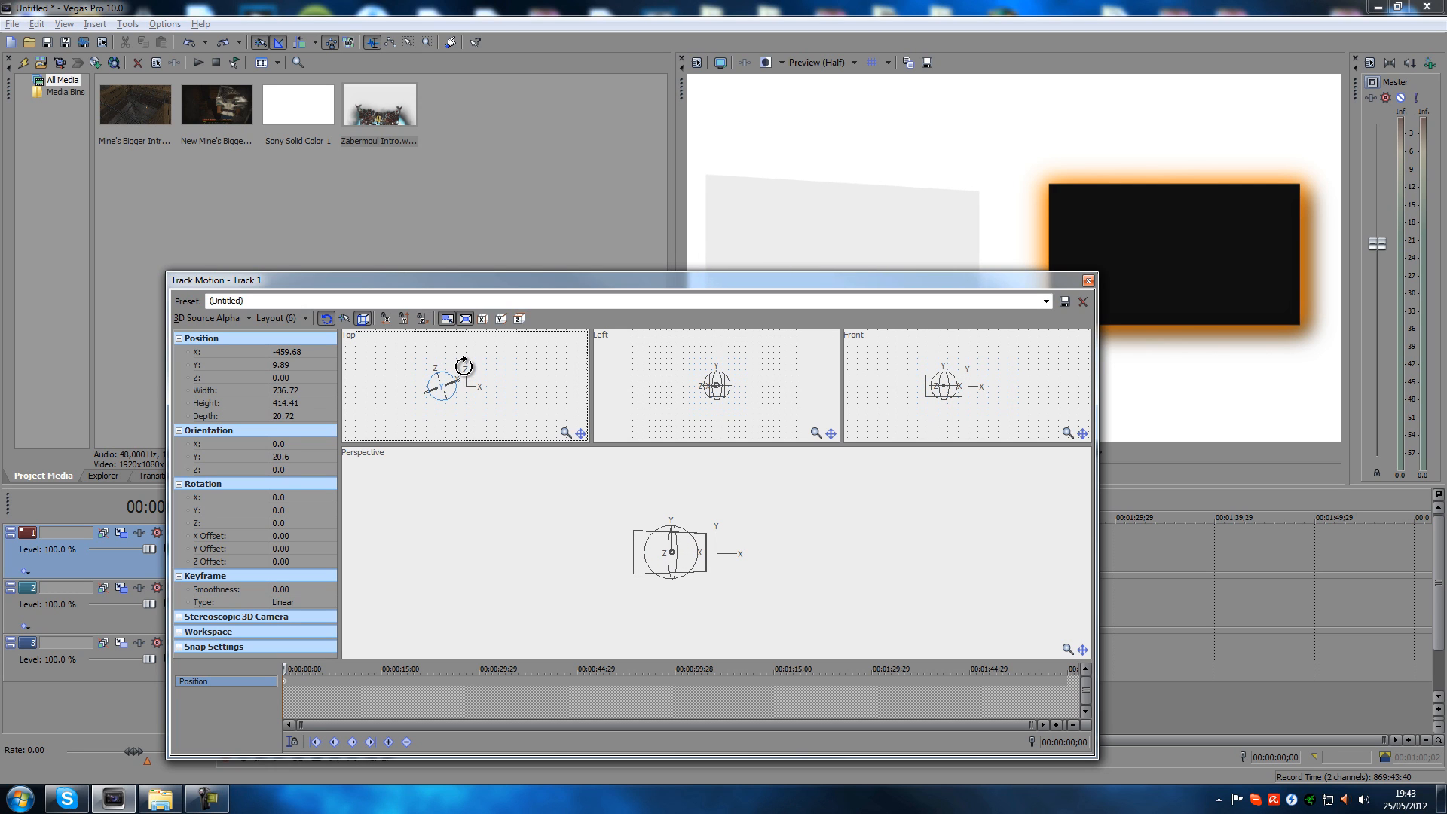
left_click(300, 457)
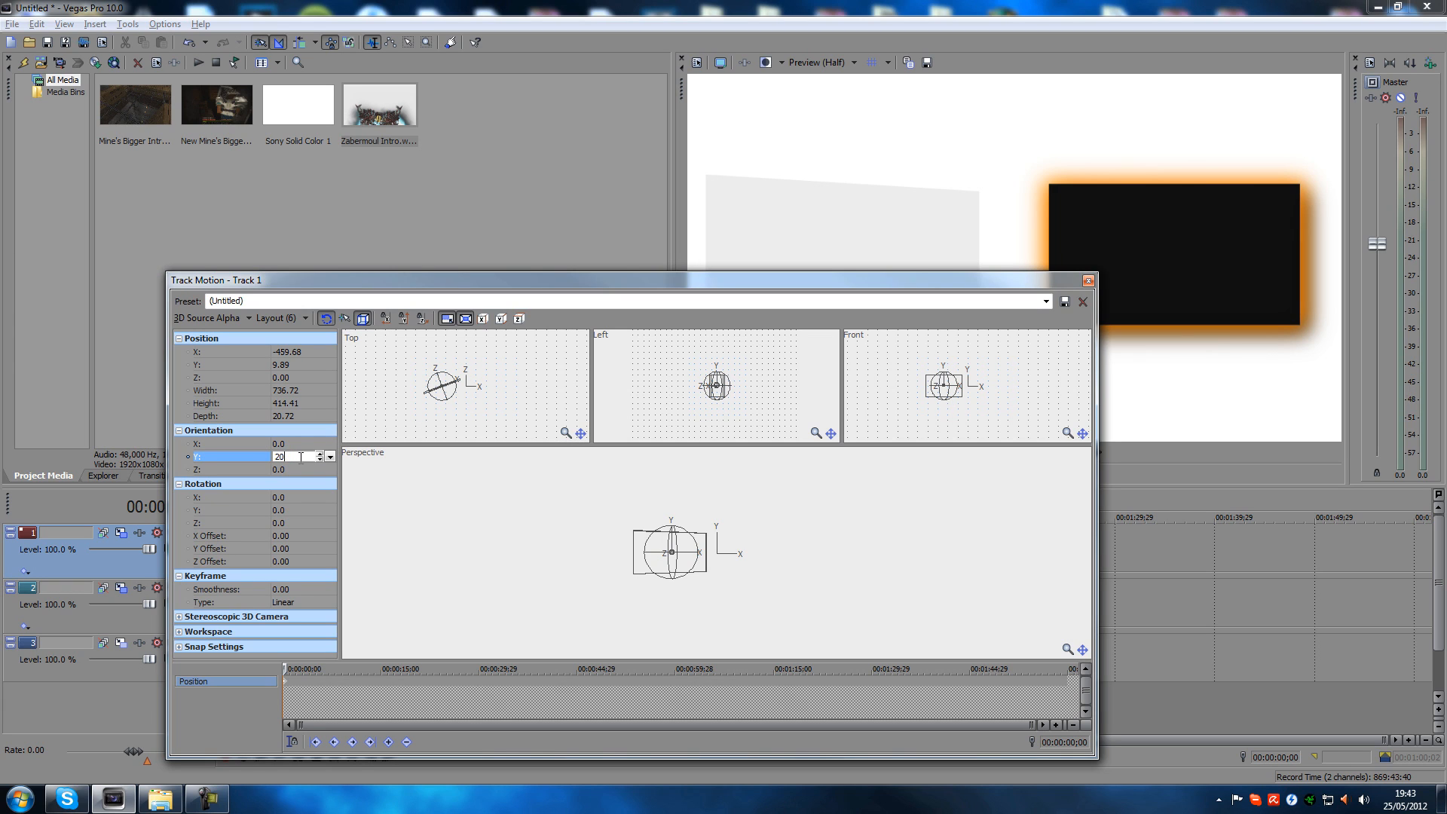
type("20")
key("Return")
left_click(300, 457)
left_click(1088, 281)
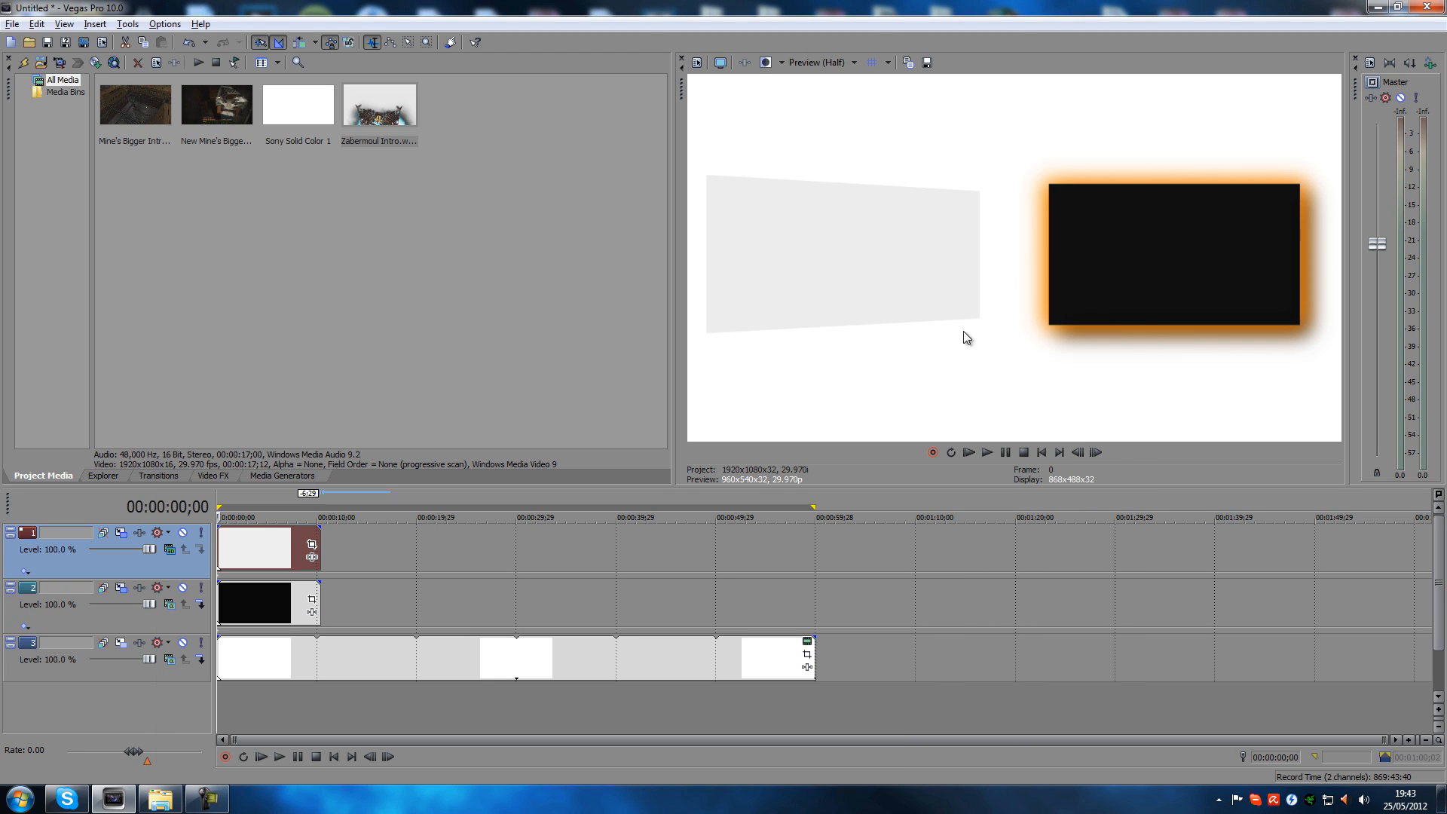
Convert track 2's compositing mode to 3D Source Alpha, accepting the loss of its shadow and glow keyframes
left_click(170, 604)
left_click(224, 366)
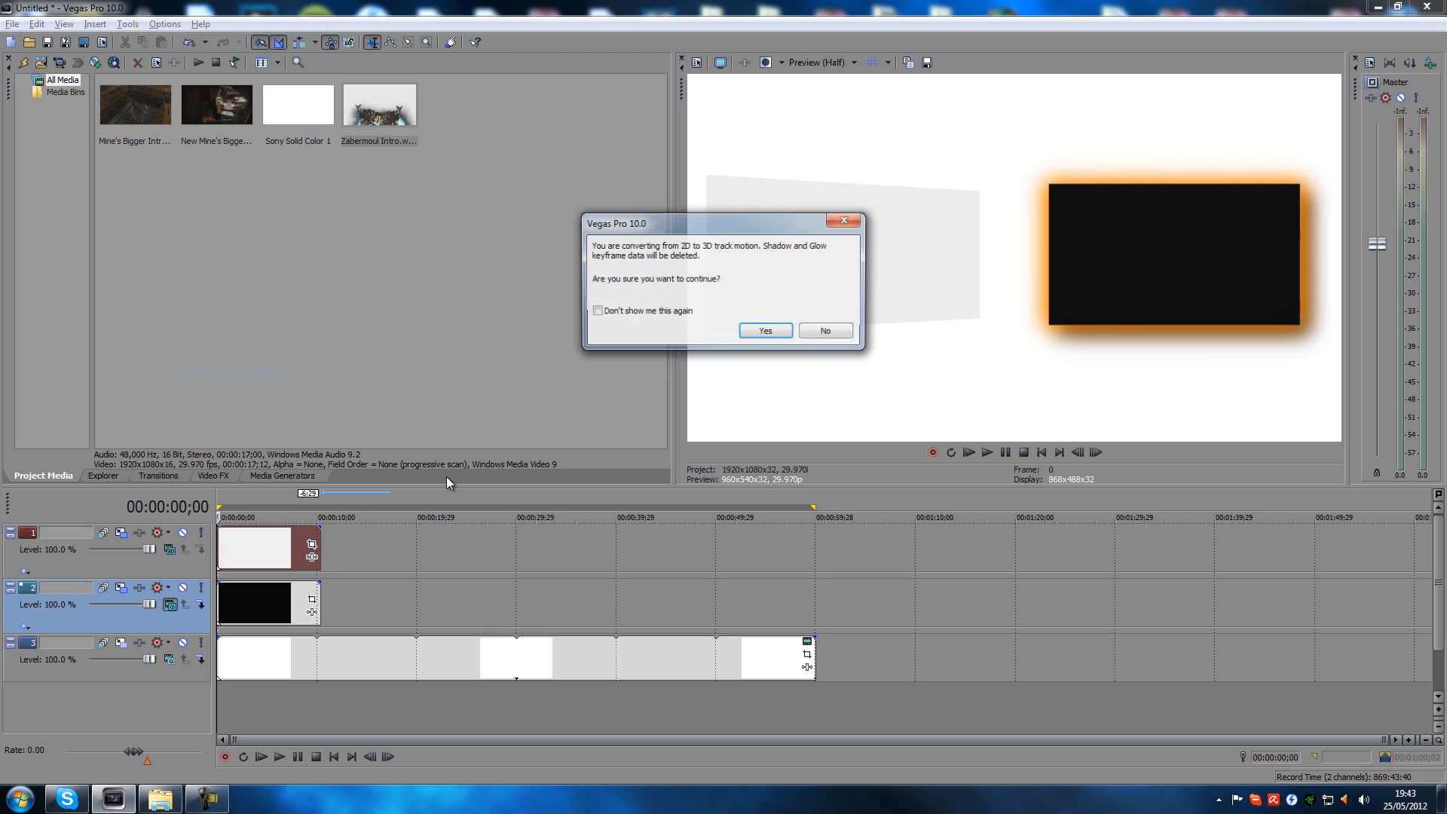
left_click(765, 330)
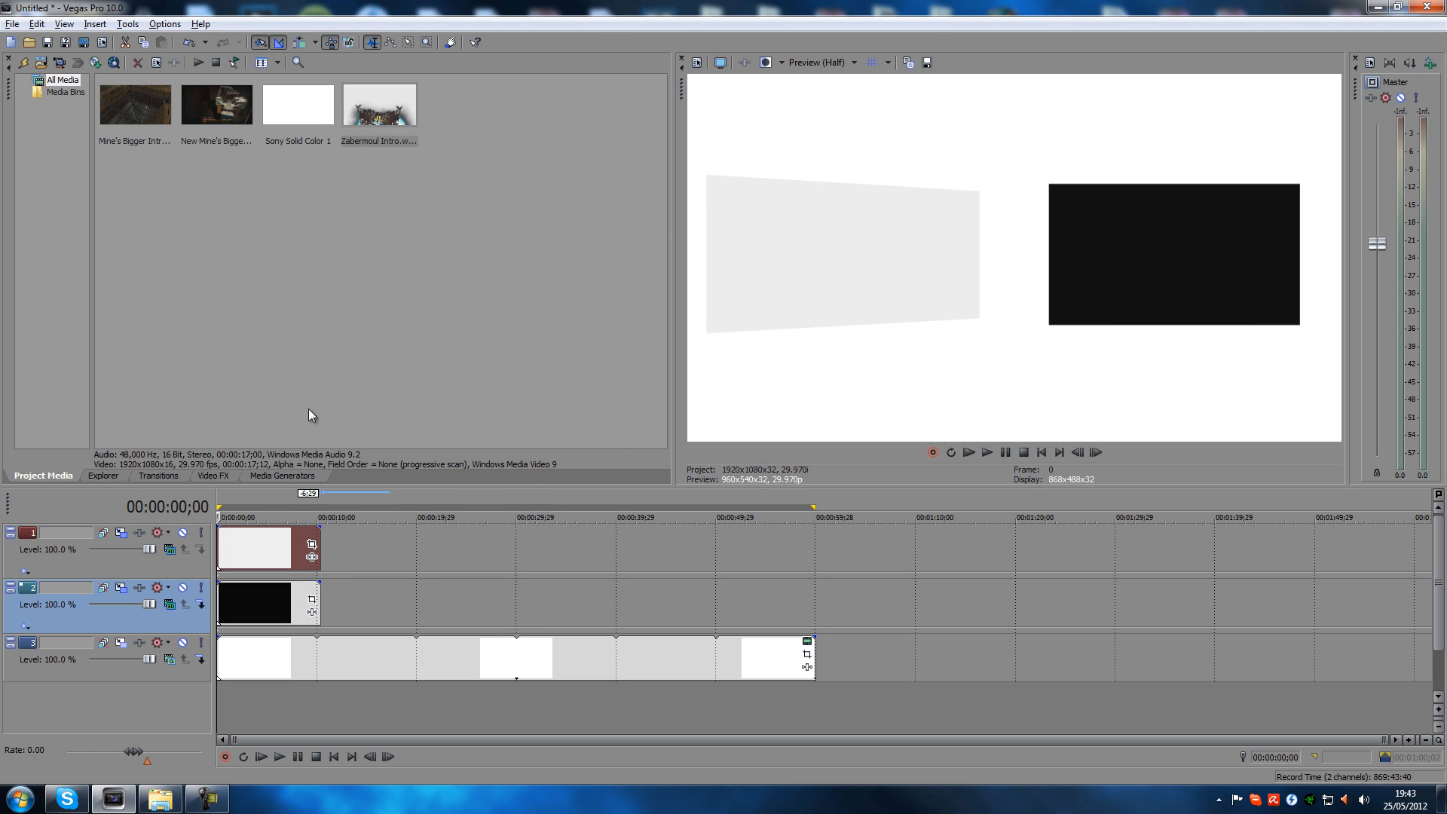
Turn track 2's picture to a Y orientation of -20 in its Track Motion, and play back the layout
left_click(120, 587)
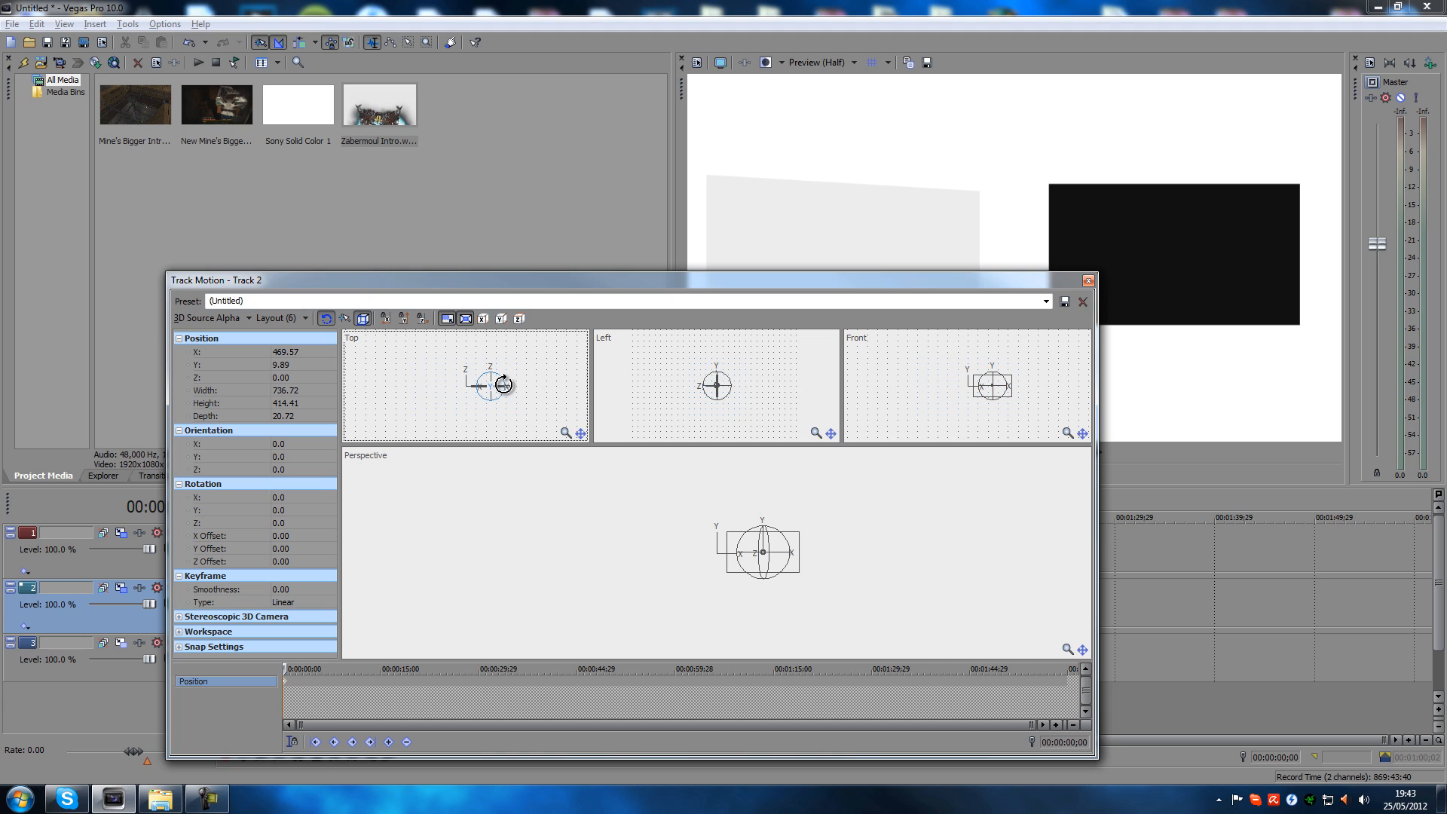
mouse_move(504, 384)
left_mouse_down()
mouse_move(515, 399)
mouse_move(497, 393)
left_mouse_up()
left_click(283, 456)
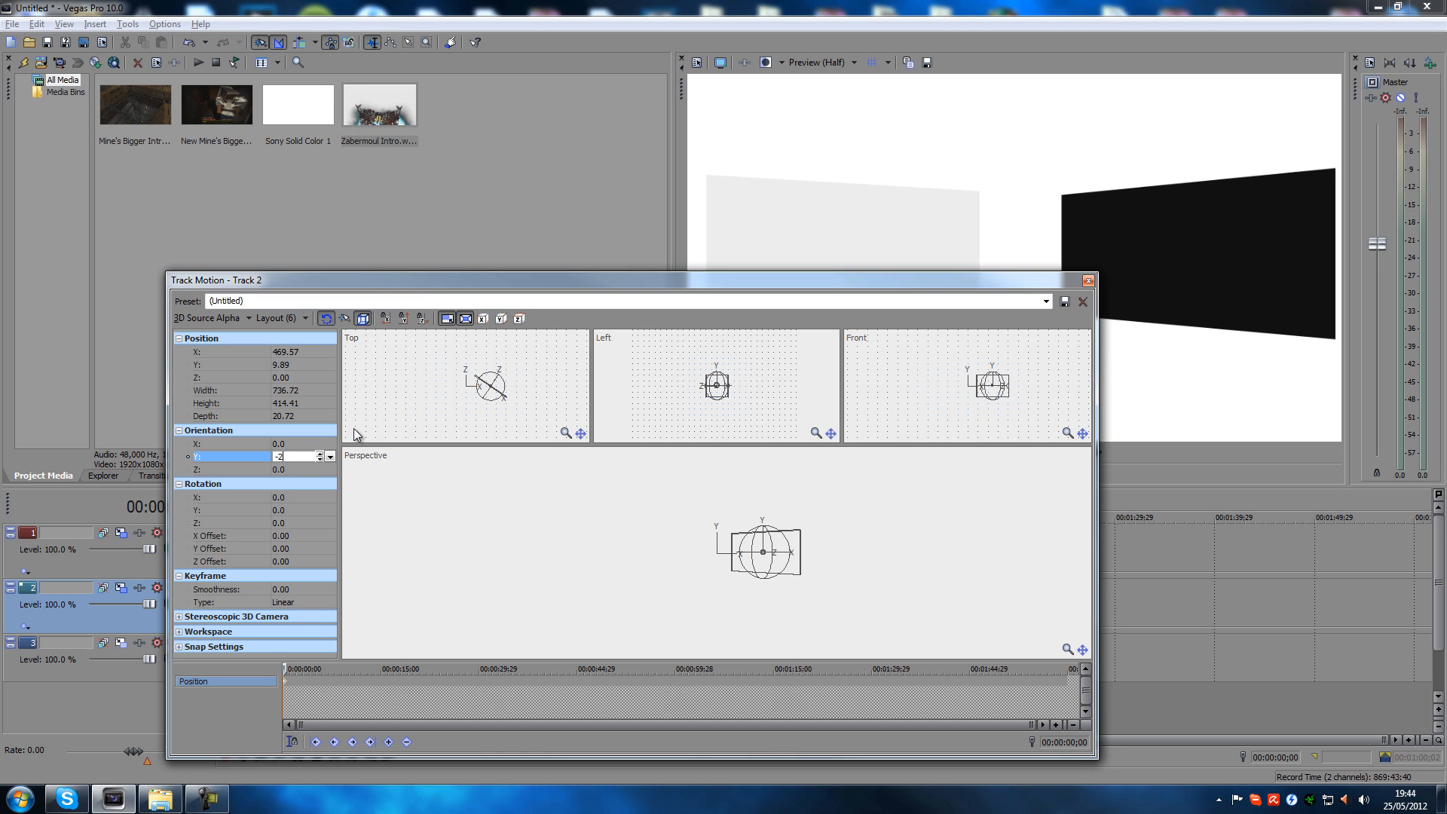
key("Return")
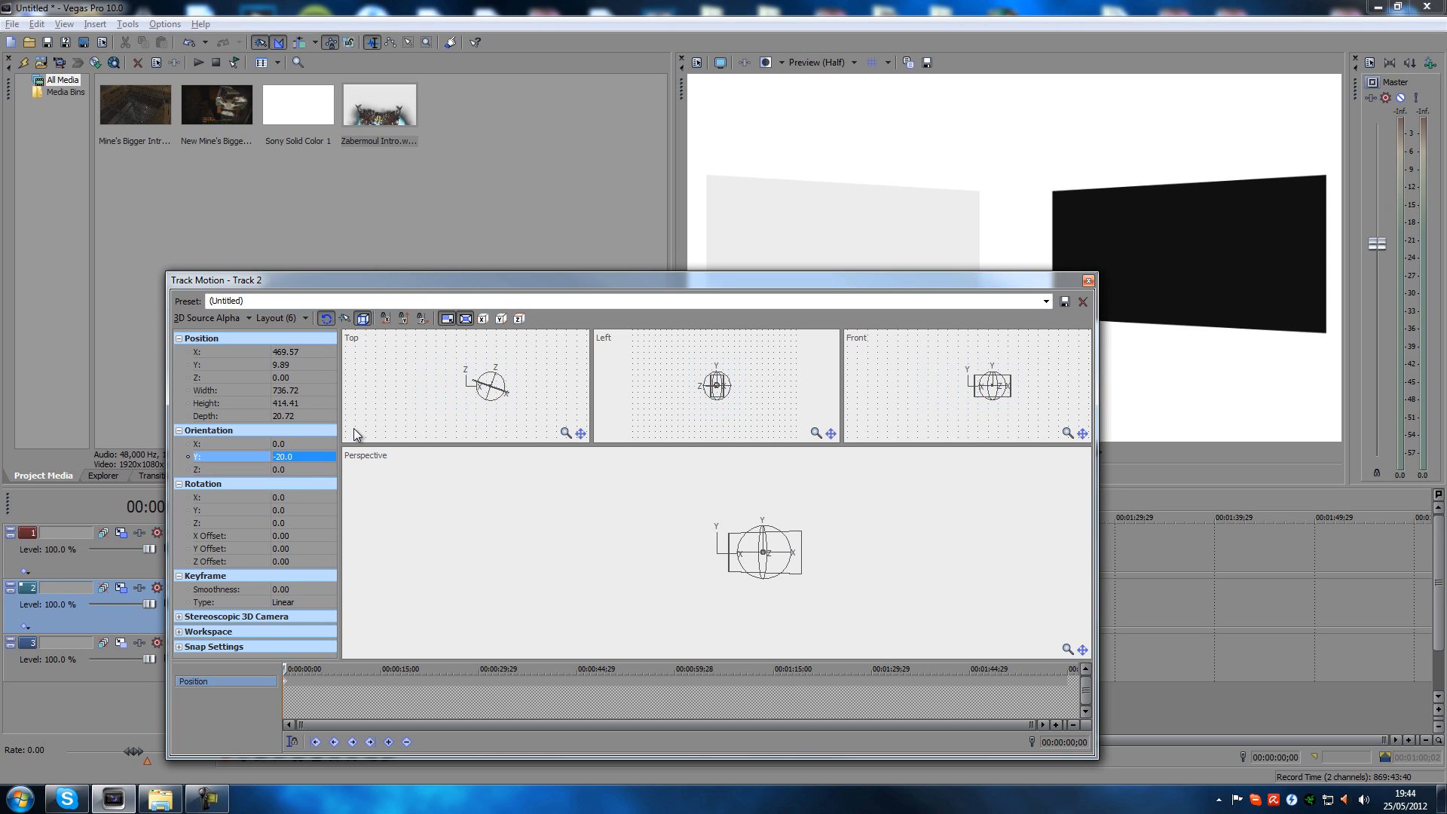
left_click(1088, 281)
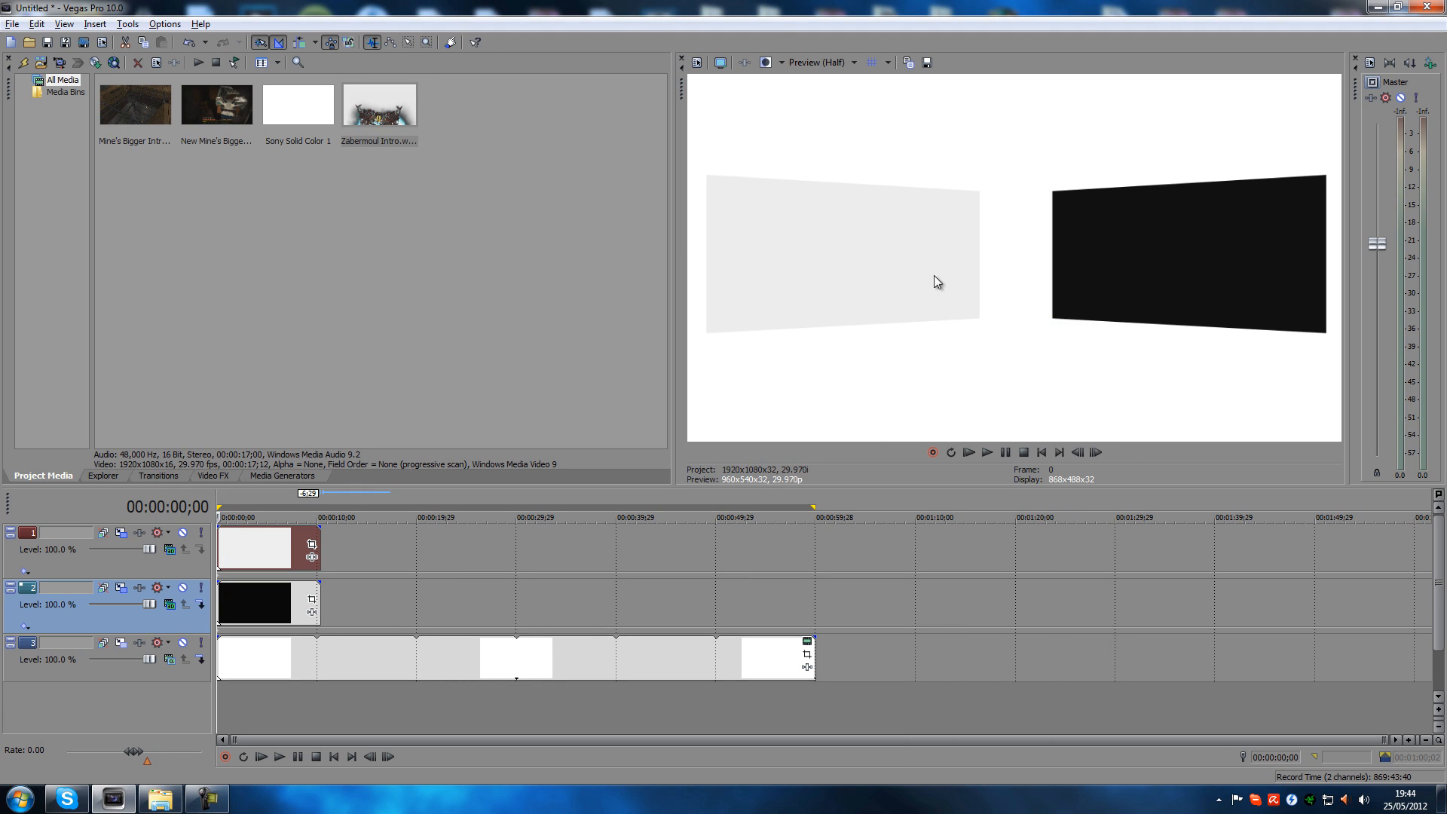
left_click(278, 756)
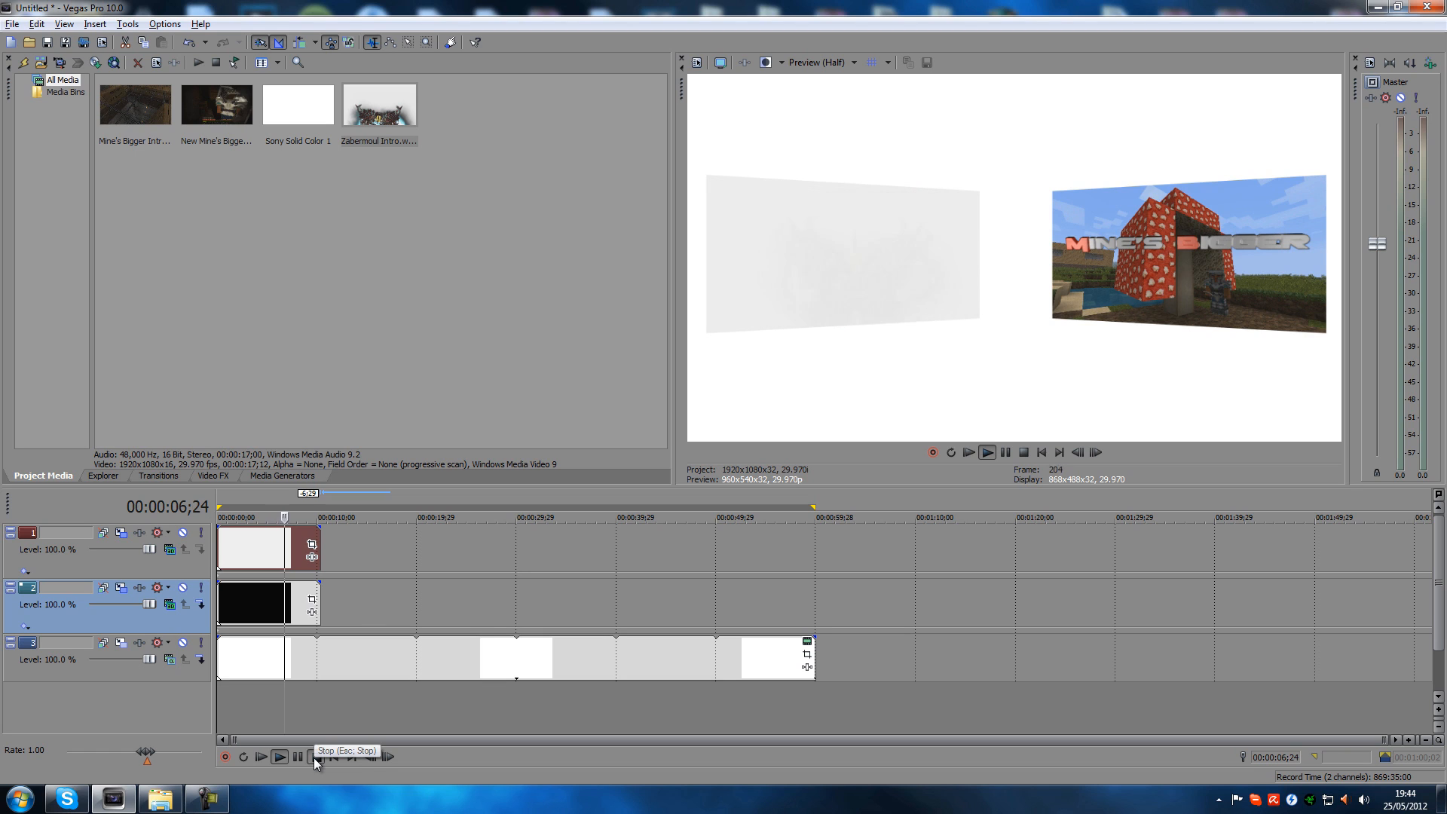
left_click(313, 757)
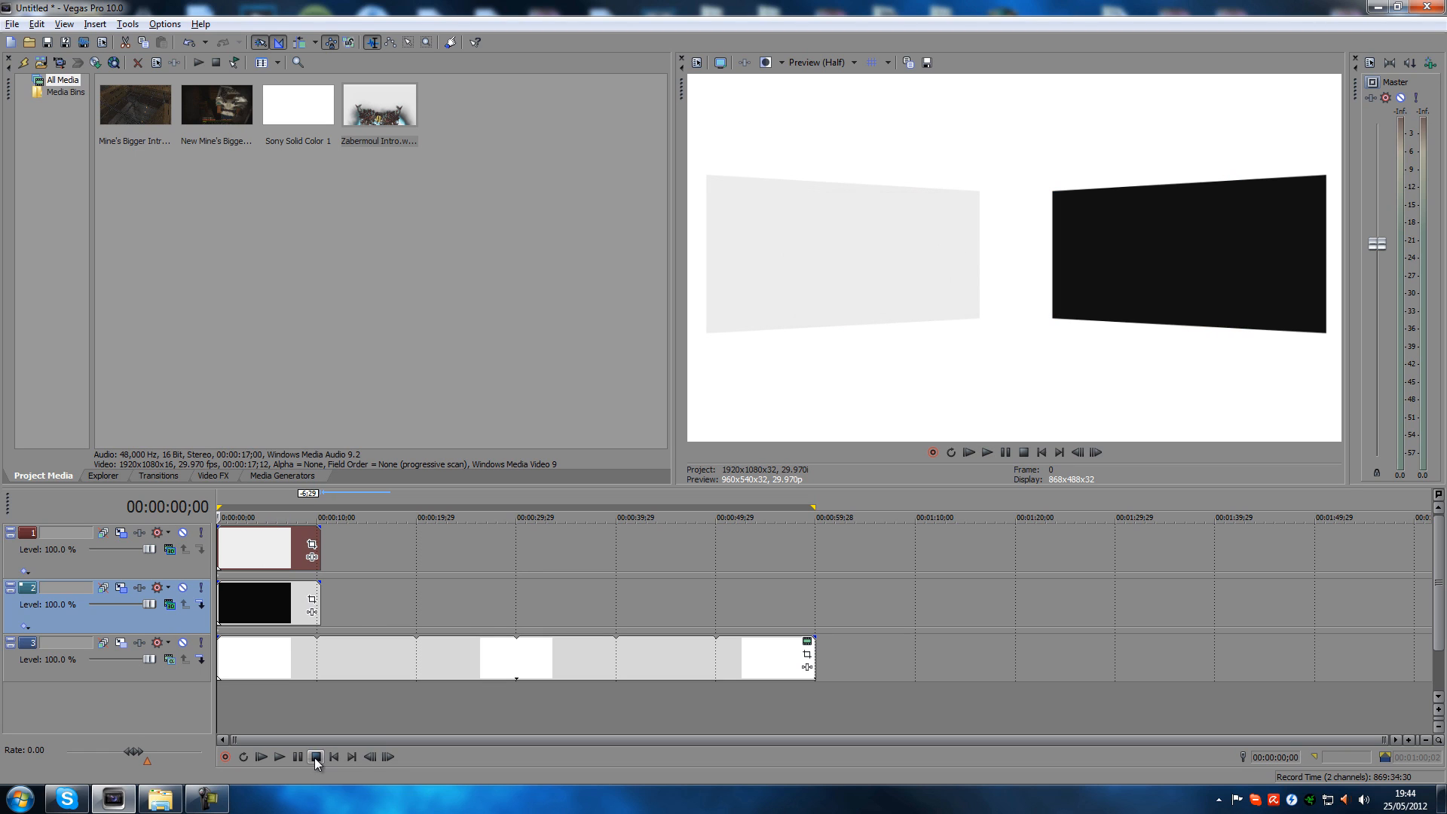
Examine the keyframe timeline and the Stereoscopic 3D Camera, Workspace and Snap Settings options in track 2's Track Motion
left_click(125, 589)
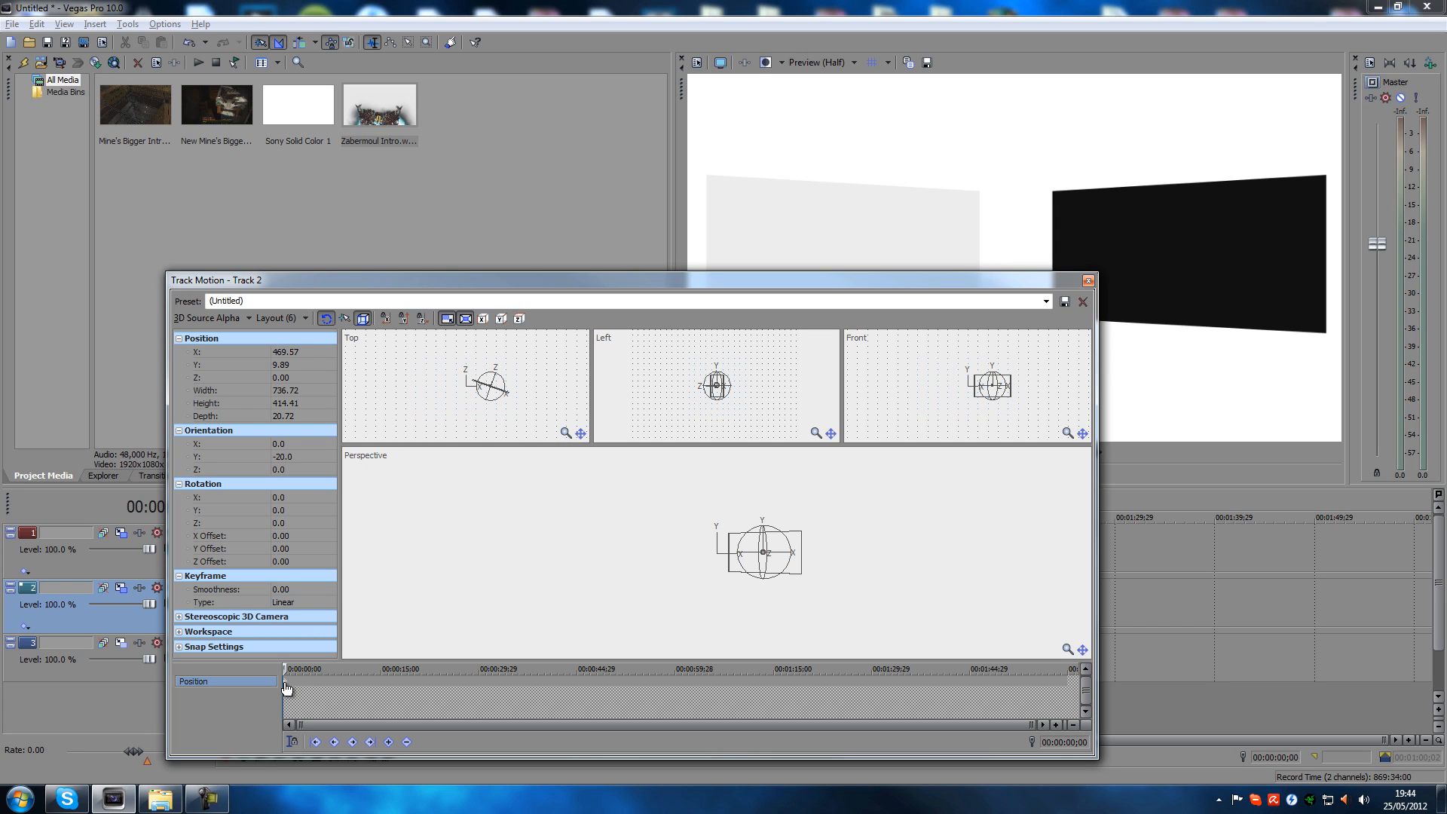
mouse_move(284, 668)
left_mouse_down()
mouse_move(367, 668)
mouse_move(264, 669)
left_mouse_up()
left_click(180, 617)
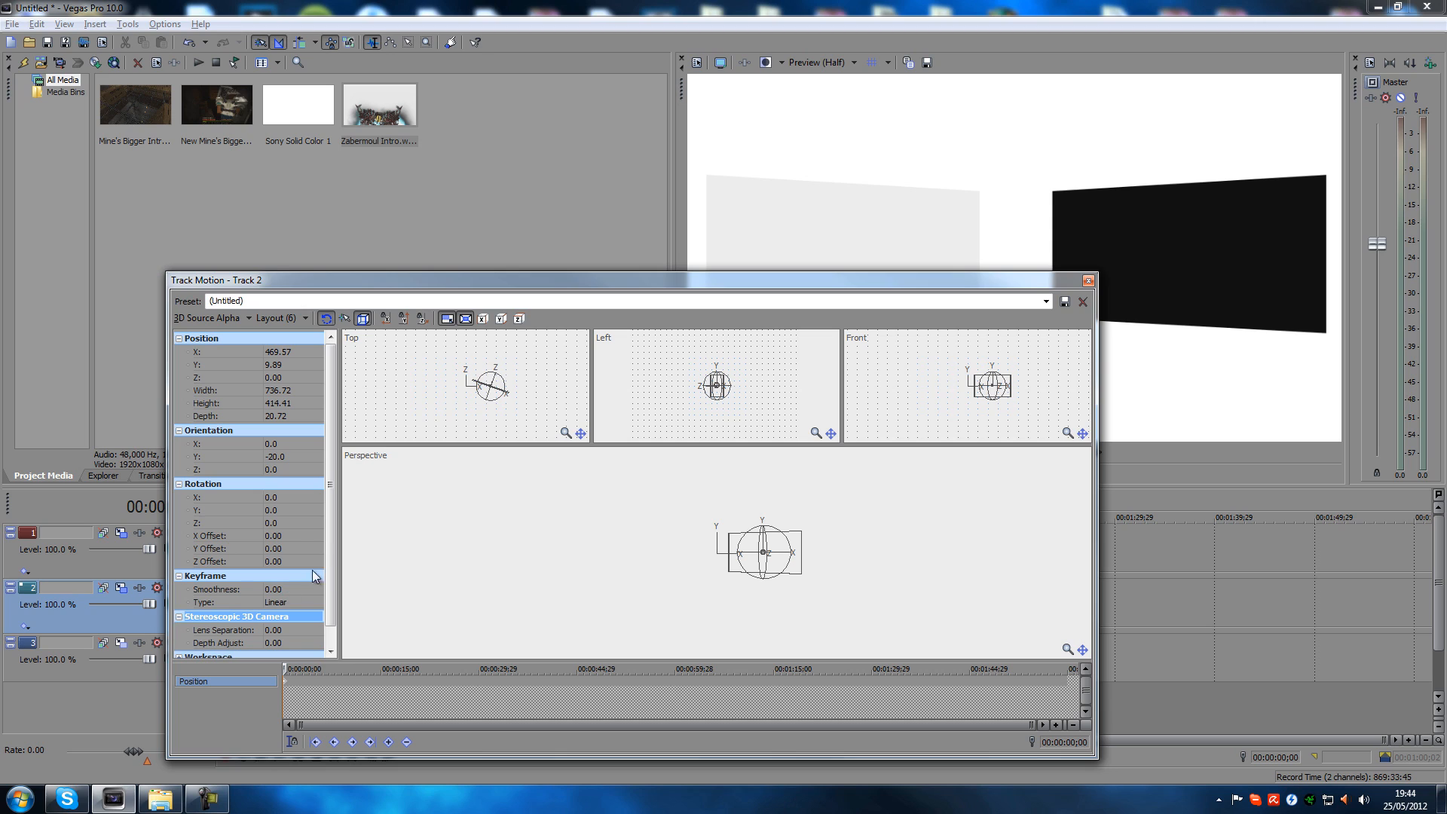
scroll(332, 517, "down", 1)
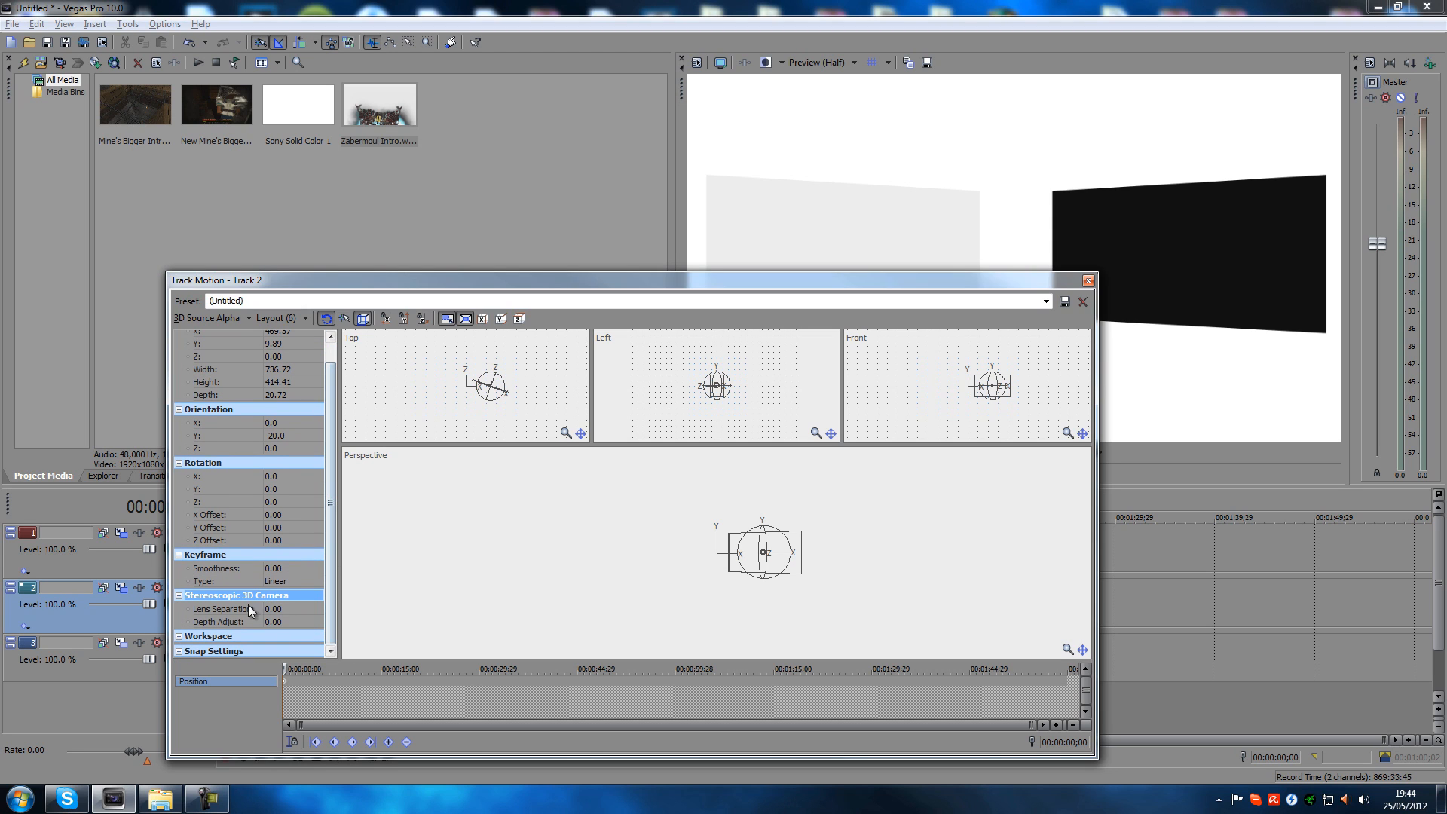
left_click(184, 636)
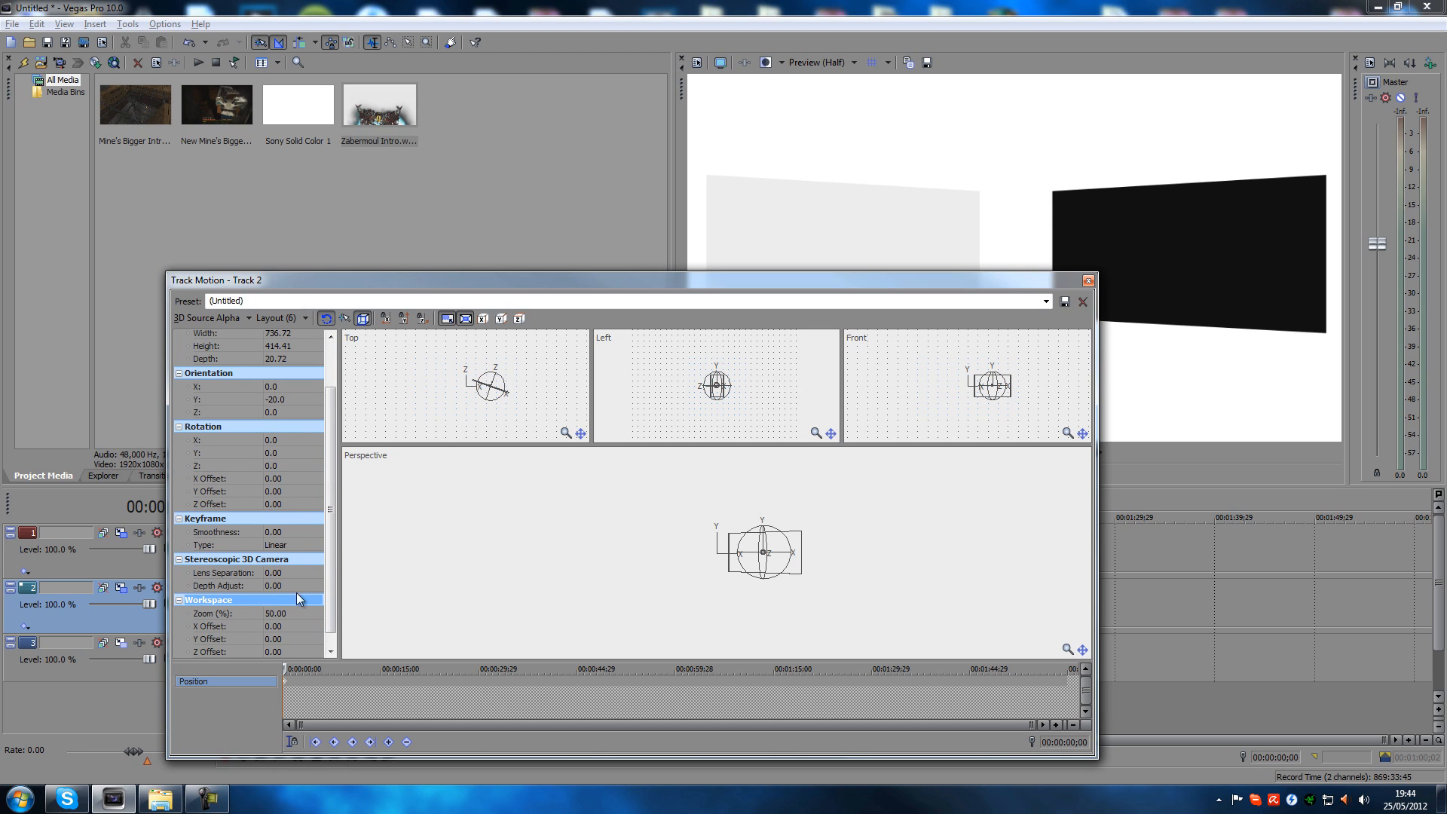
scroll(332, 530, "down", 1)
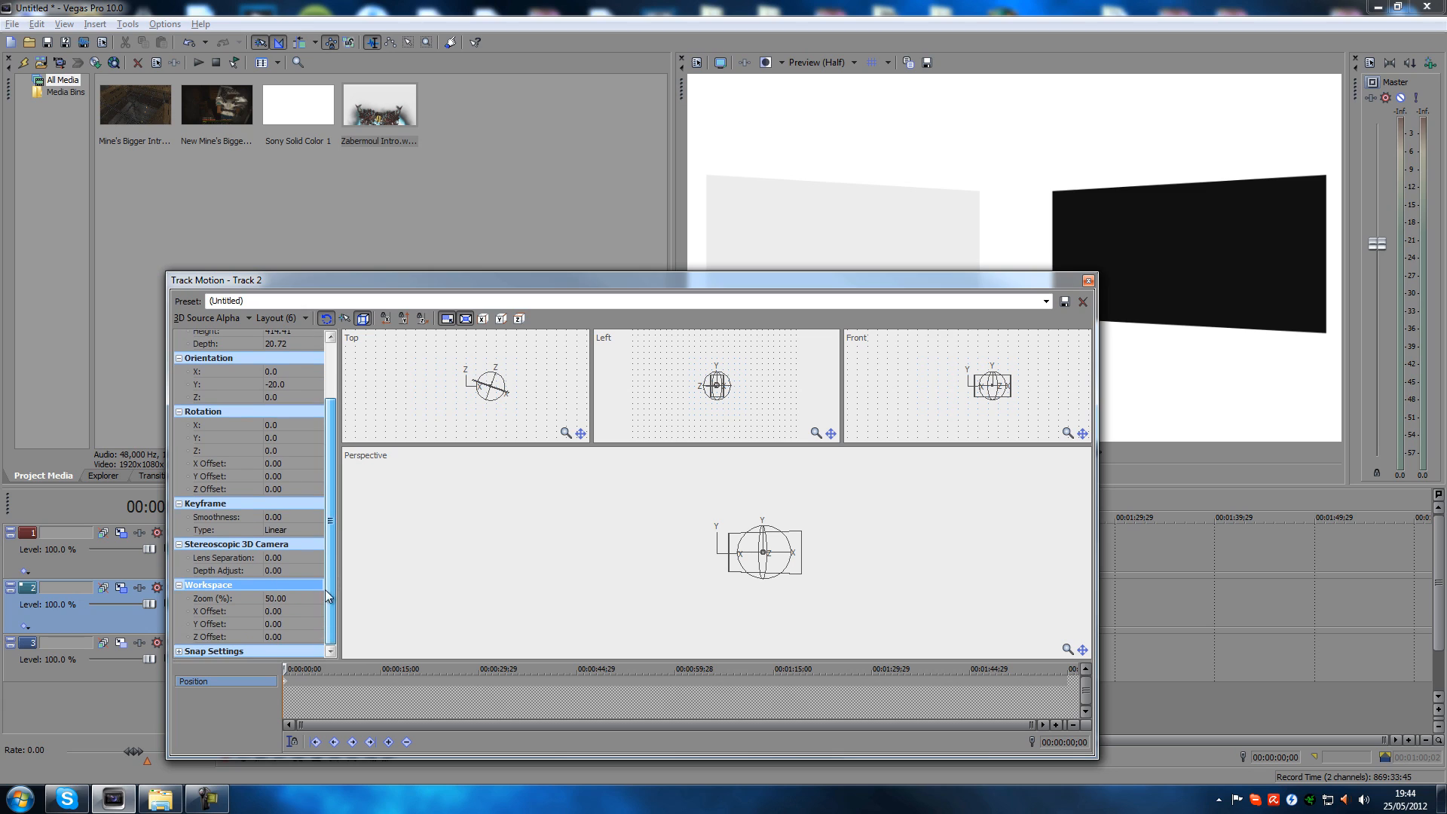
left_click(179, 652)
left_click(181, 652)
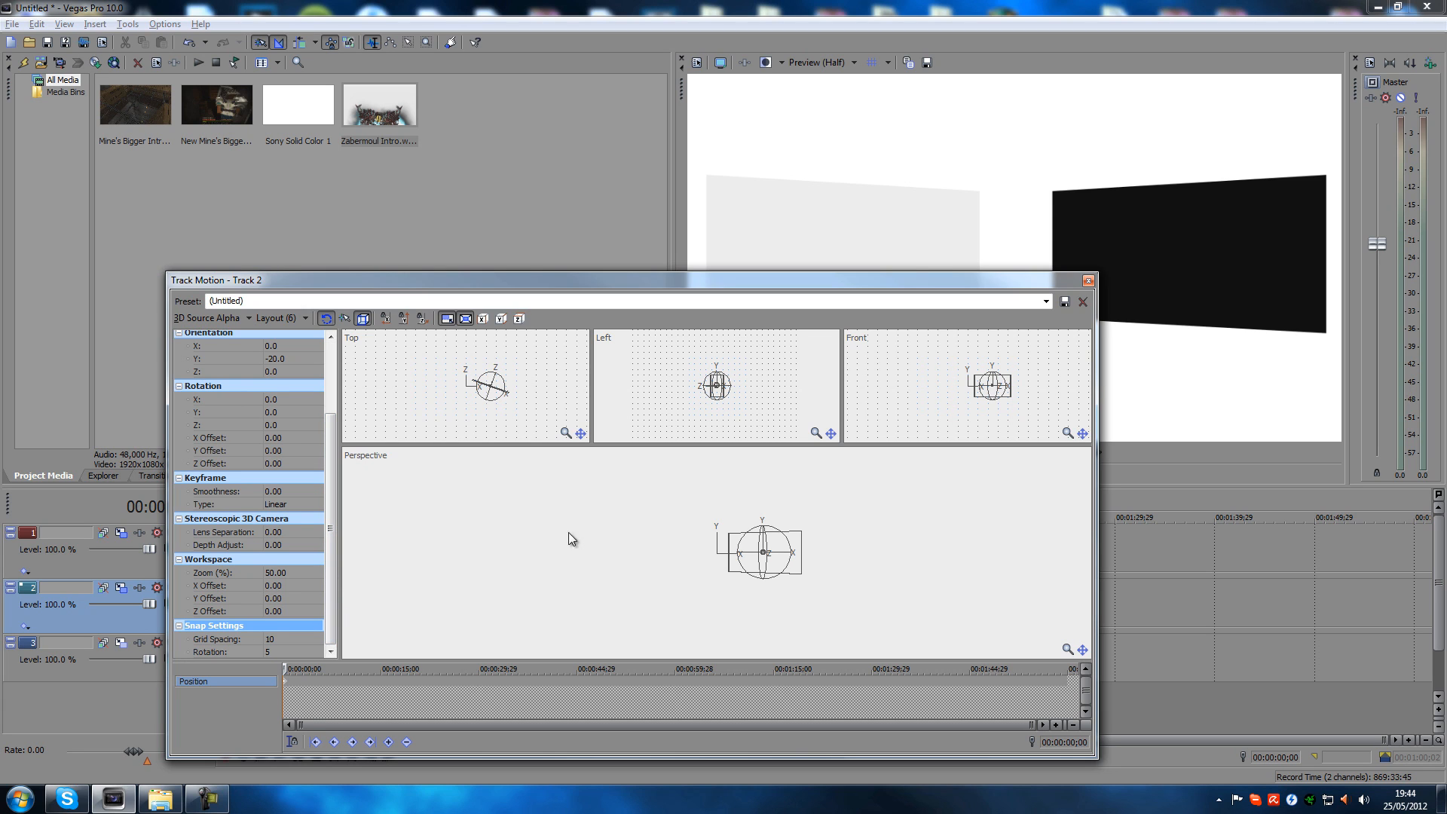
left_click(1089, 282)
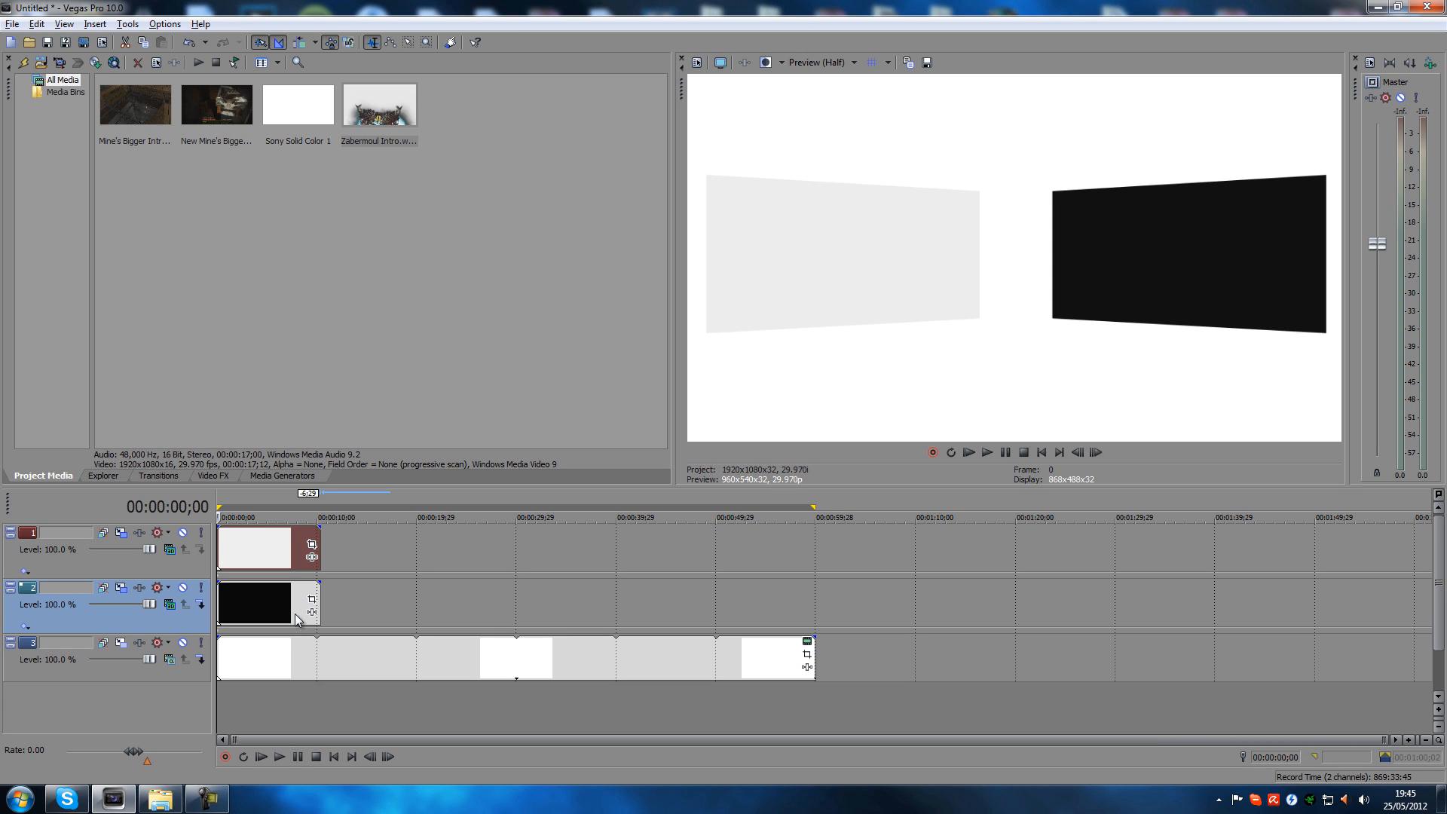
Insert two empty video tracks, placing one directly below the white picture's track and the other directly below the dark picture's track
key("ctrl+shift+q")
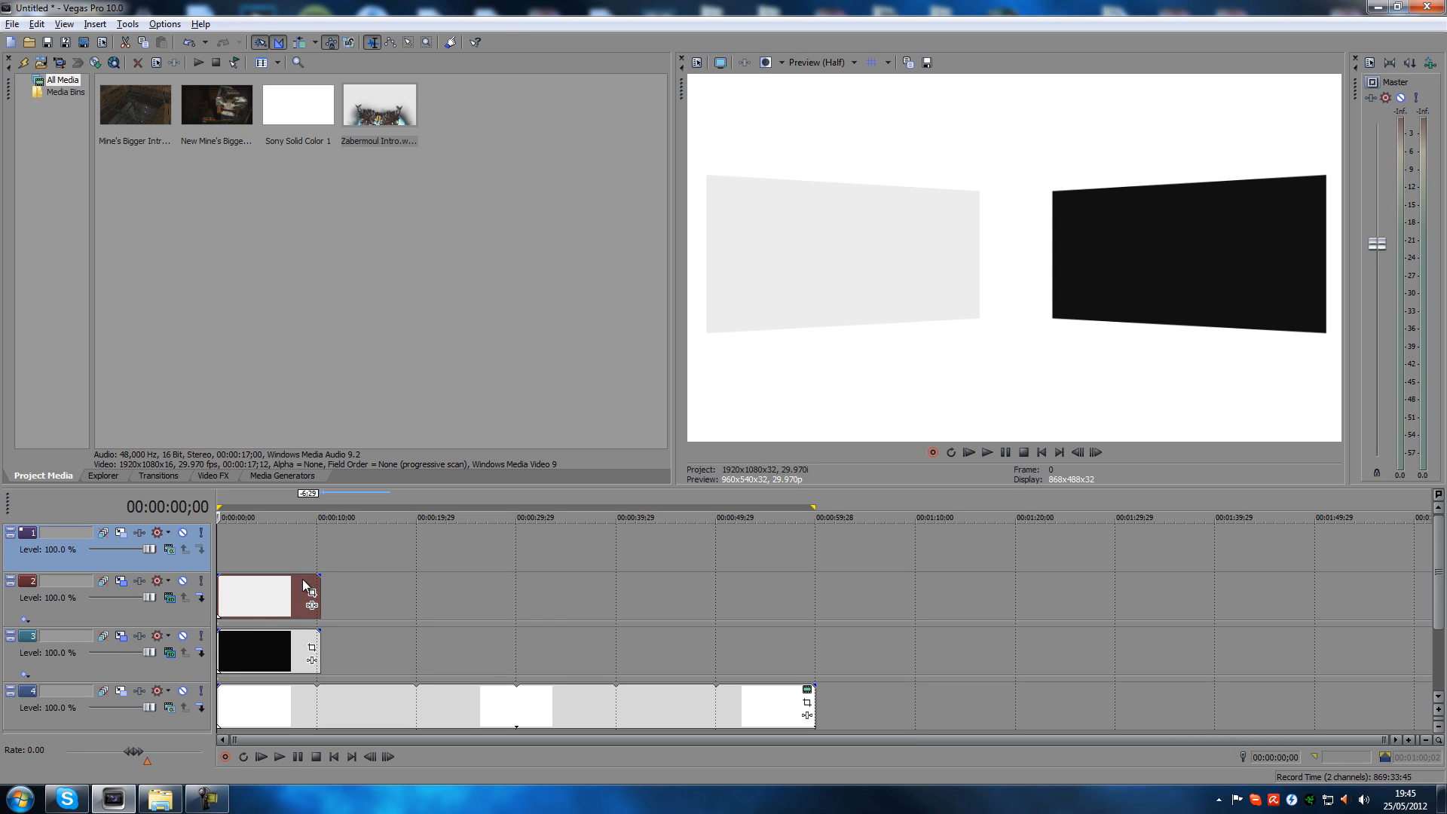
left_click_drag(128, 565, 134, 615)
key("ctrl+shift+q")
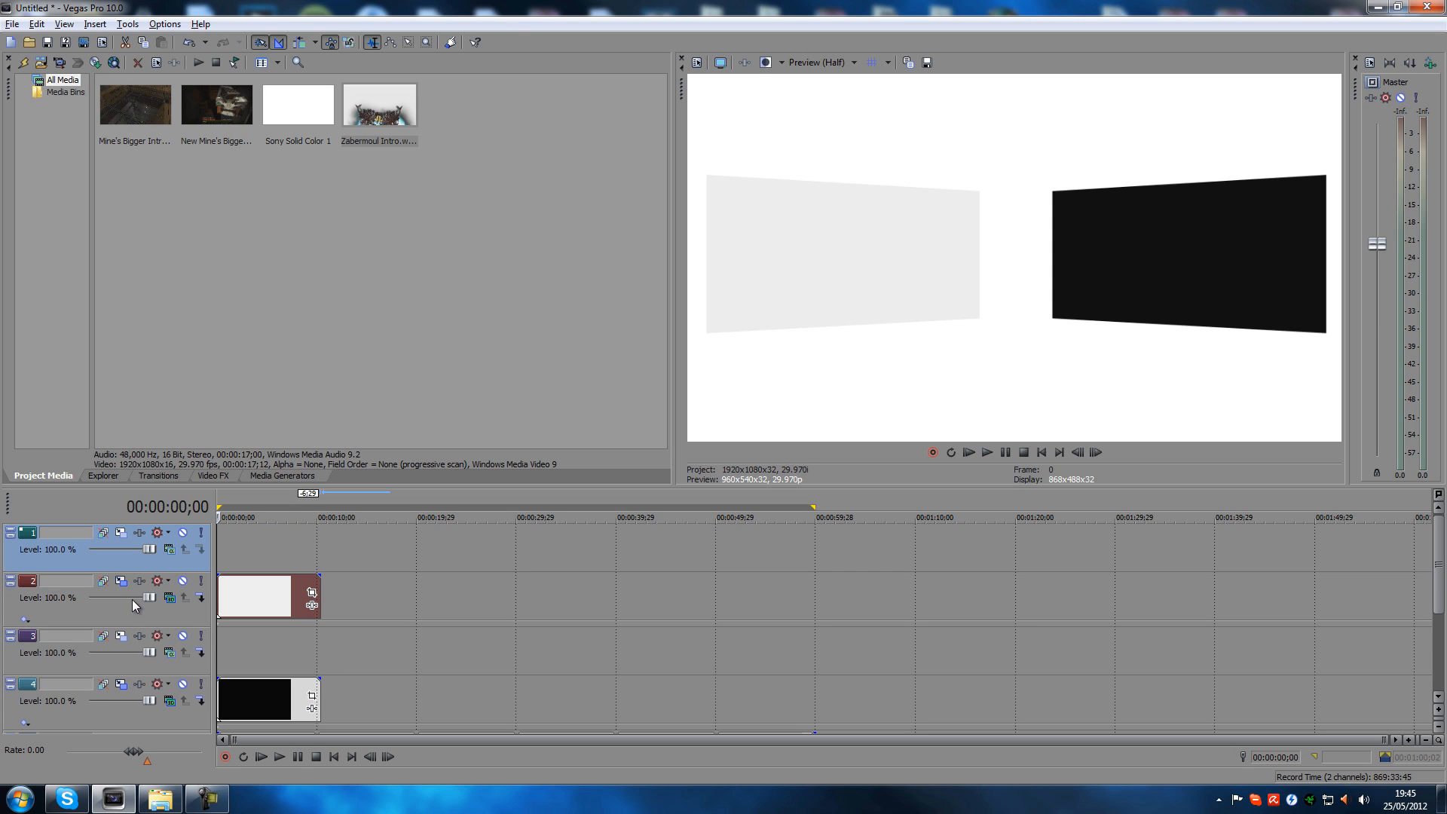
left_click_drag(90, 570, 112, 725)
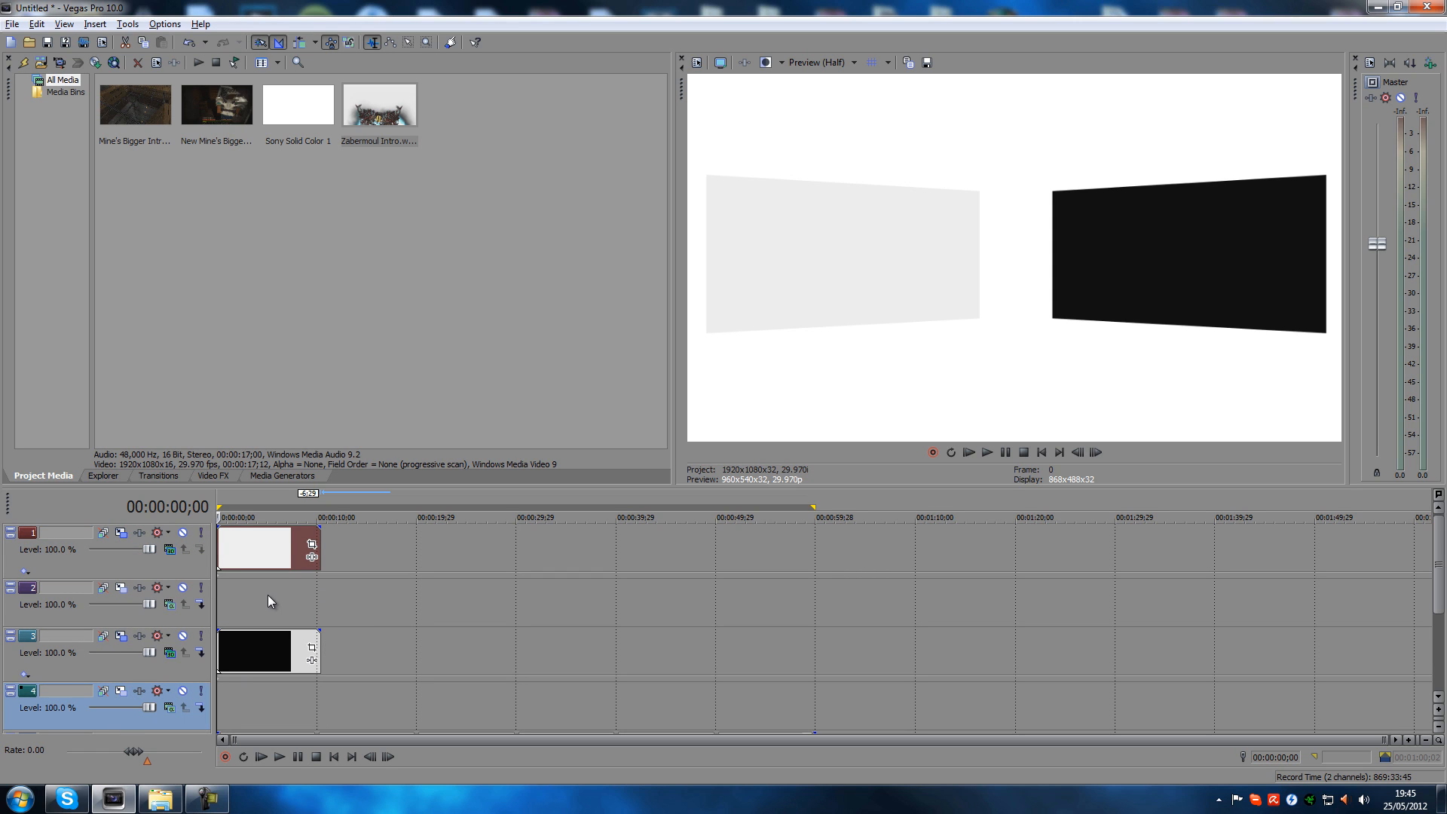
Add a Black solid color clip at the start of track 2 and extend it to the end of the picture clips
left_click(228, 477)
left_click(270, 476)
left_click_drag(237, 106, 224, 605)
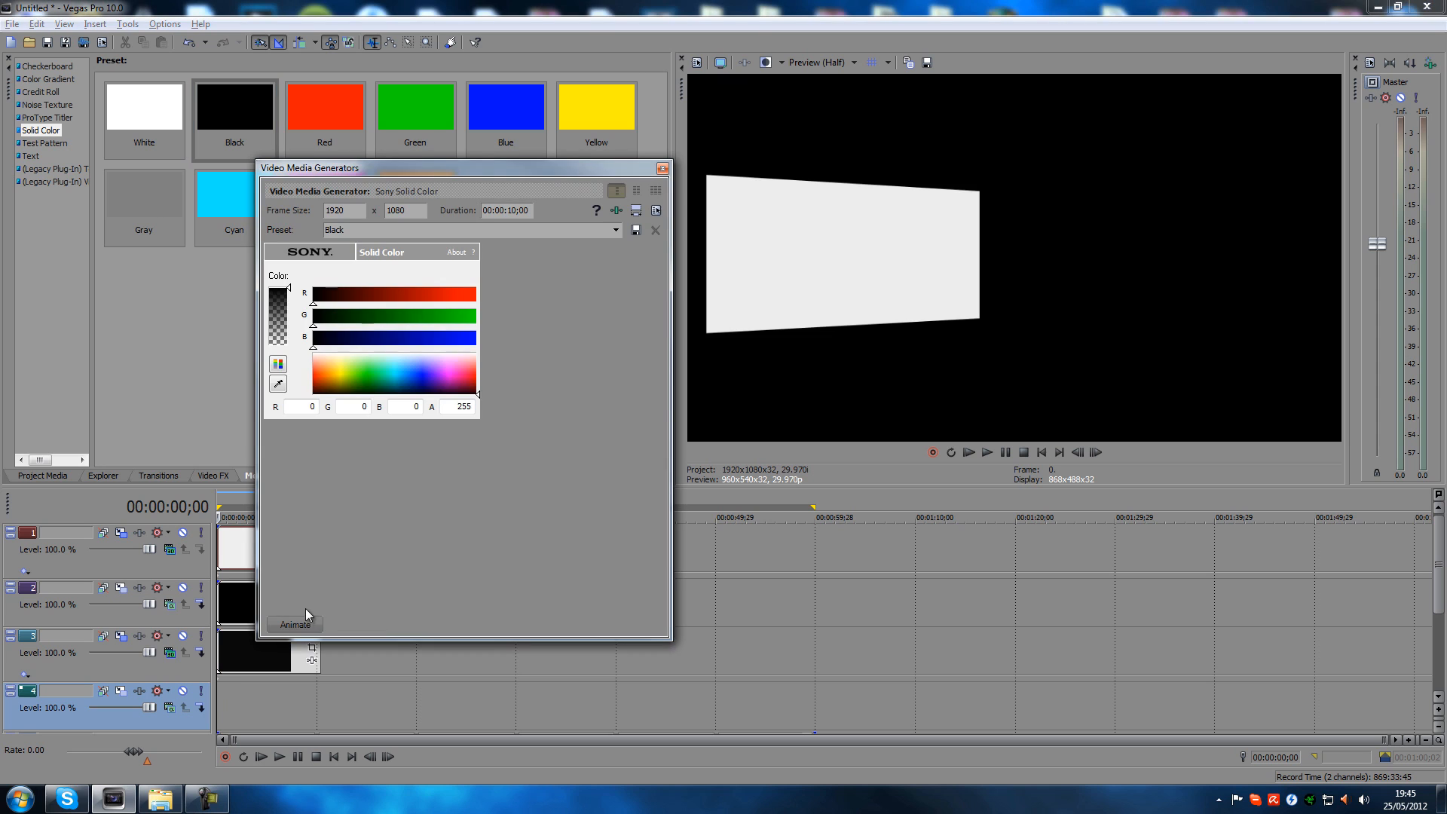
left_click(663, 169)
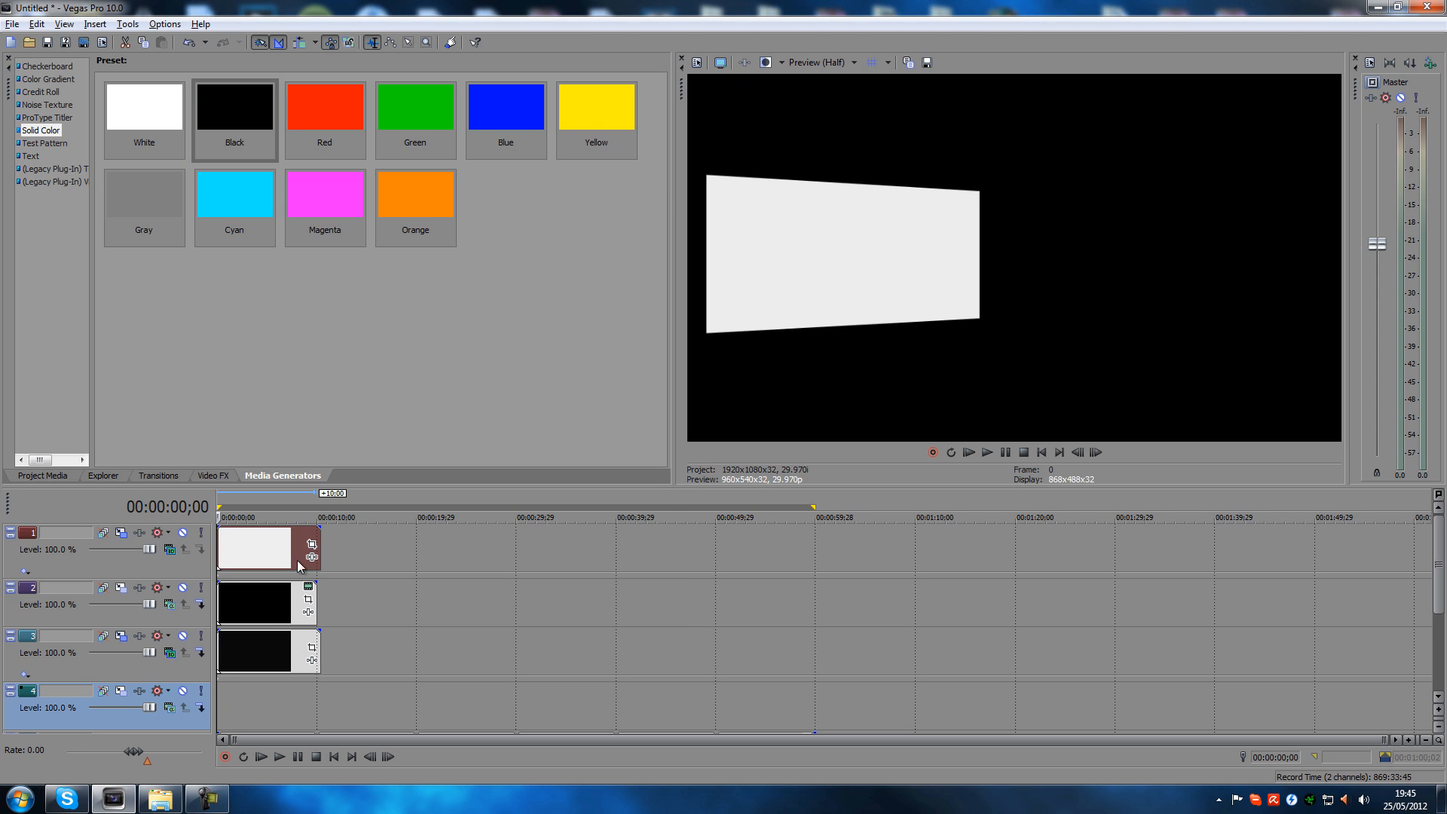
left_click(313, 612)
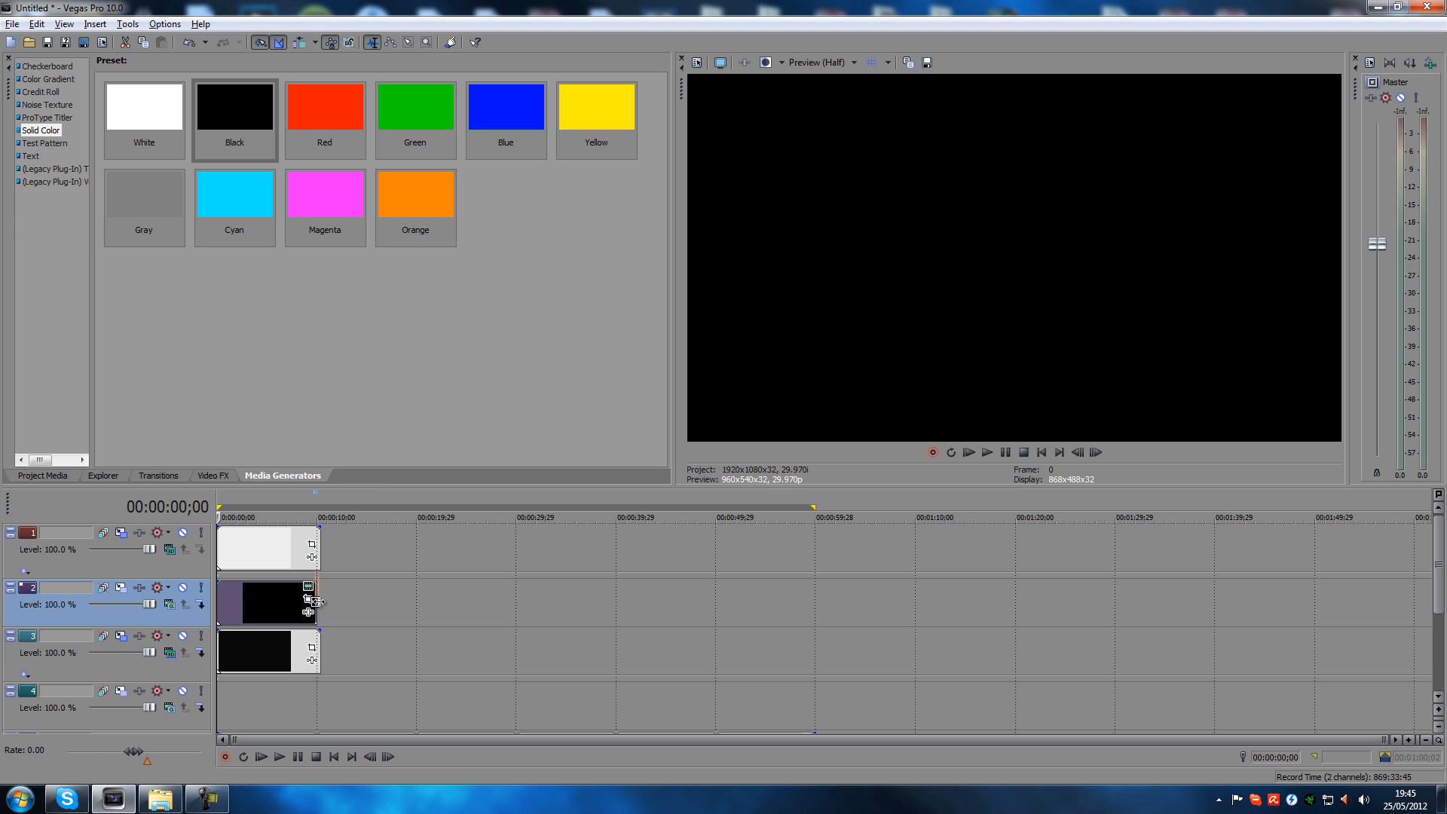
scroll(314, 600, "up", 5)
left_click_drag(1050, 602, 1089, 605)
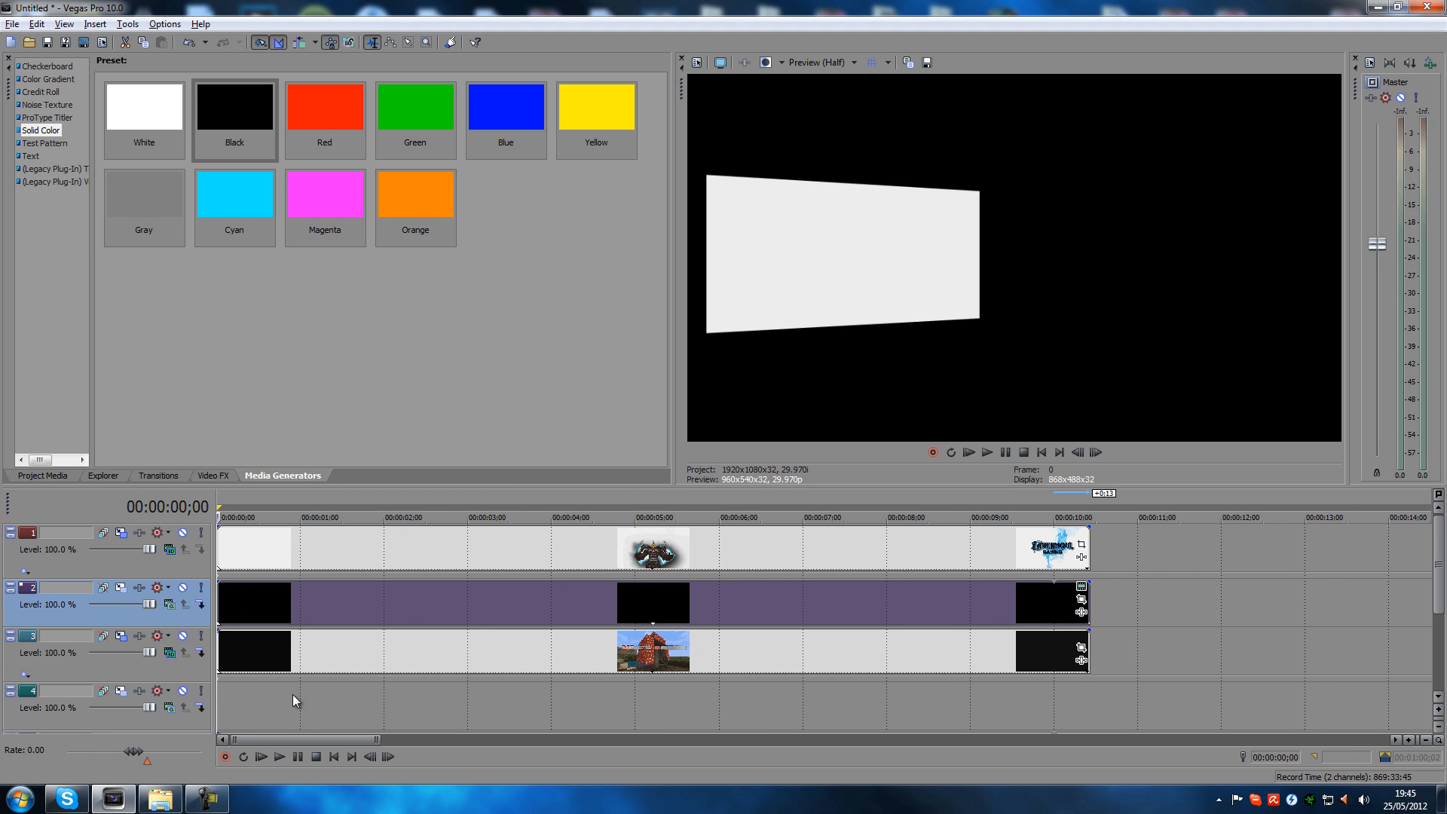
Add a Black solid color clip at the start of track 4 and extend it to the same end as the picture clips
left_click_drag(213, 156, 219, 713)
left_click(662, 168)
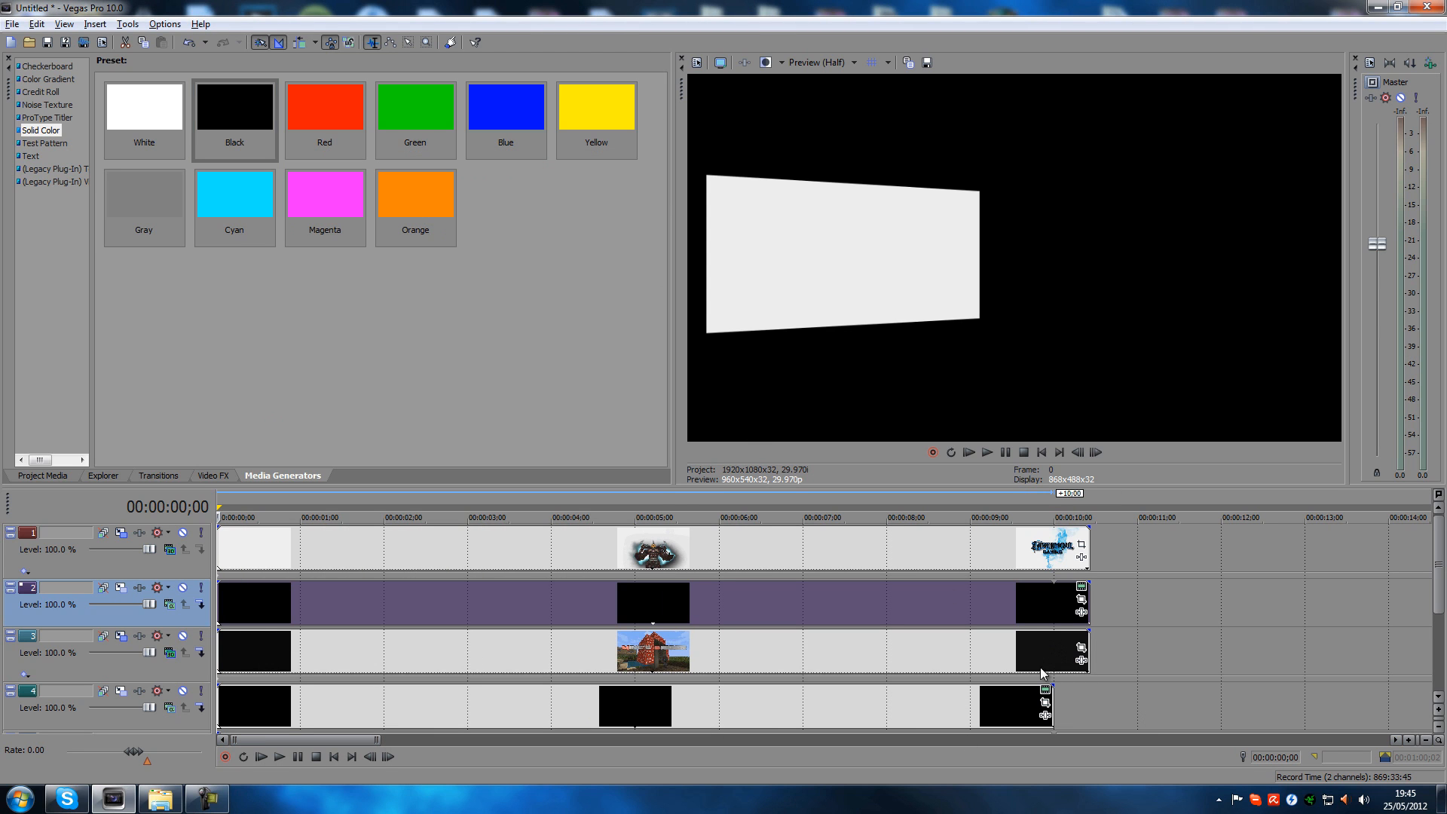
left_click_drag(1052, 701, 1085, 701)
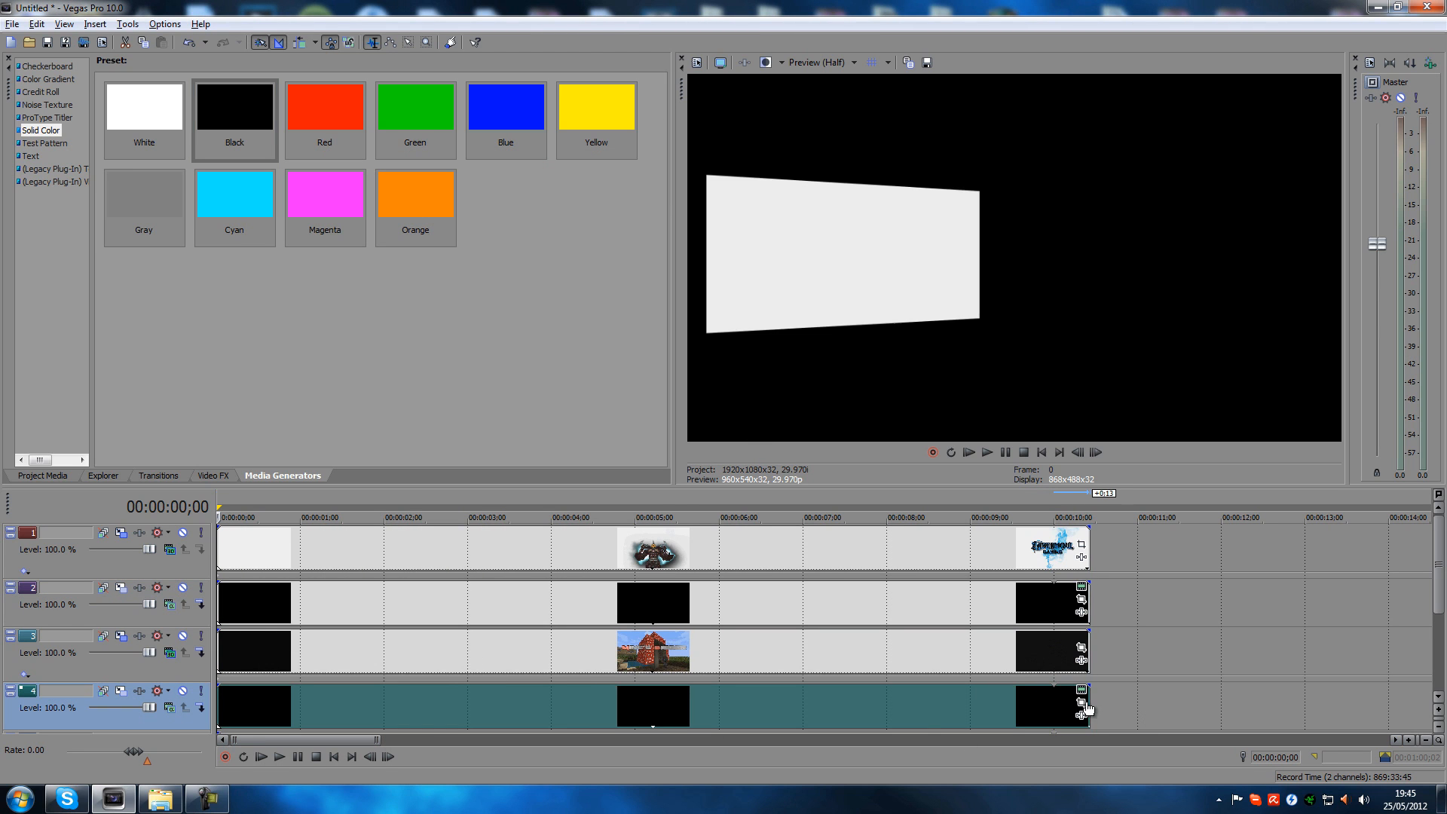
Copy the position keyframe from track 1's Track Motion and paste it over the position keyframe in track 2's Track Motion
scroll(992, 595, "down", 2)
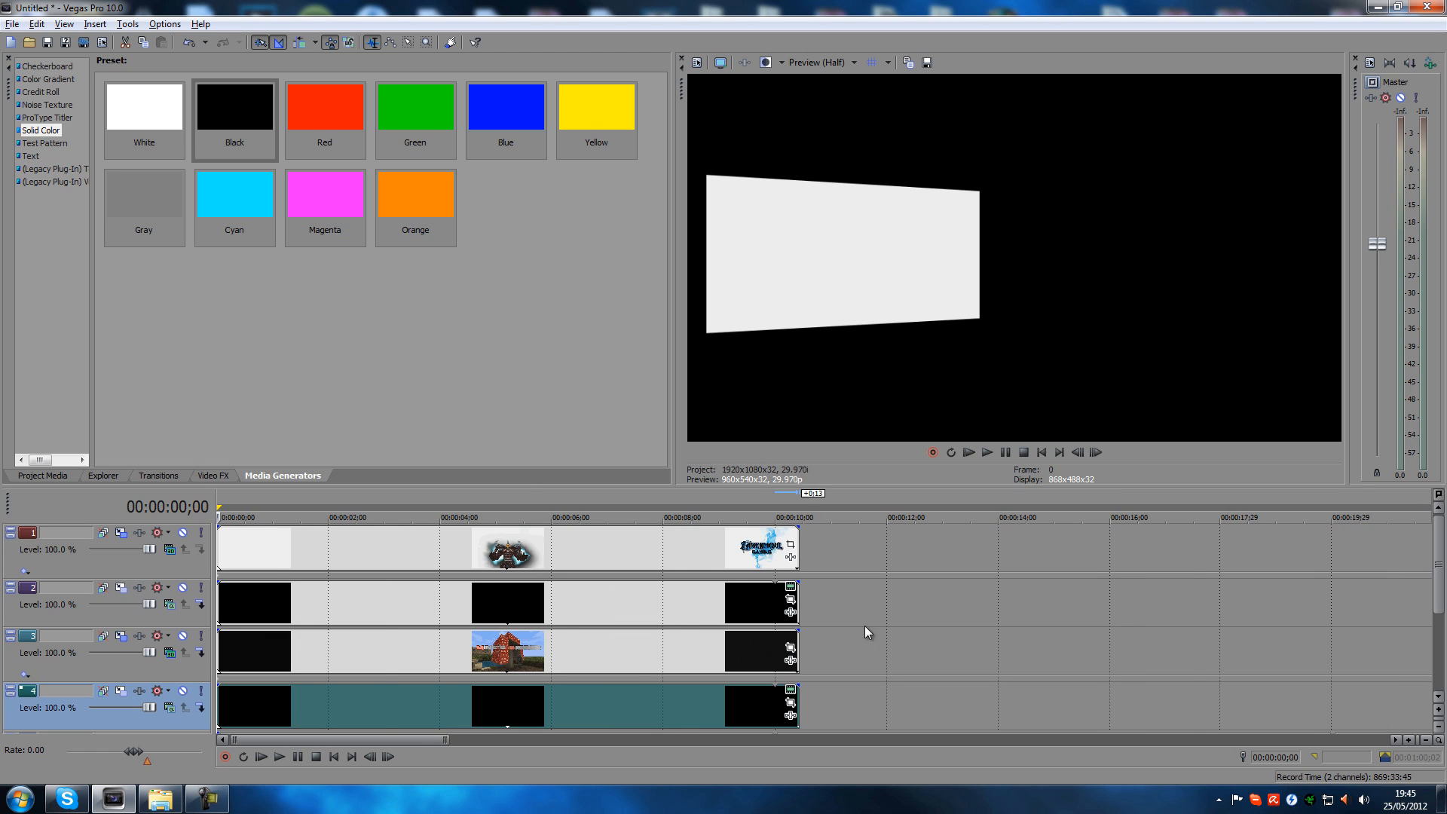
scroll(898, 622, "down", 4)
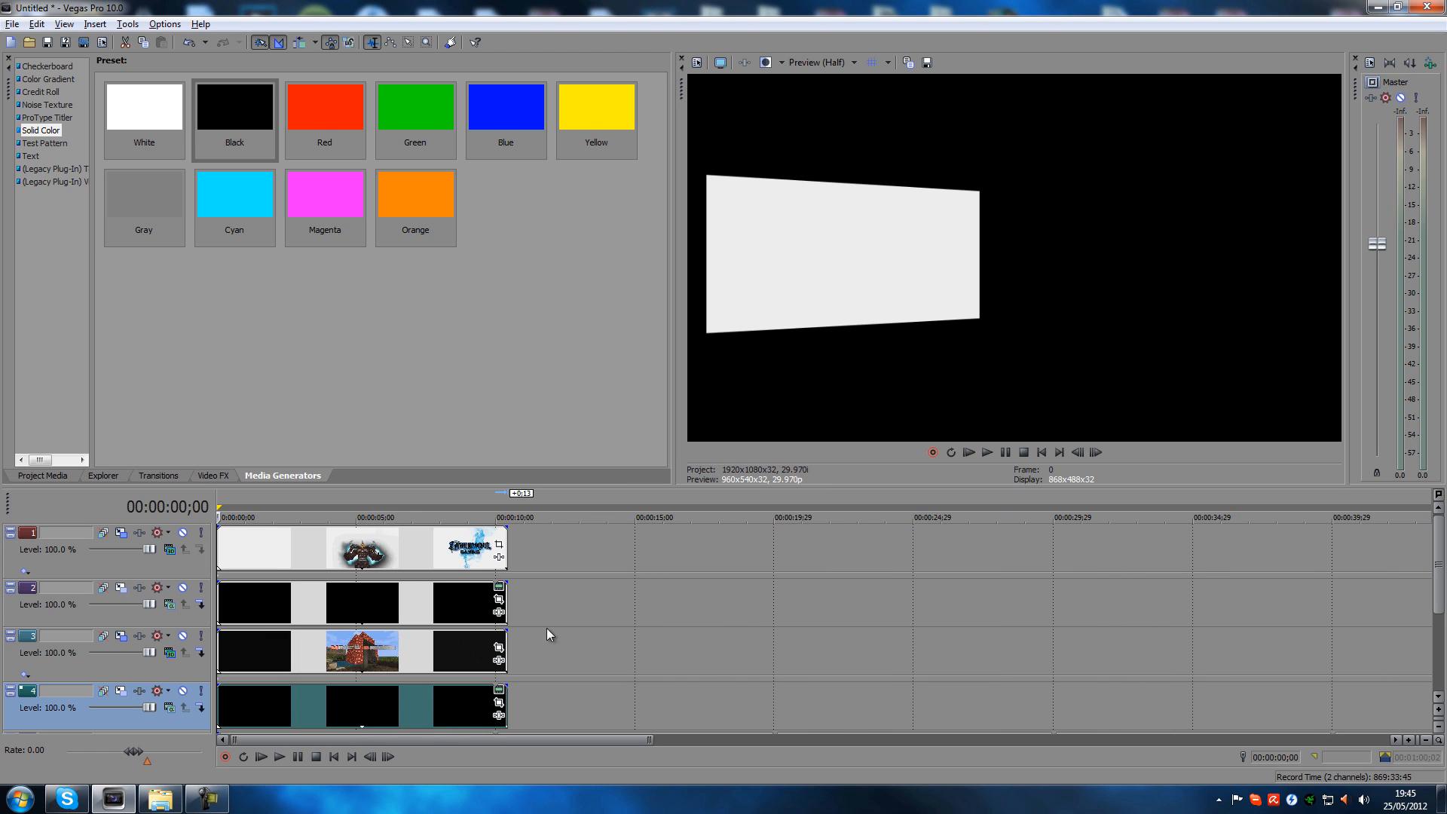
left_click(260, 552)
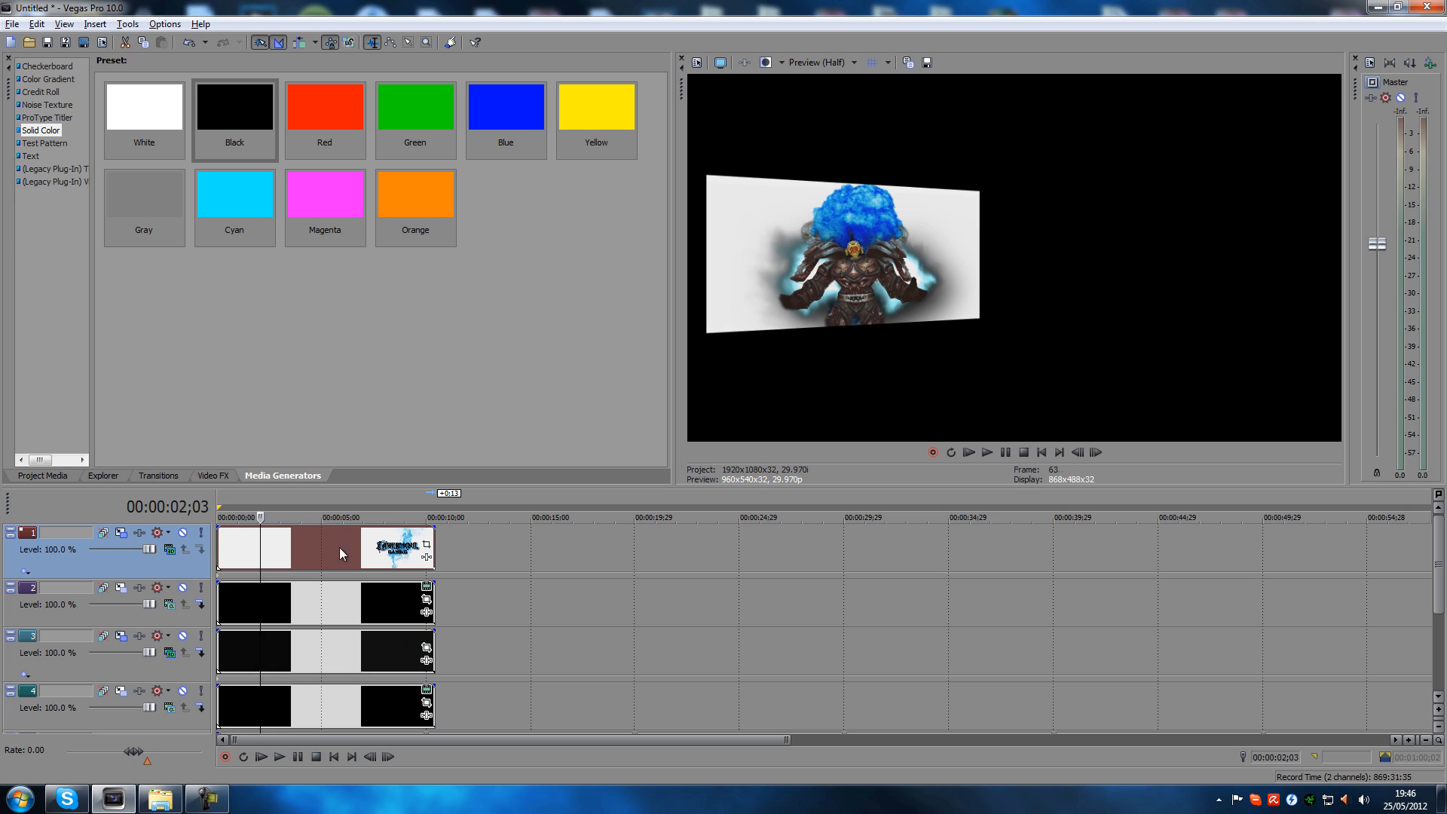
left_click(121, 534)
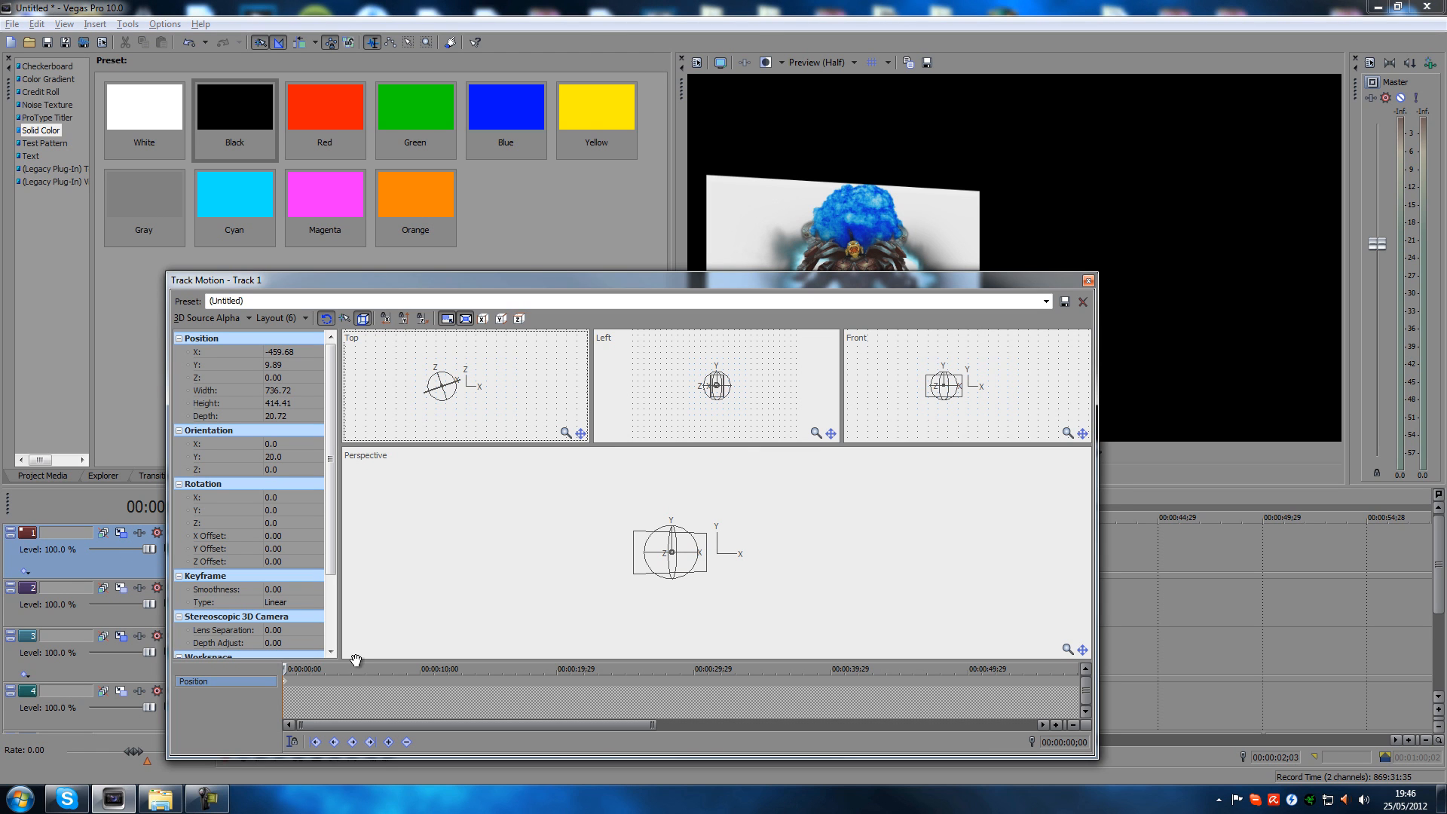
left_click(287, 686)
right_click(286, 686)
left_click(317, 537)
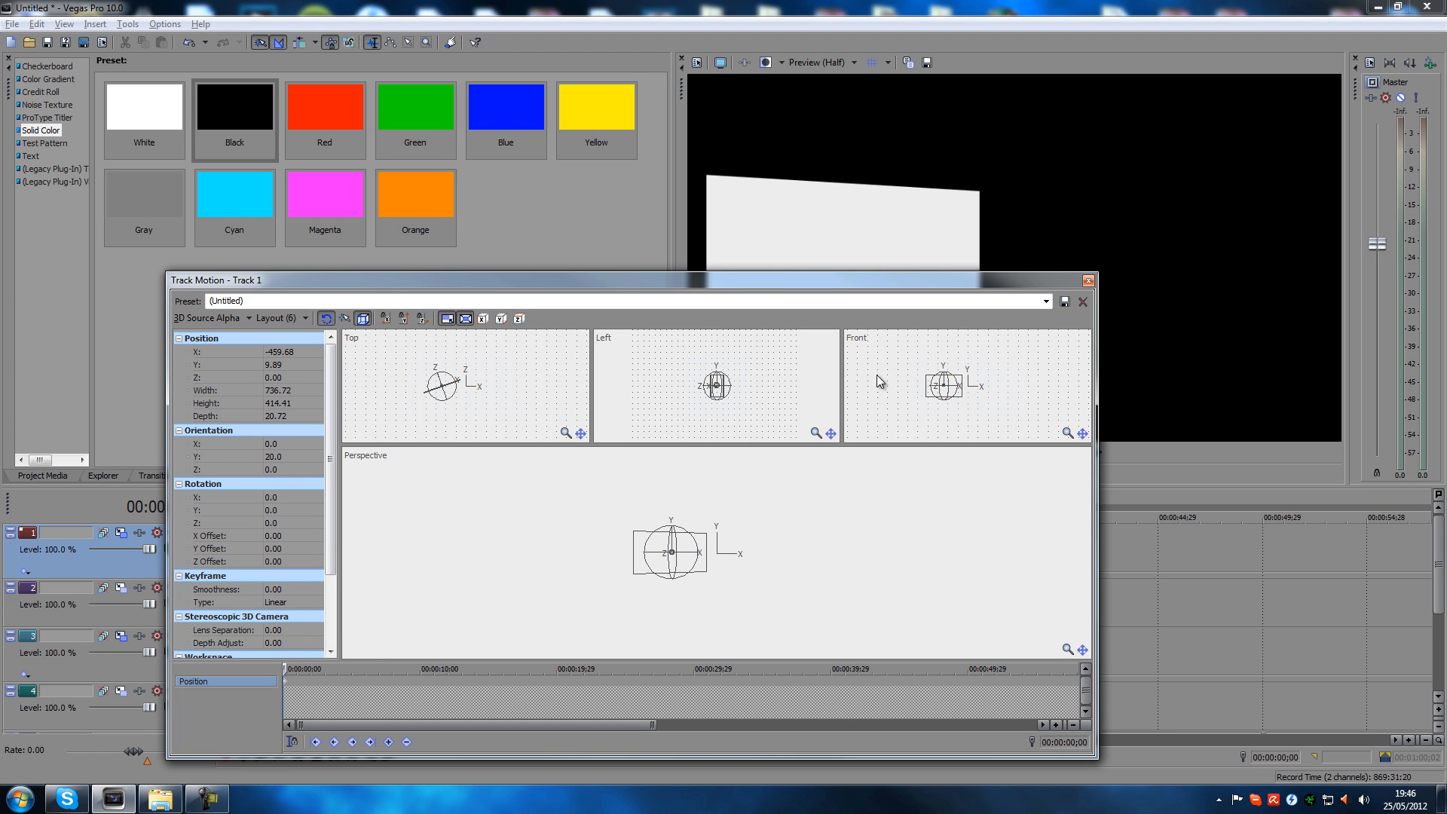
left_click(1088, 280)
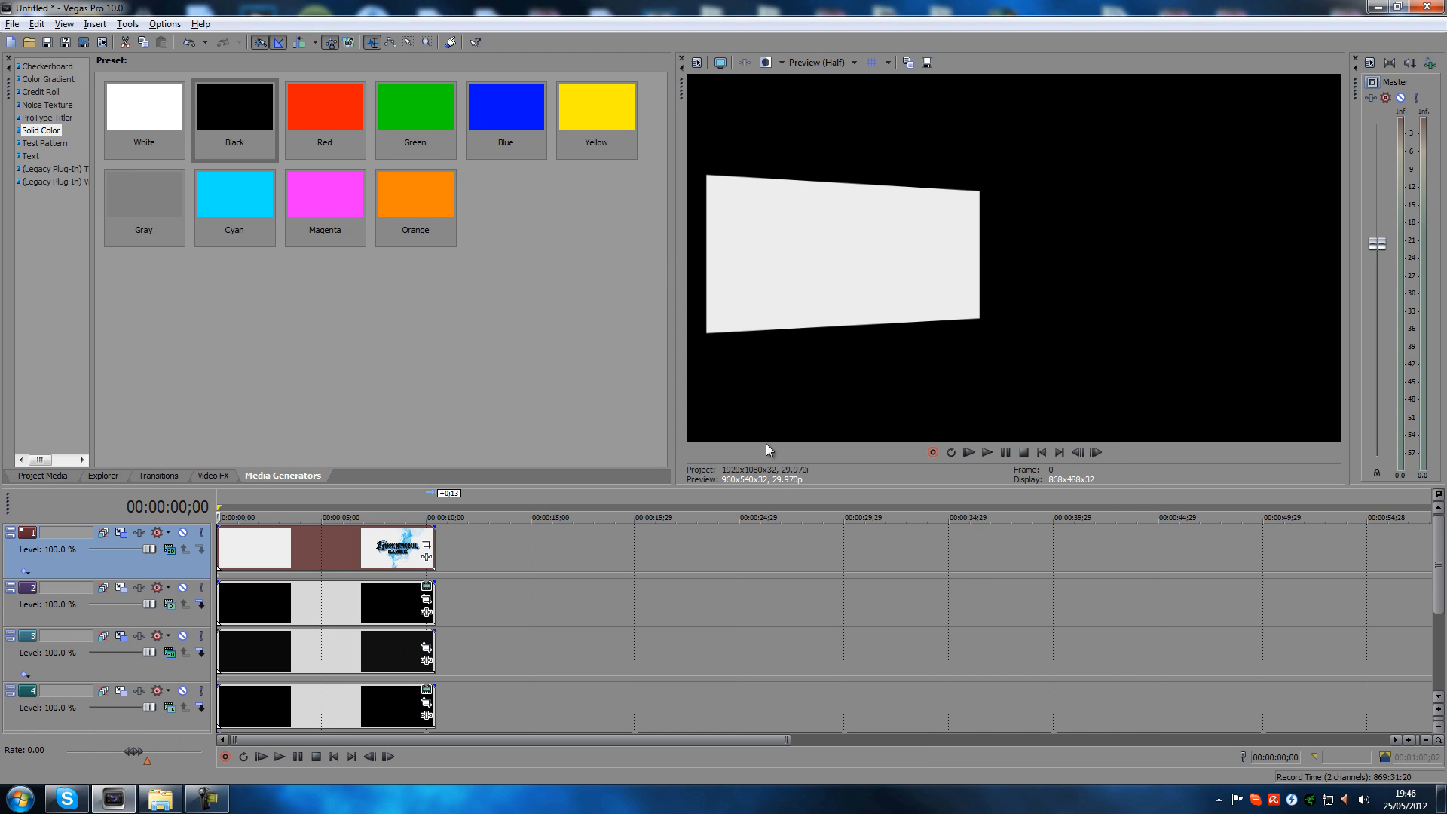
left_click(138, 589)
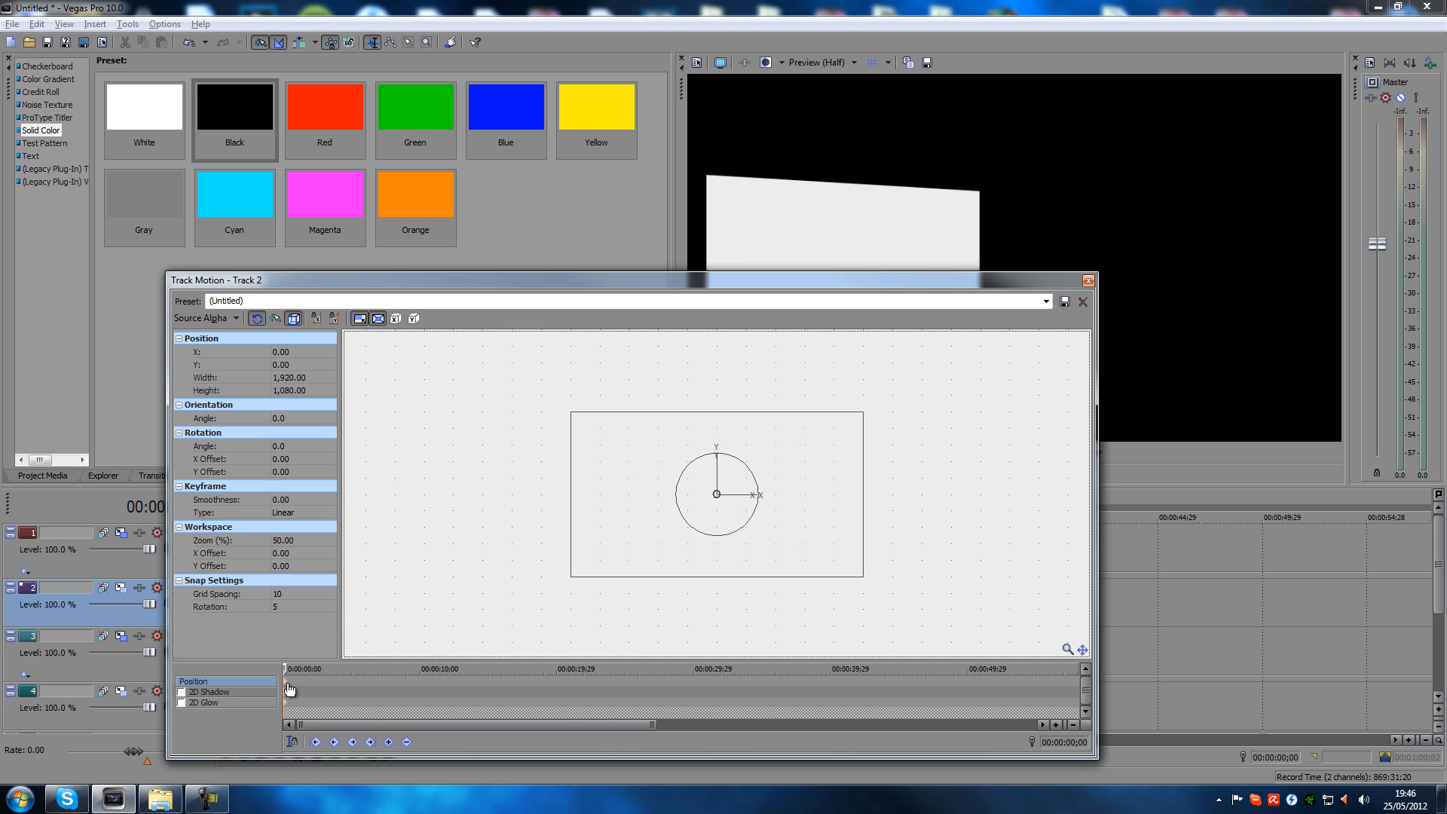
right_click(287, 686)
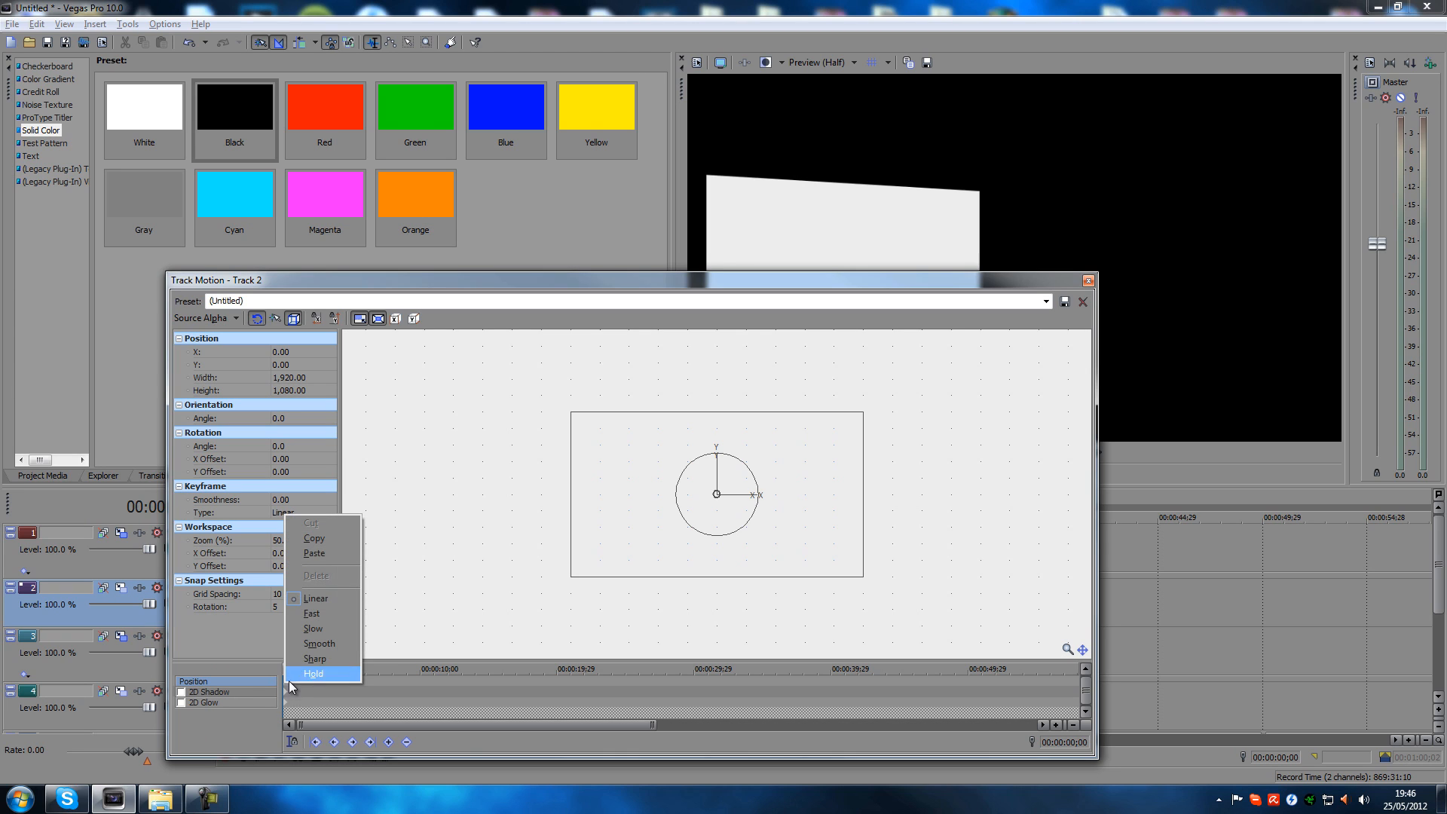
left_click(328, 553)
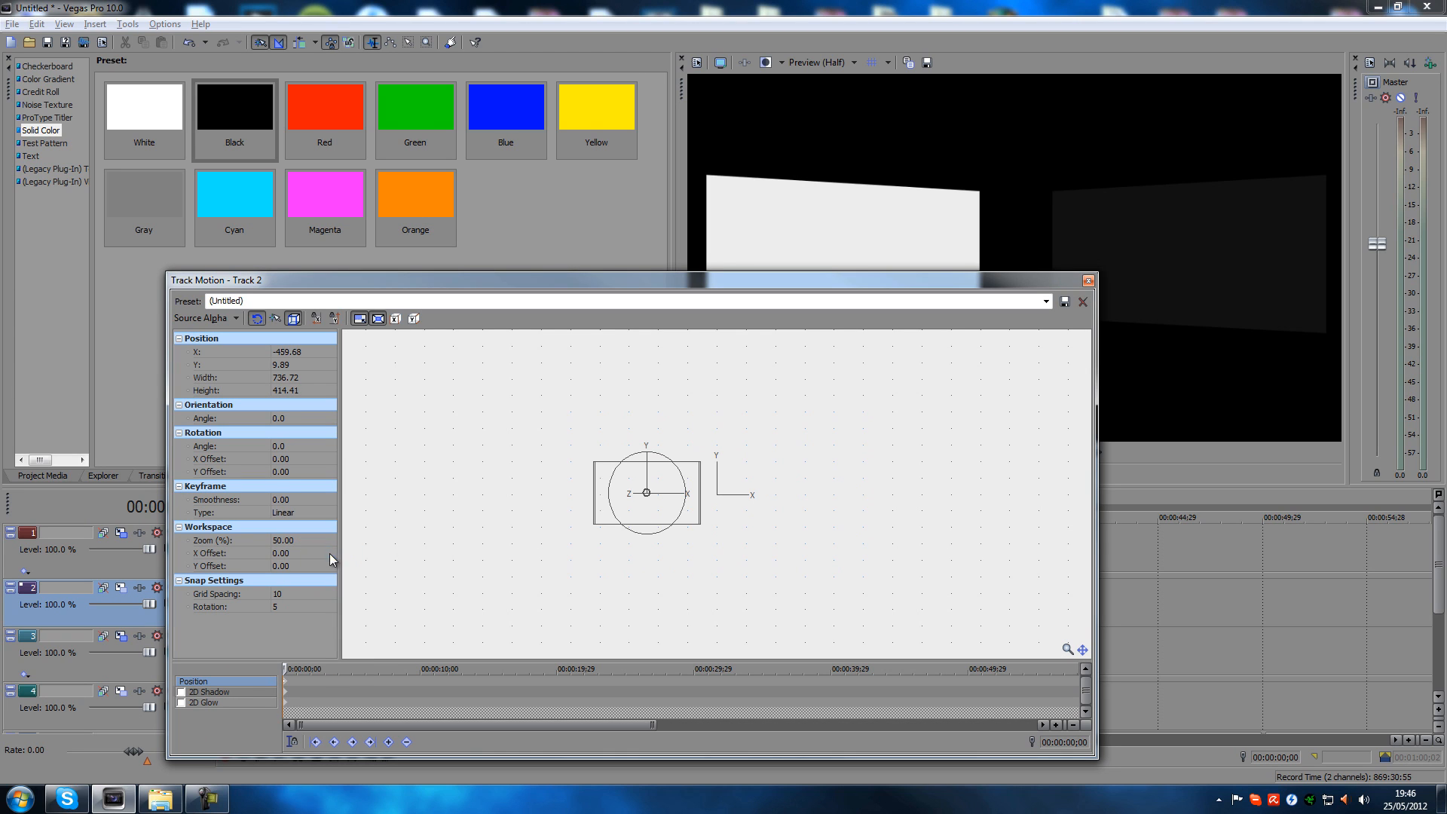
left_click(1088, 281)
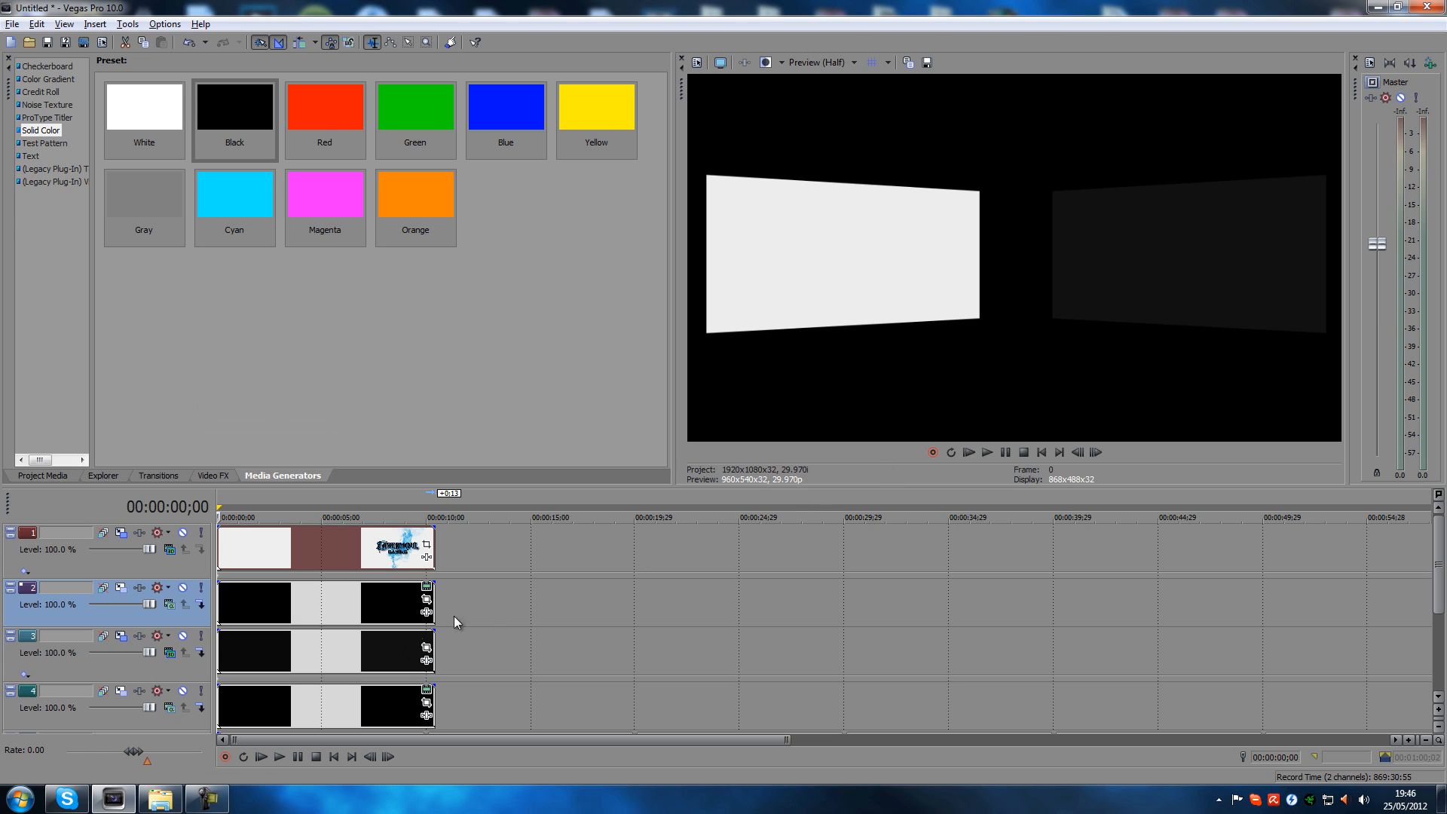
Copy the position keyframe from track 3's Track Motion and paste it over the position keyframe in track 4's Track Motion
left_click(170, 653)
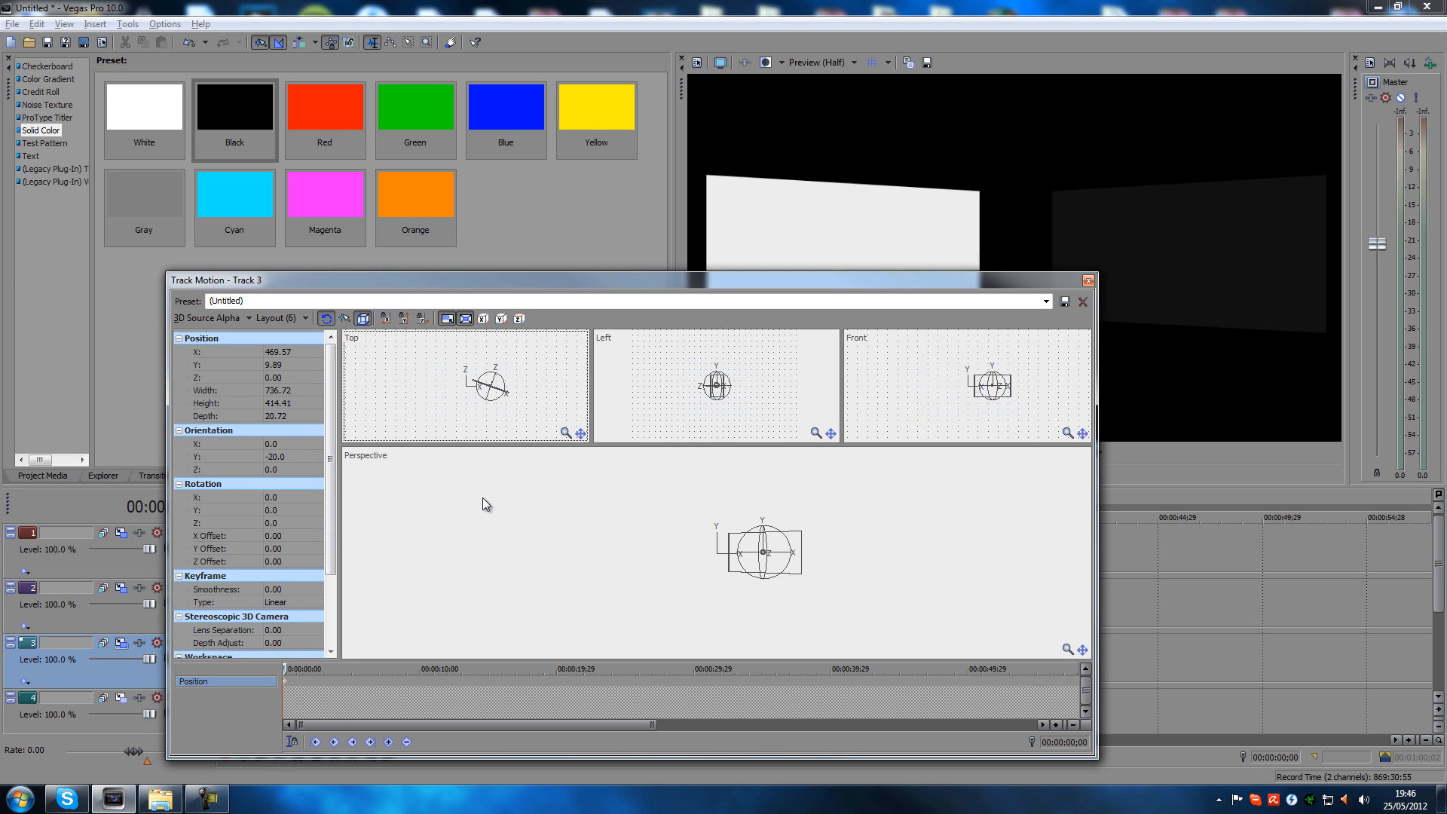
left_click_drag(330, 470, 334, 563)
right_click(286, 684)
left_click(331, 541)
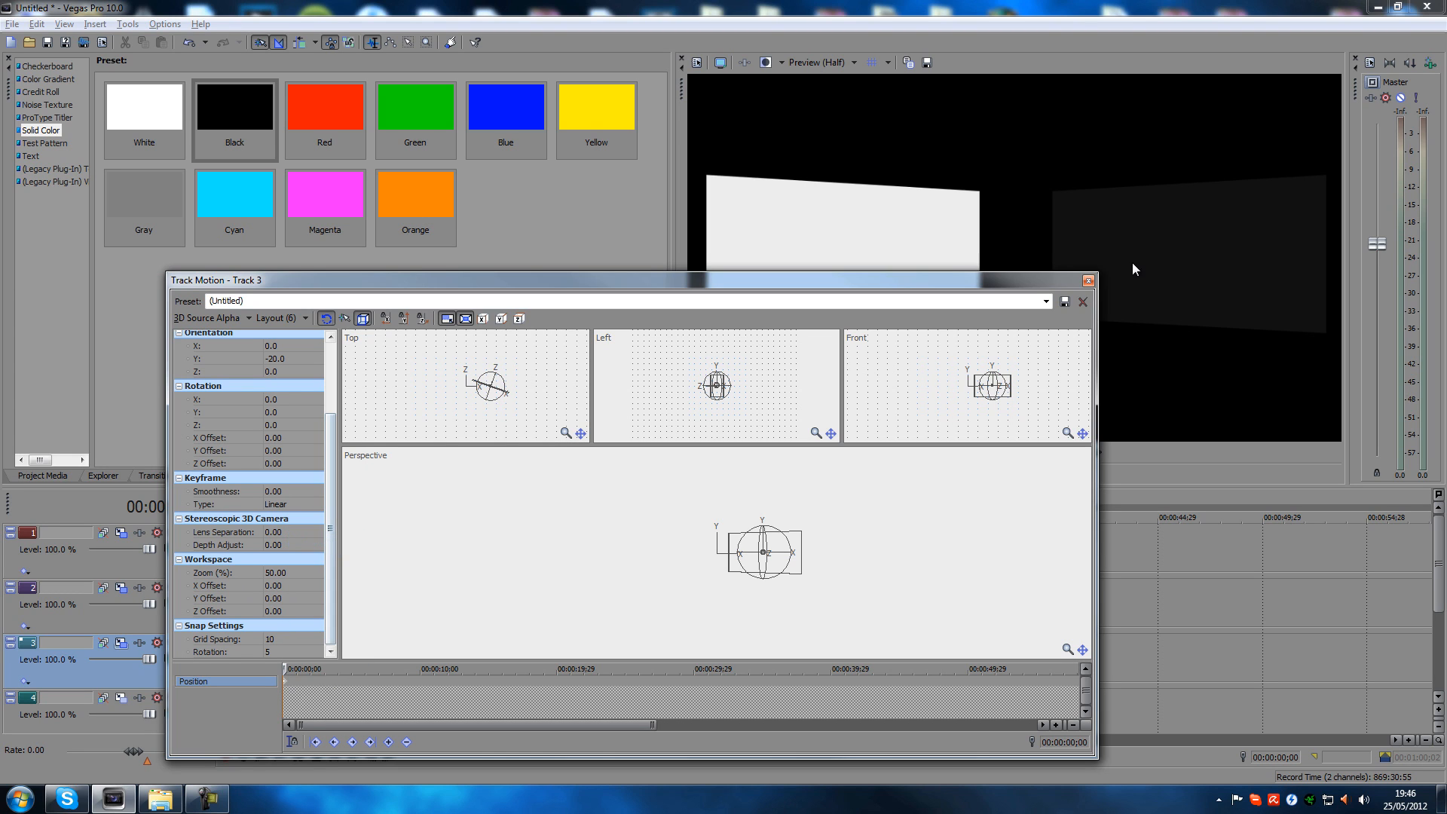
left_click(1087, 280)
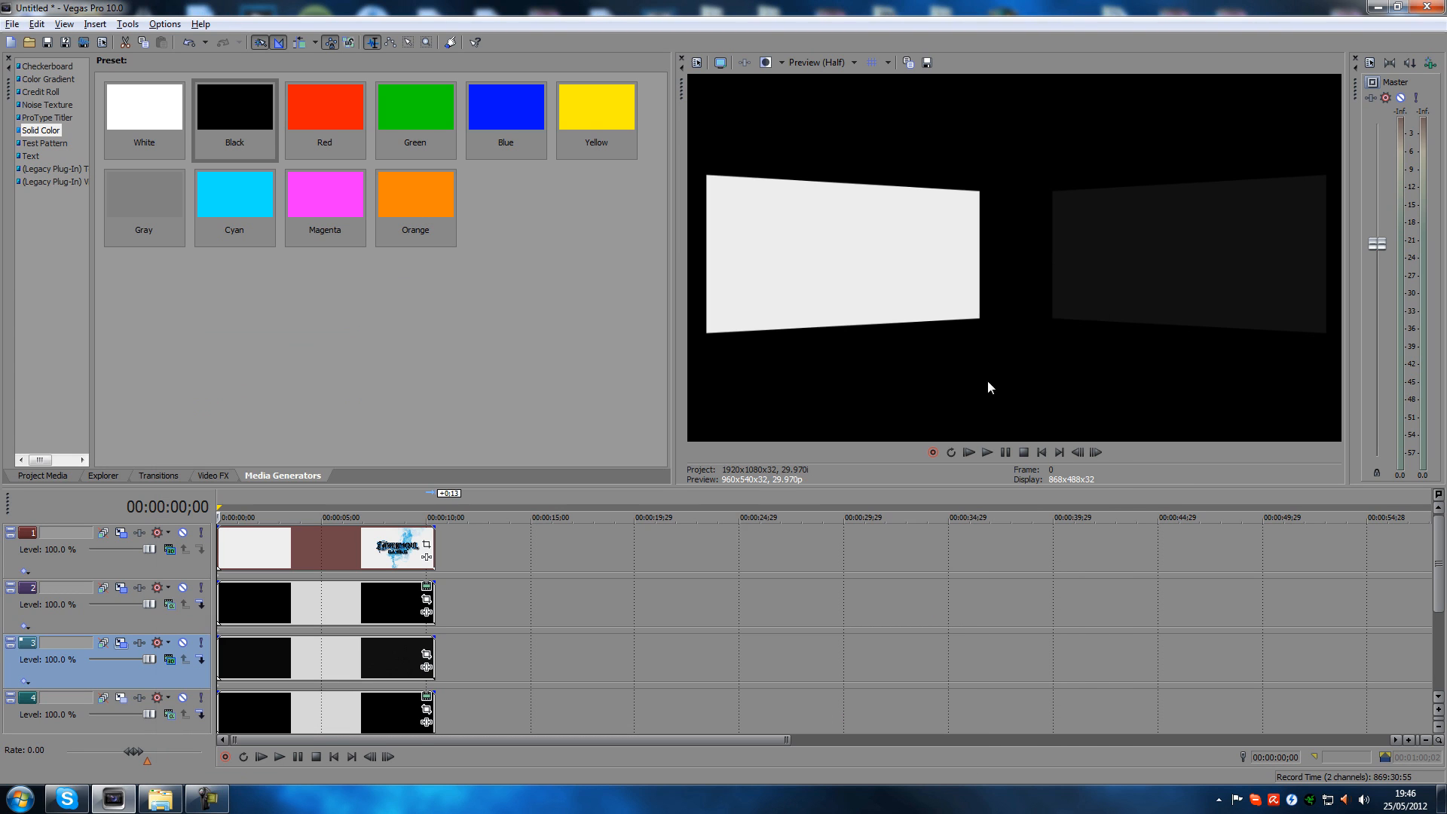
left_click(120, 697)
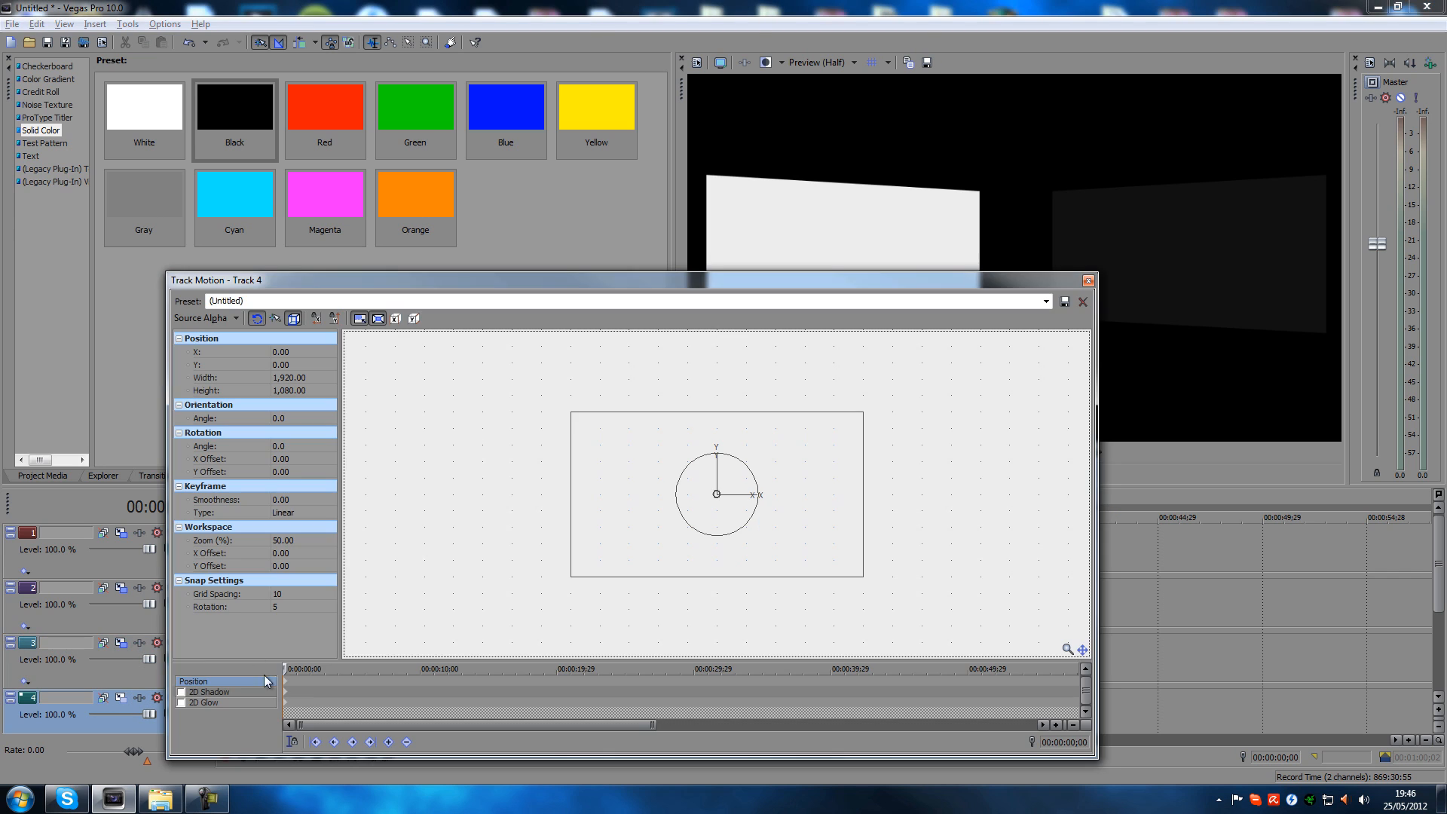
right_click(286, 682)
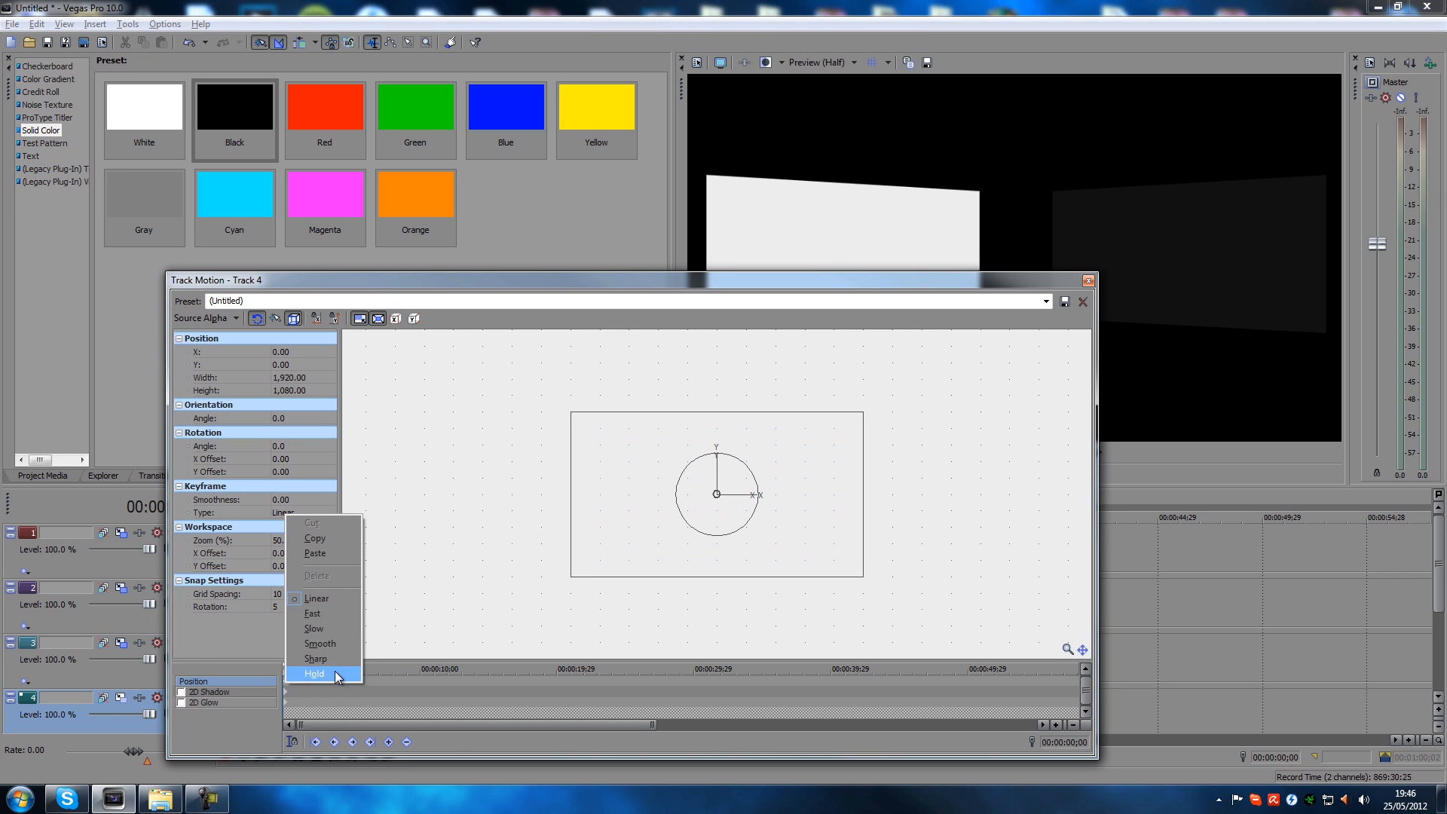
left_click(349, 555)
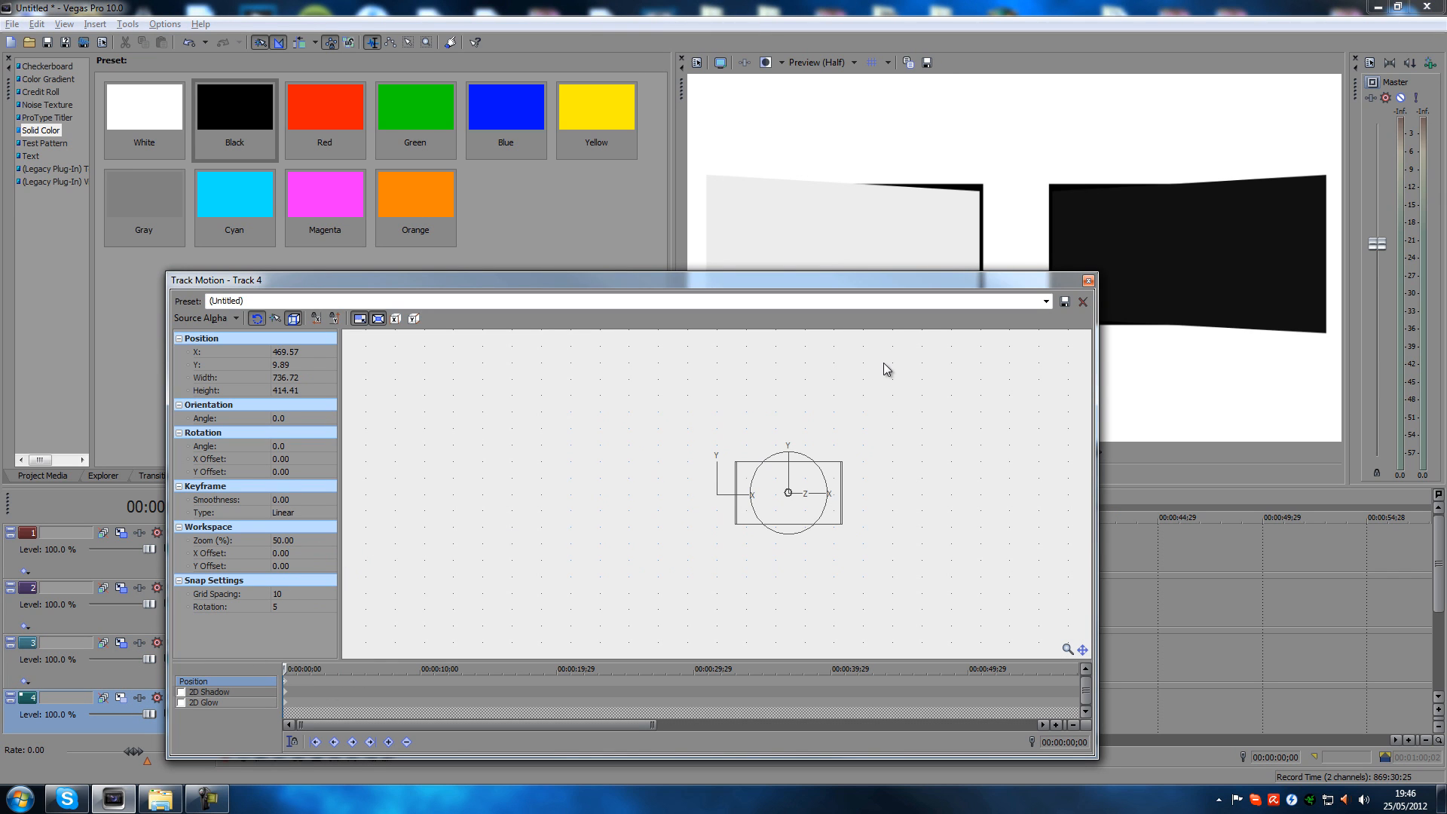
left_click(1089, 281)
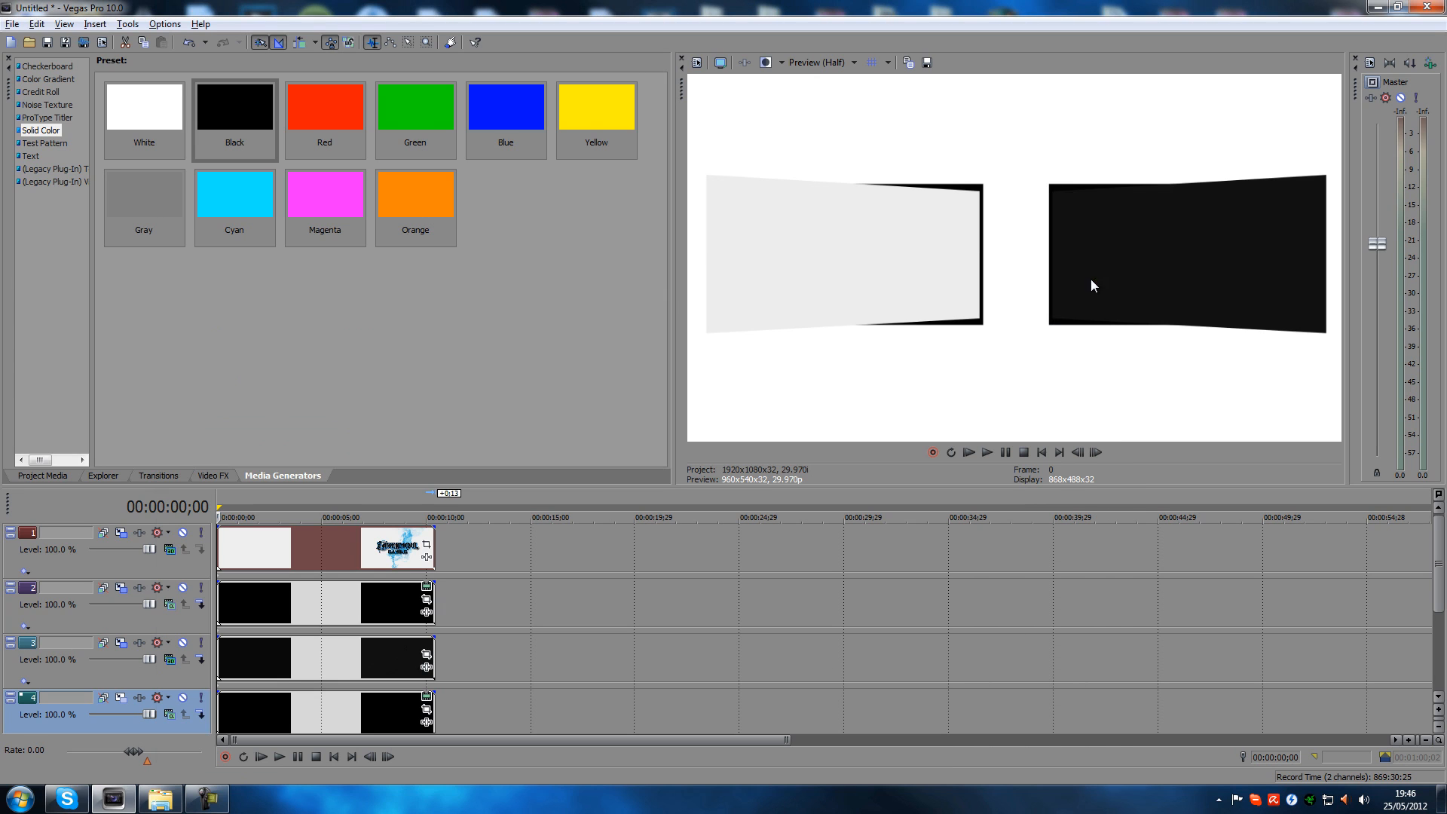
Set the compositing mode of the two black solid color tracks, 2 and 4, to 3D Source Alpha
left_click(170, 605)
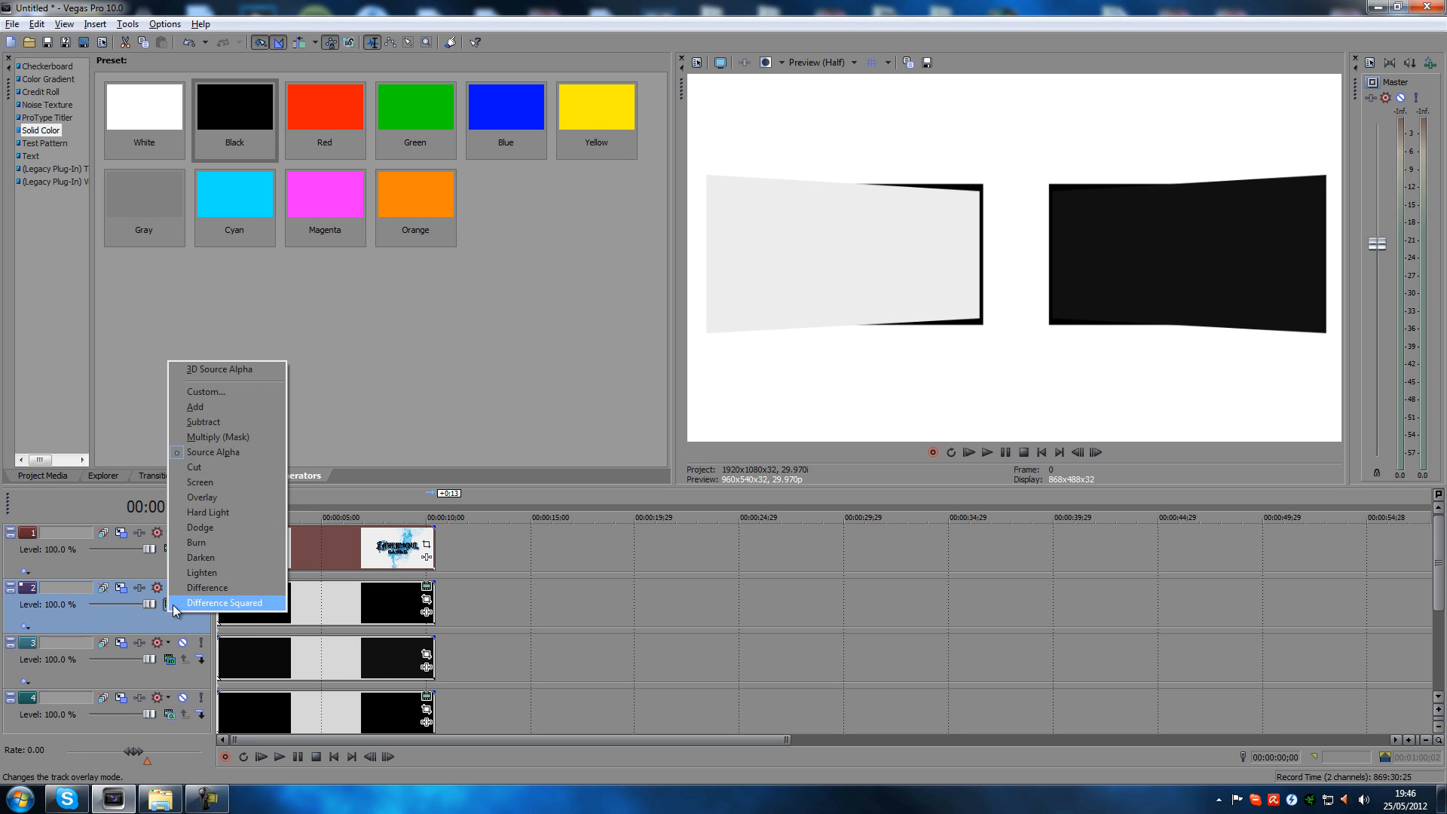
left_click(237, 370)
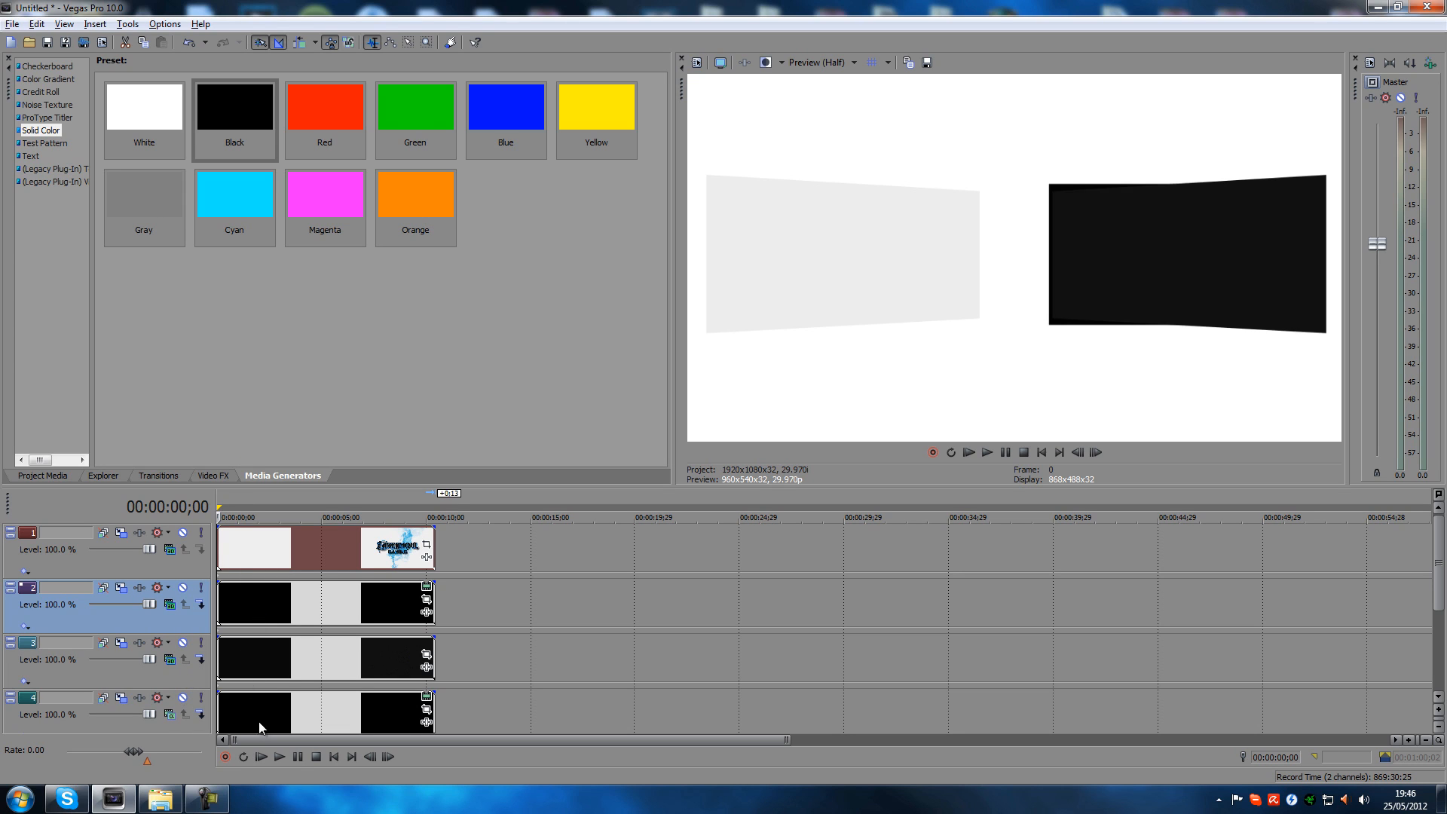
left_click(170, 715)
left_click(170, 716)
left_click(202, 534)
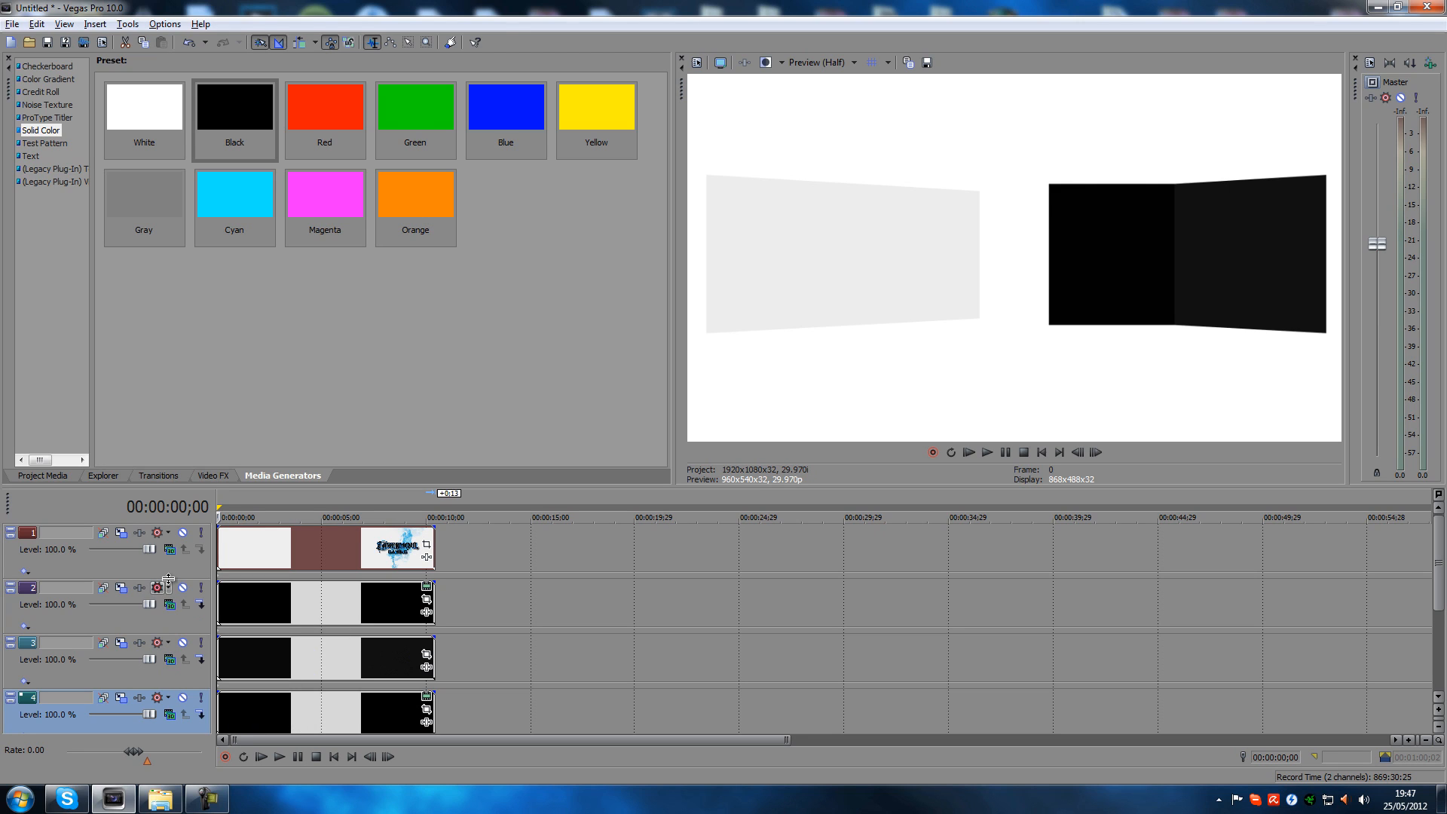
Replace track 4's 3D Track Motion keyframe with a copy of track 3's angled one, and preview the layout at 00:00:03;15
left_click(119, 644)
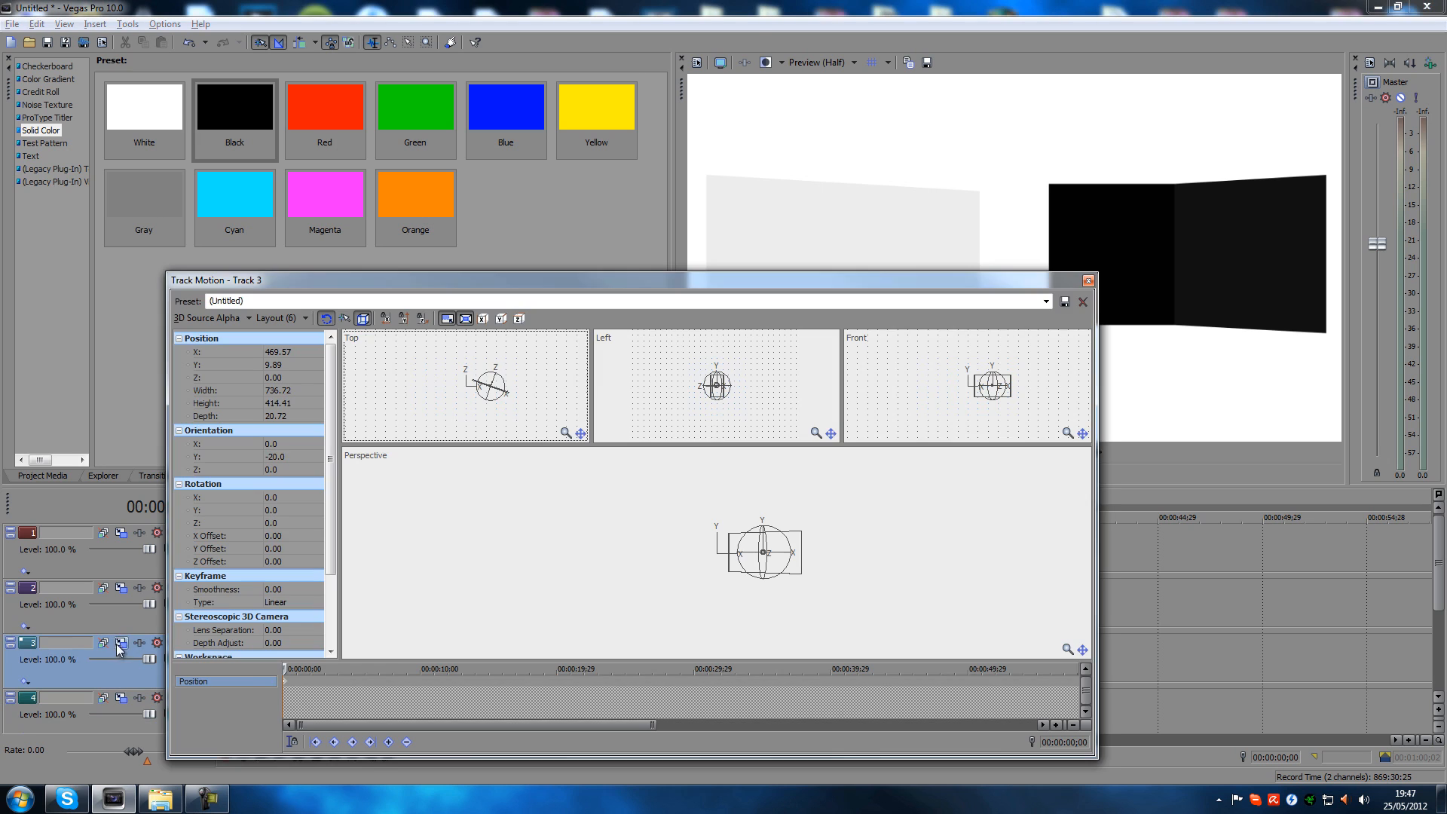
right_click(287, 681)
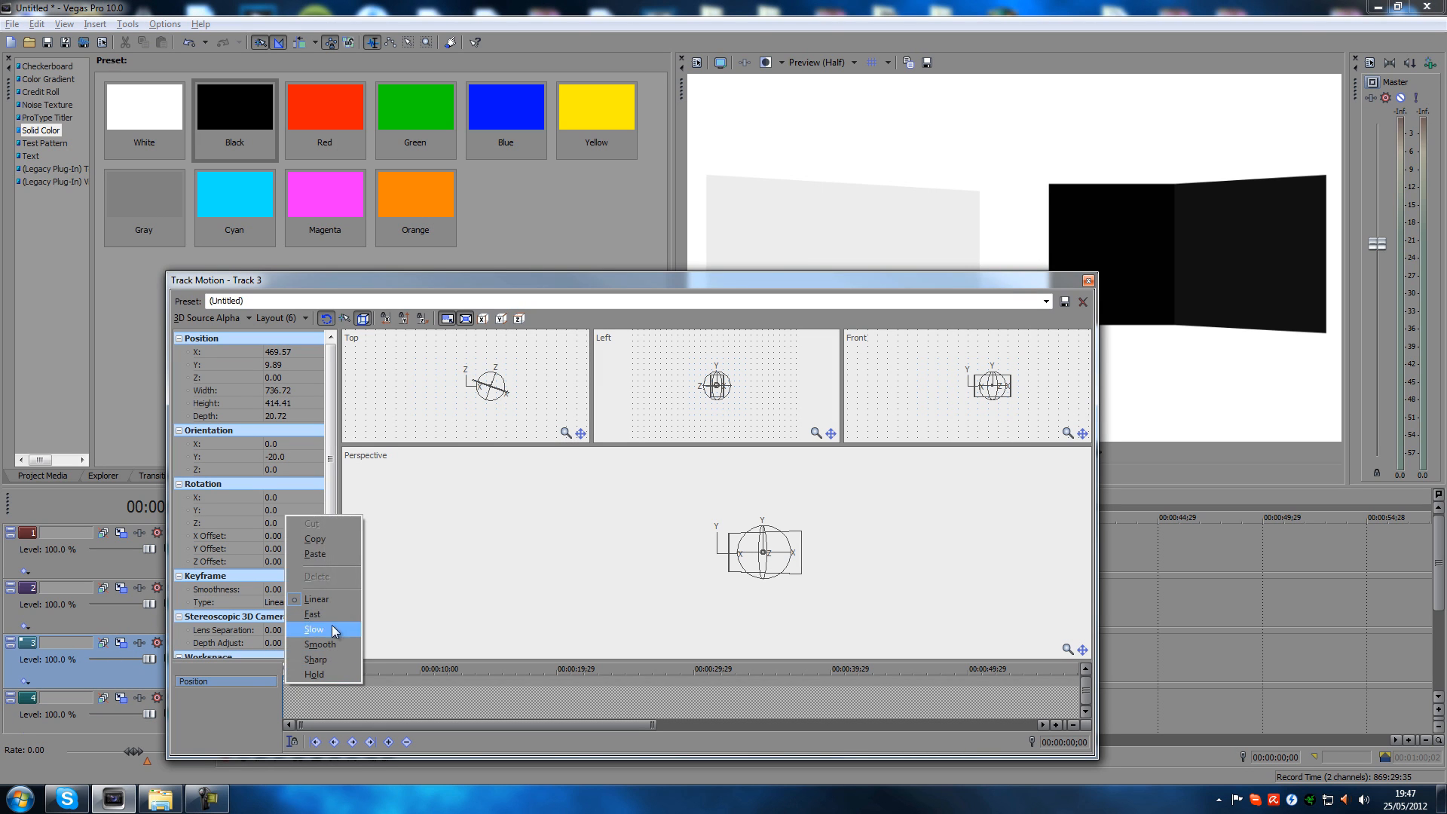
left_click(335, 542)
left_click(1087, 280)
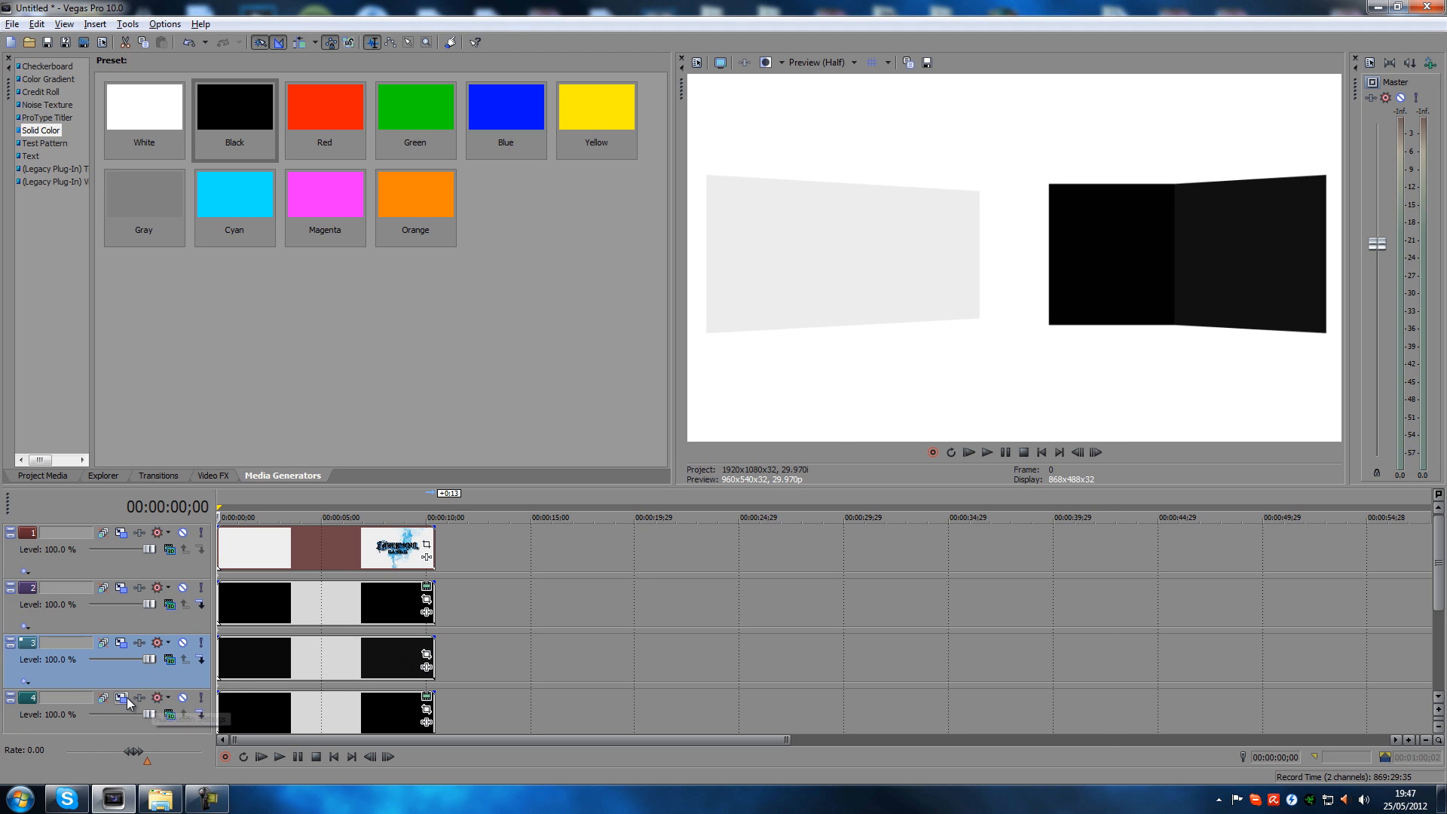
left_click(103, 697)
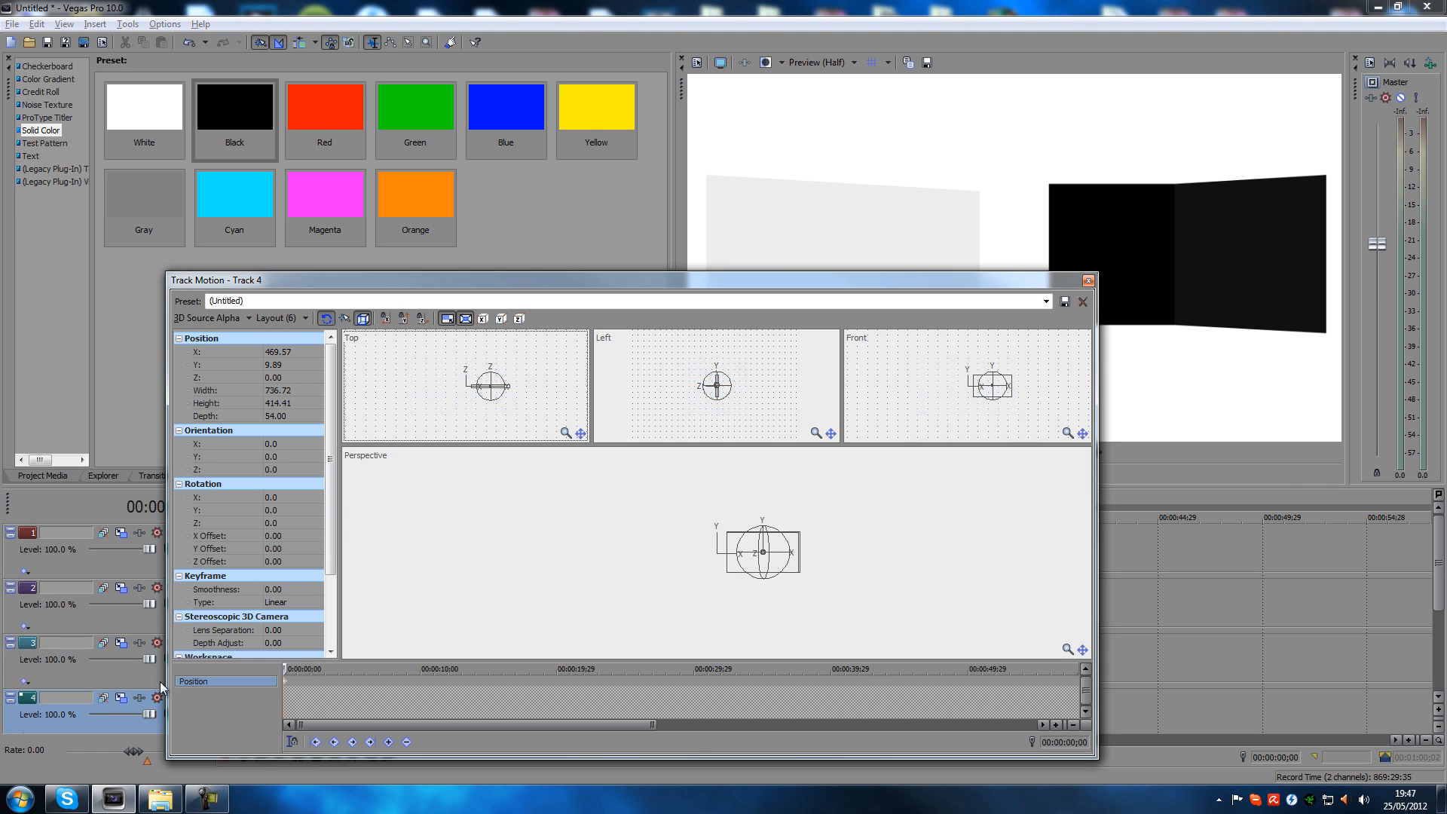
right_click(287, 683)
left_click(331, 553)
left_click(1088, 280)
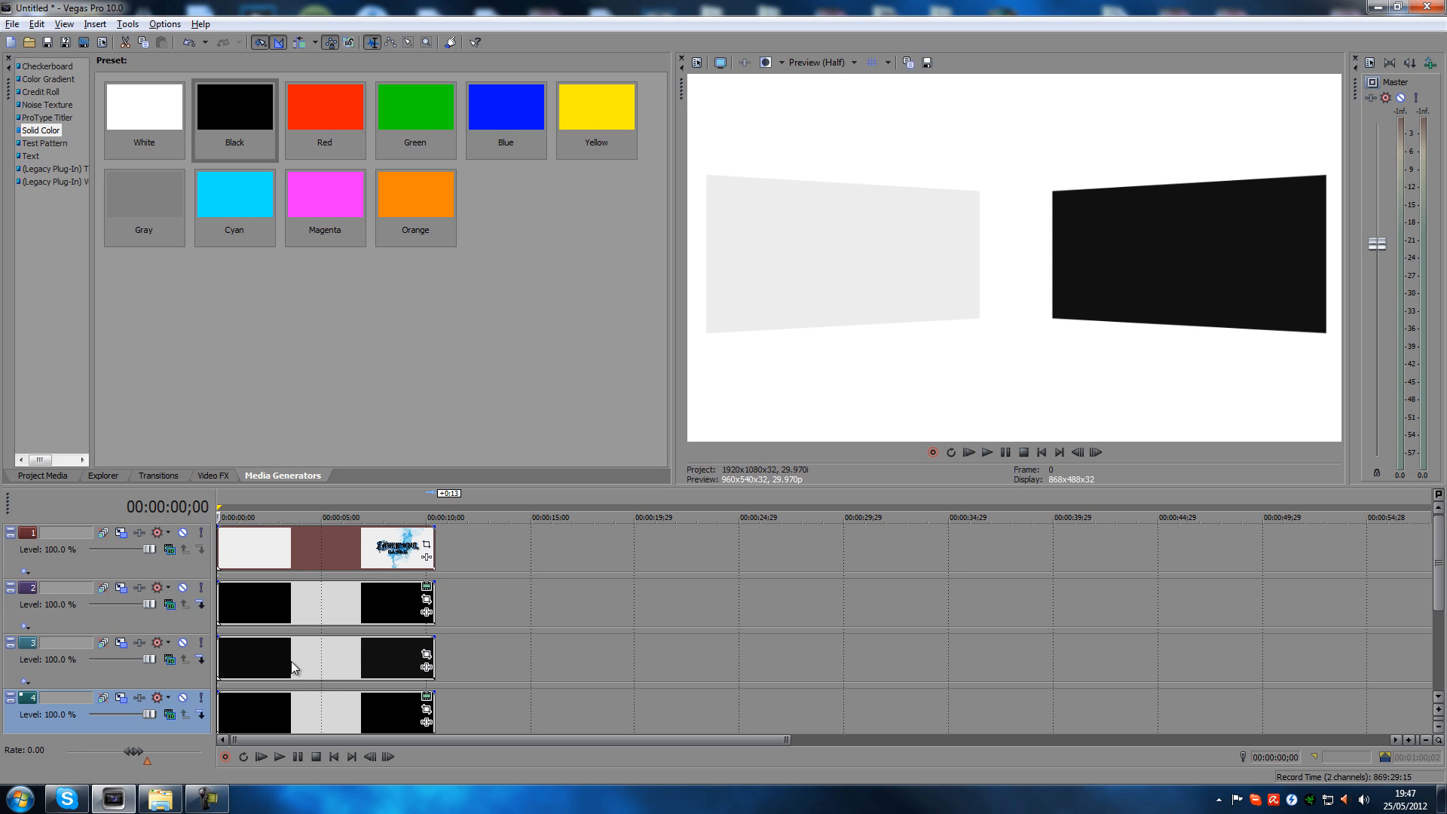
left_click(290, 599)
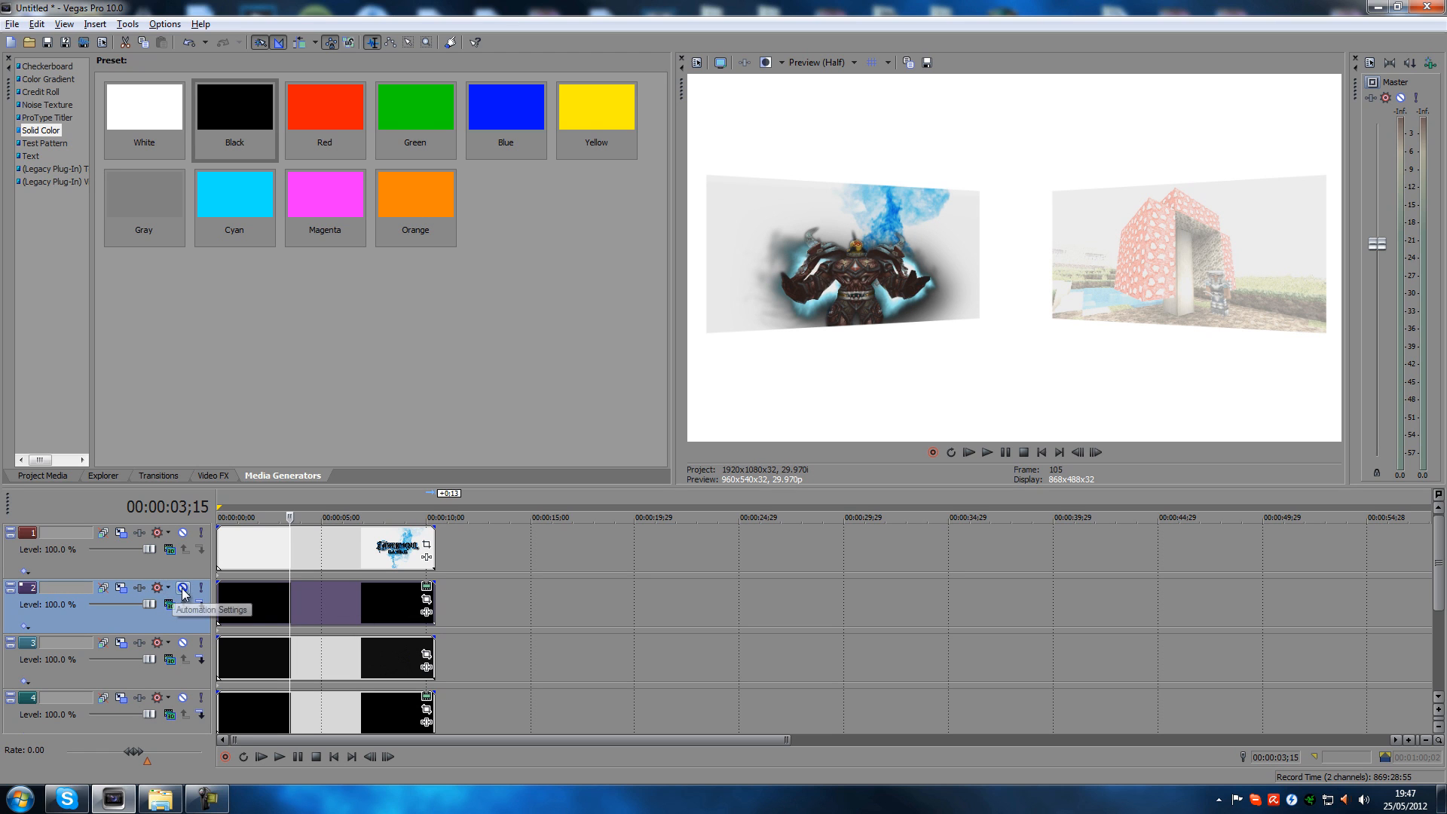
Enlarge track 2's black solid color proportionally in 3D Track Motion to about 805 wide by 453 high, centred behind its picture
left_click(122, 588)
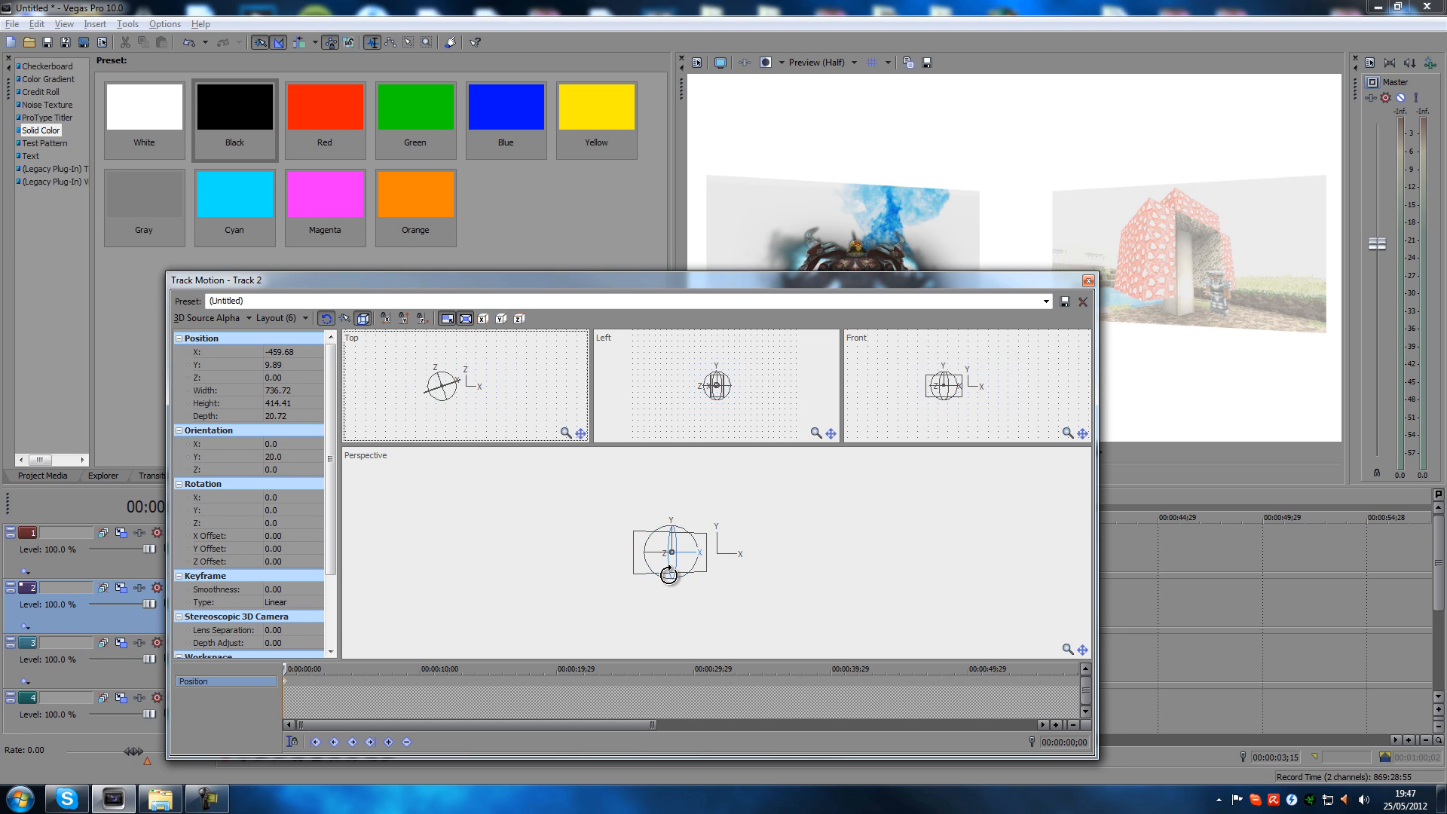
left_click(281, 669)
scroll(746, 571, "up", 5)
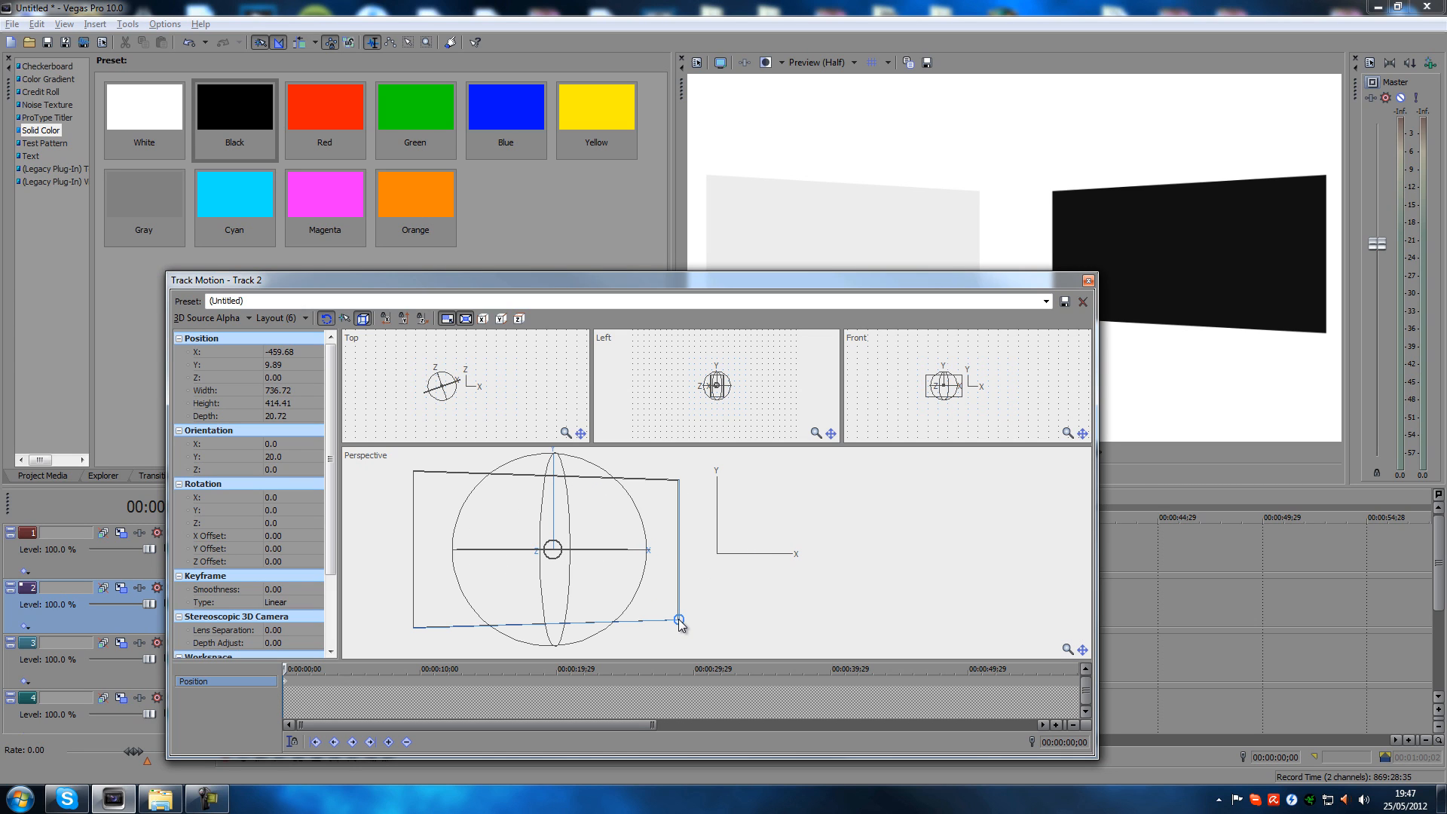
left_click_drag(679, 621, 689, 625)
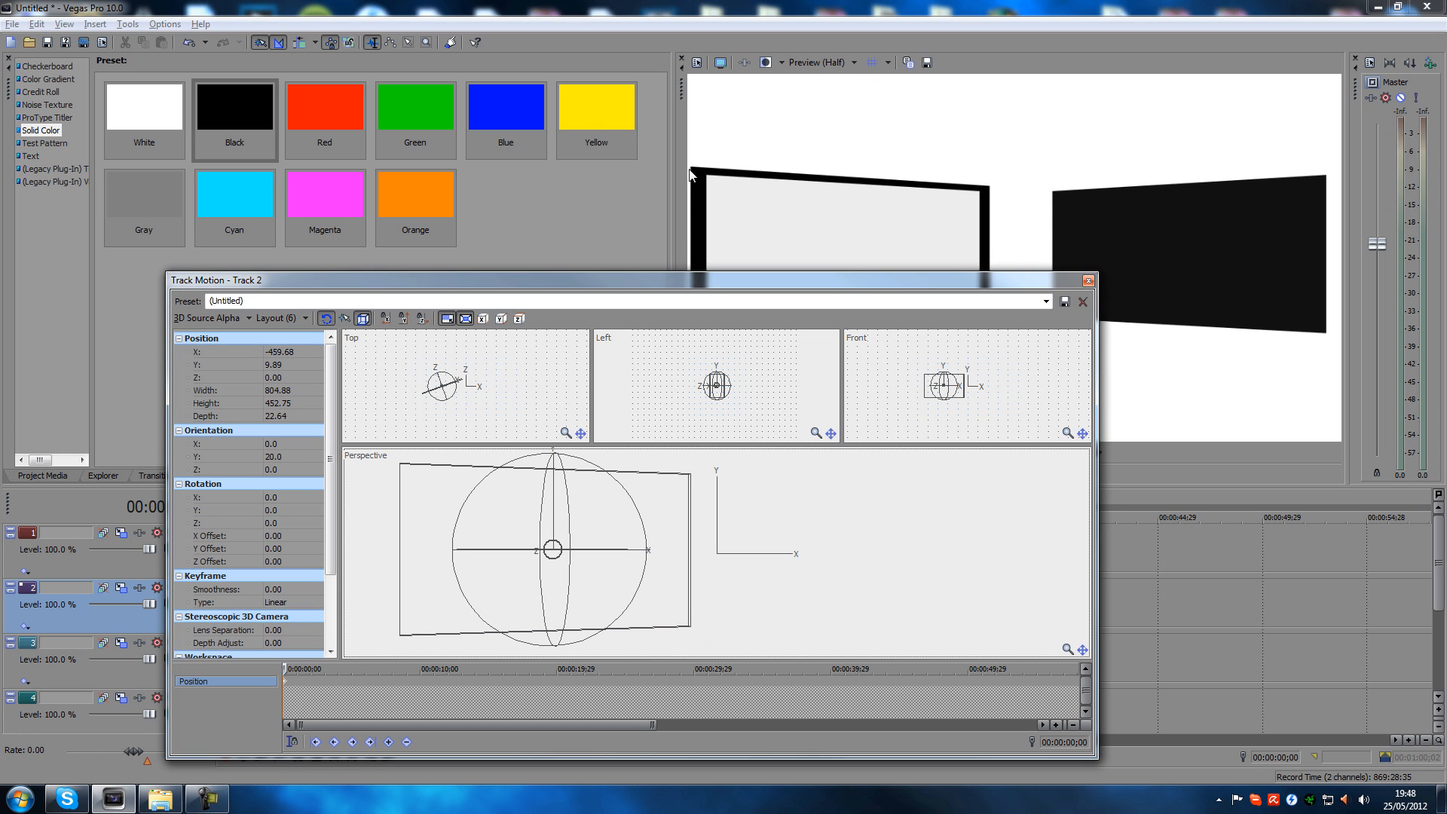
left_click_drag(820, 280, 726, 305)
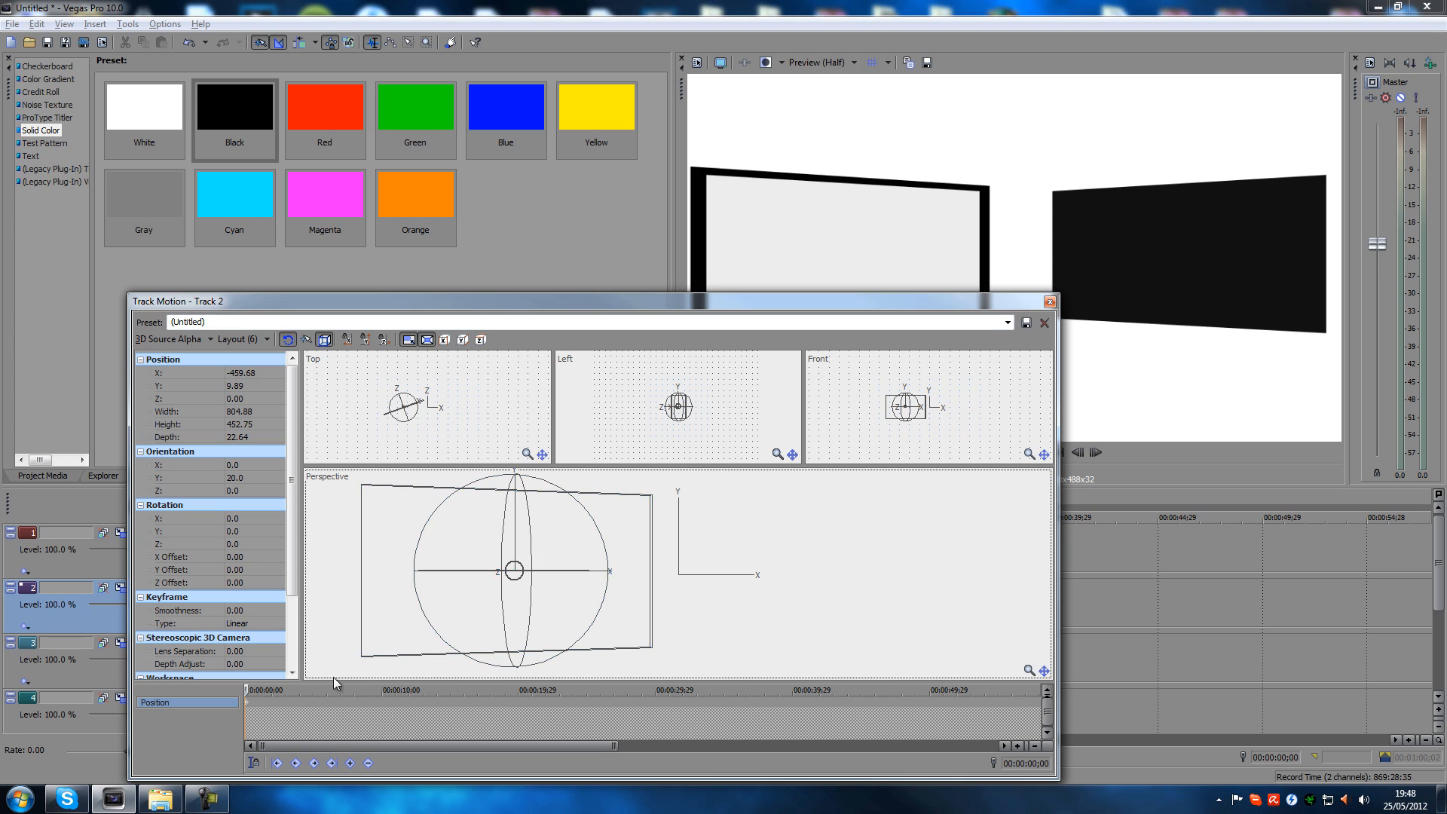
left_click(1050, 301)
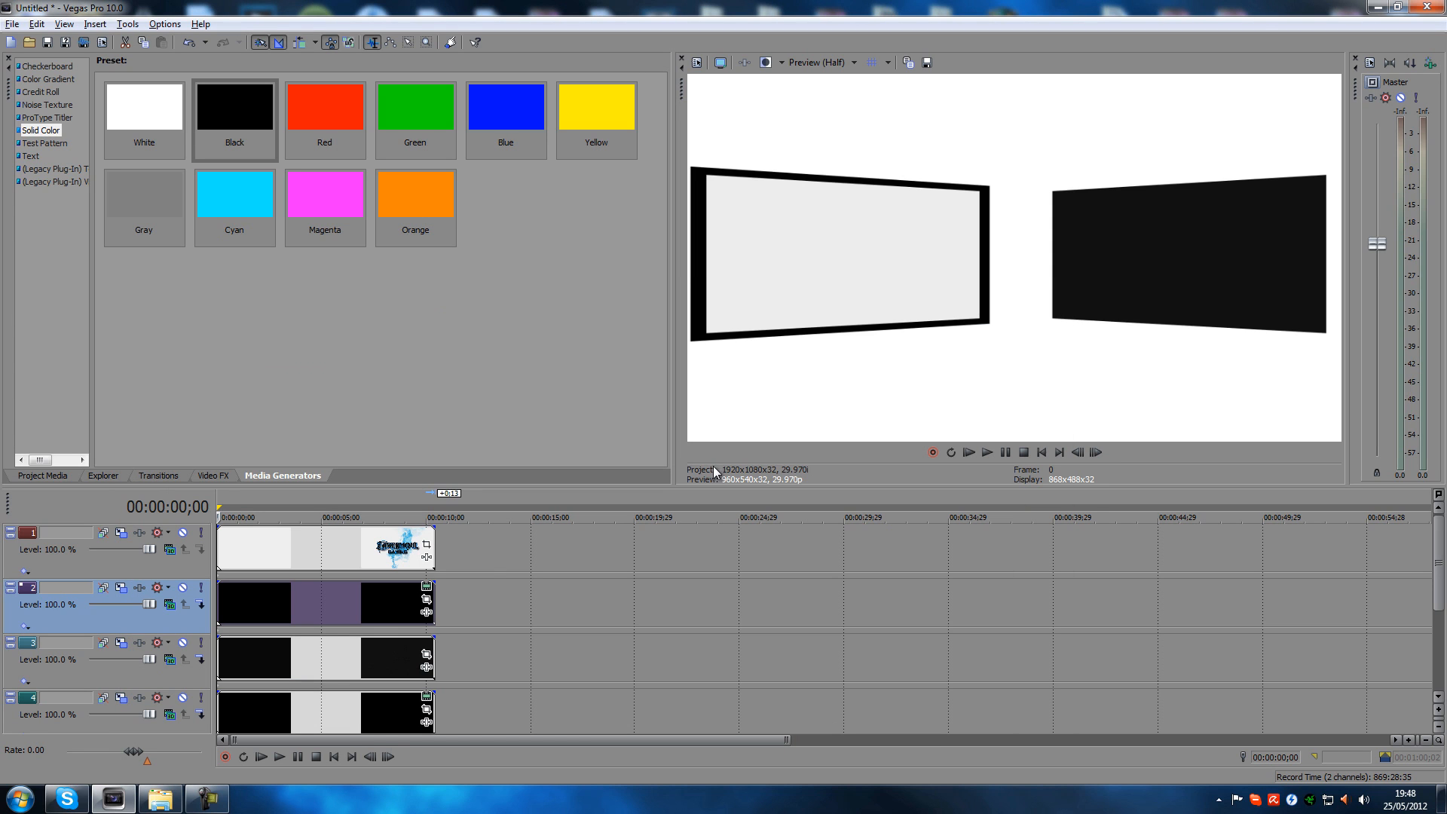
Enlarge track 4's black solid color proportionally in 3D Track Motion to about 793 wide by 446 high, previewing at 00:00:06;24
left_click(379, 663)
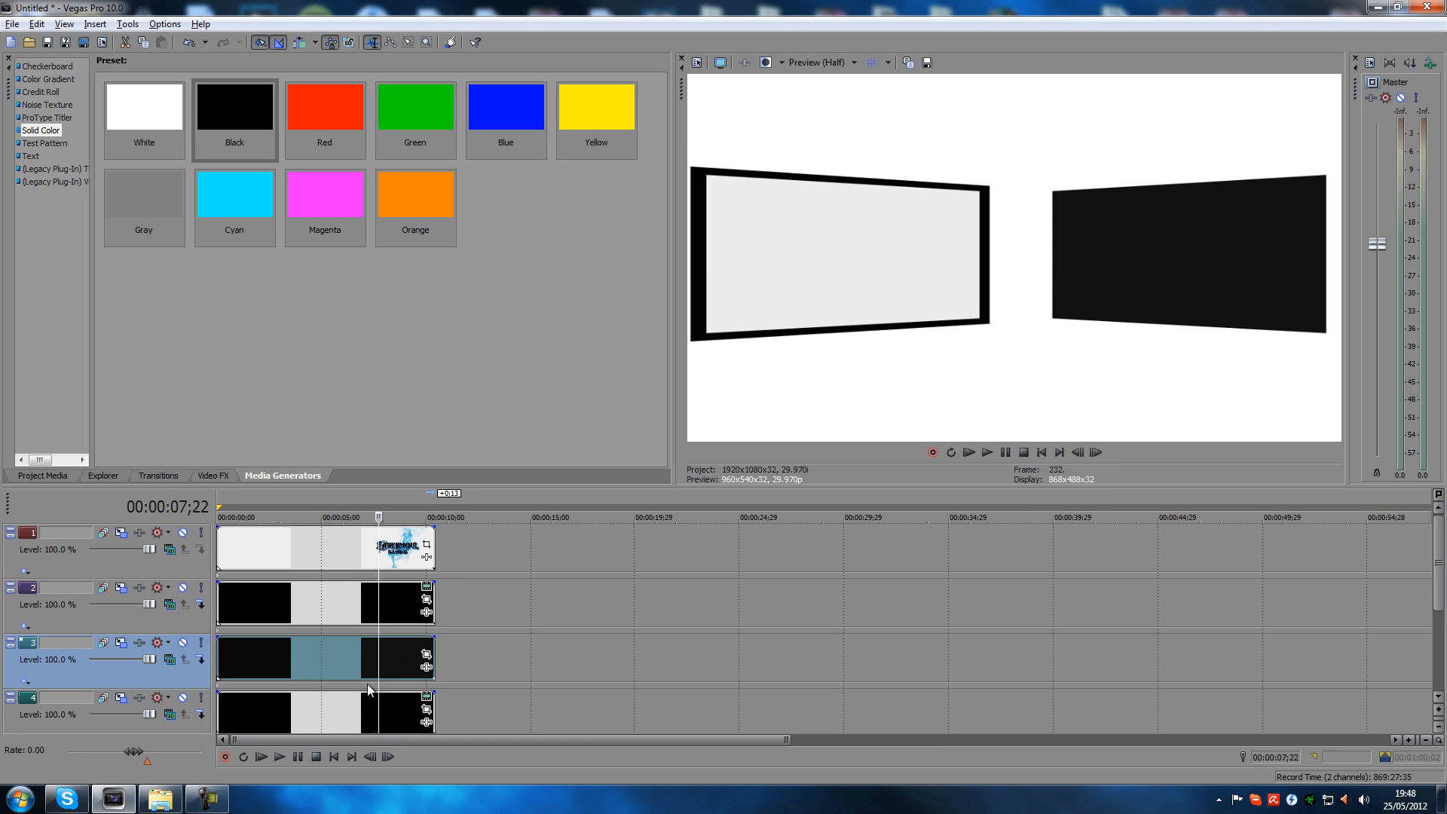
left_click(359, 708)
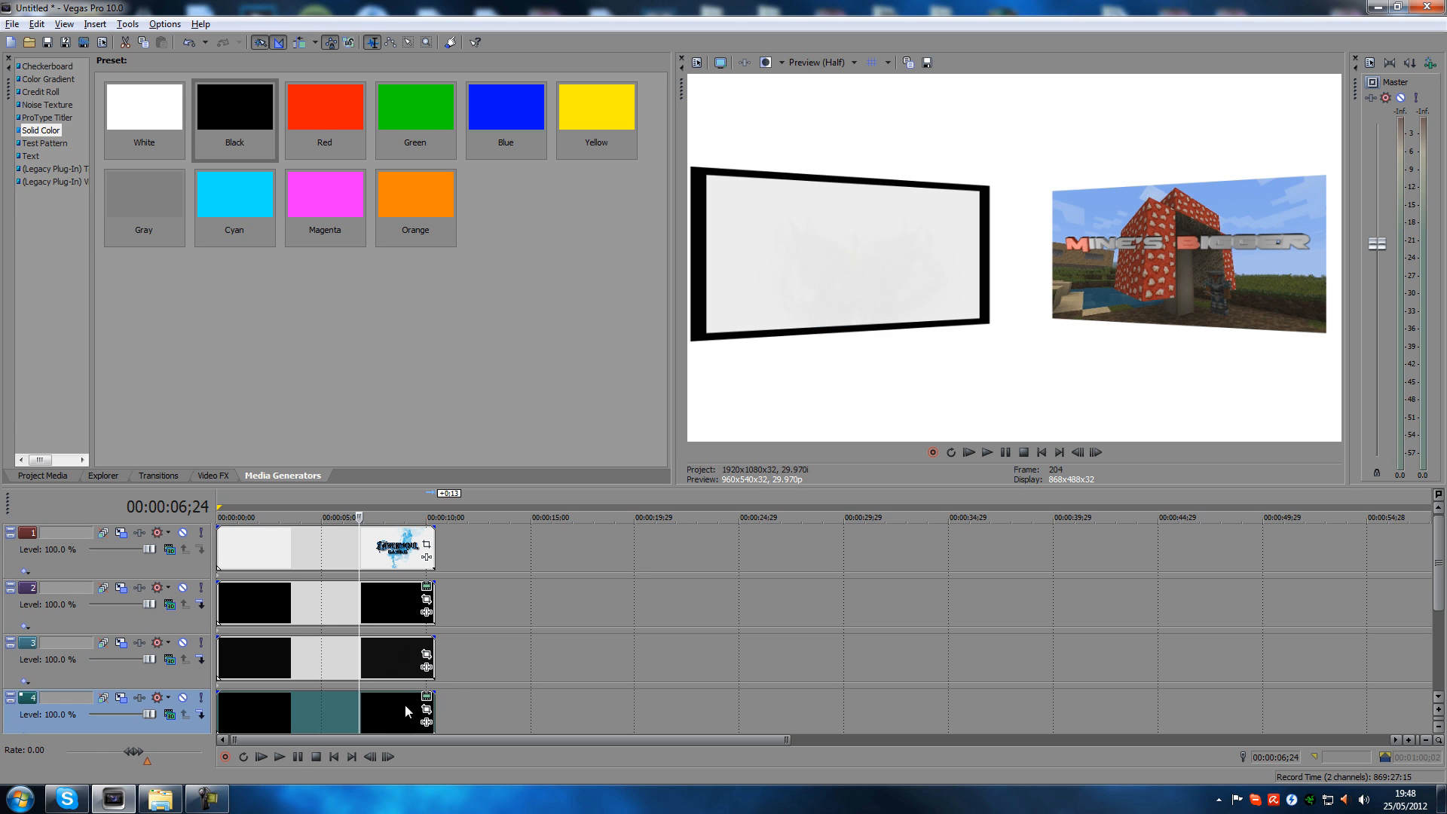
left_click(121, 699)
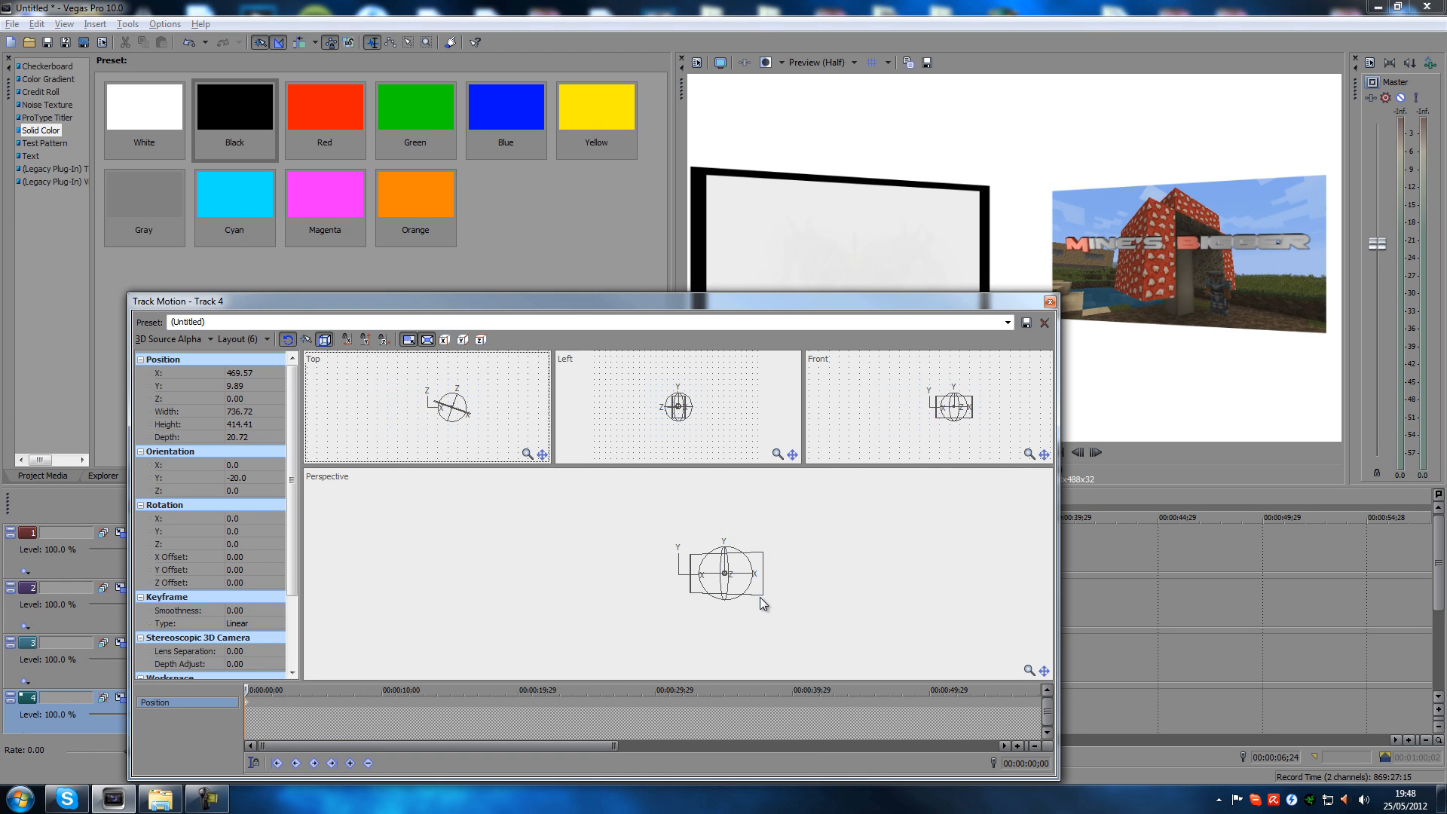
scroll(771, 607, "up", 3)
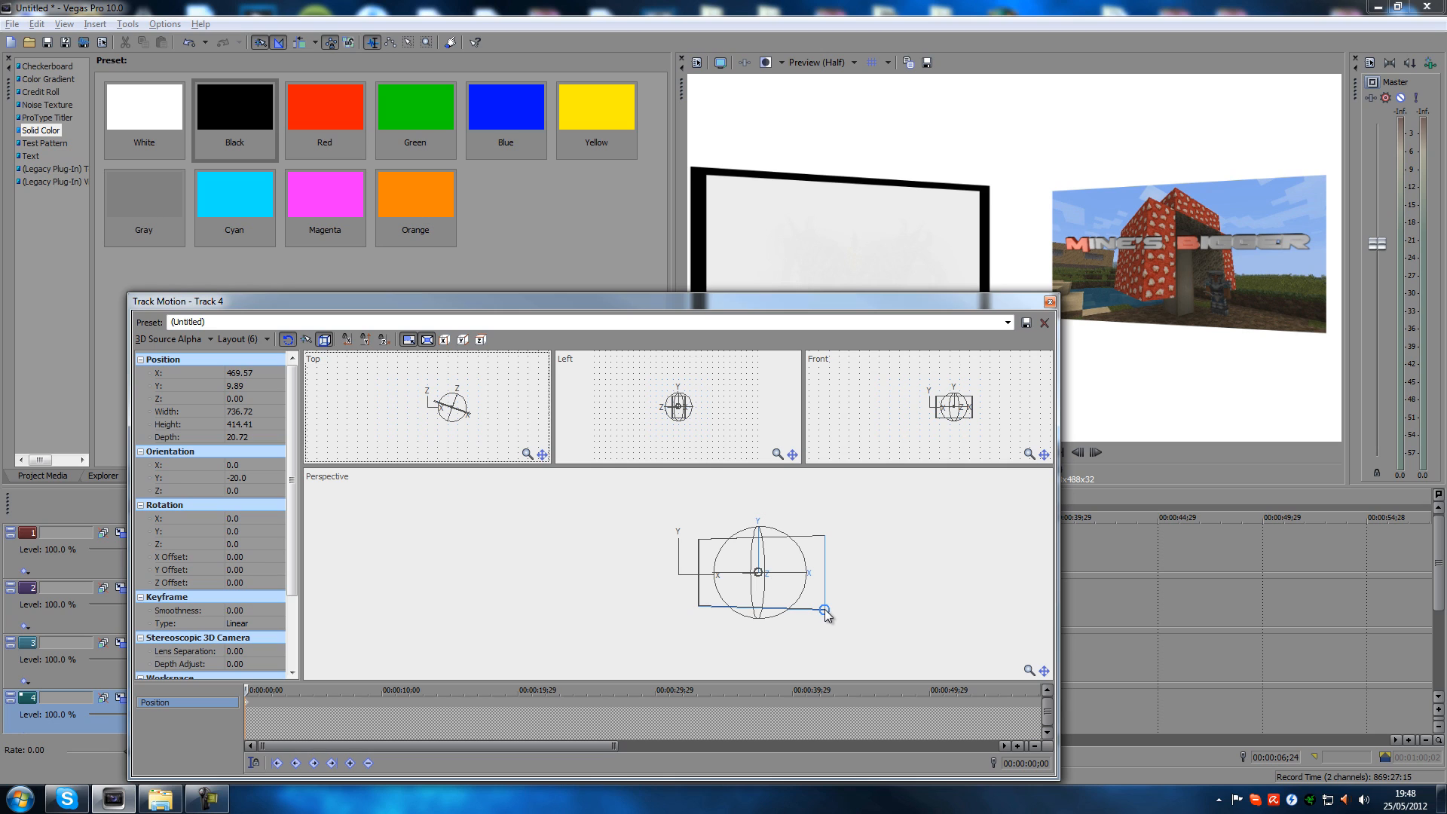
left_click_drag(825, 609, 833, 607)
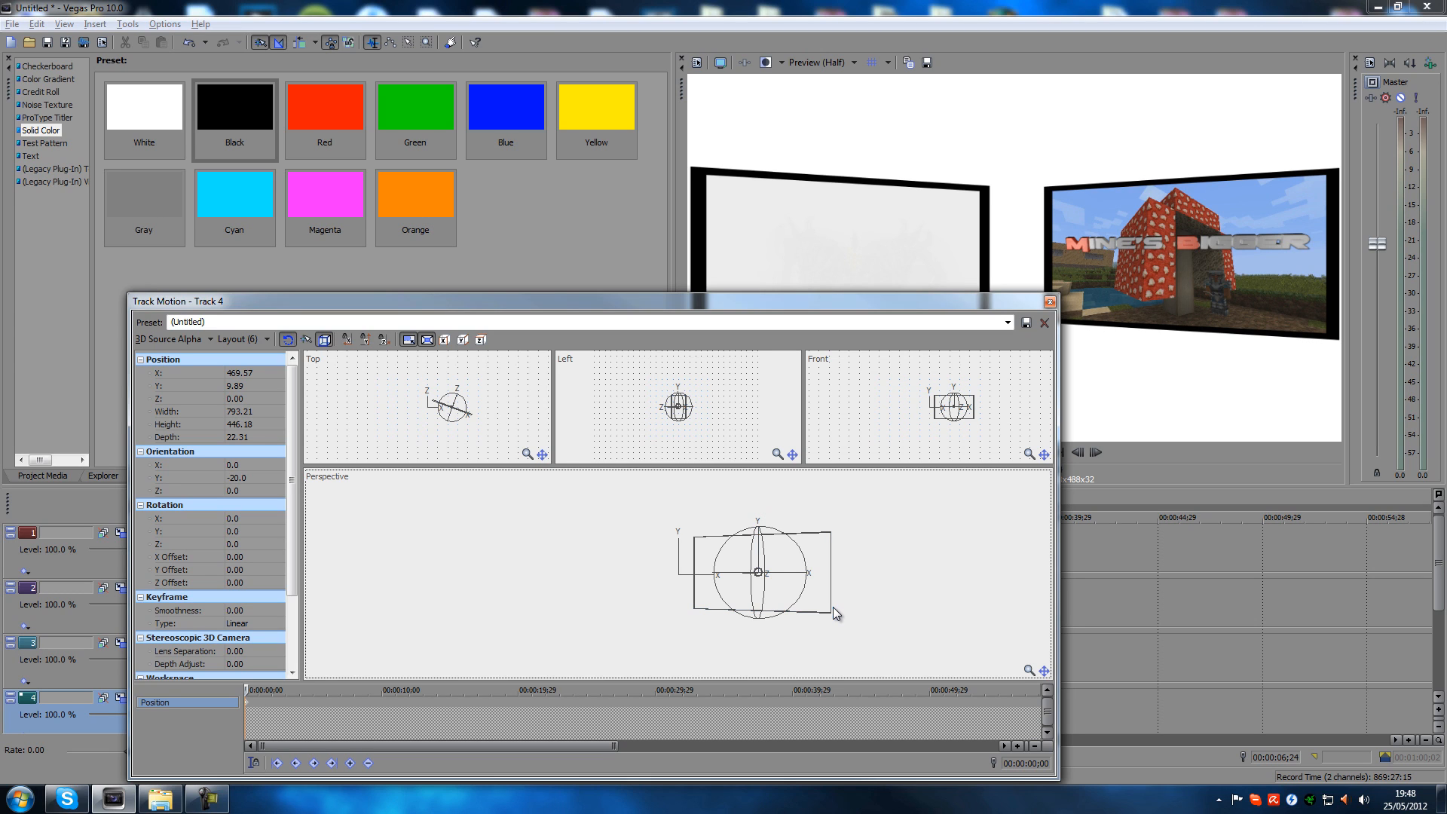
left_click(1050, 301)
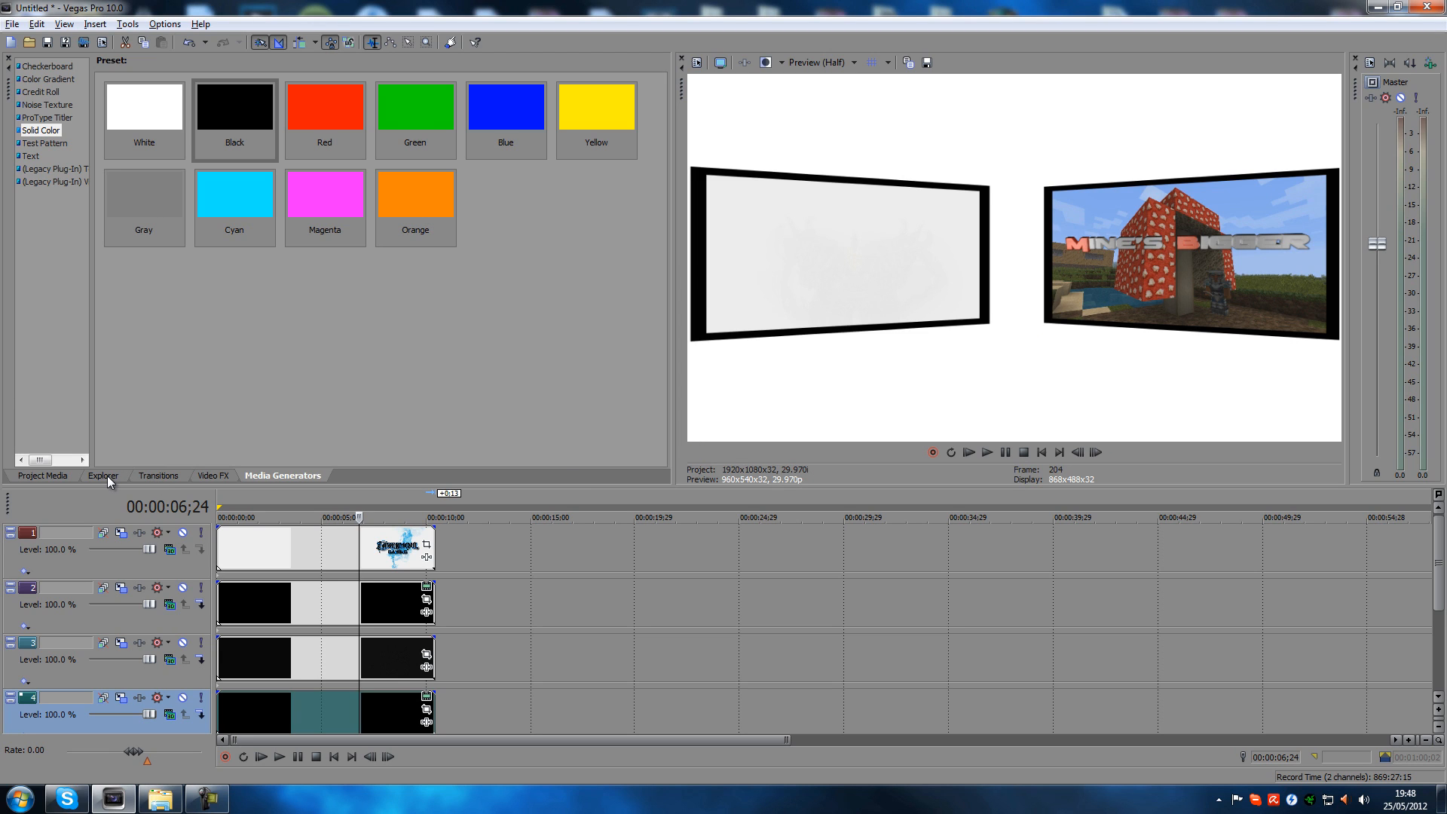
Apply the Border effect's Soft Edge preset to the black solid color events on tracks 2 and 4
left_click(213, 476)
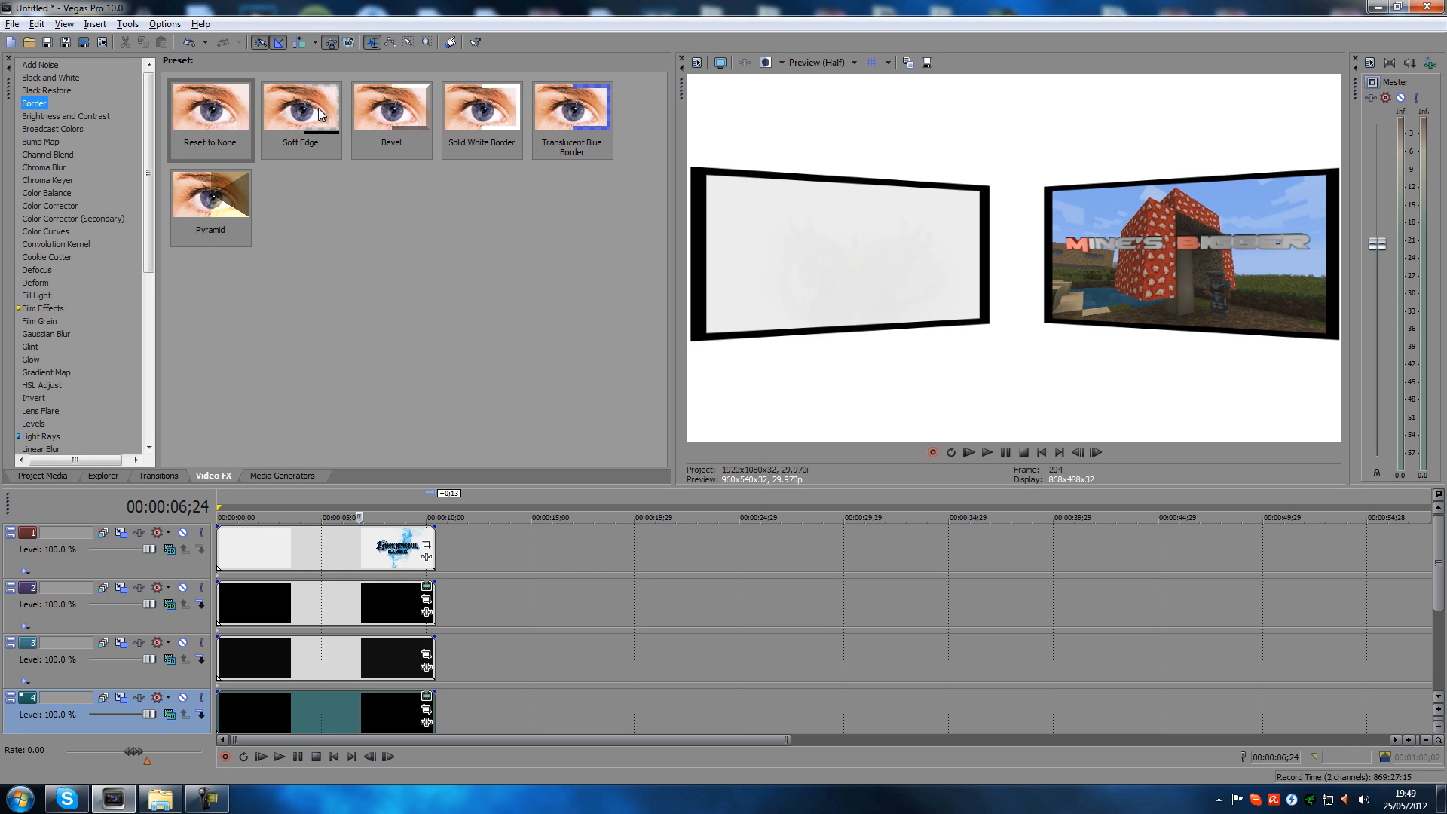
left_click_drag(319, 113, 329, 610)
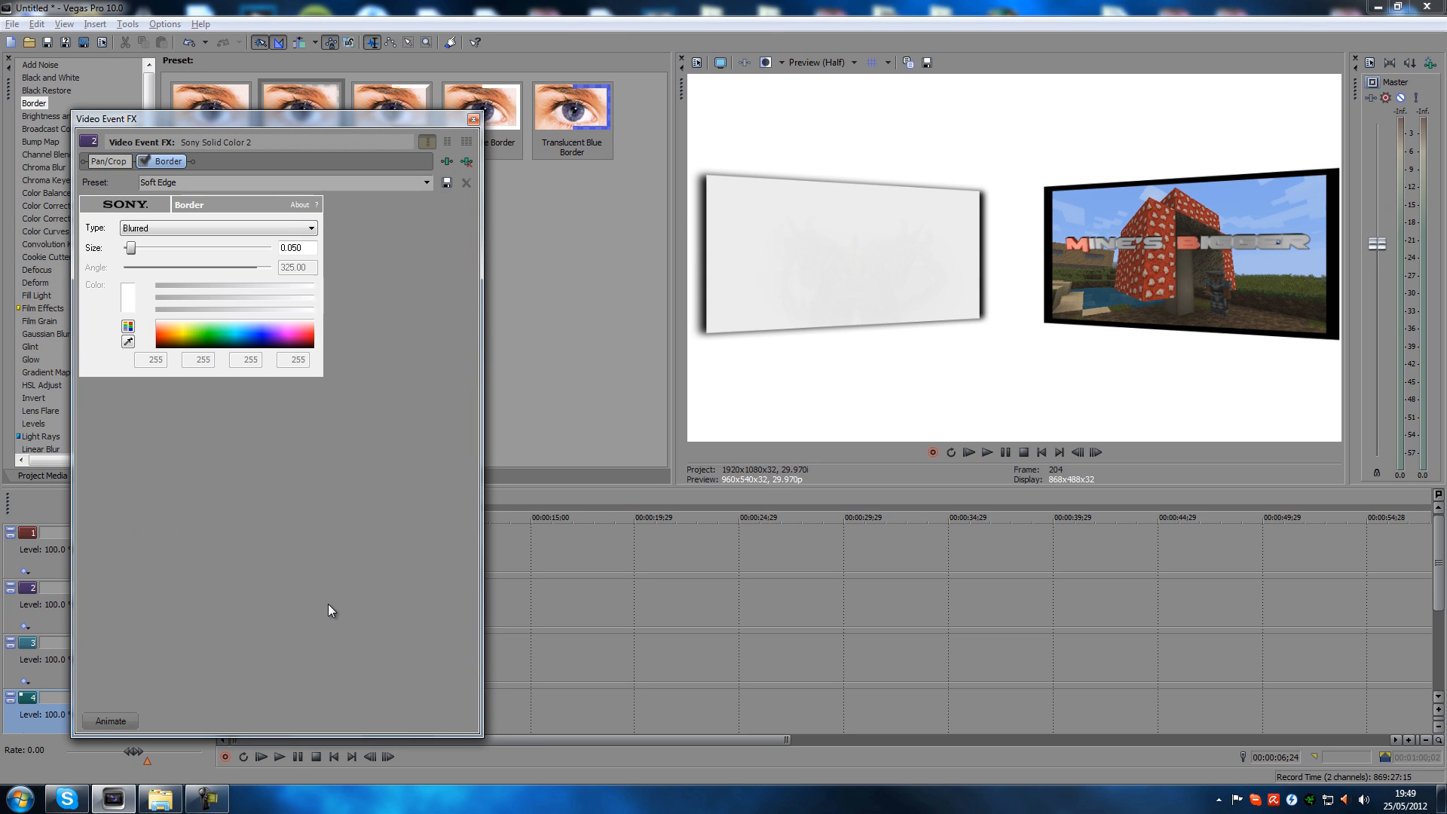
left_click(473, 121)
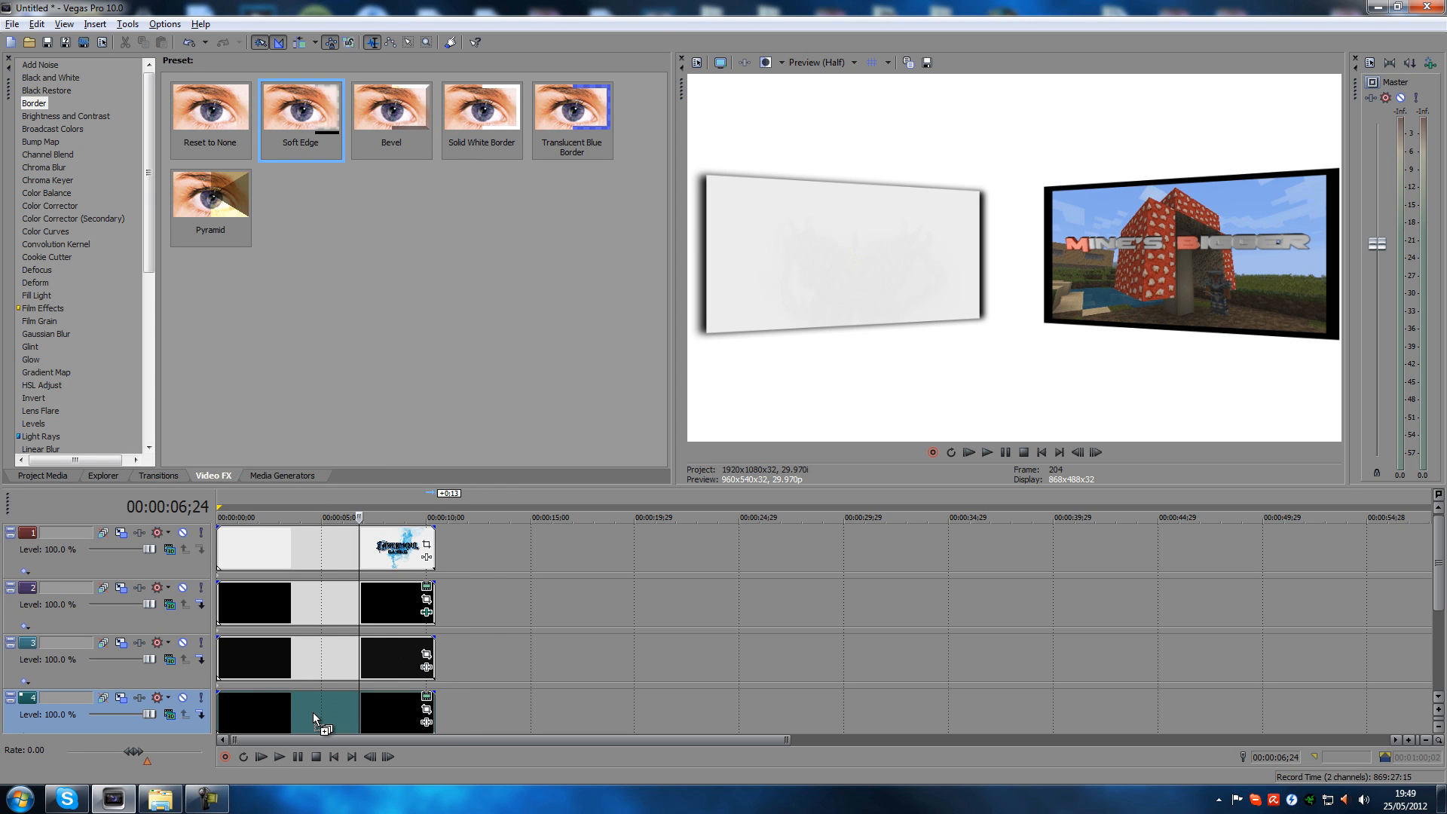
left_click_drag(314, 712, 313, 712)
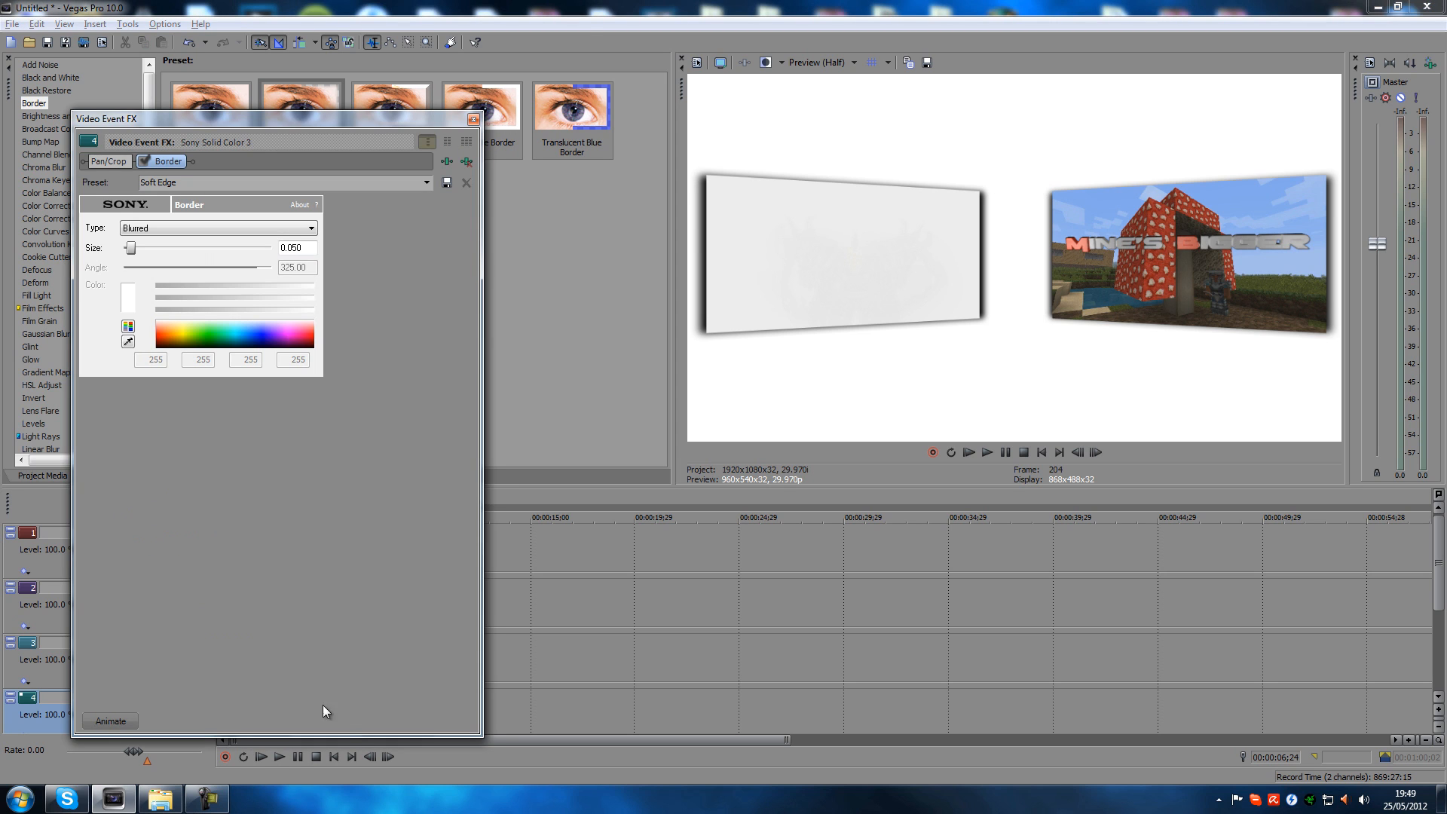
left_click(473, 120)
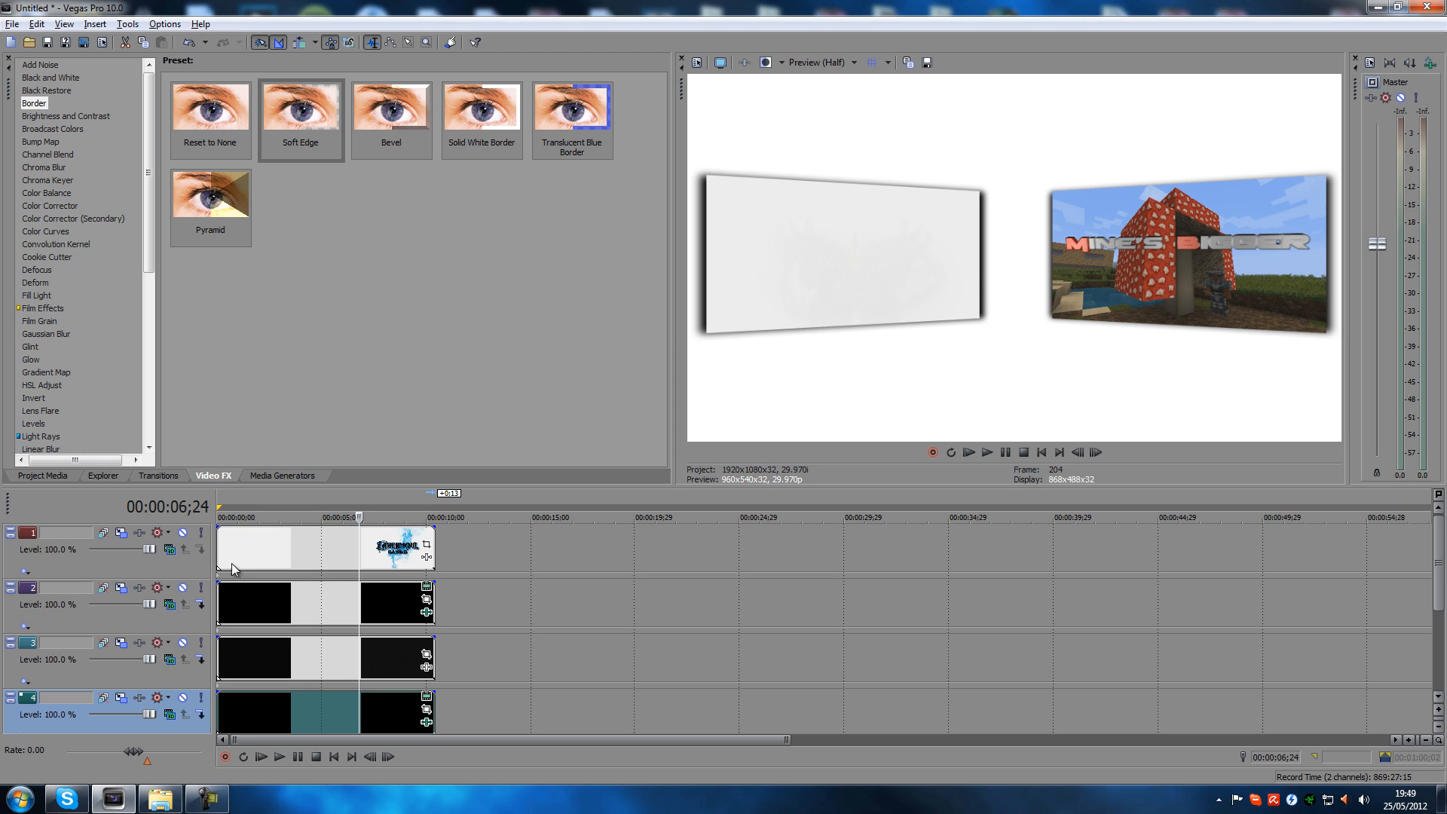
Review track 1's compositing mode and 3D Track Motion settings, along with the black backing tracks and the solid color presets
left_click(171, 555)
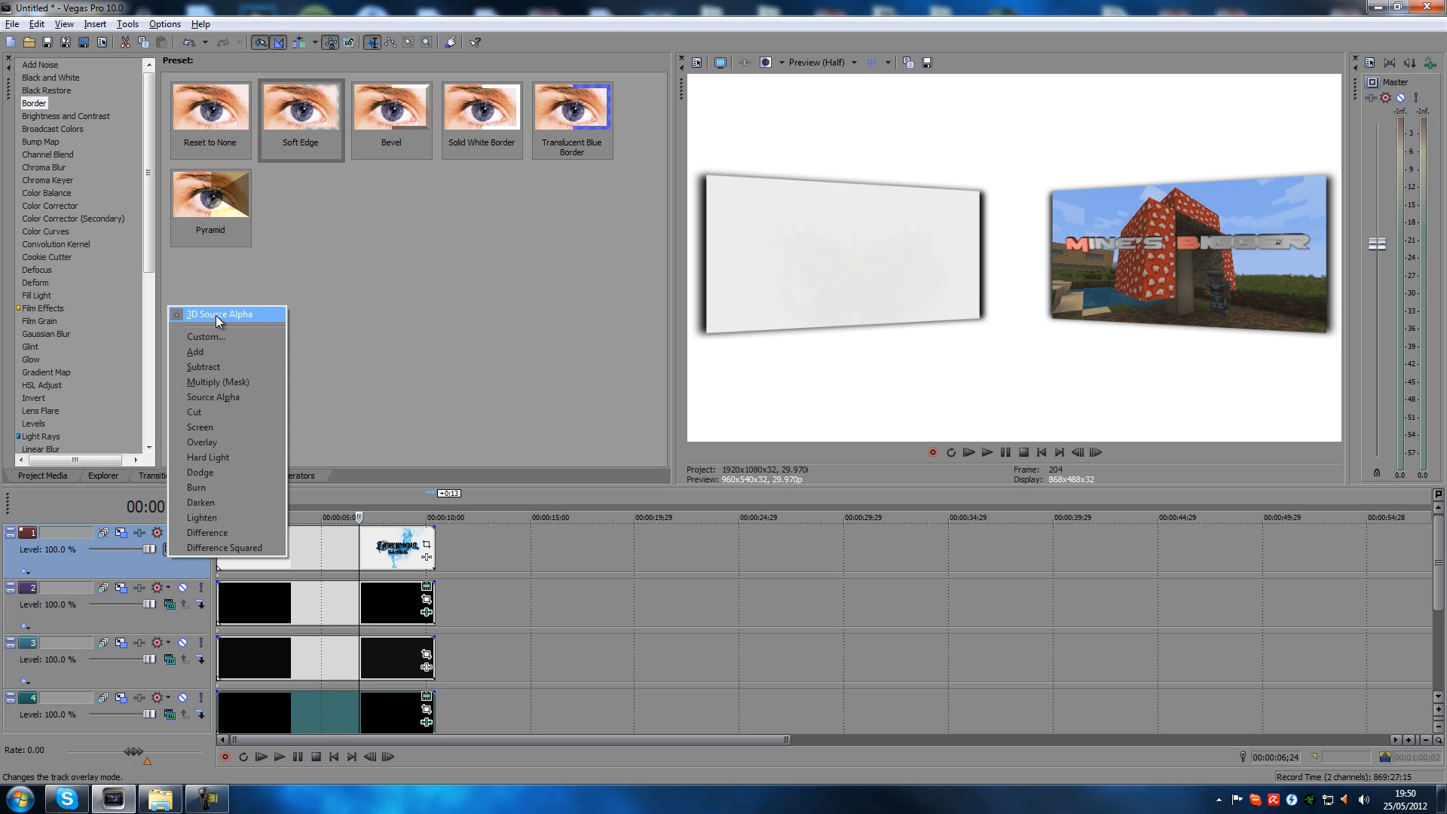
left_click(74, 561)
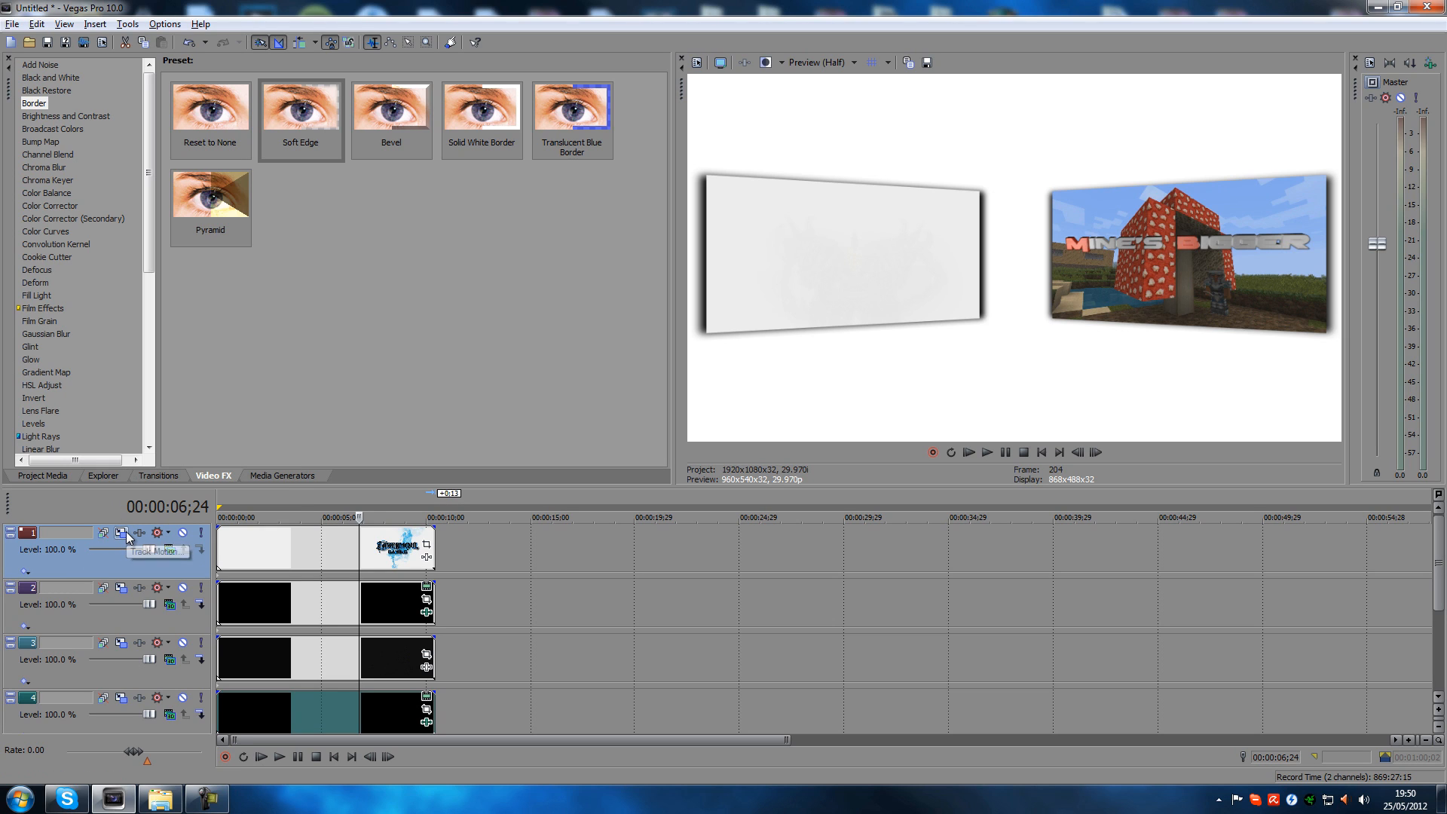
left_click(121, 533)
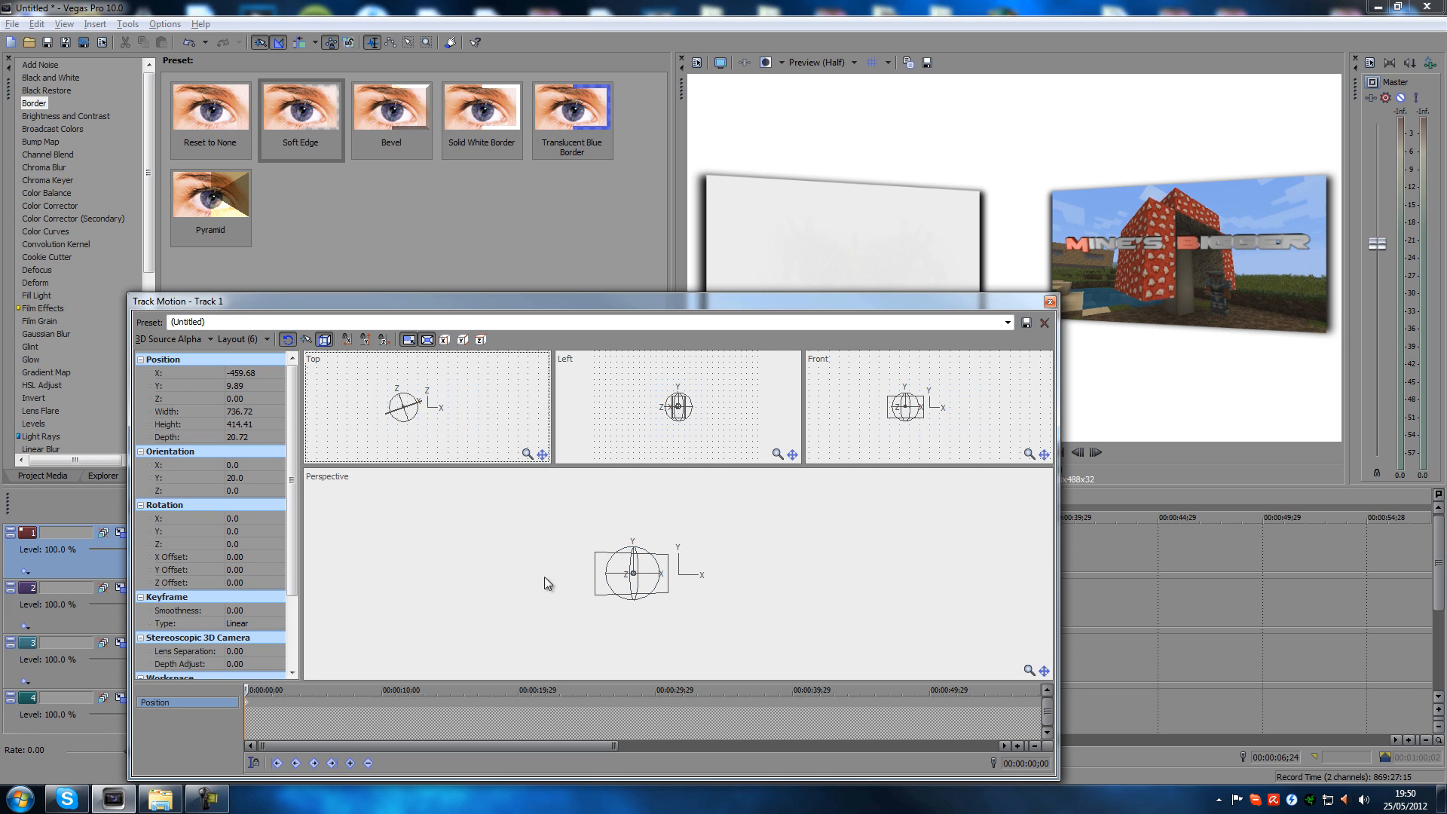
left_click(1050, 301)
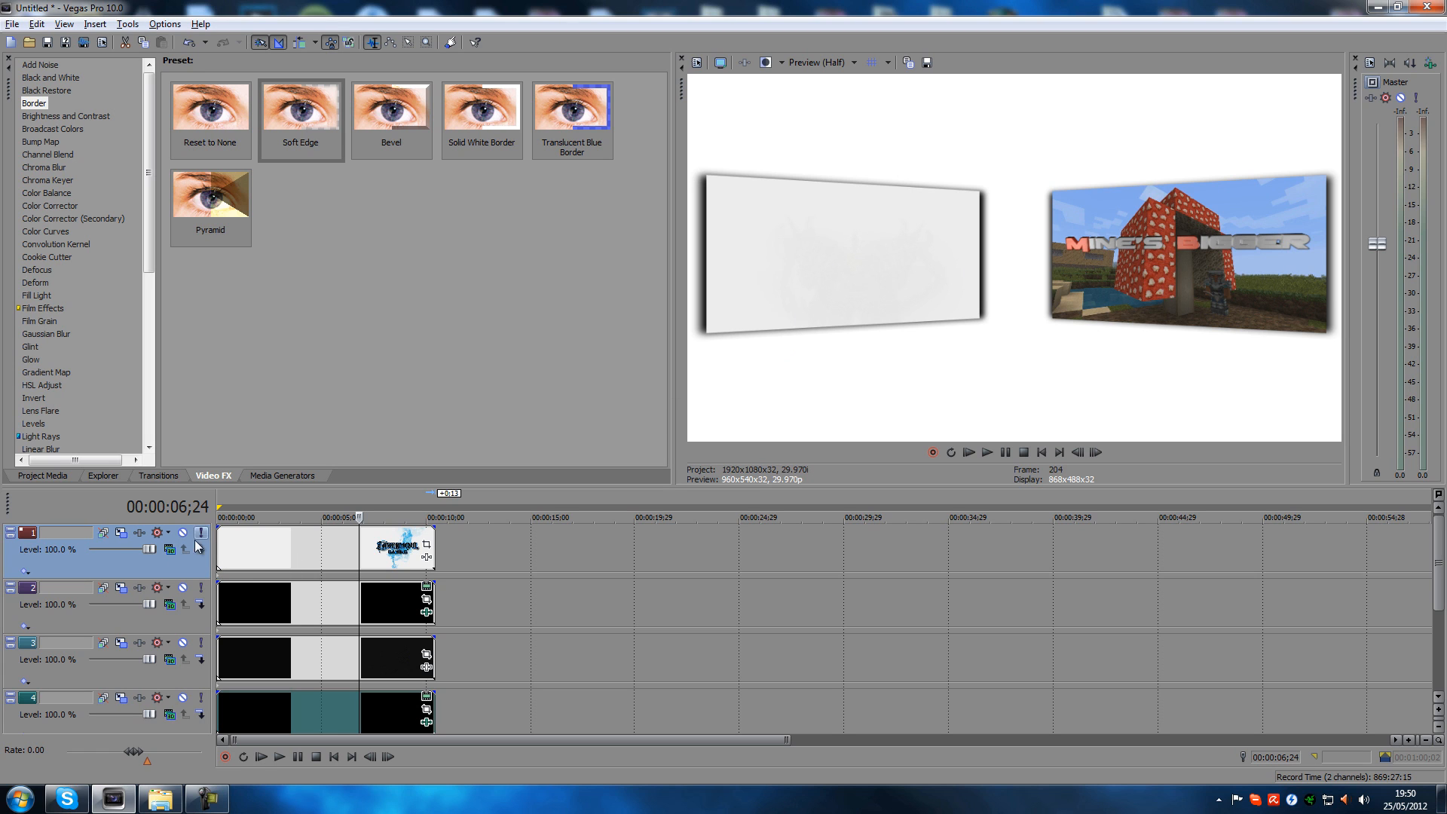
left_click(120, 533)
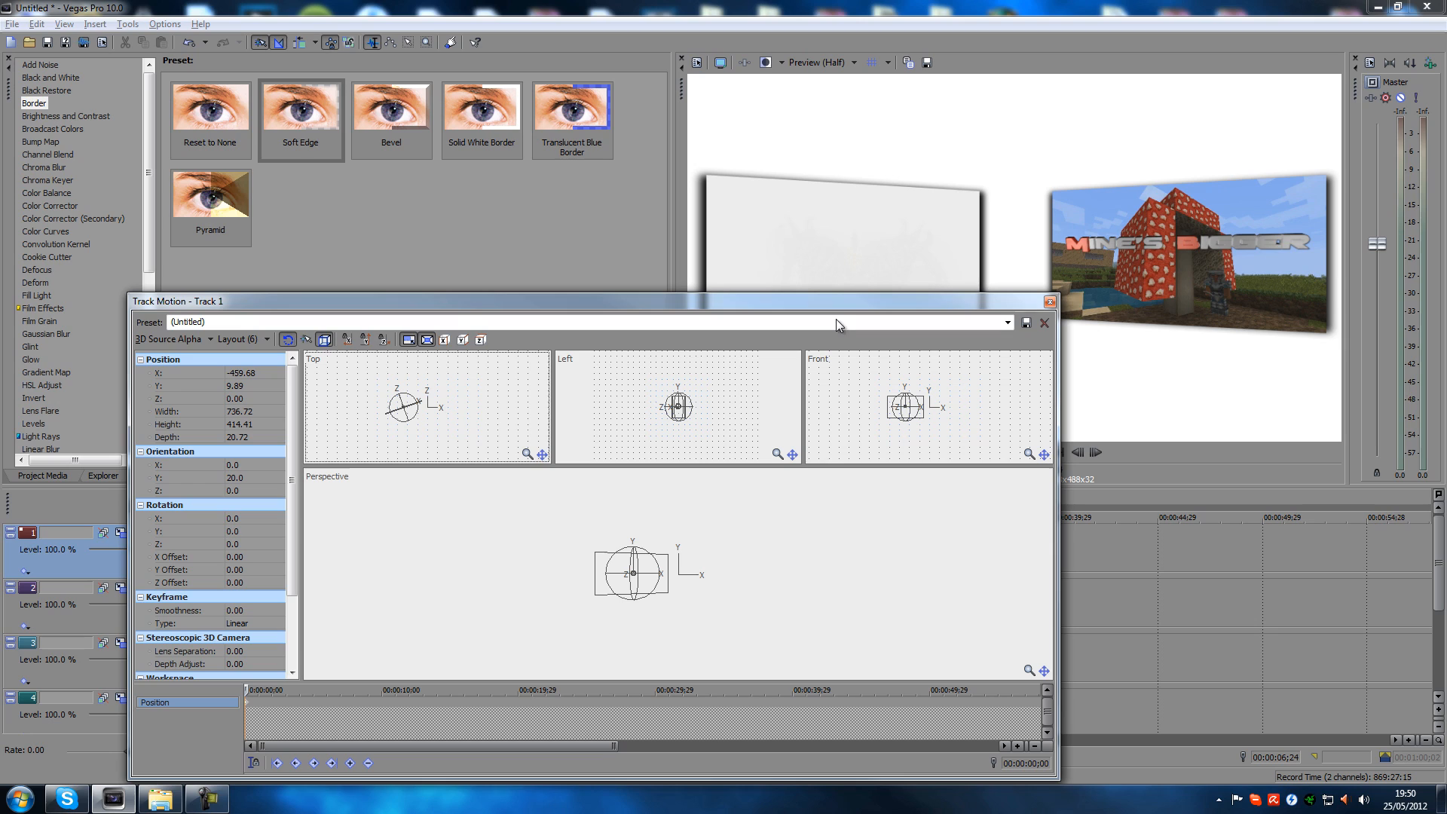
left_click(1051, 303)
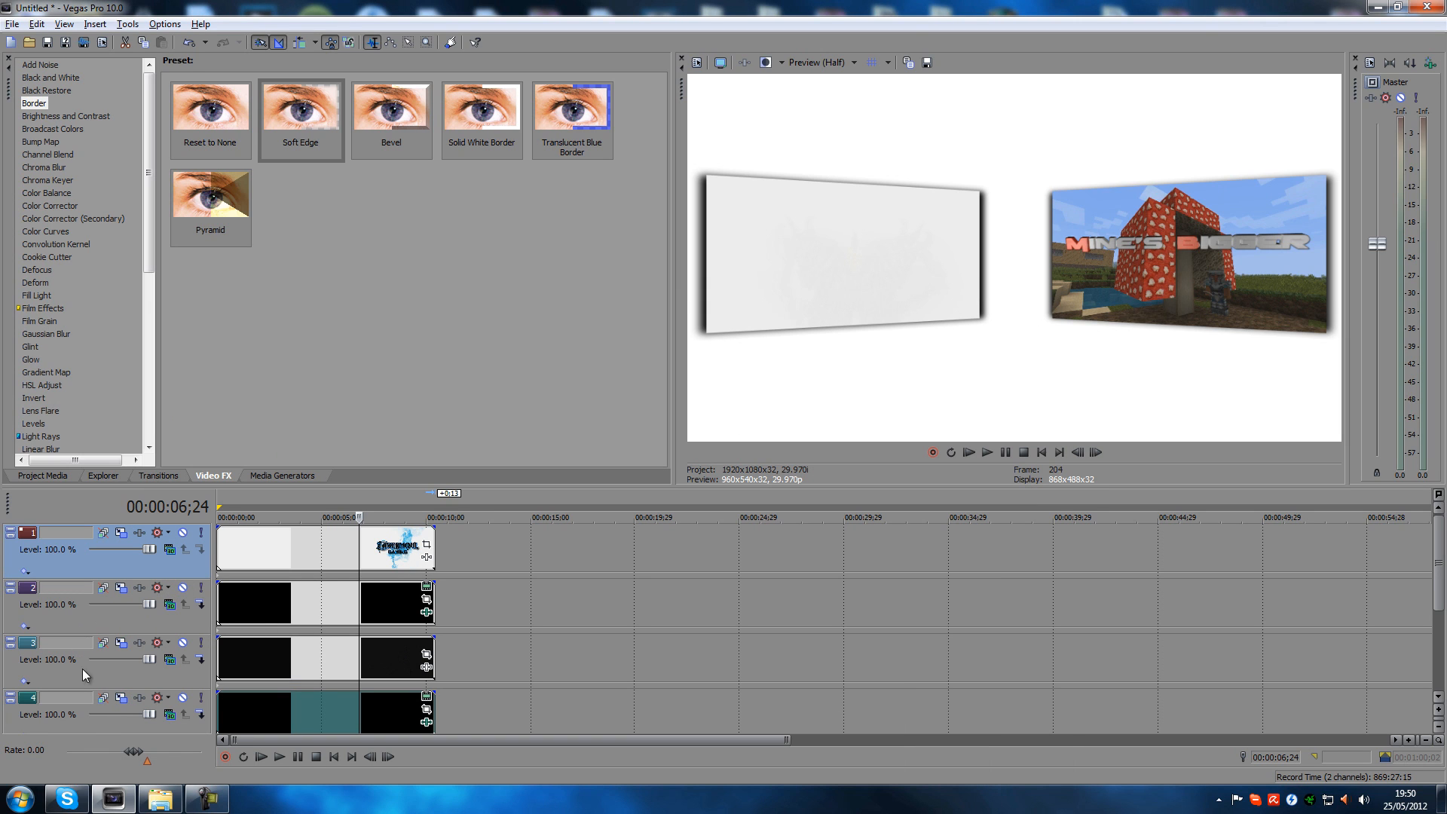
left_click(92, 625)
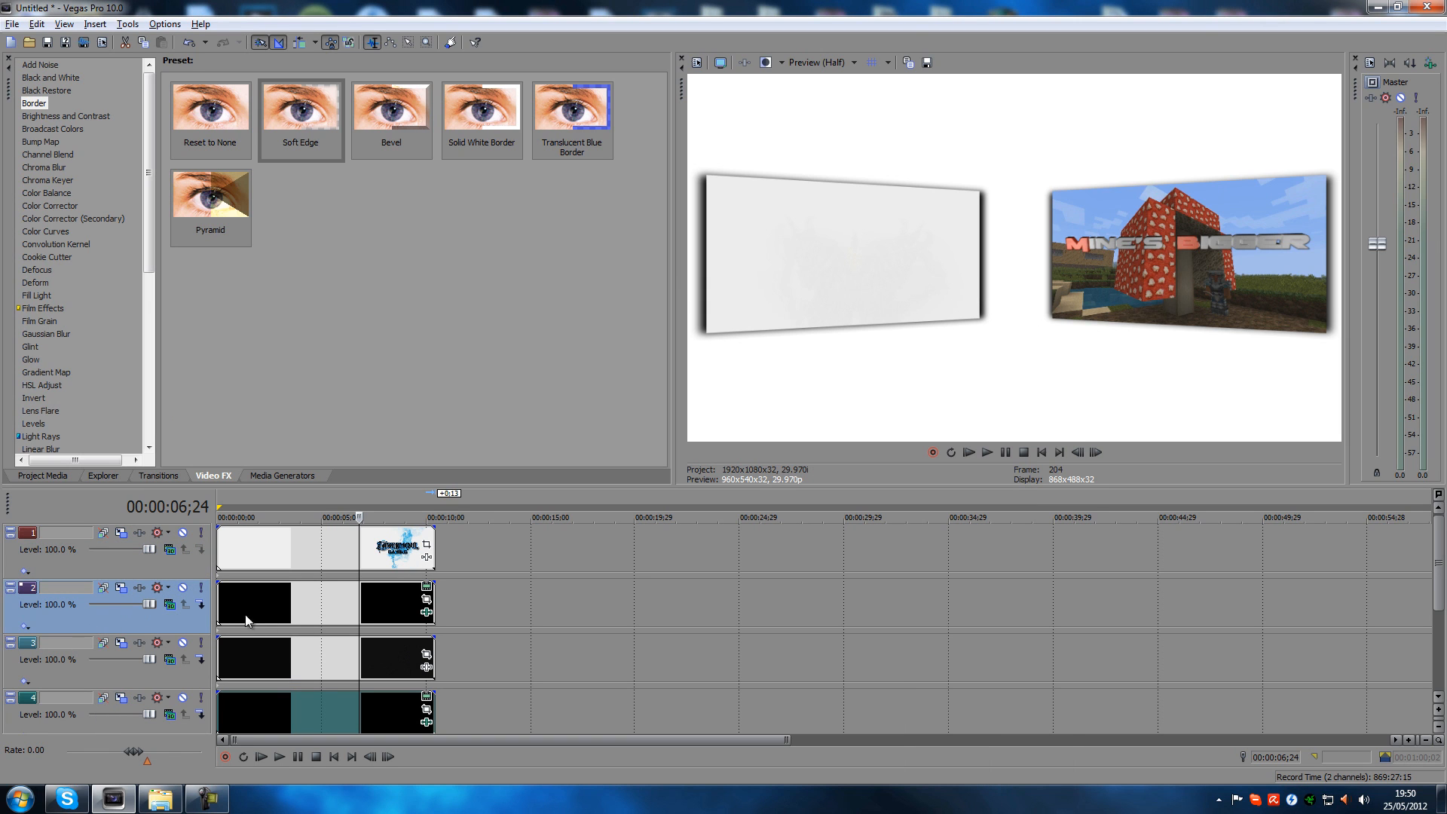
left_click(90, 720)
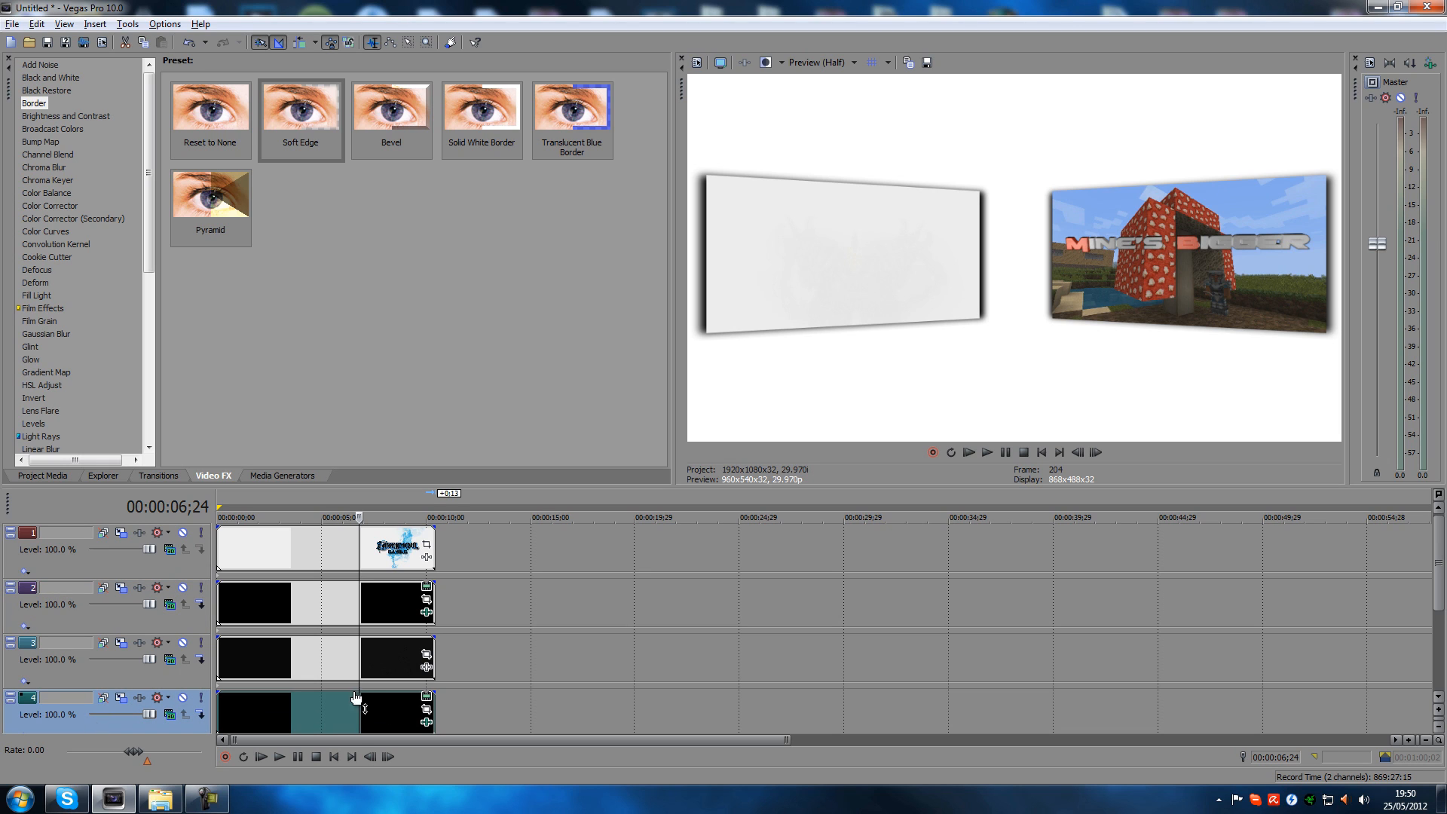
left_click(282, 475)
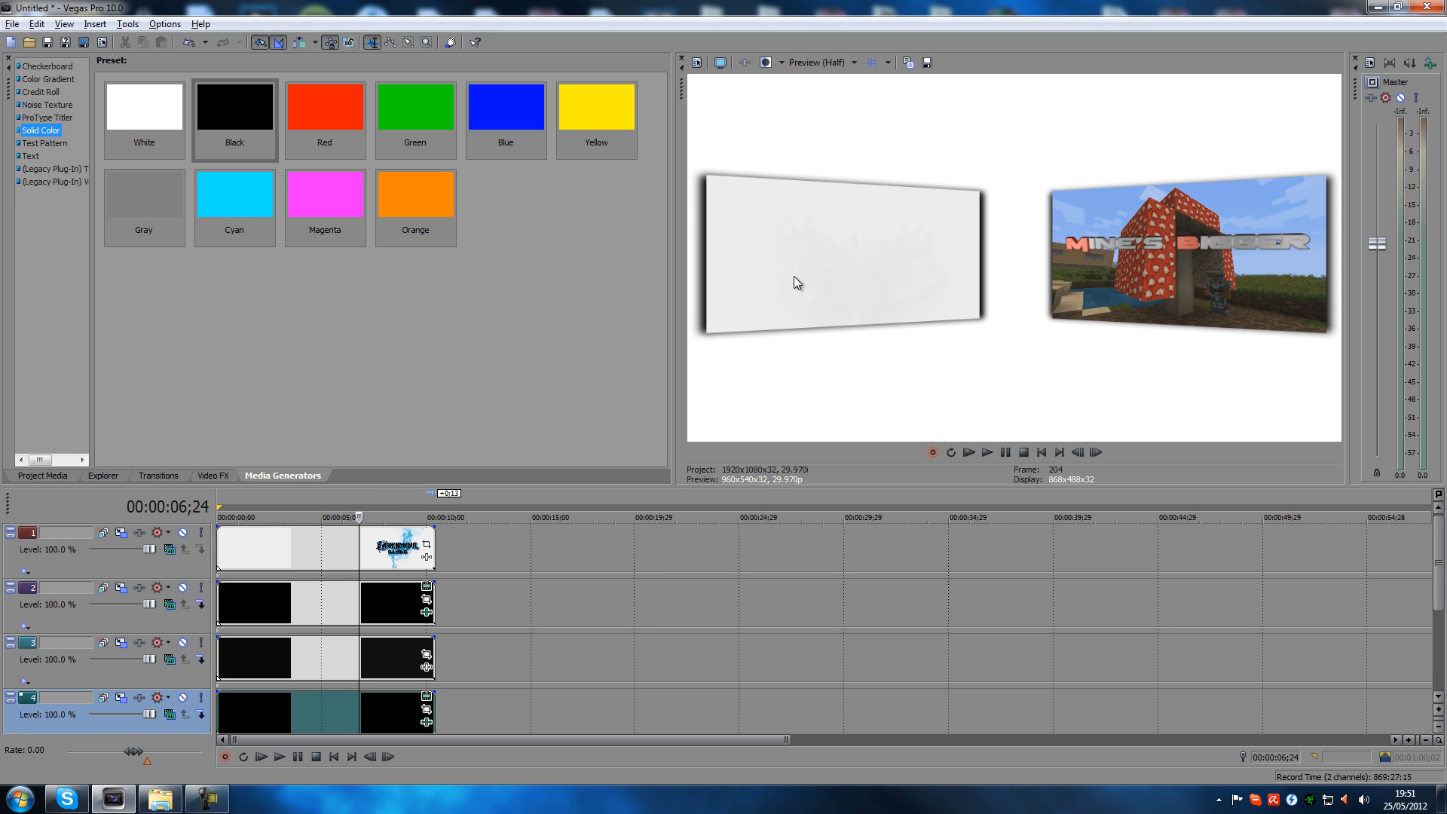
left_click(103, 532)
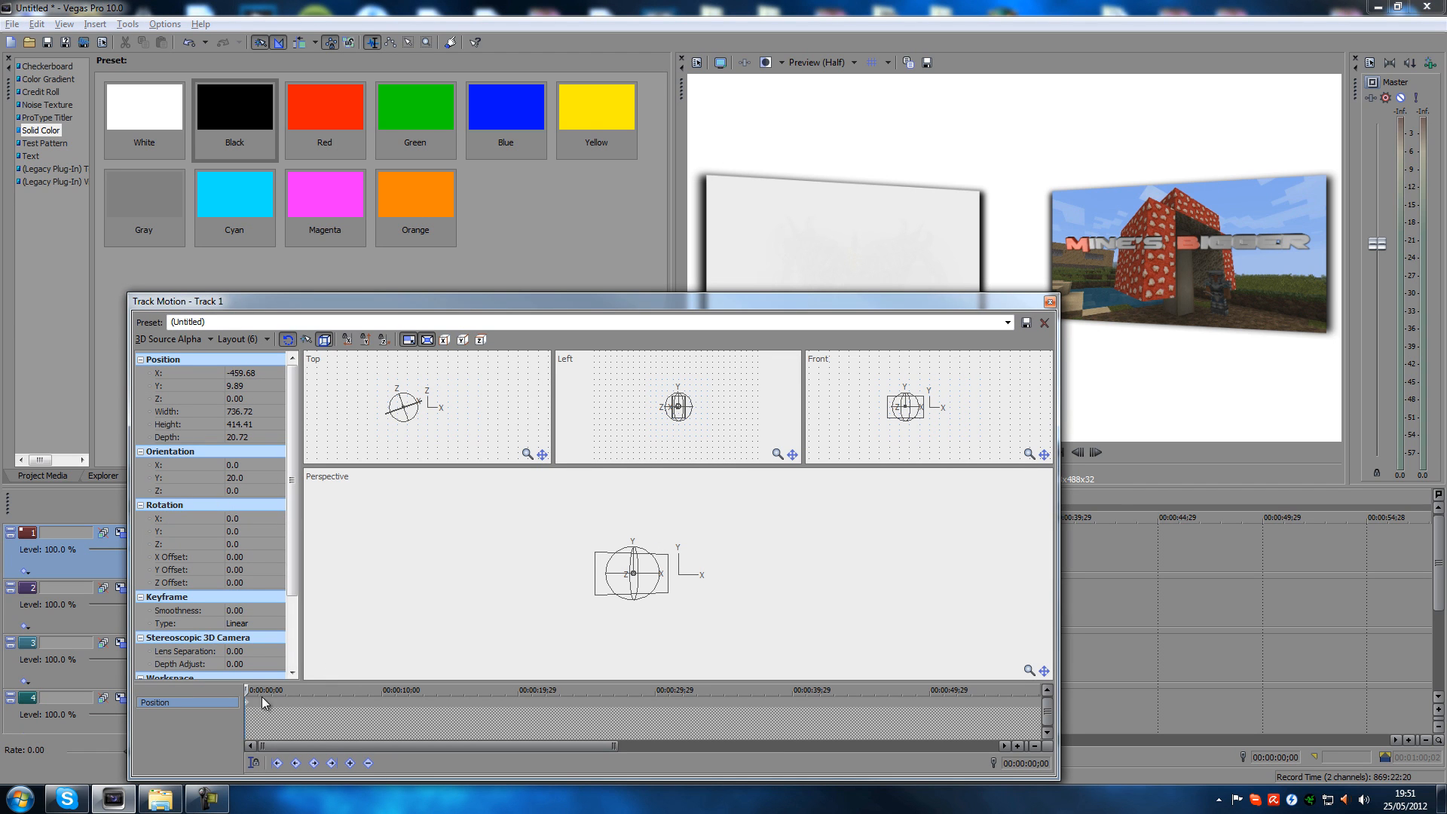
left_click(1049, 302)
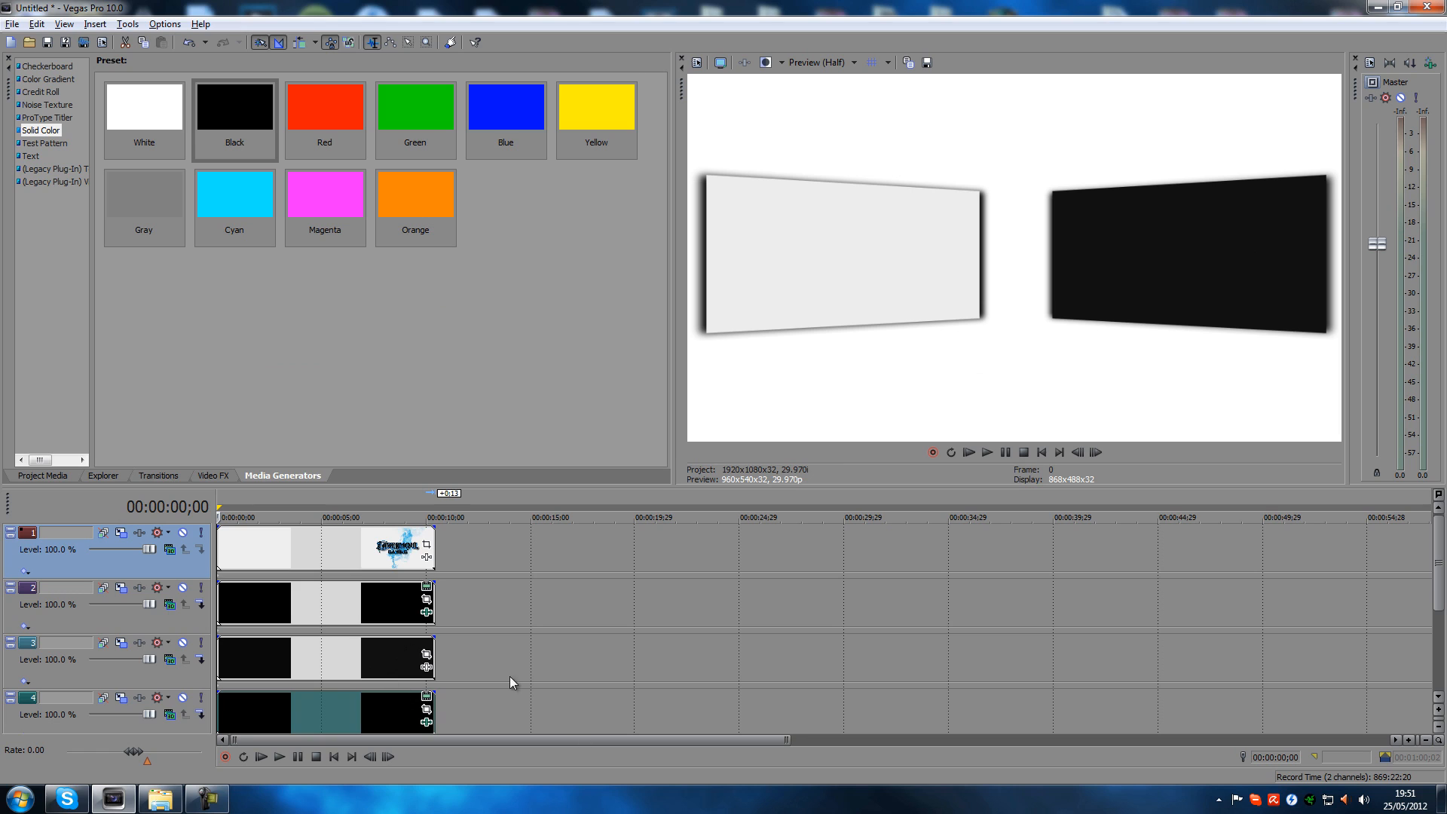
Shrink track 2's black backing slightly in 3D Track Motion to about 784 wide by 441 high for a thinner shadow
left_click(316, 607)
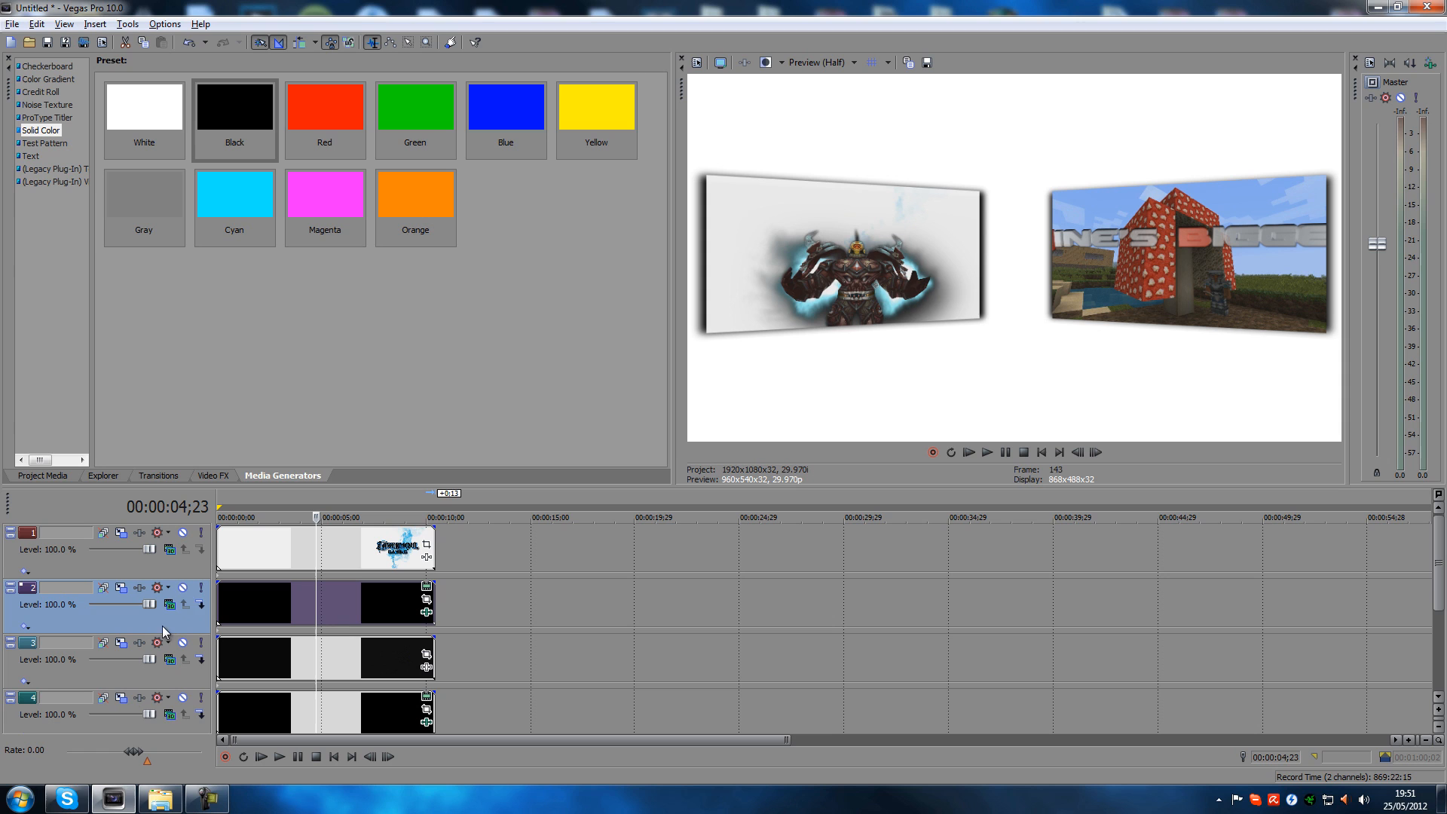
left_click(102, 587)
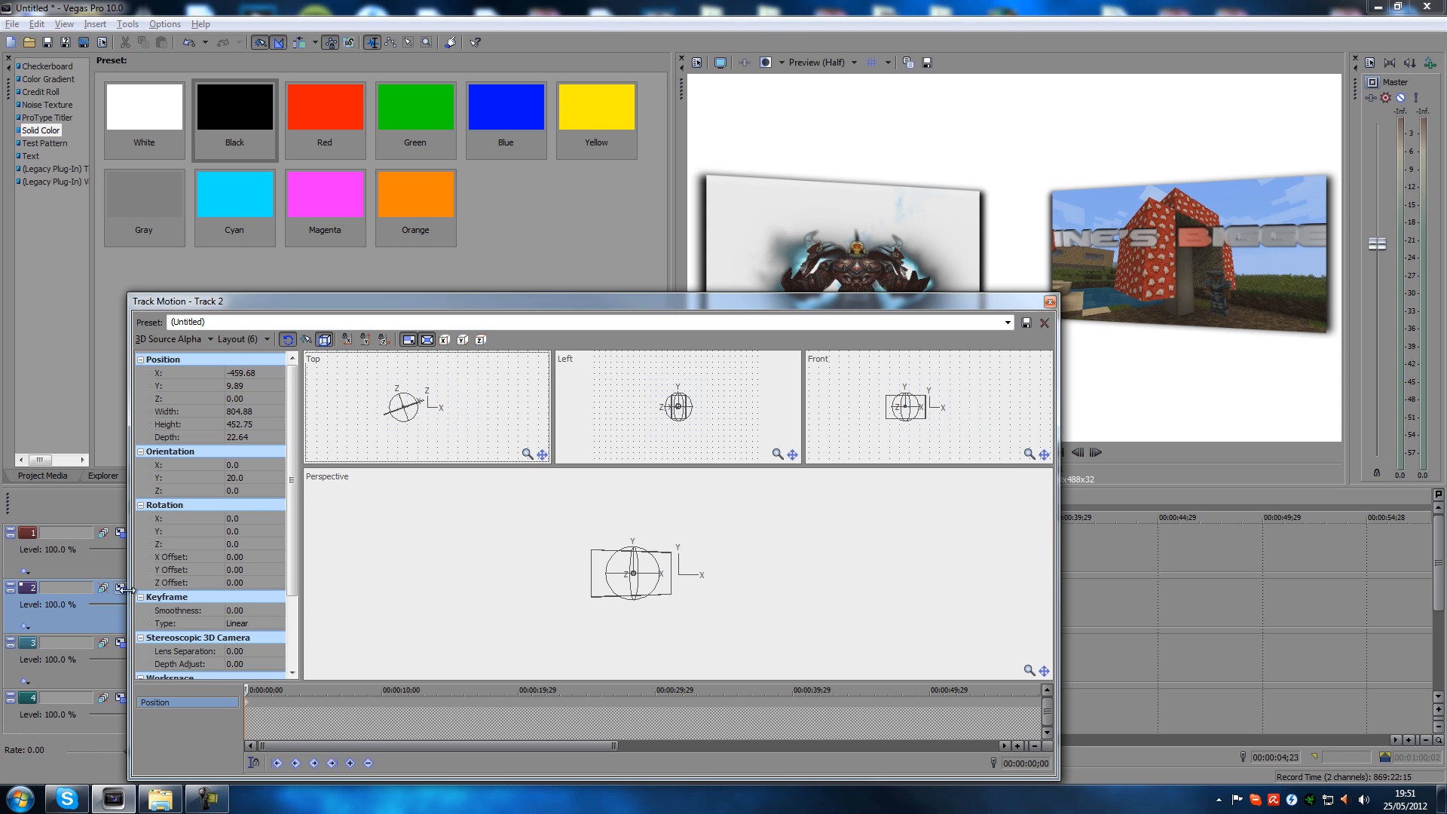
left_click(252, 706)
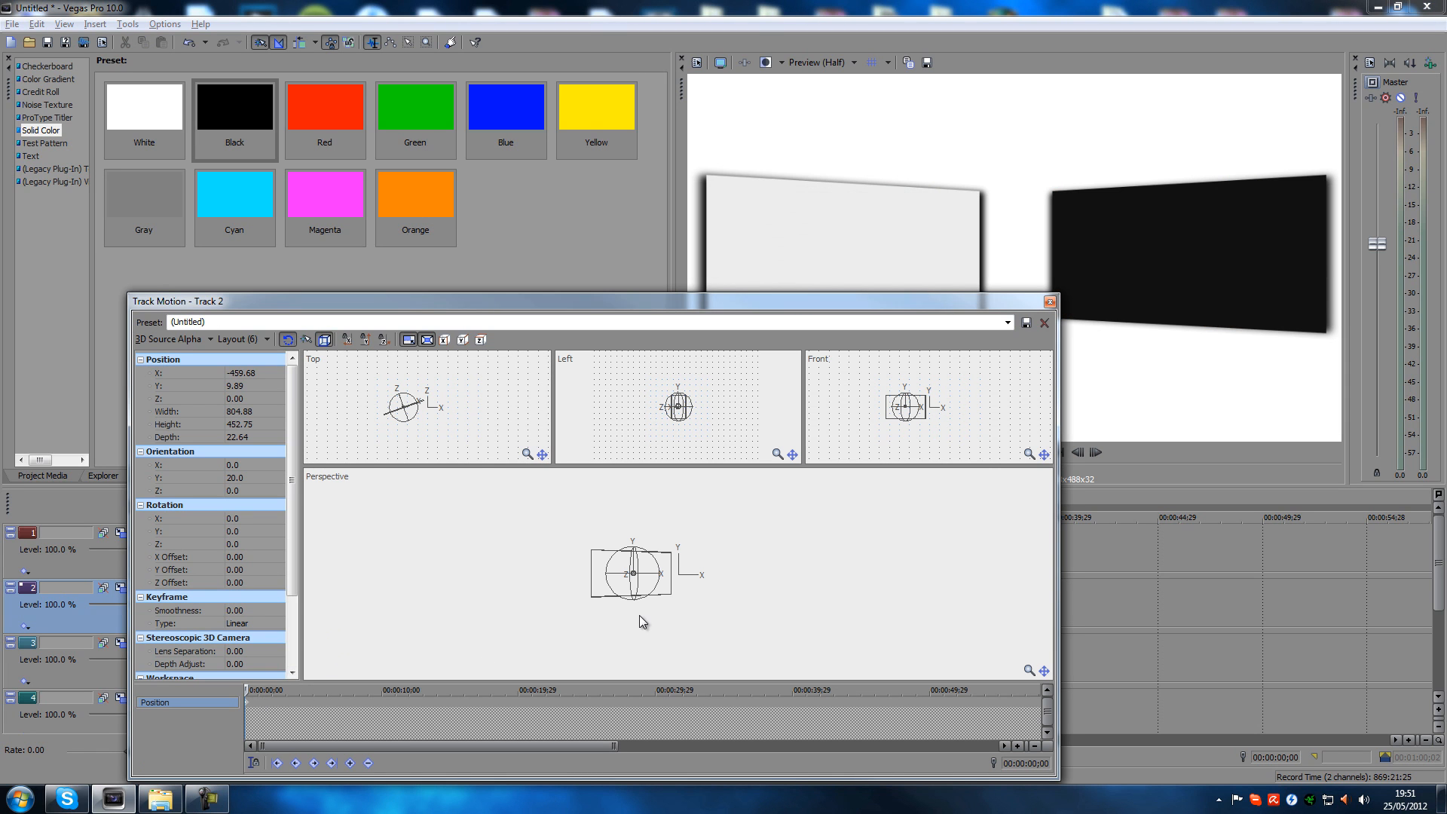
scroll(687, 600, "up", 5)
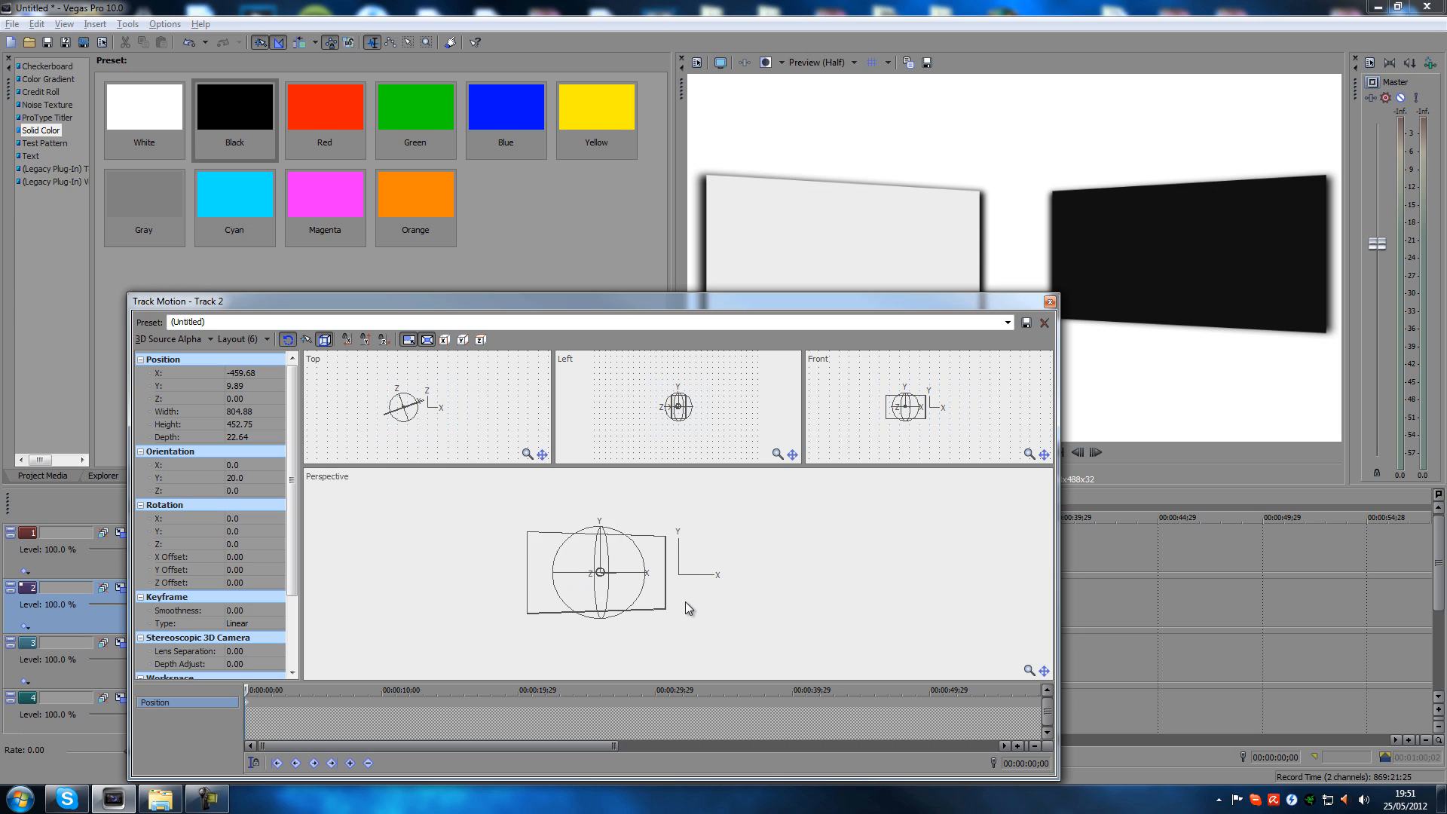
scroll(685, 601, "up", 2)
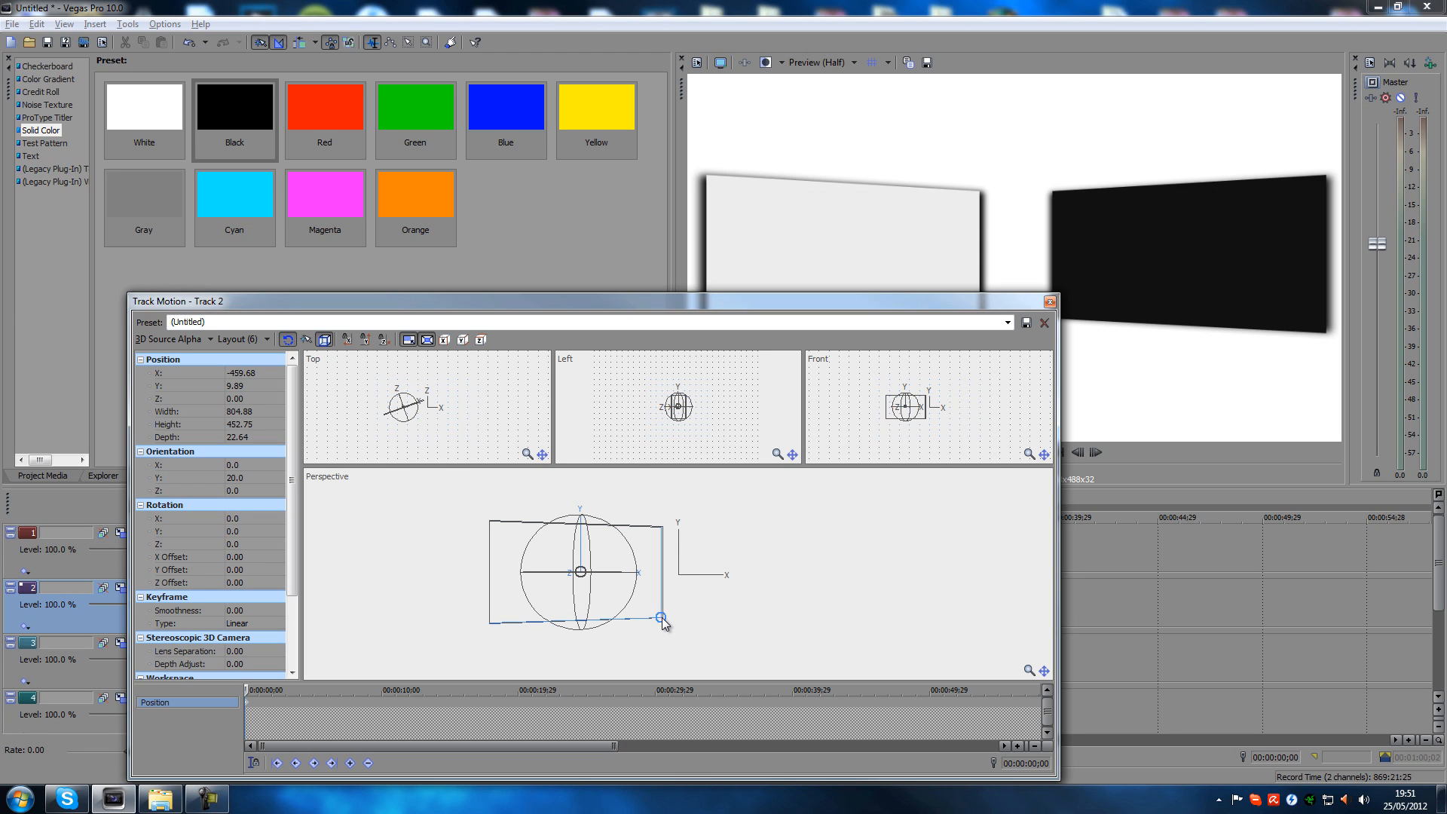
left_click(662, 618)
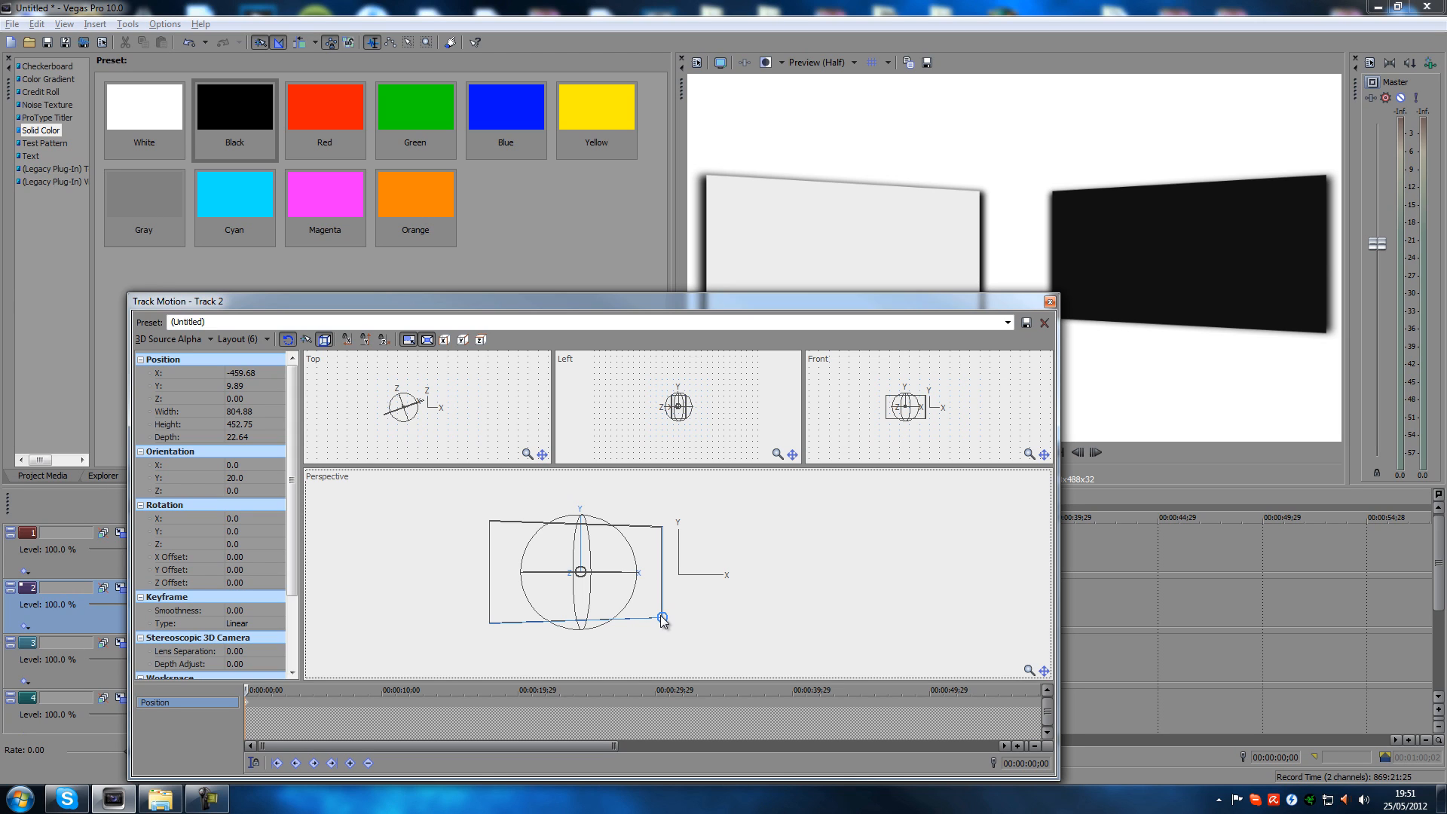
scroll(662, 620, "up", 3)
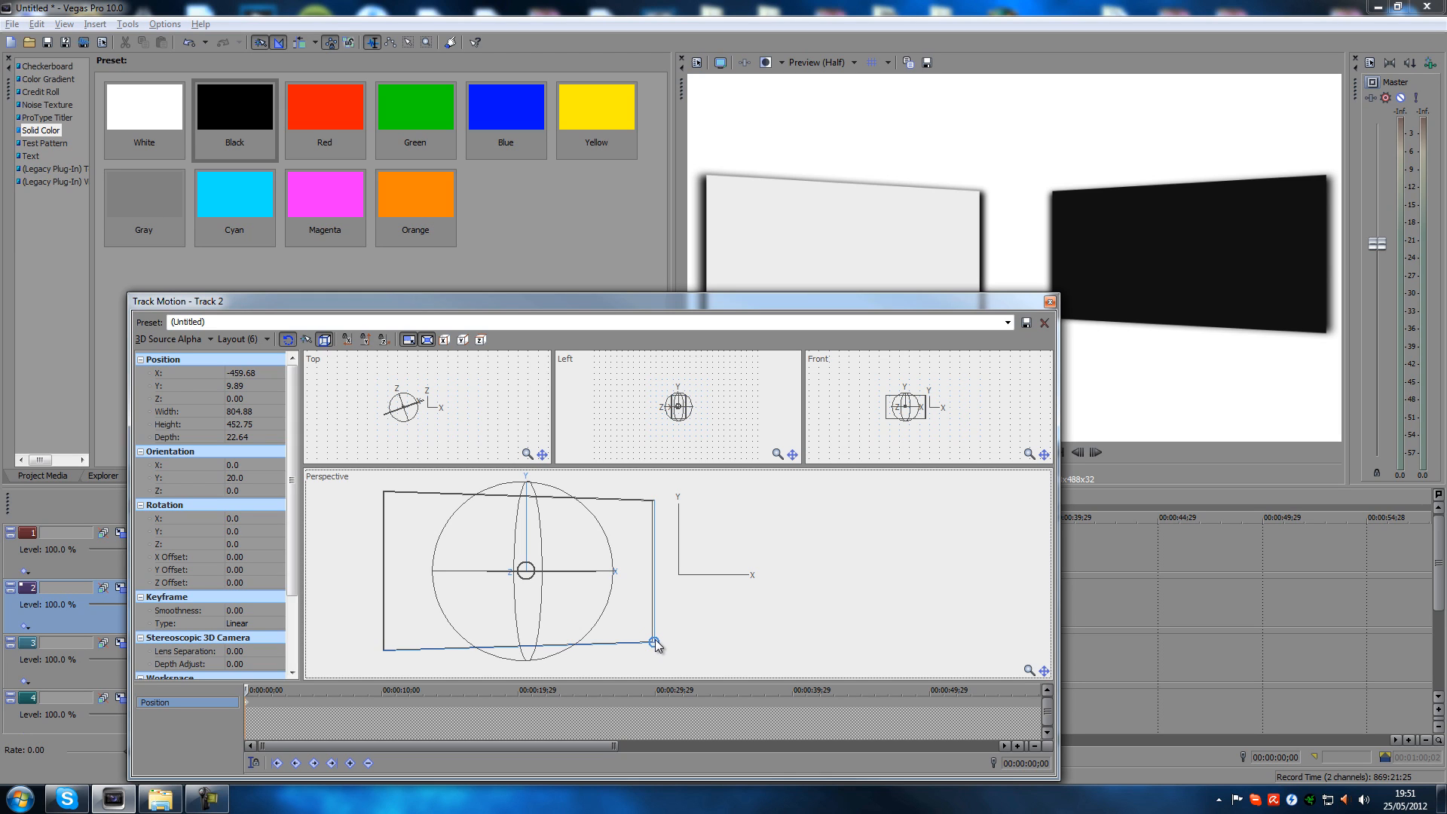
left_click_drag(656, 644, 656, 644)
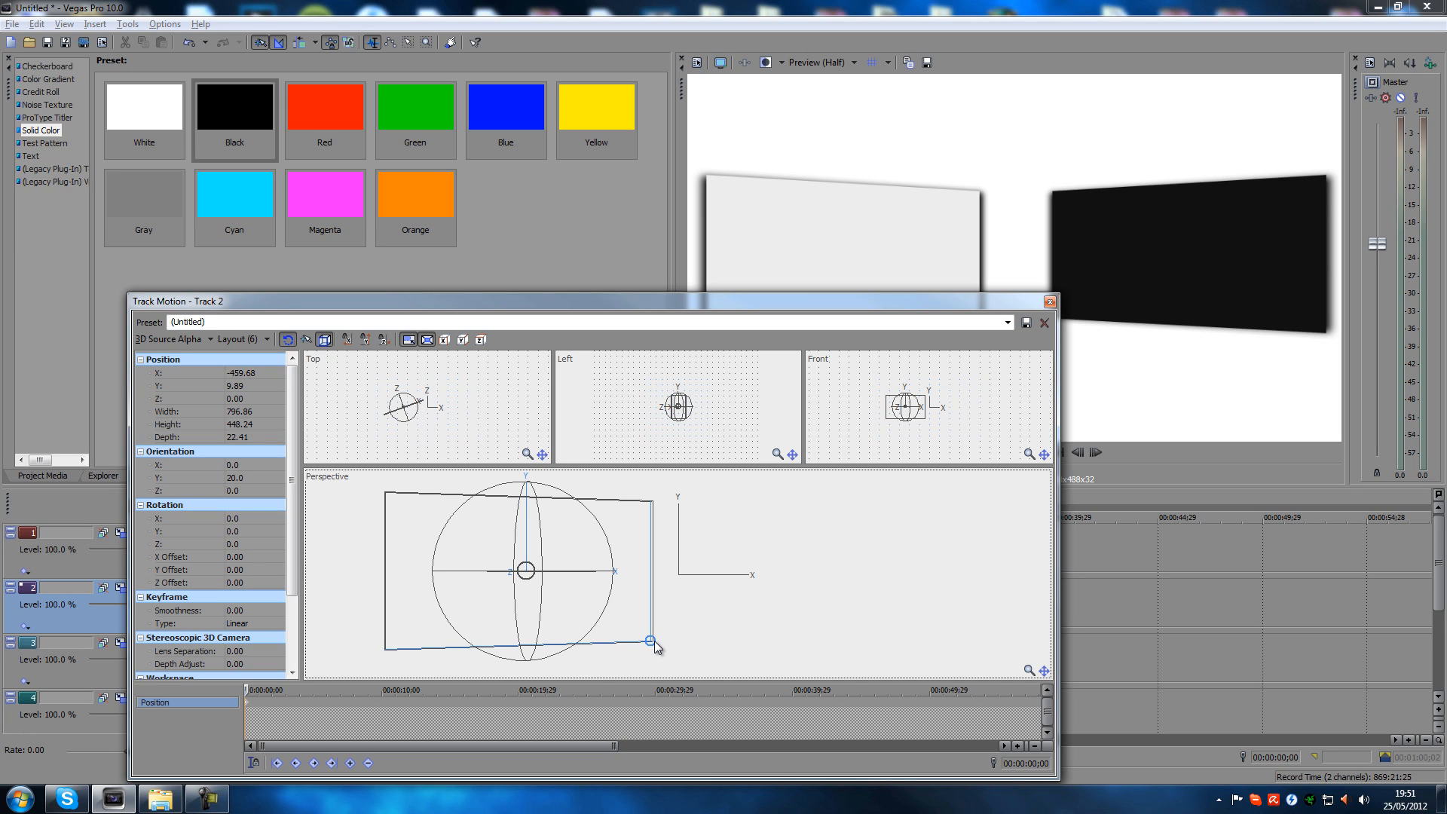
left_click_drag(653, 639, 649, 635)
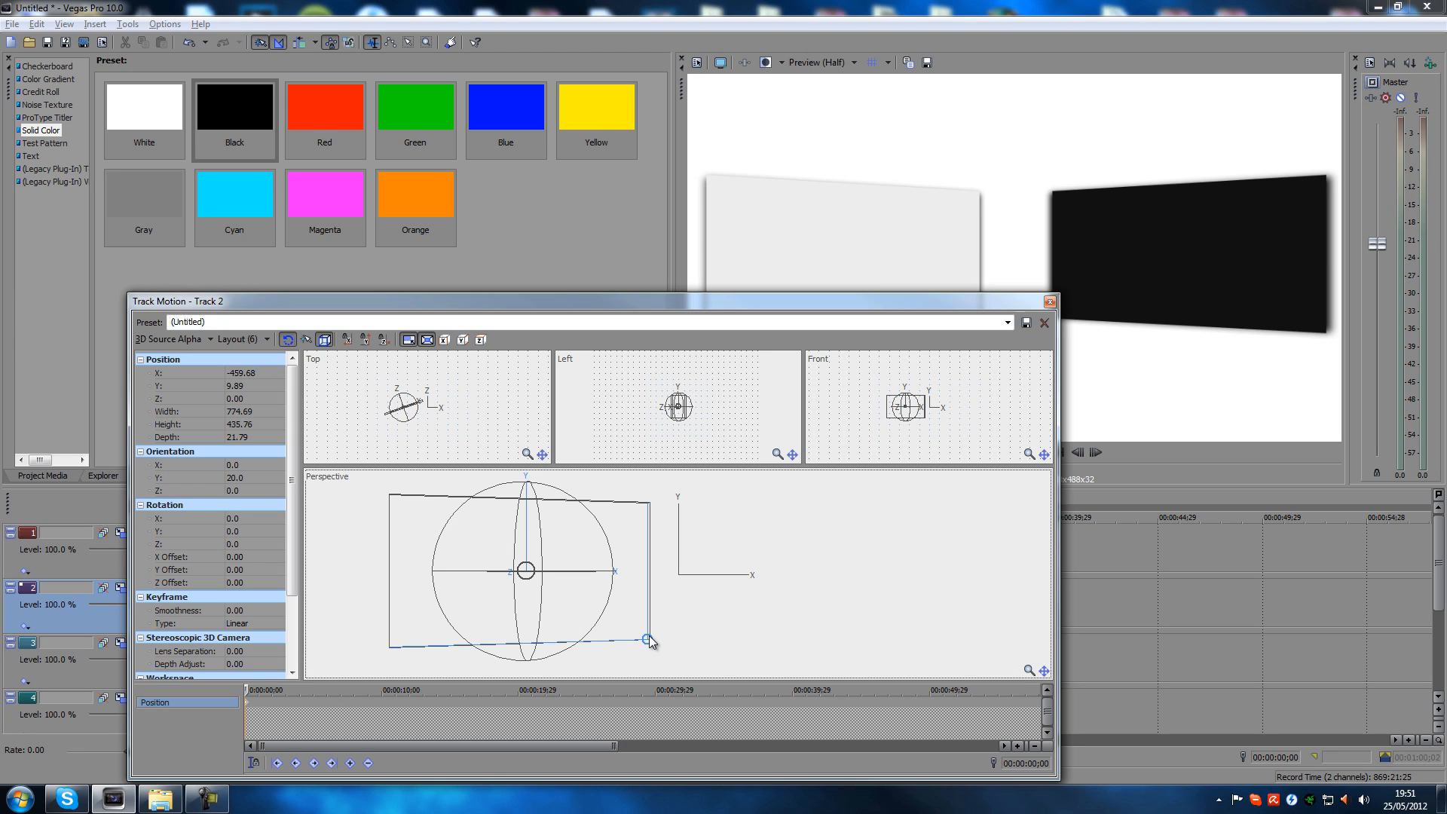
left_click_drag(648, 636, 650, 638)
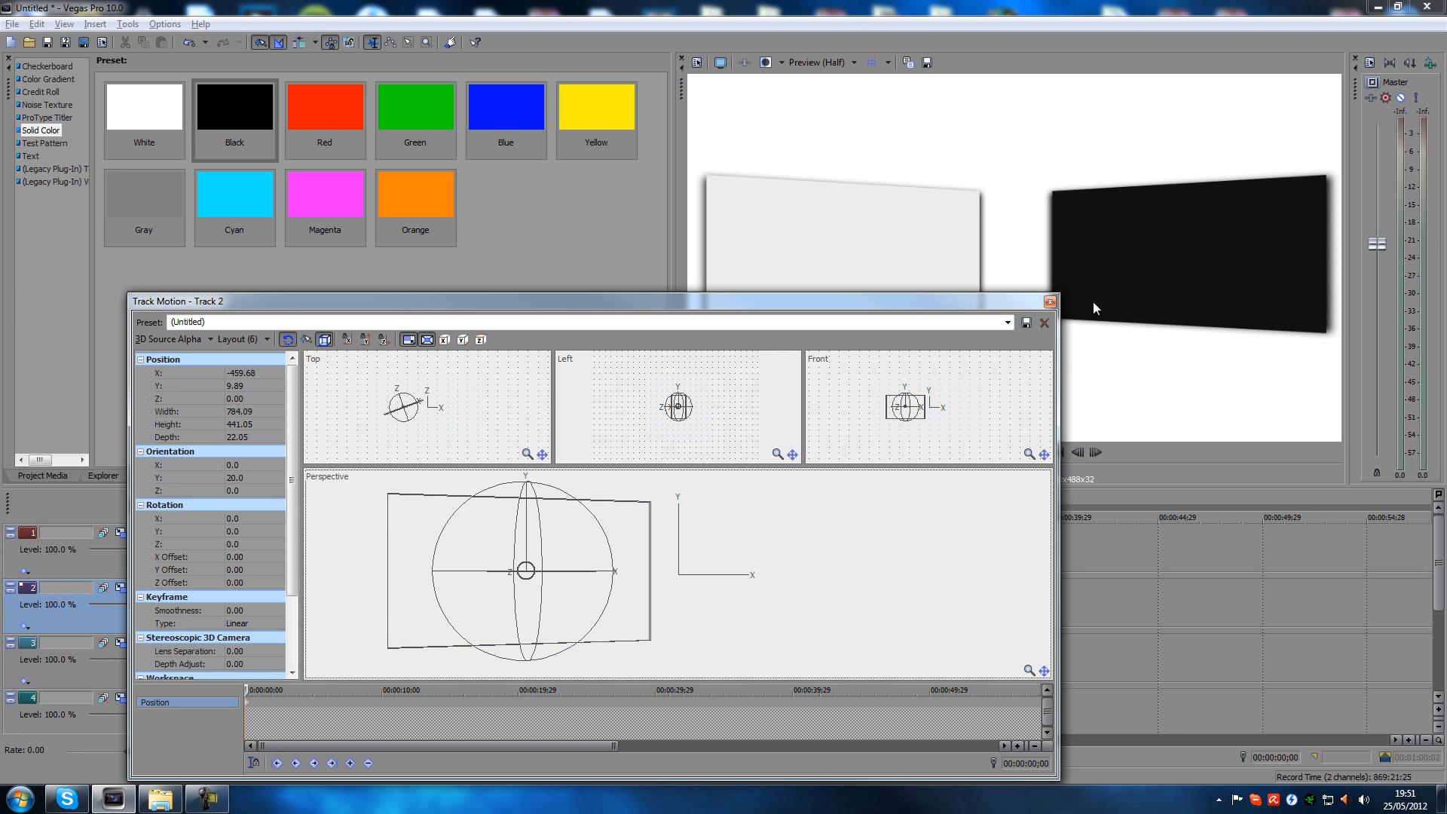
left_click(1048, 302)
Preview the shadowed layout at 00:00:05;25, 00:00:03;13 and 00:00:04;14
left_click(337, 608)
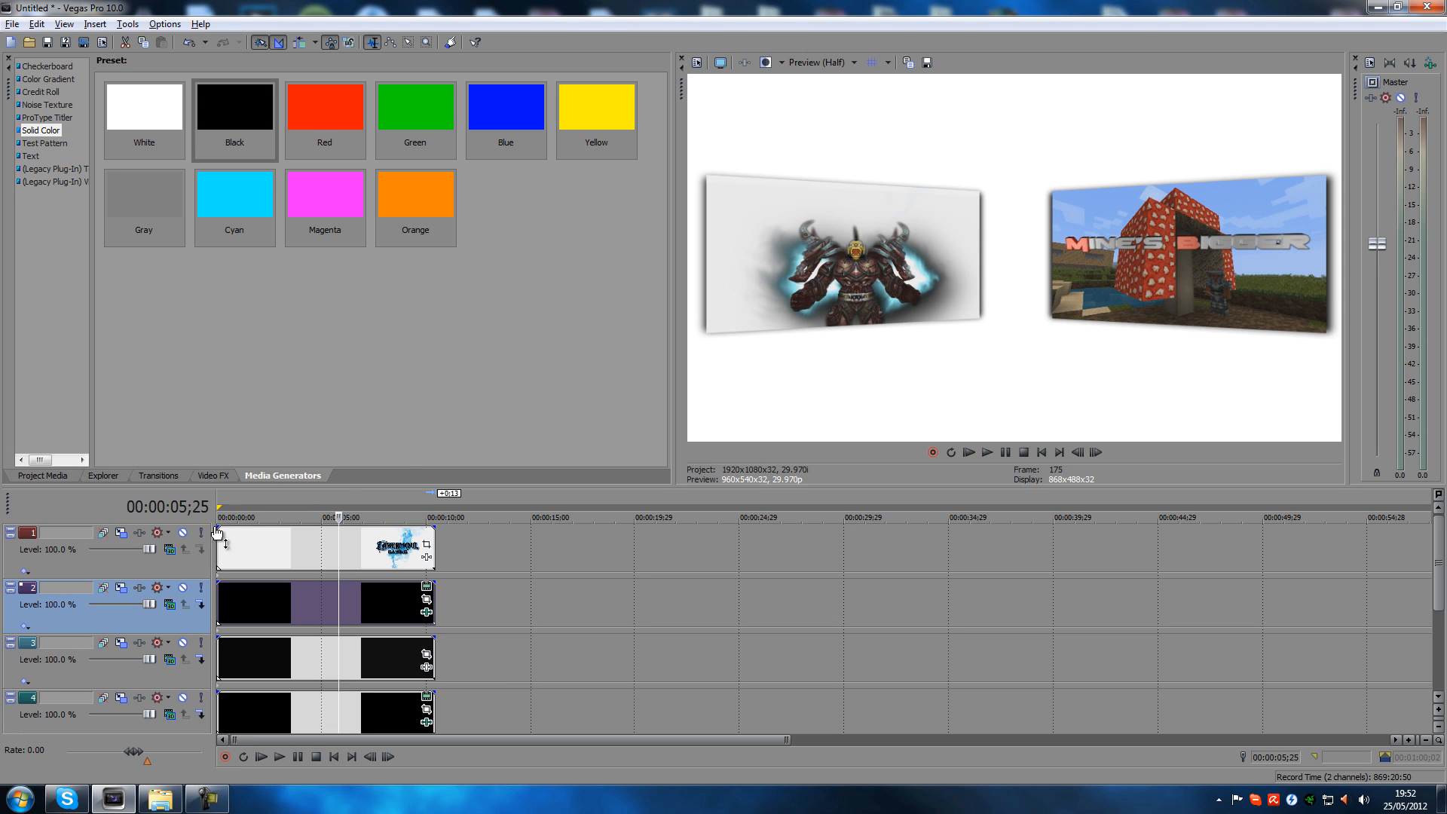
left_click(287, 544)
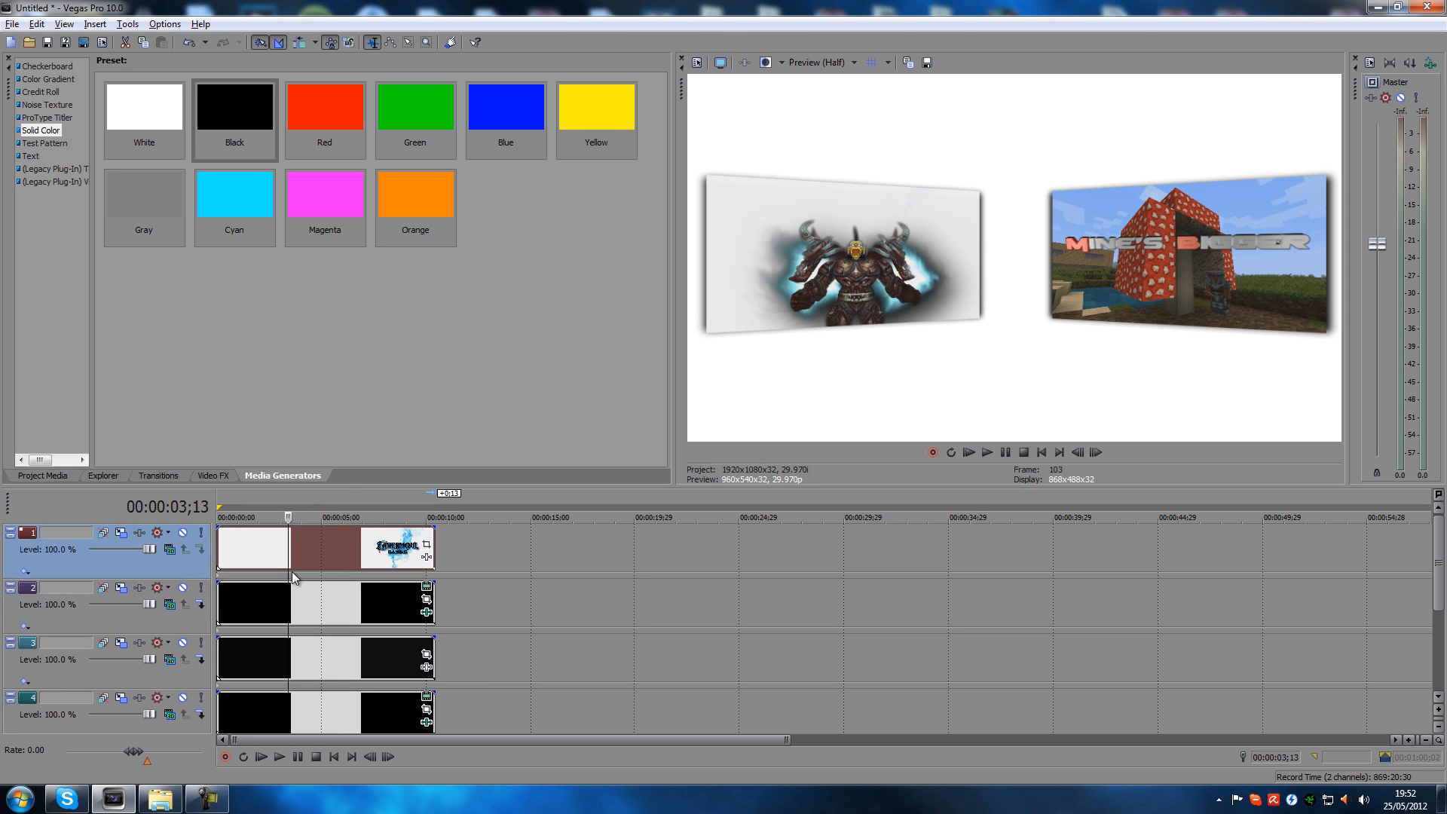
left_click(310, 666)
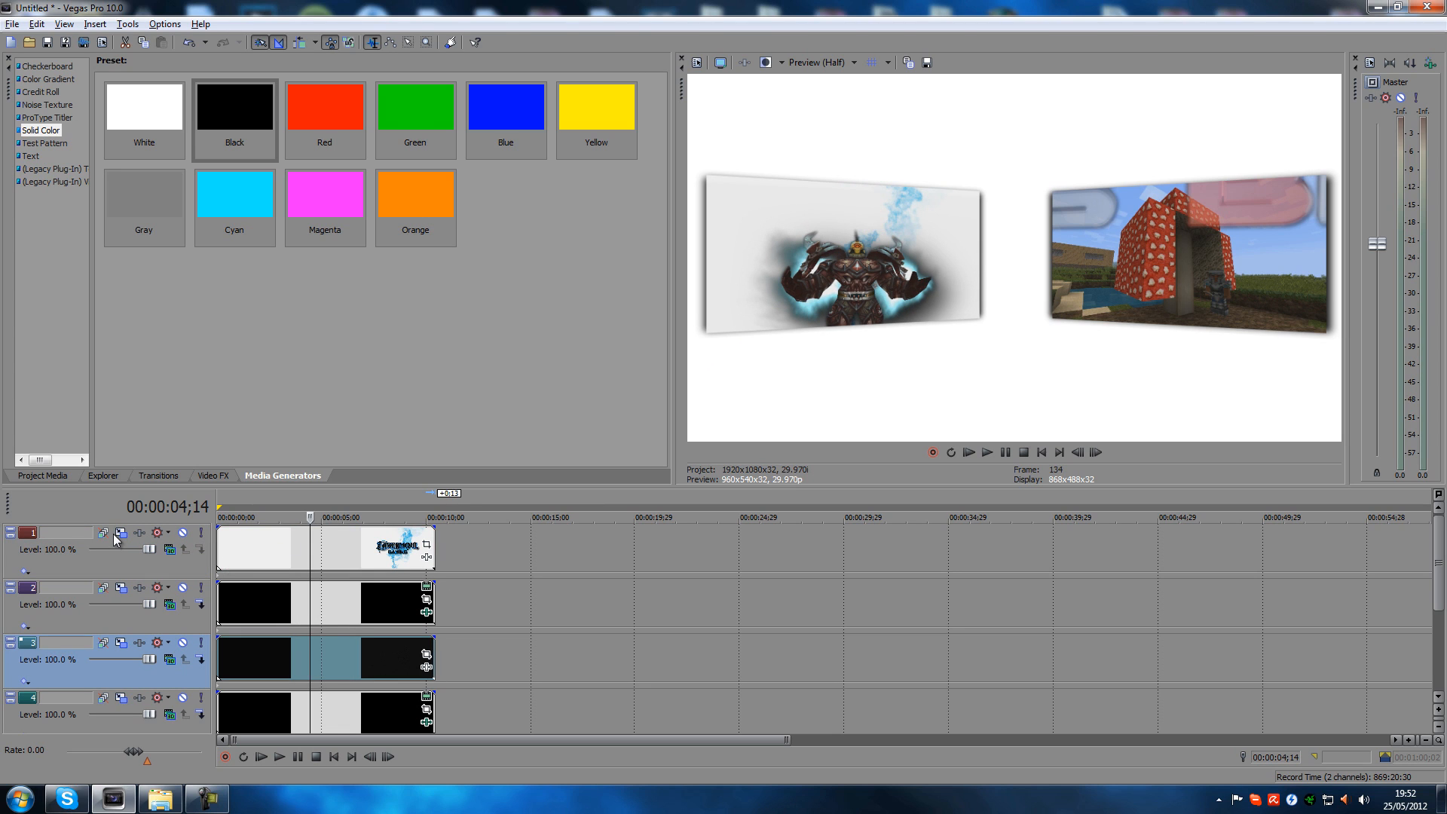